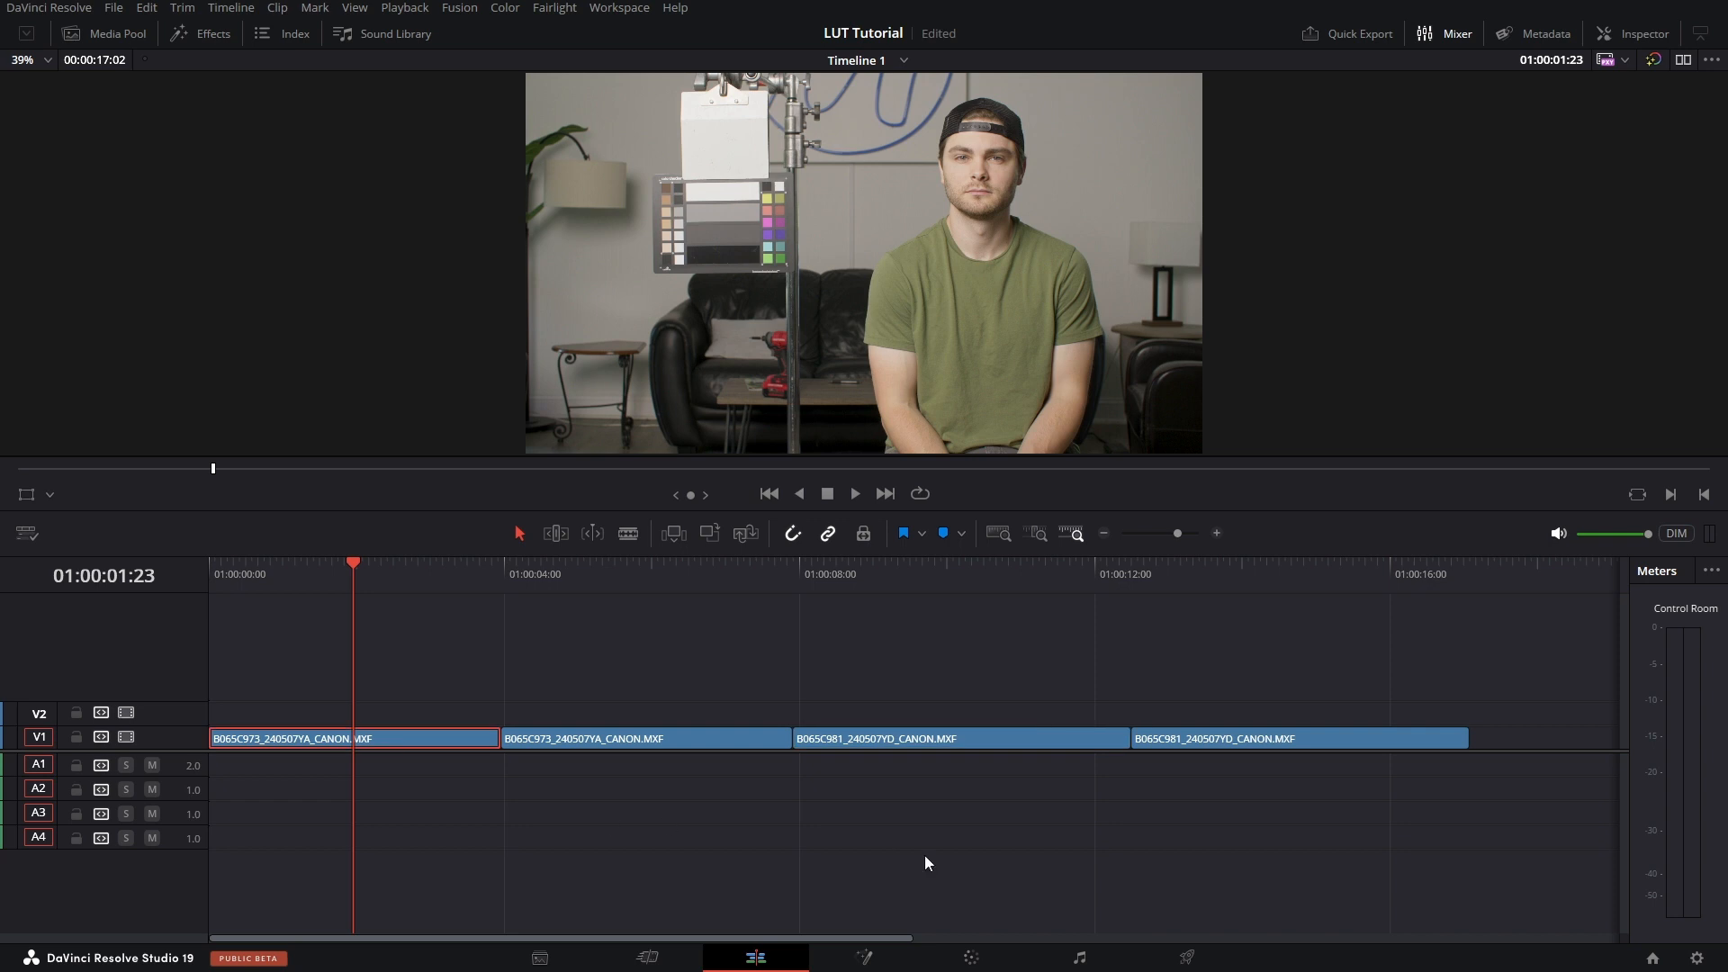
- Open the Color page and examine the first clip's node tree, its ACES In and ACES Out nodes, and the ACES Transform effect
left_click(969, 957)
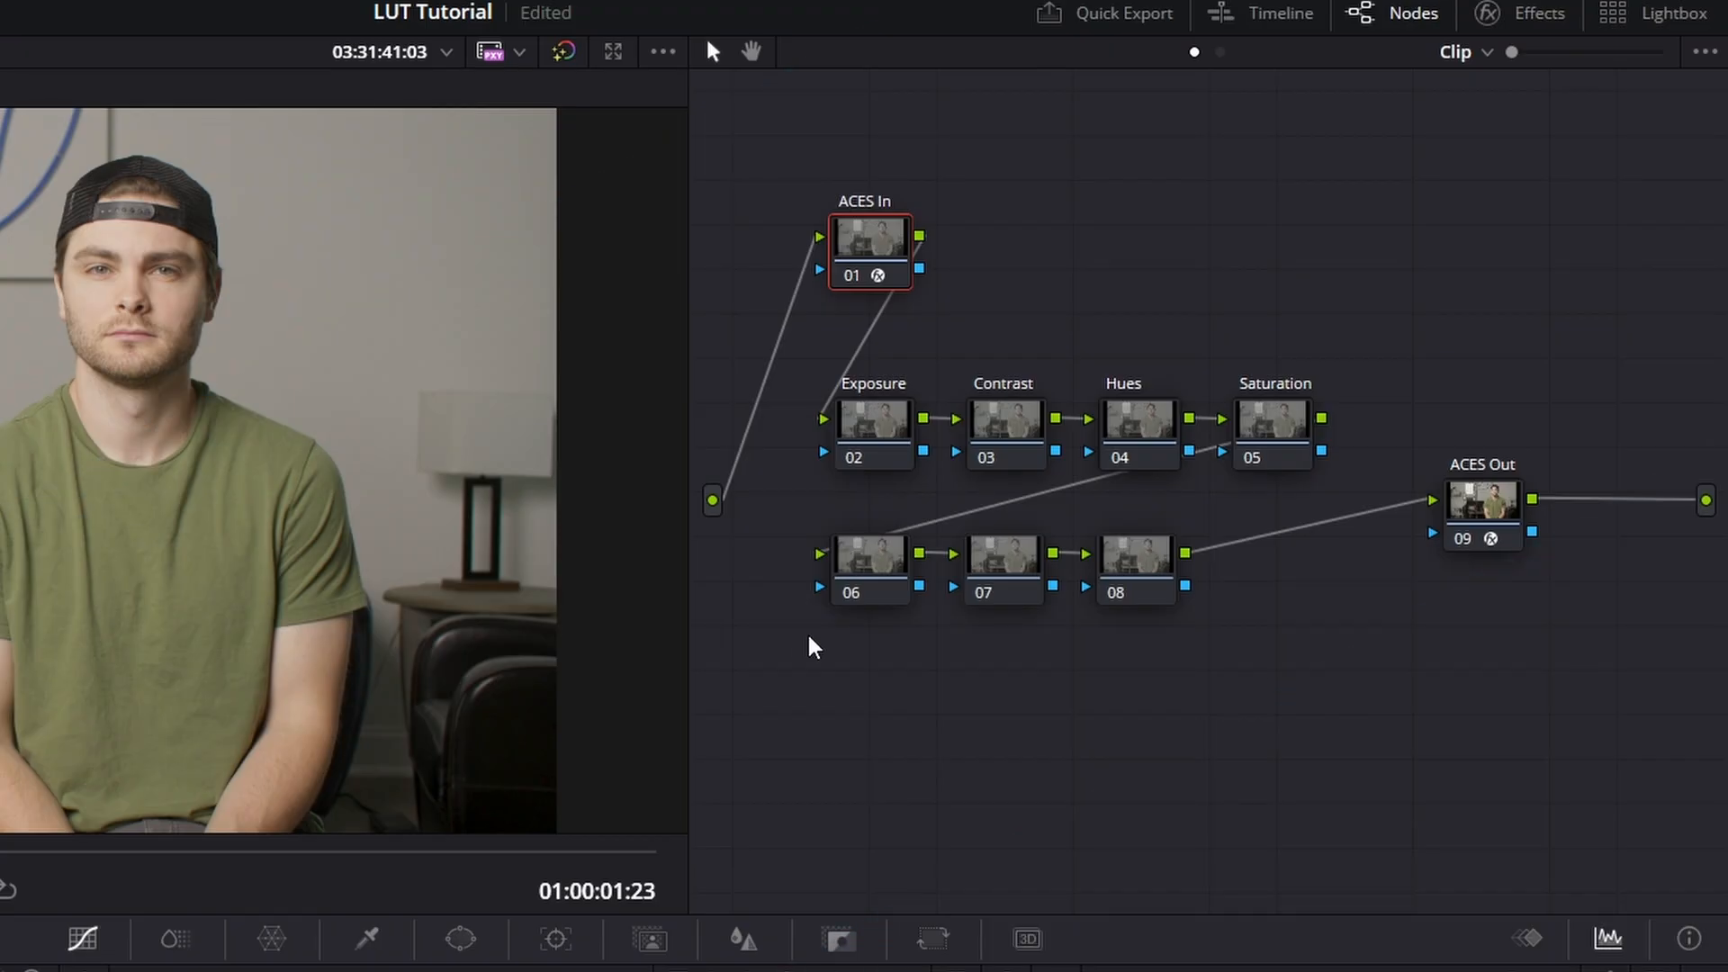
left_click_drag(802, 636, 1341, 412)
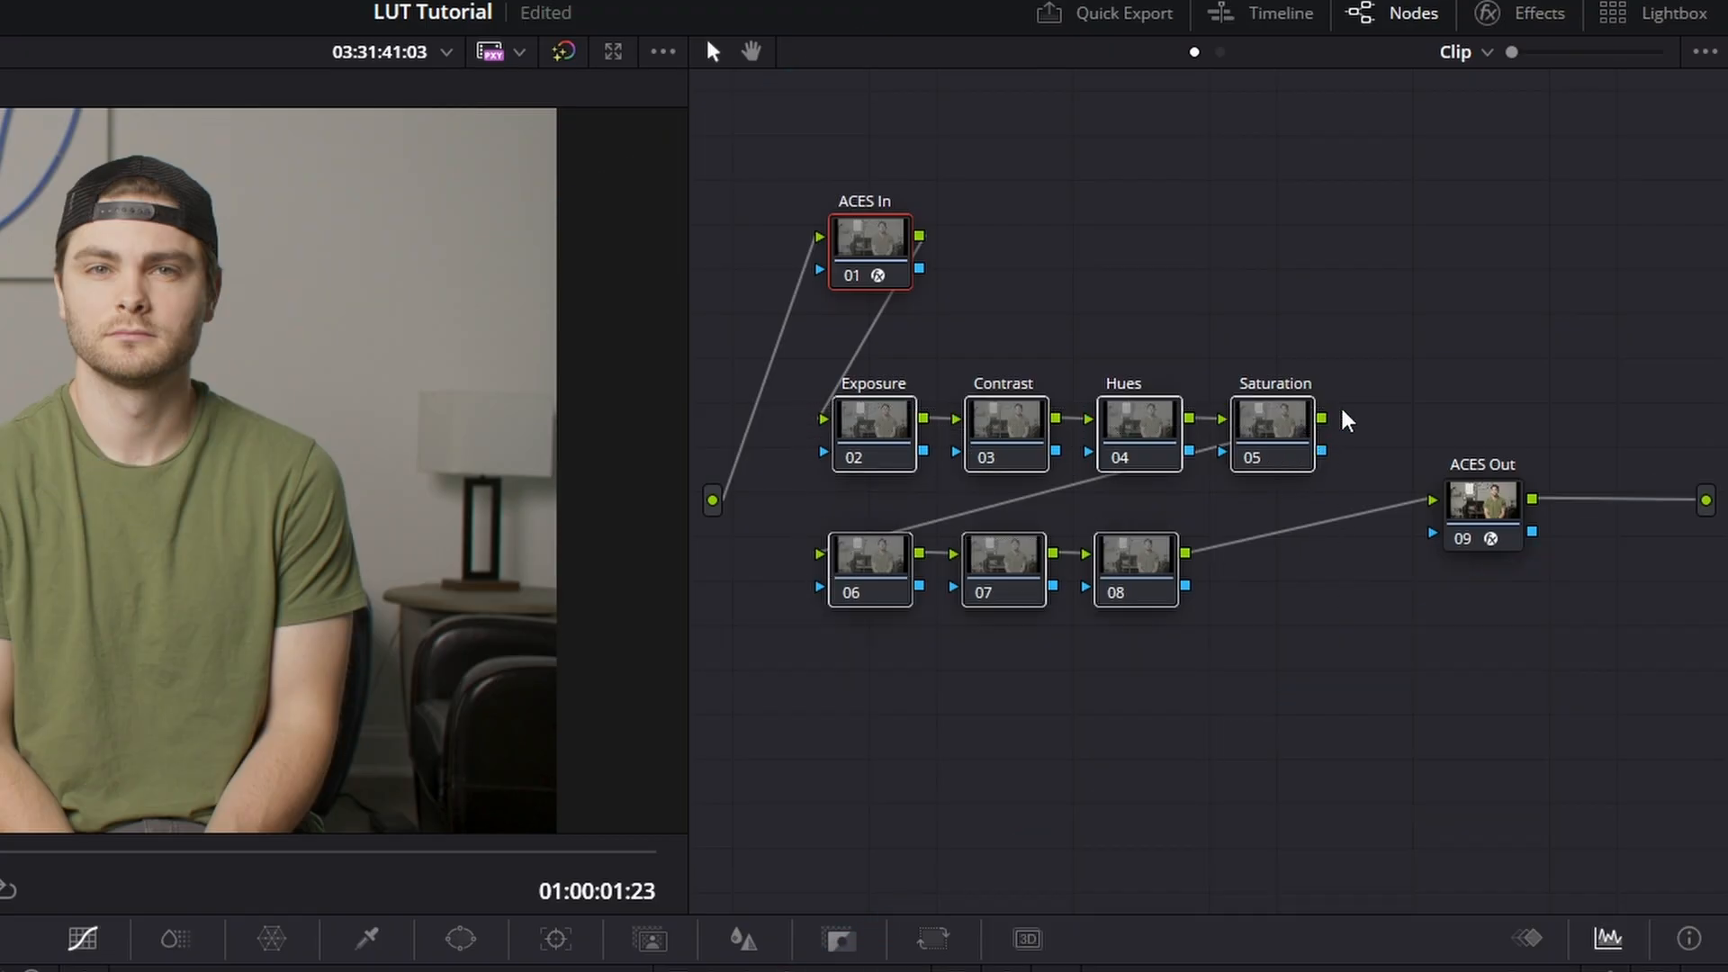
left_click(1329, 306)
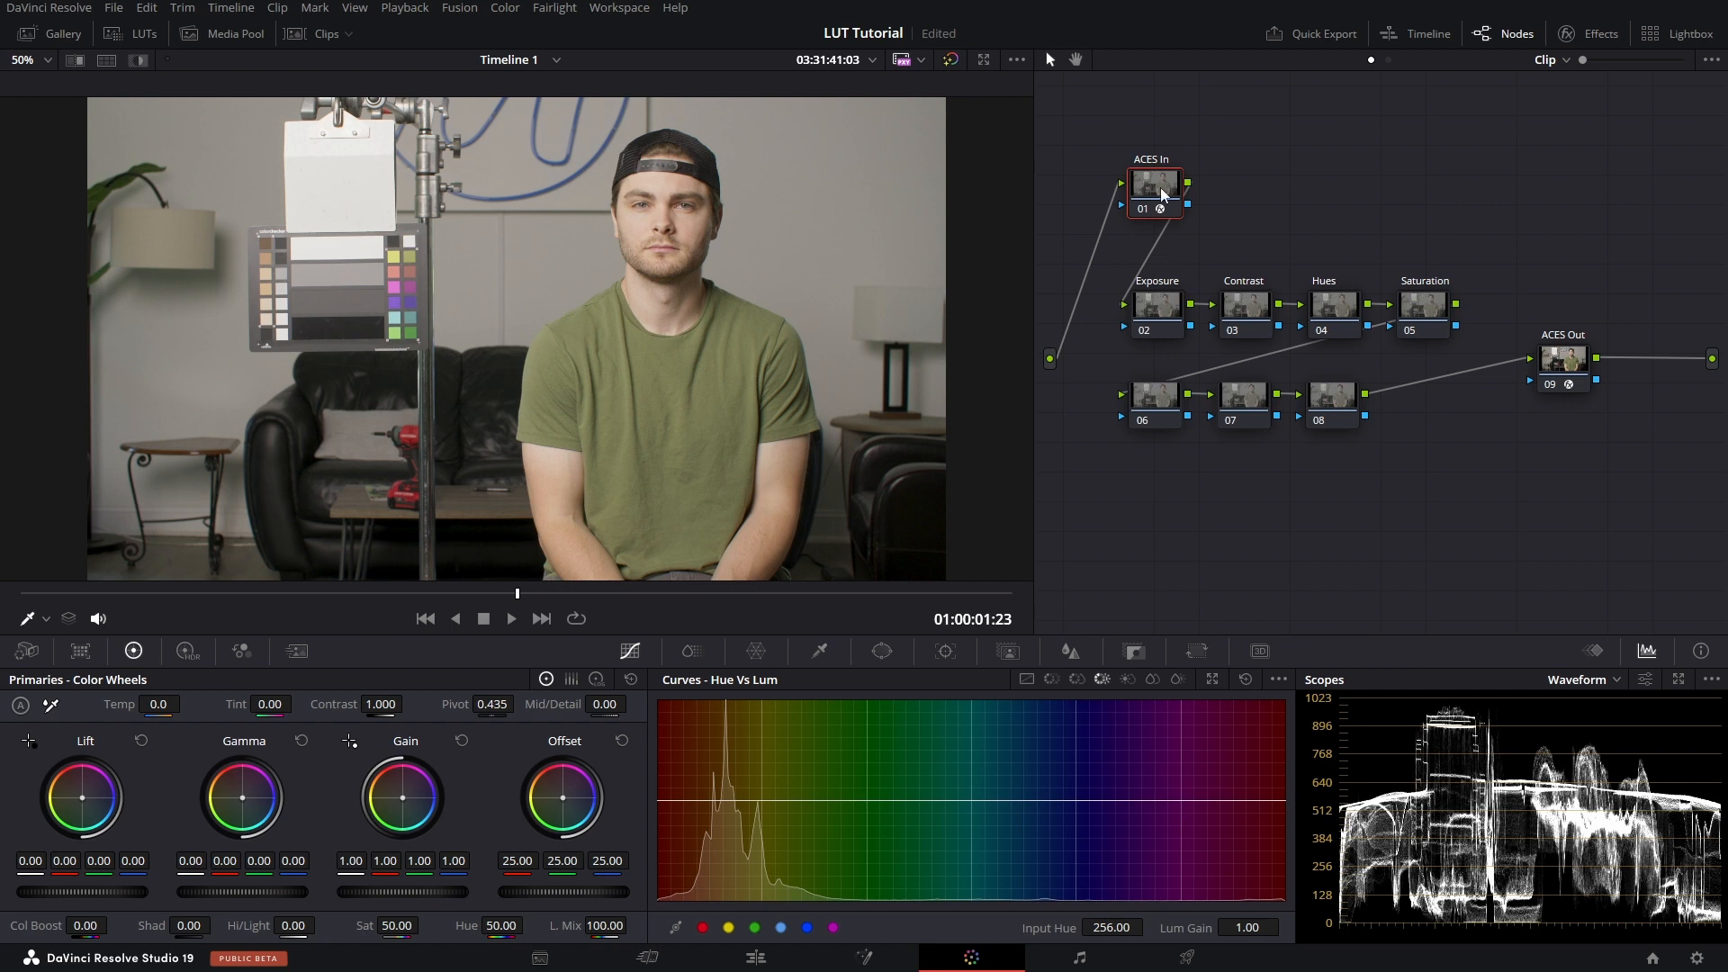
left_click(1564, 380)
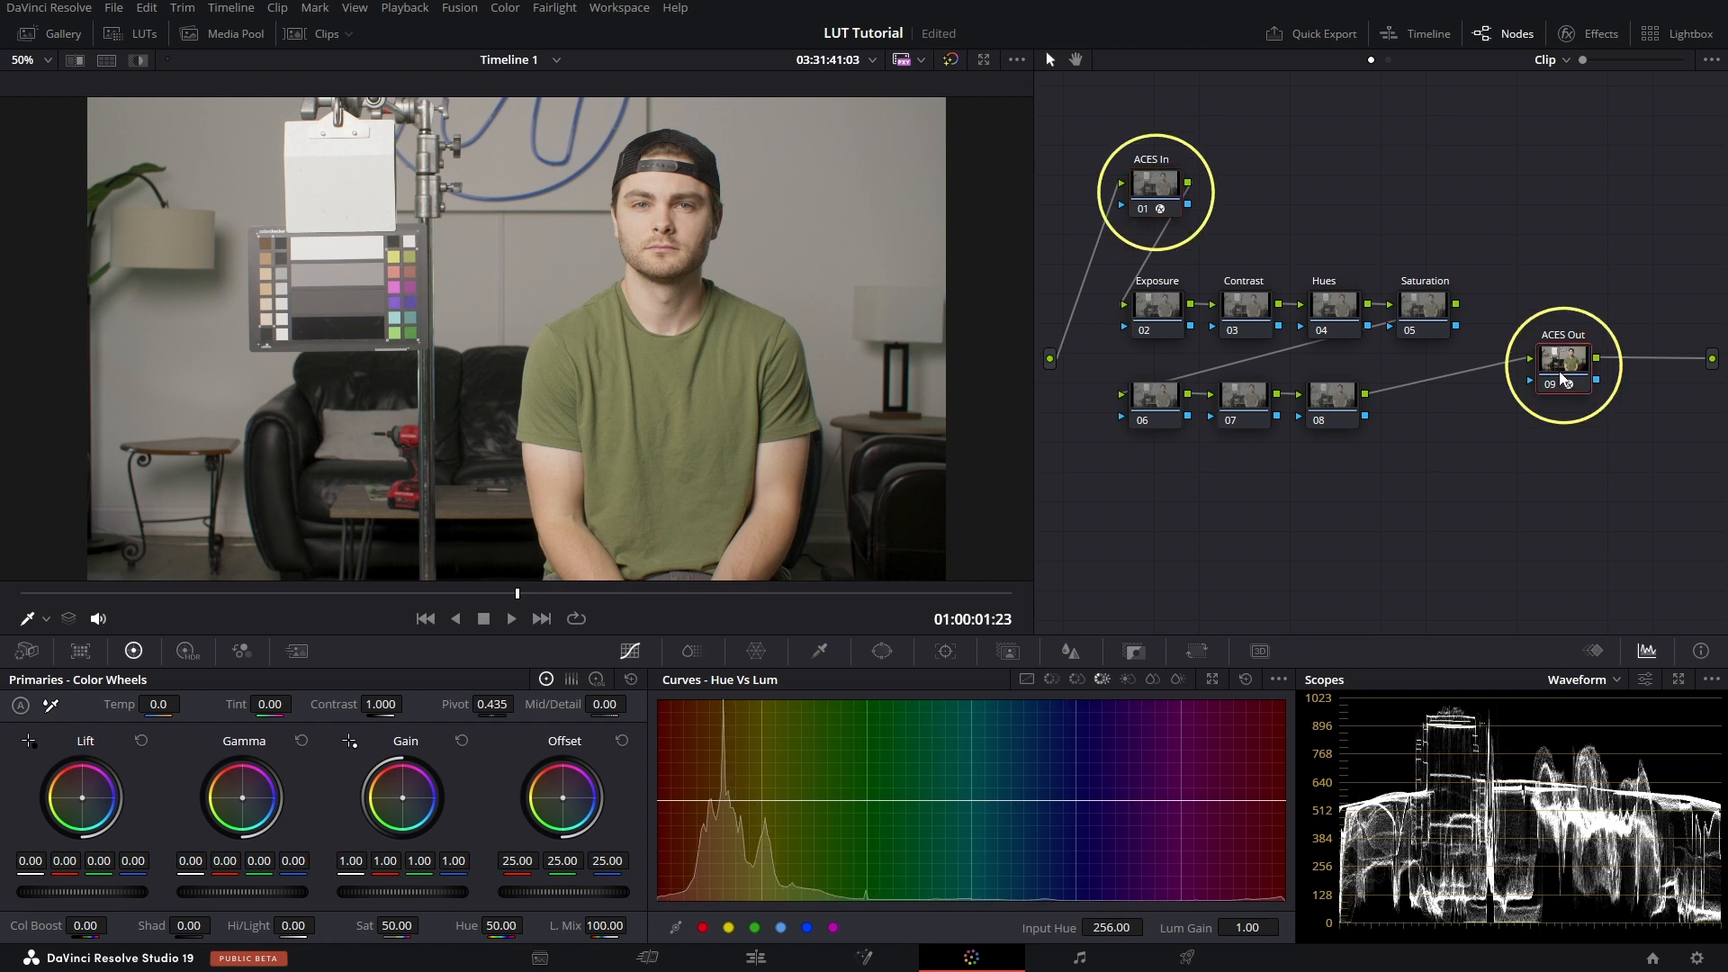
left_click(1163, 182)
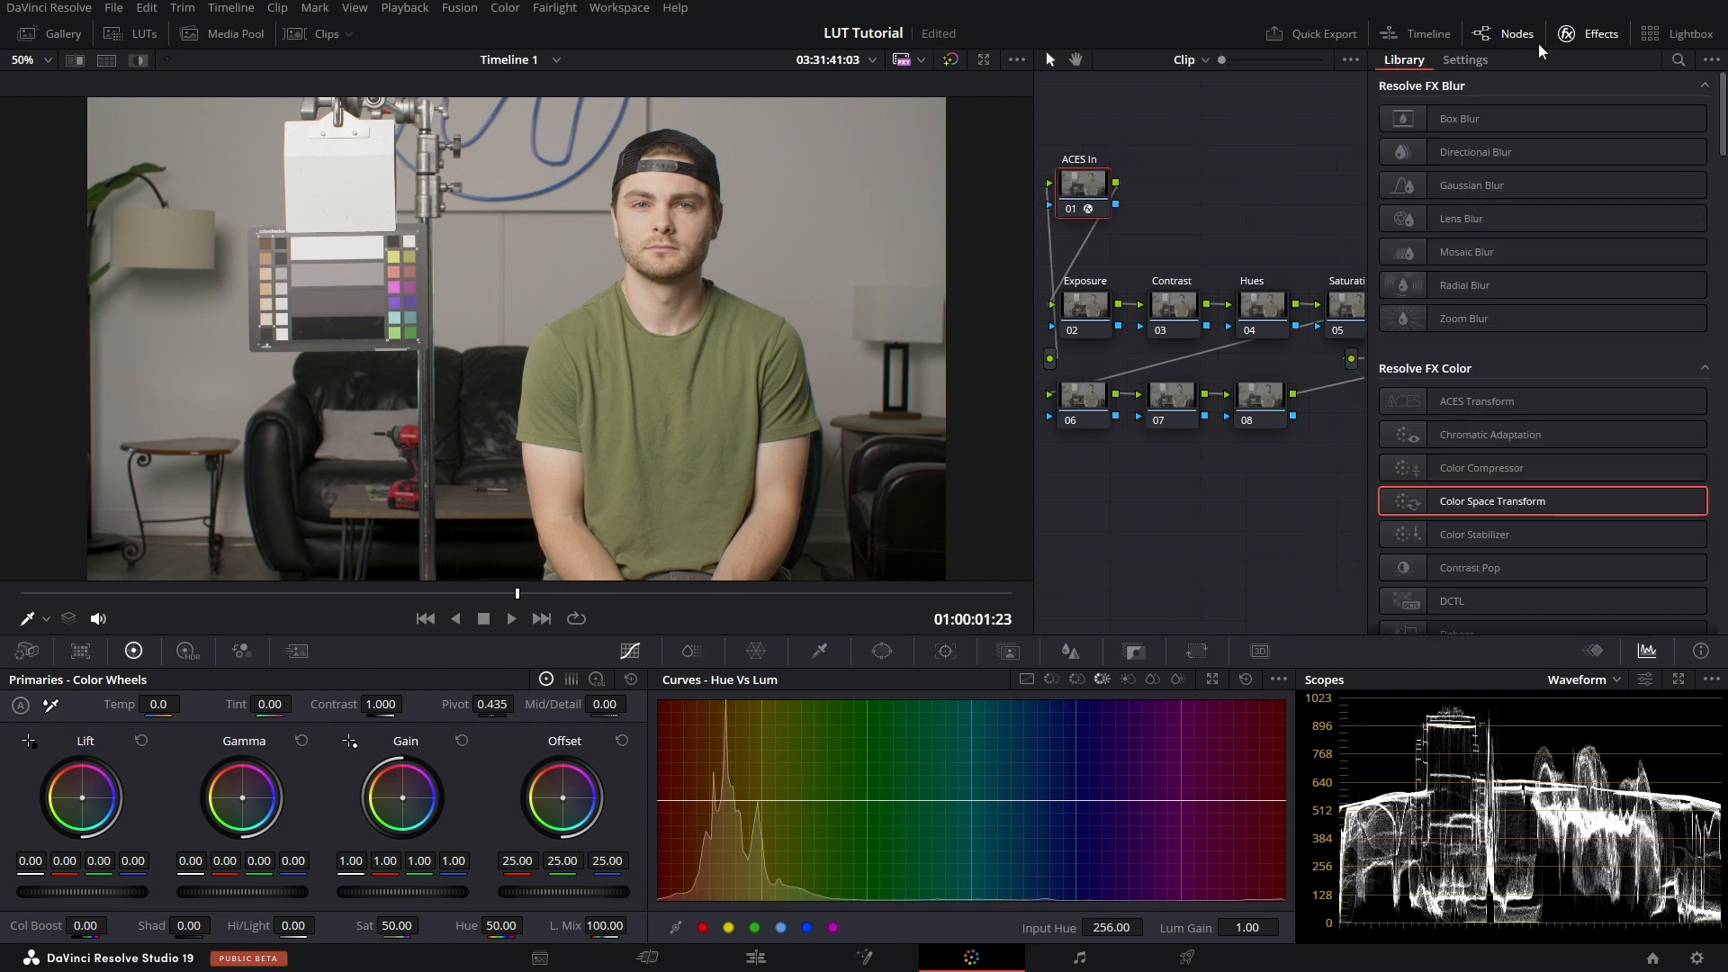
left_click(1465, 407)
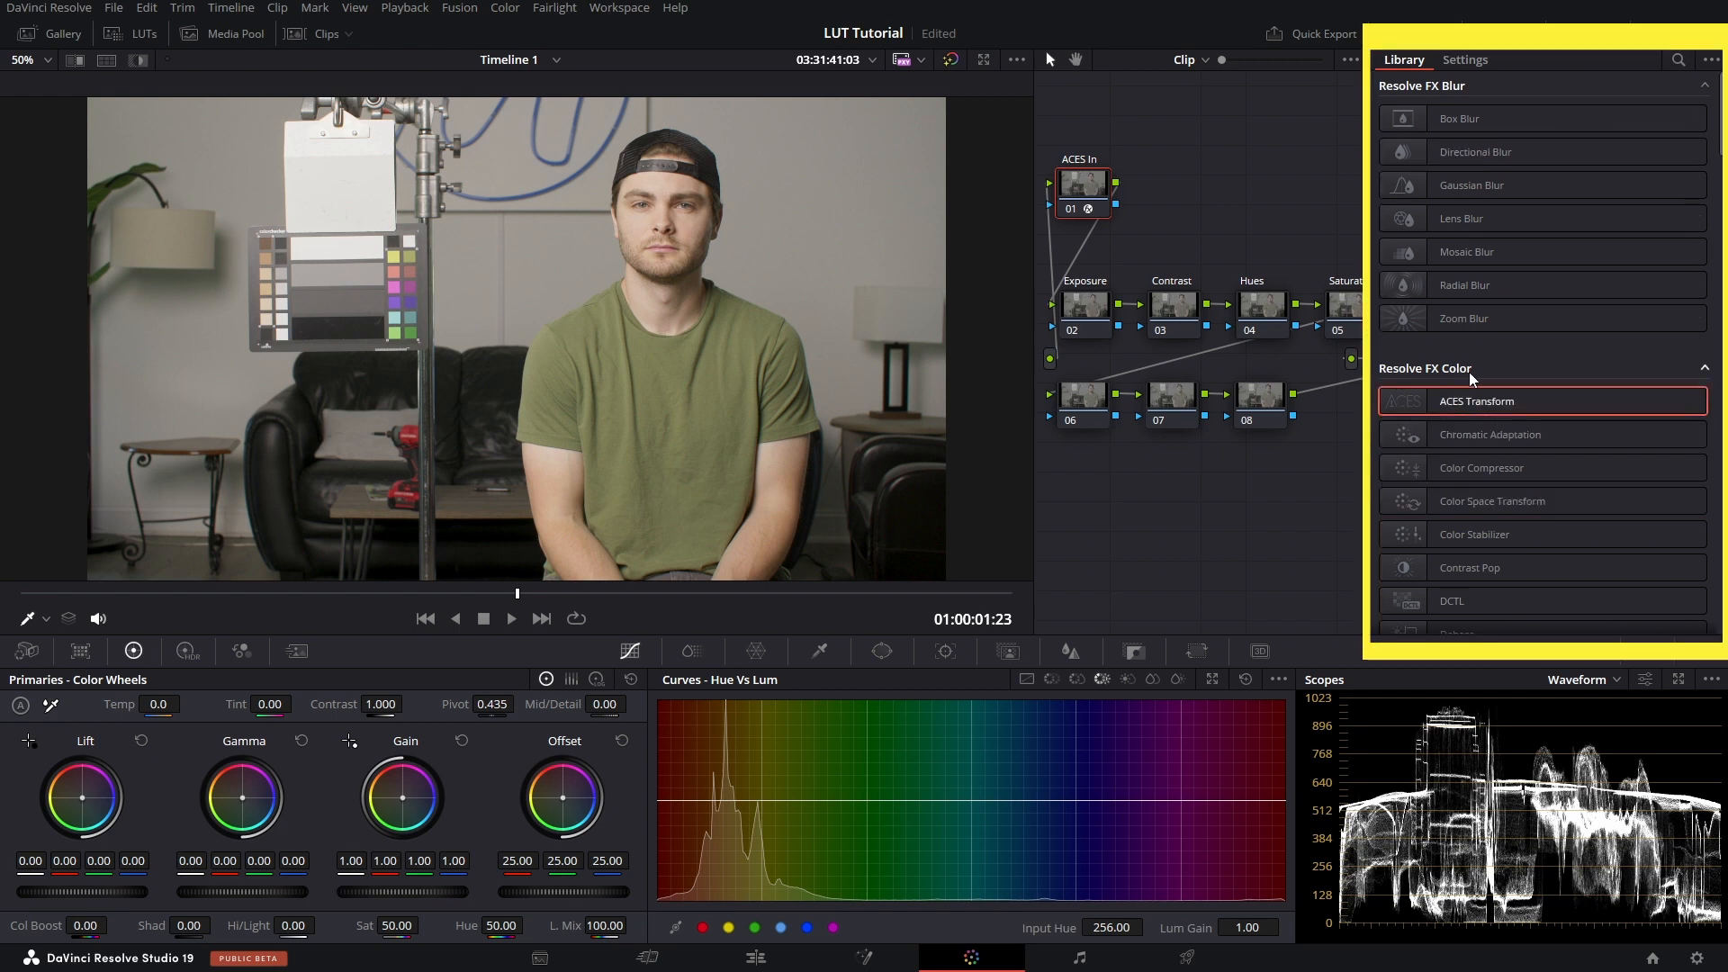
left_click(1586, 34)
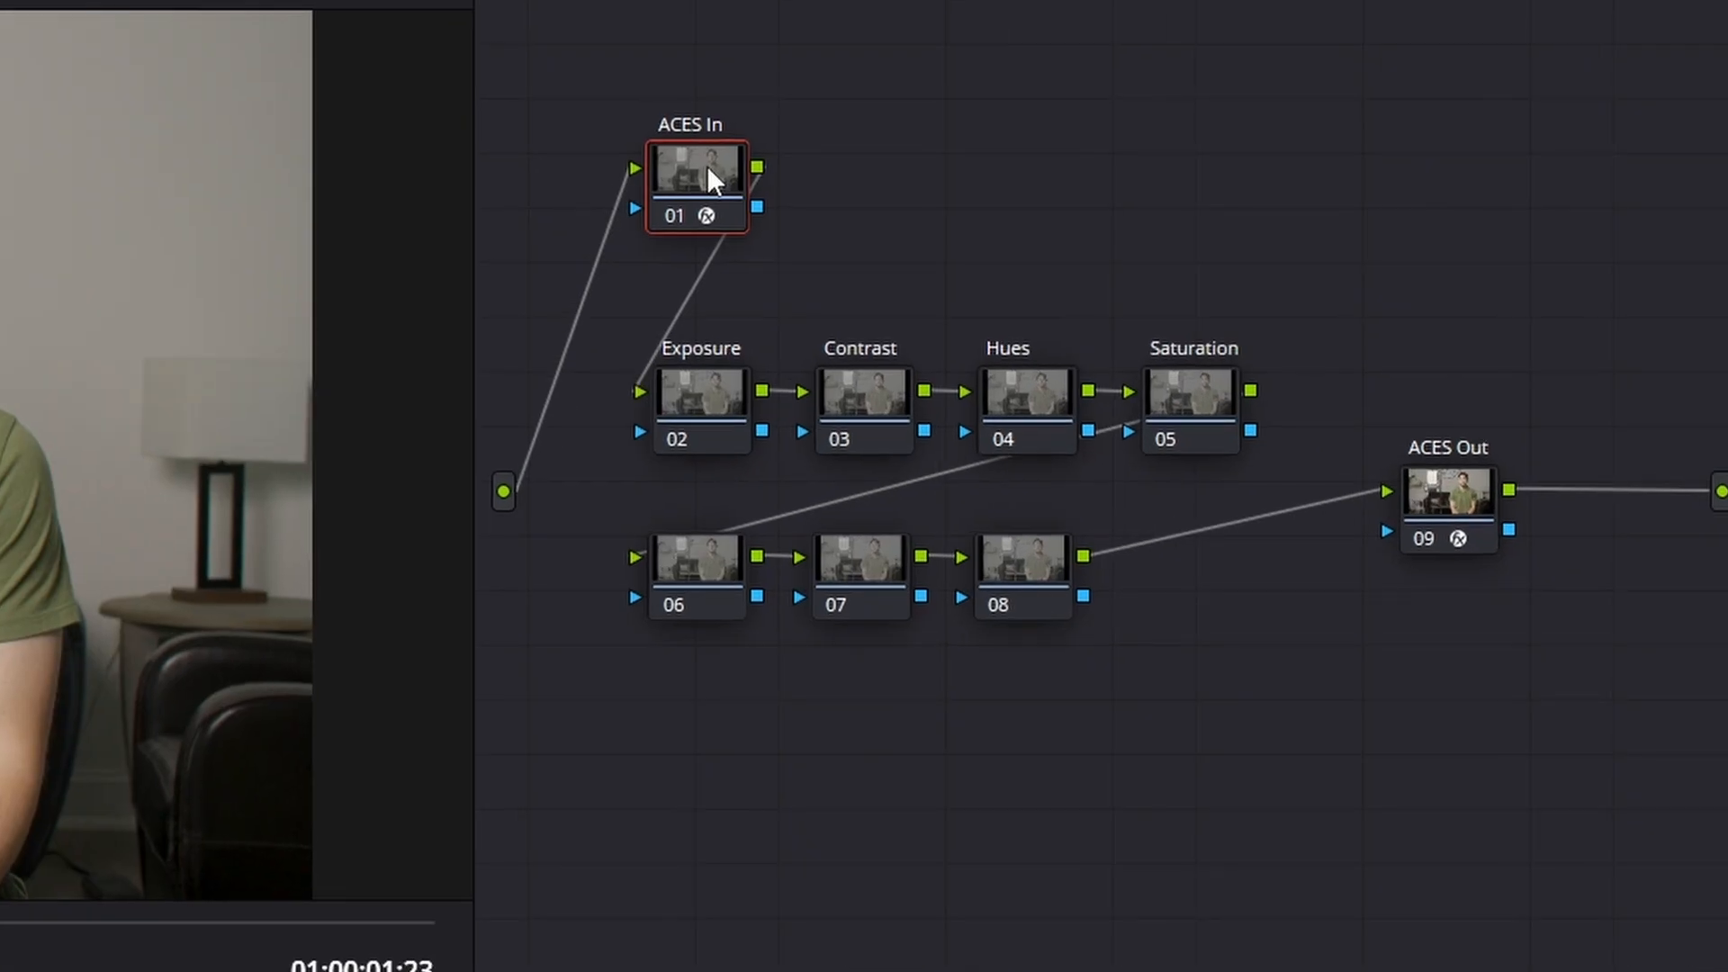
- Set the ACES In node's input transform to Canon C70 Canon Log 2 Daylight Cinema and its output transform to ACEScc - CSC
left_click(1461, 497)
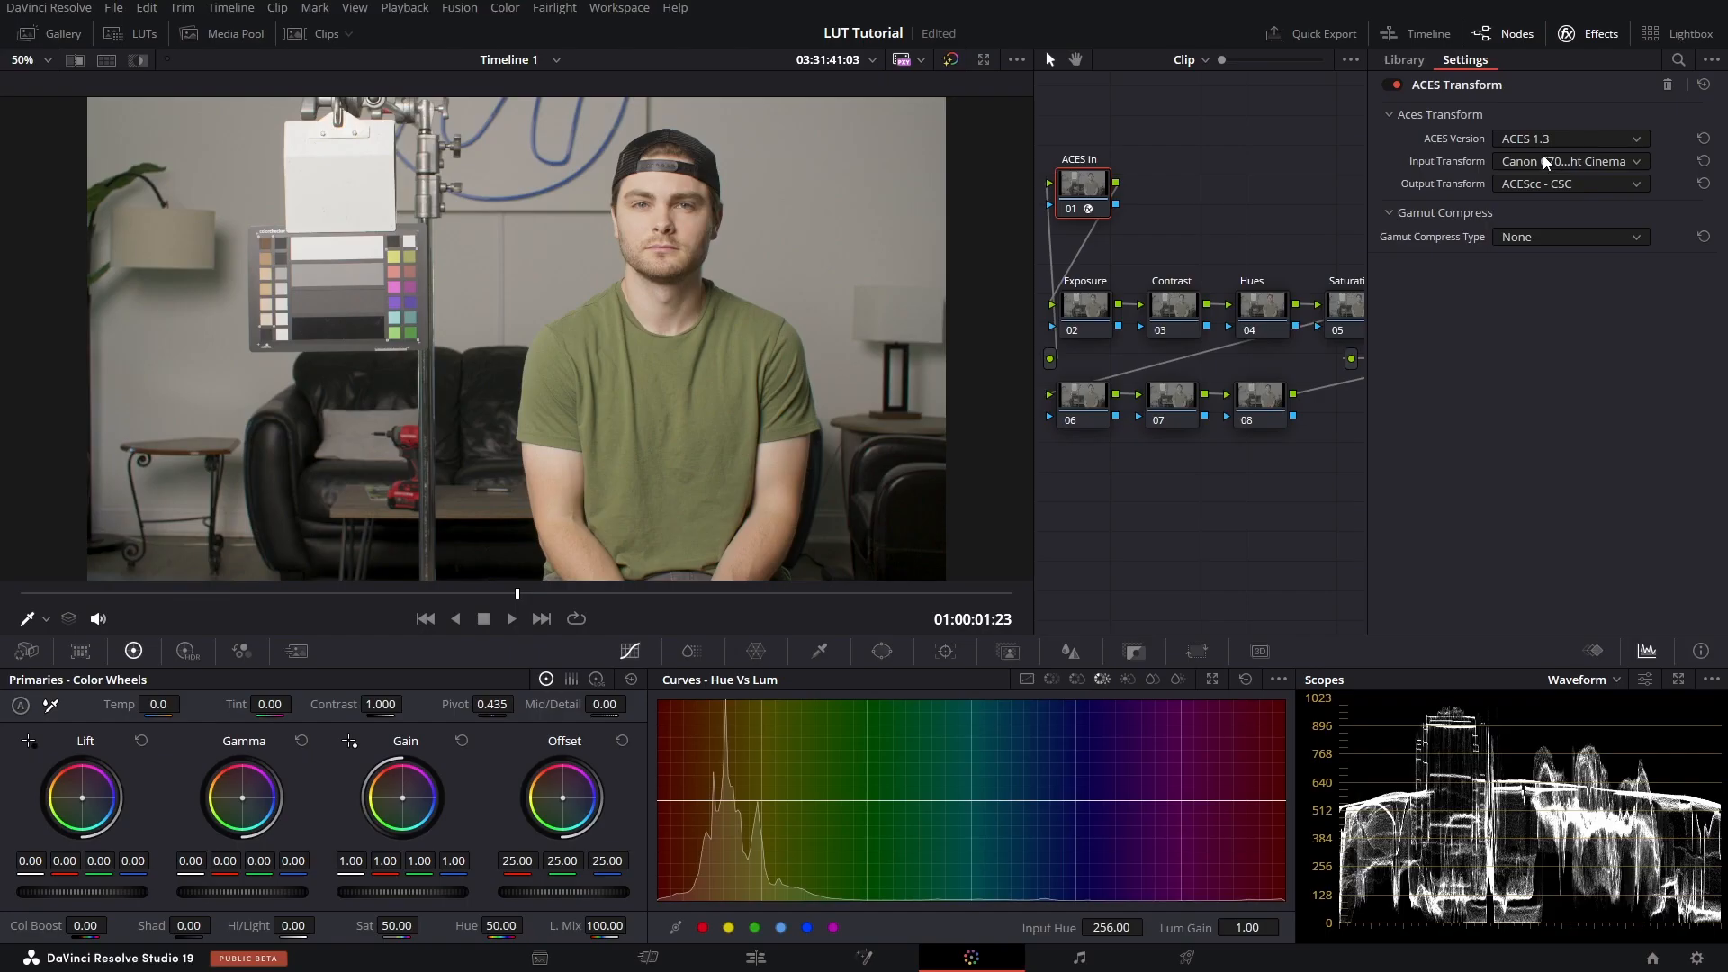
left_click(1537, 160)
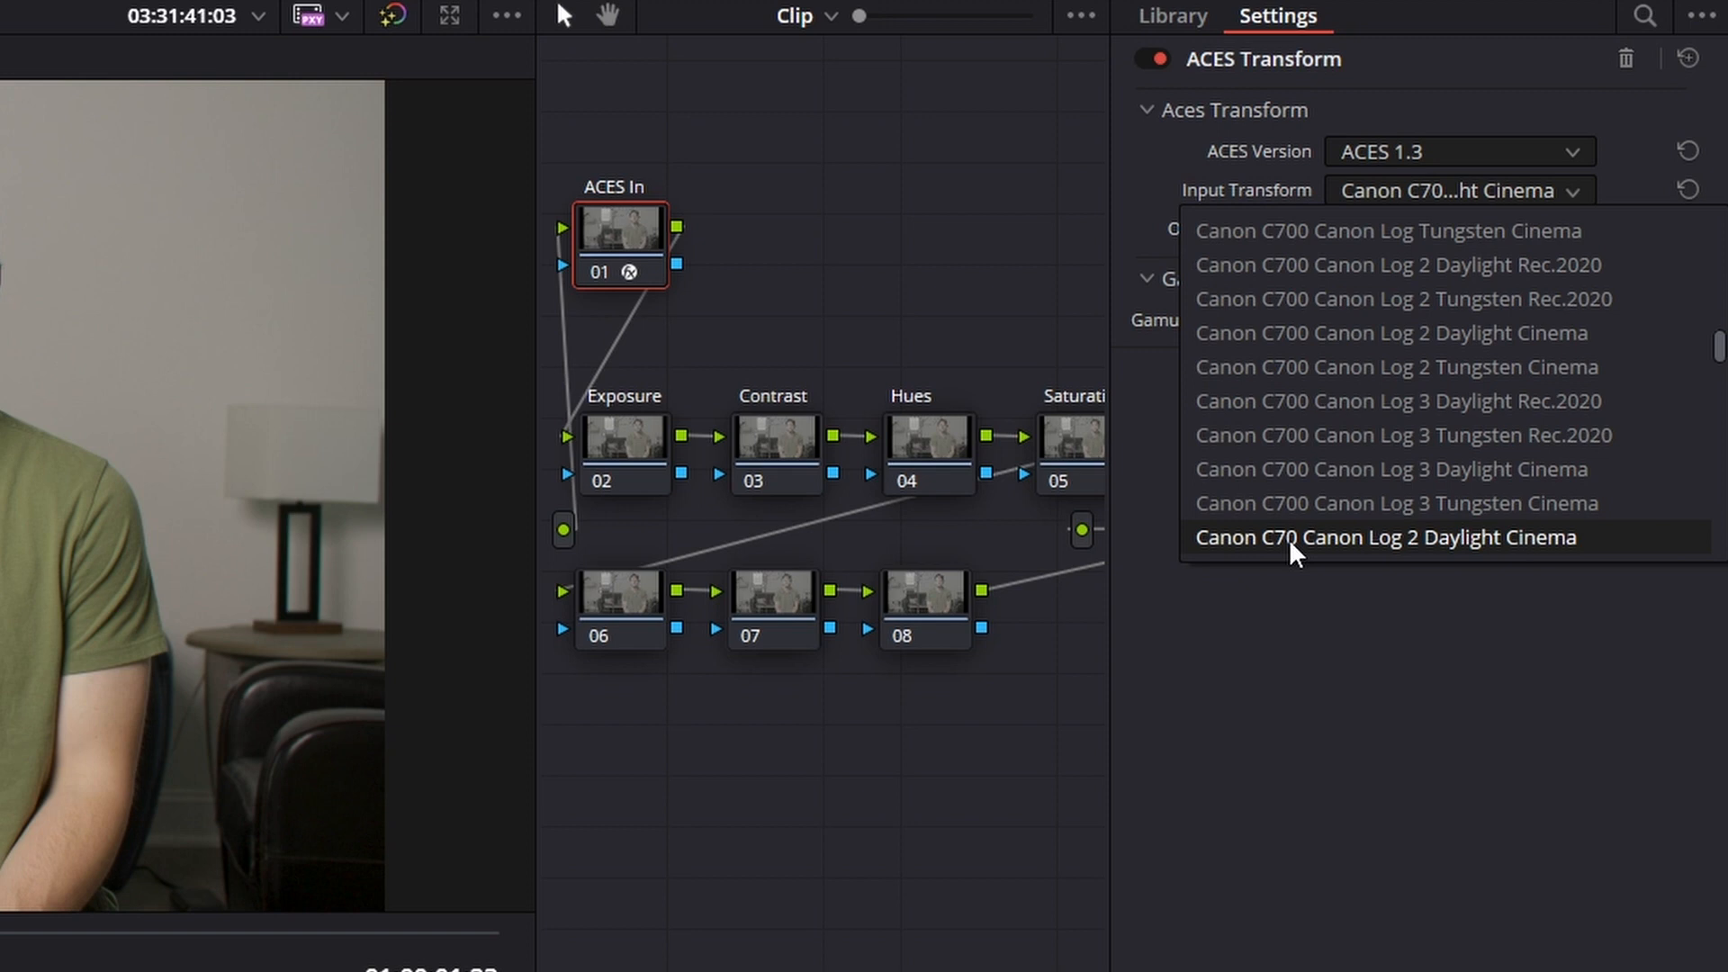
left_click(1440, 68)
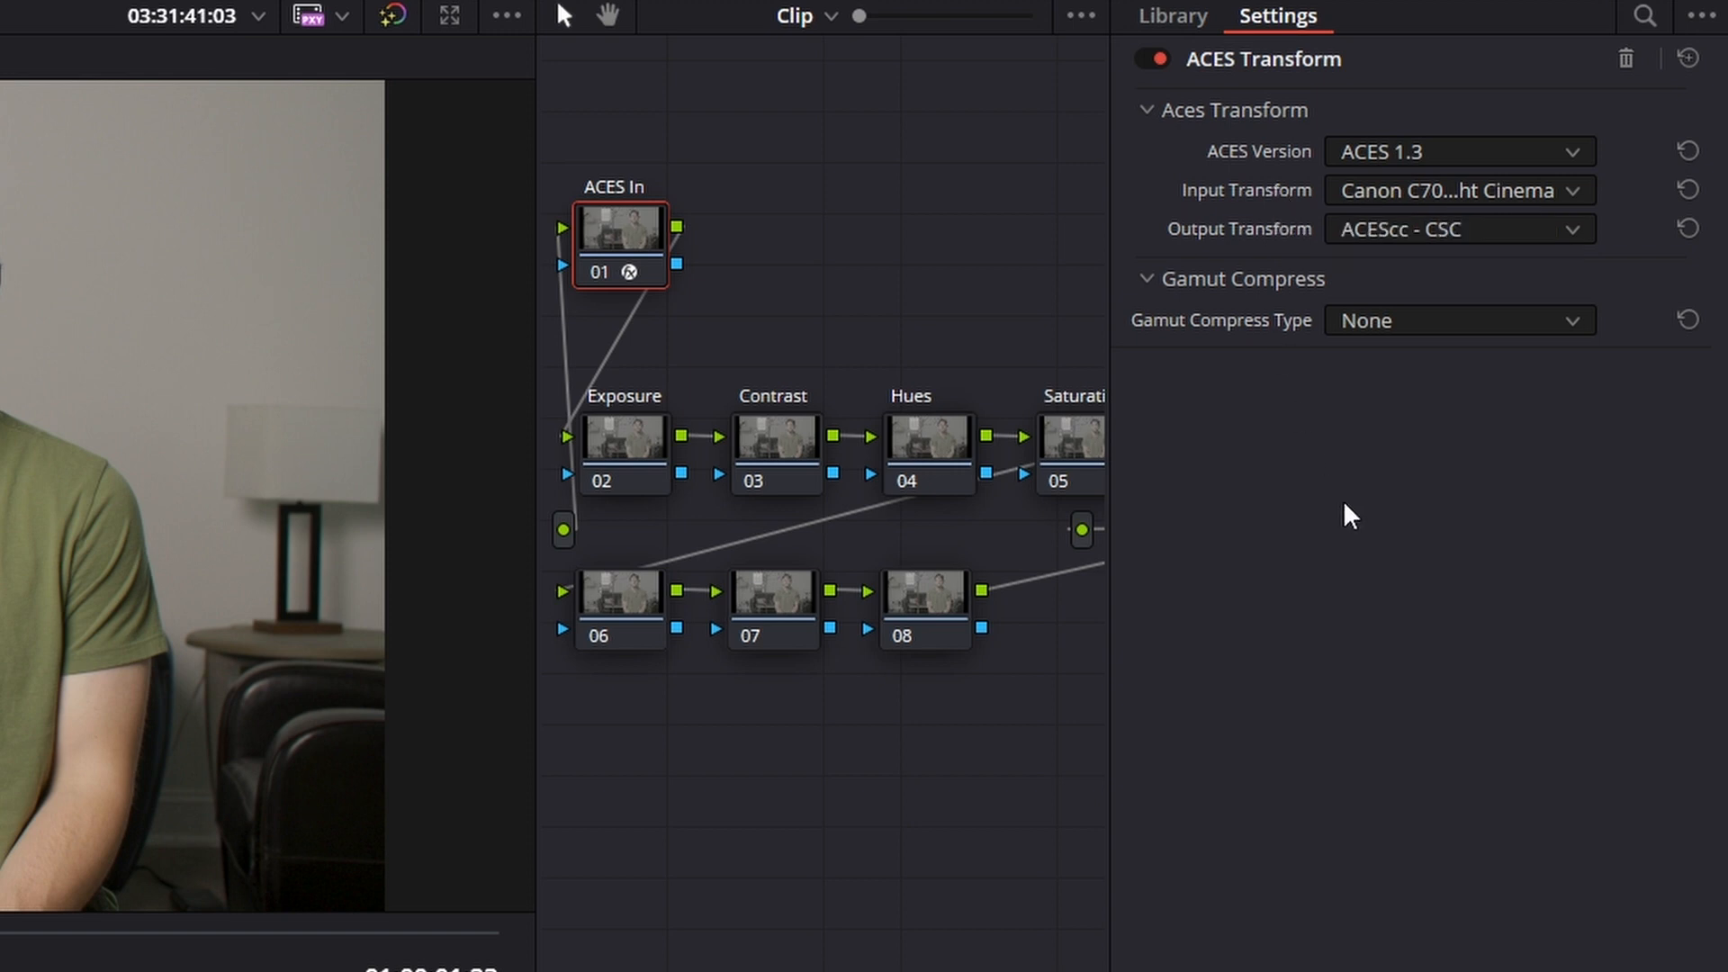
left_click(1422, 240)
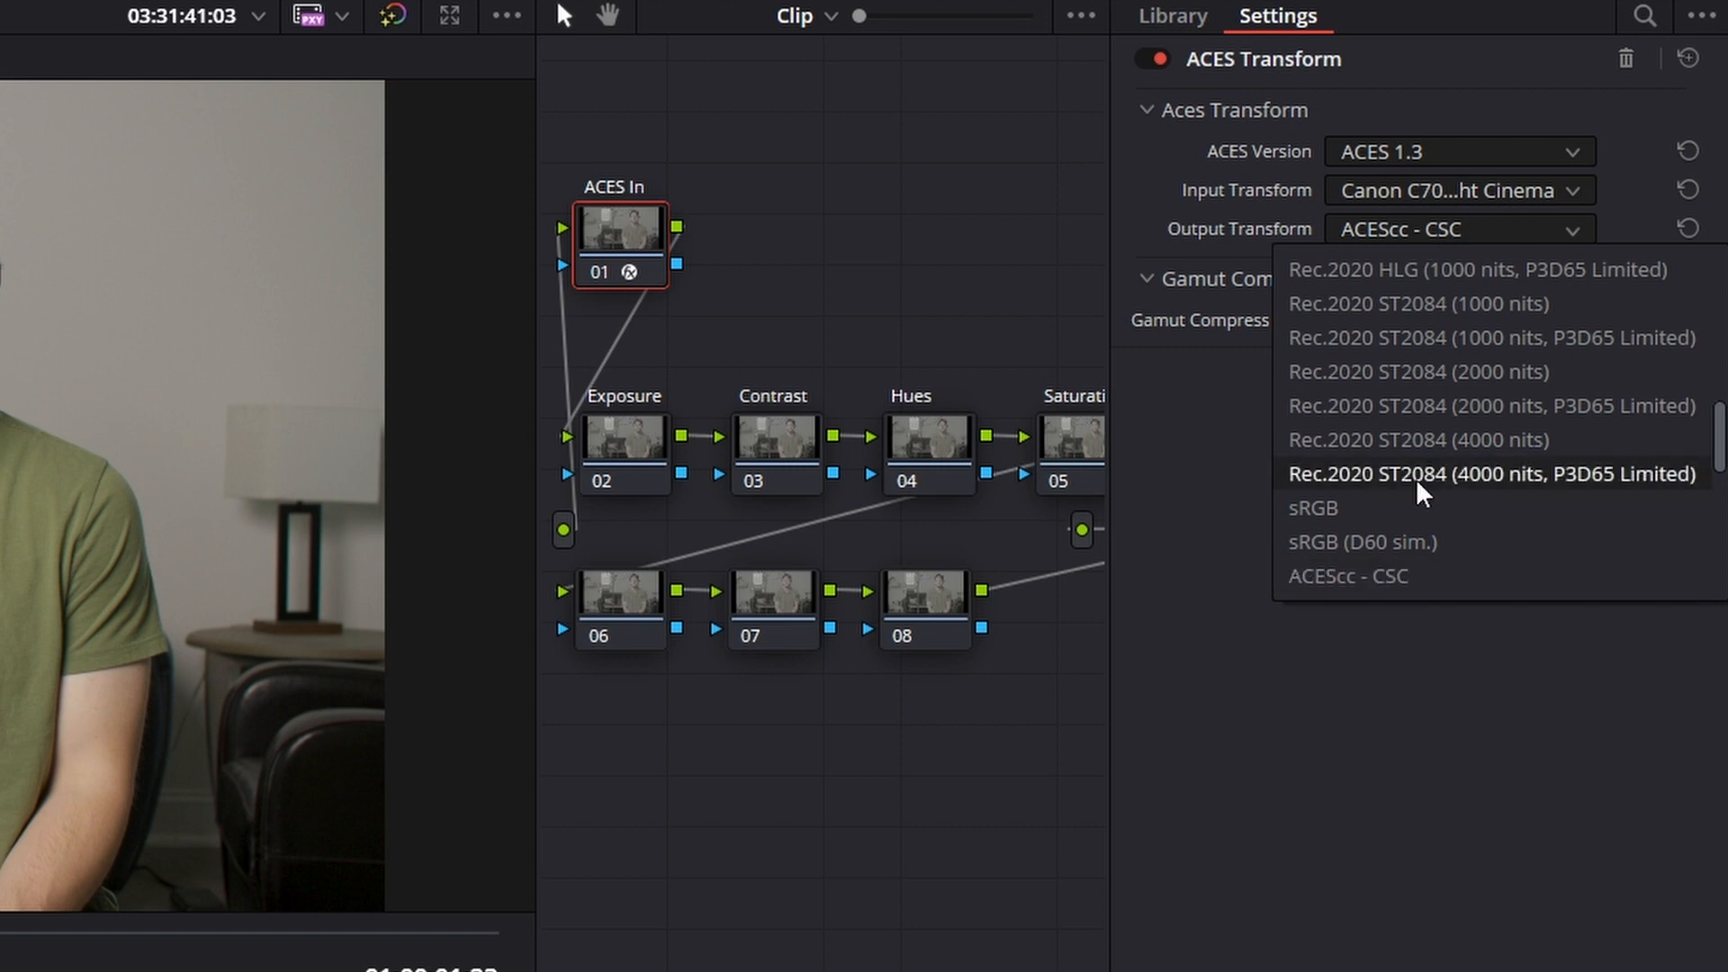
scroll(1417, 481, "down", 1)
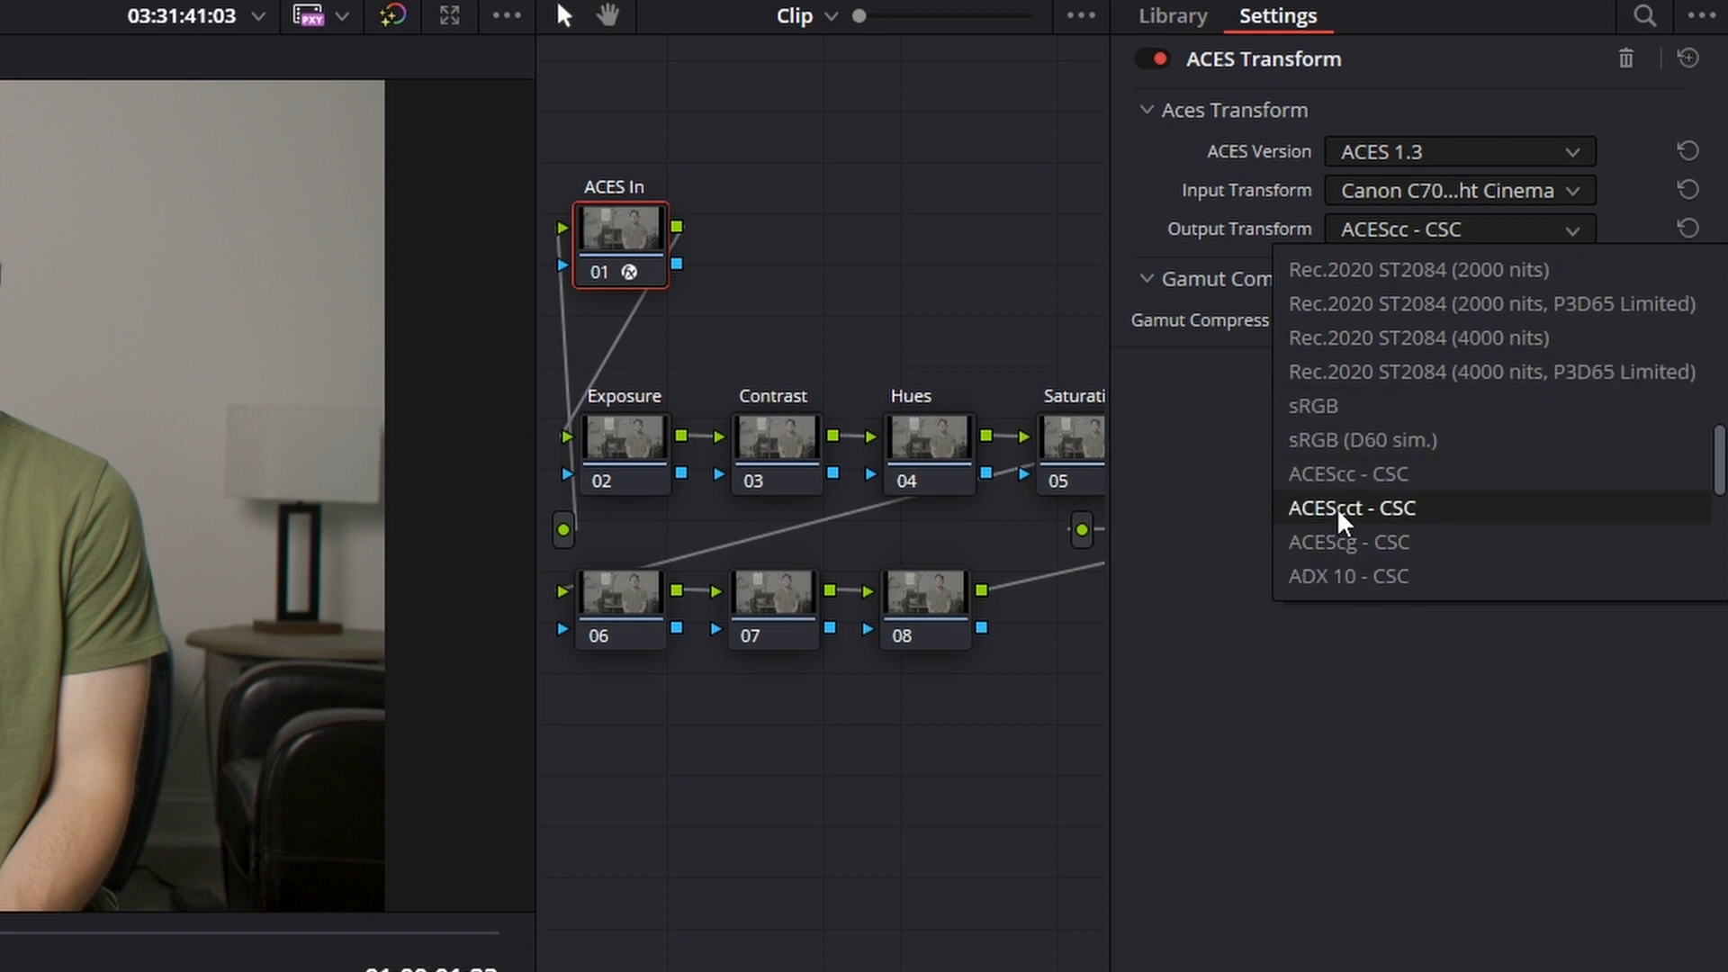
left_click(1408, 513)
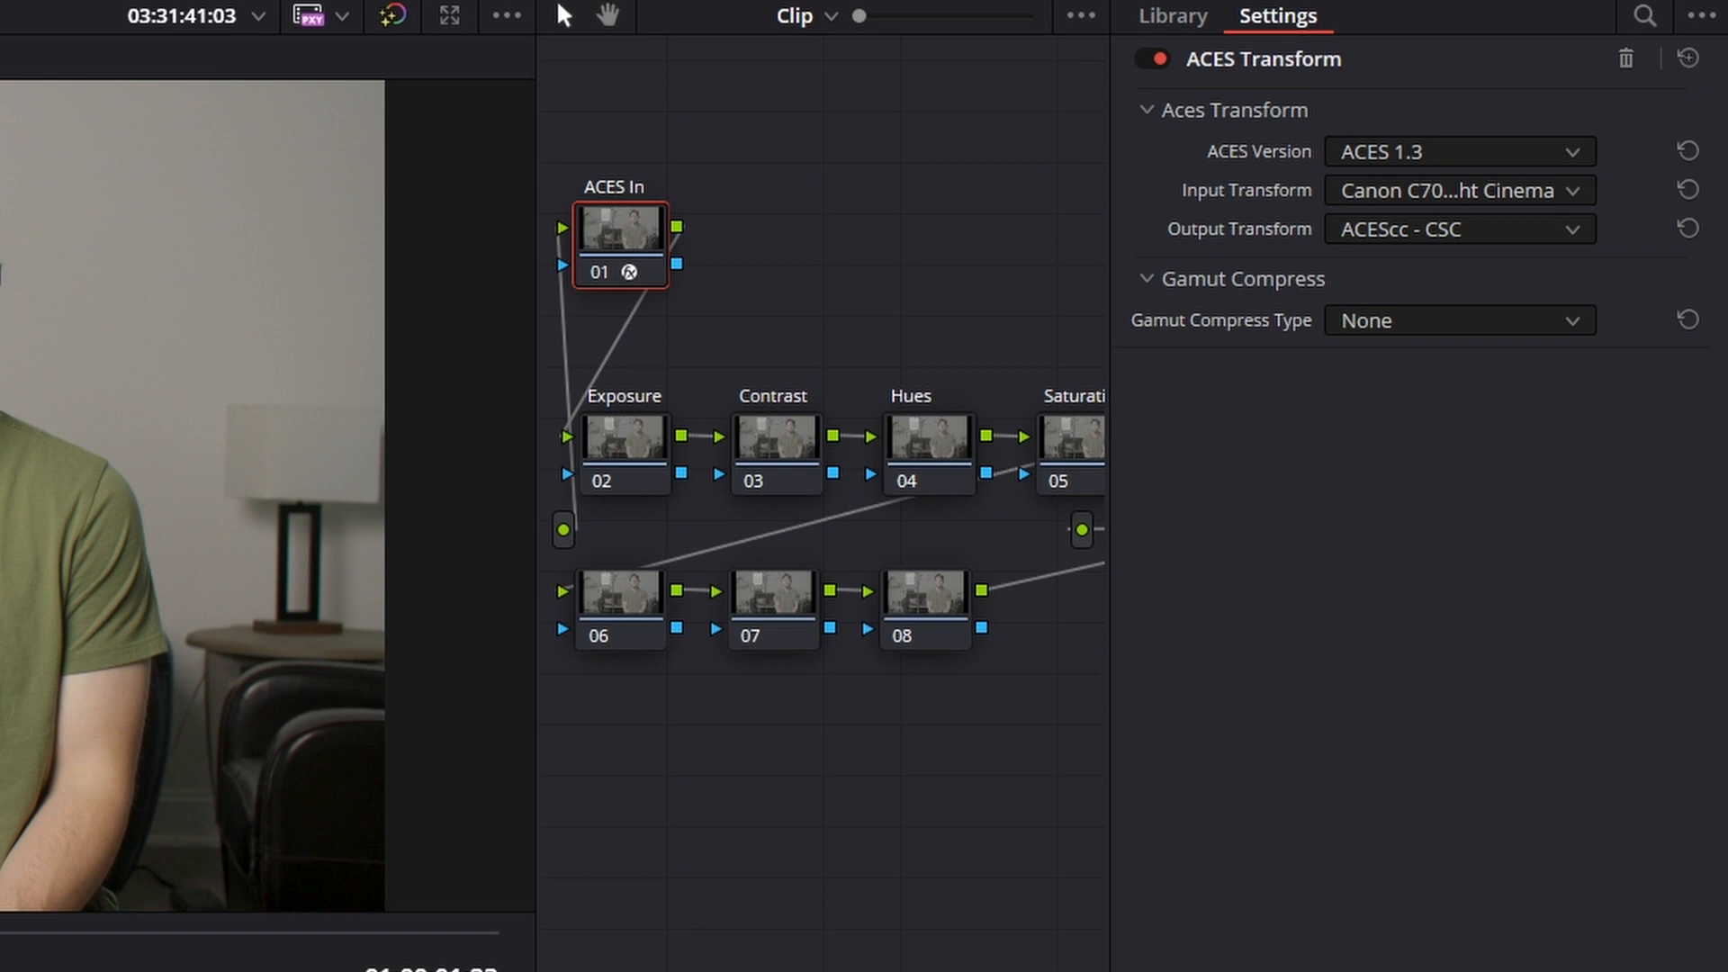
left_click(1445, 237)
left_click(1406, 477)
left_click(1493, 0)
- Set the ACES Out node's input transform to ACEScc - CSC
left_click_drag(1126, 464, 1453, 284)
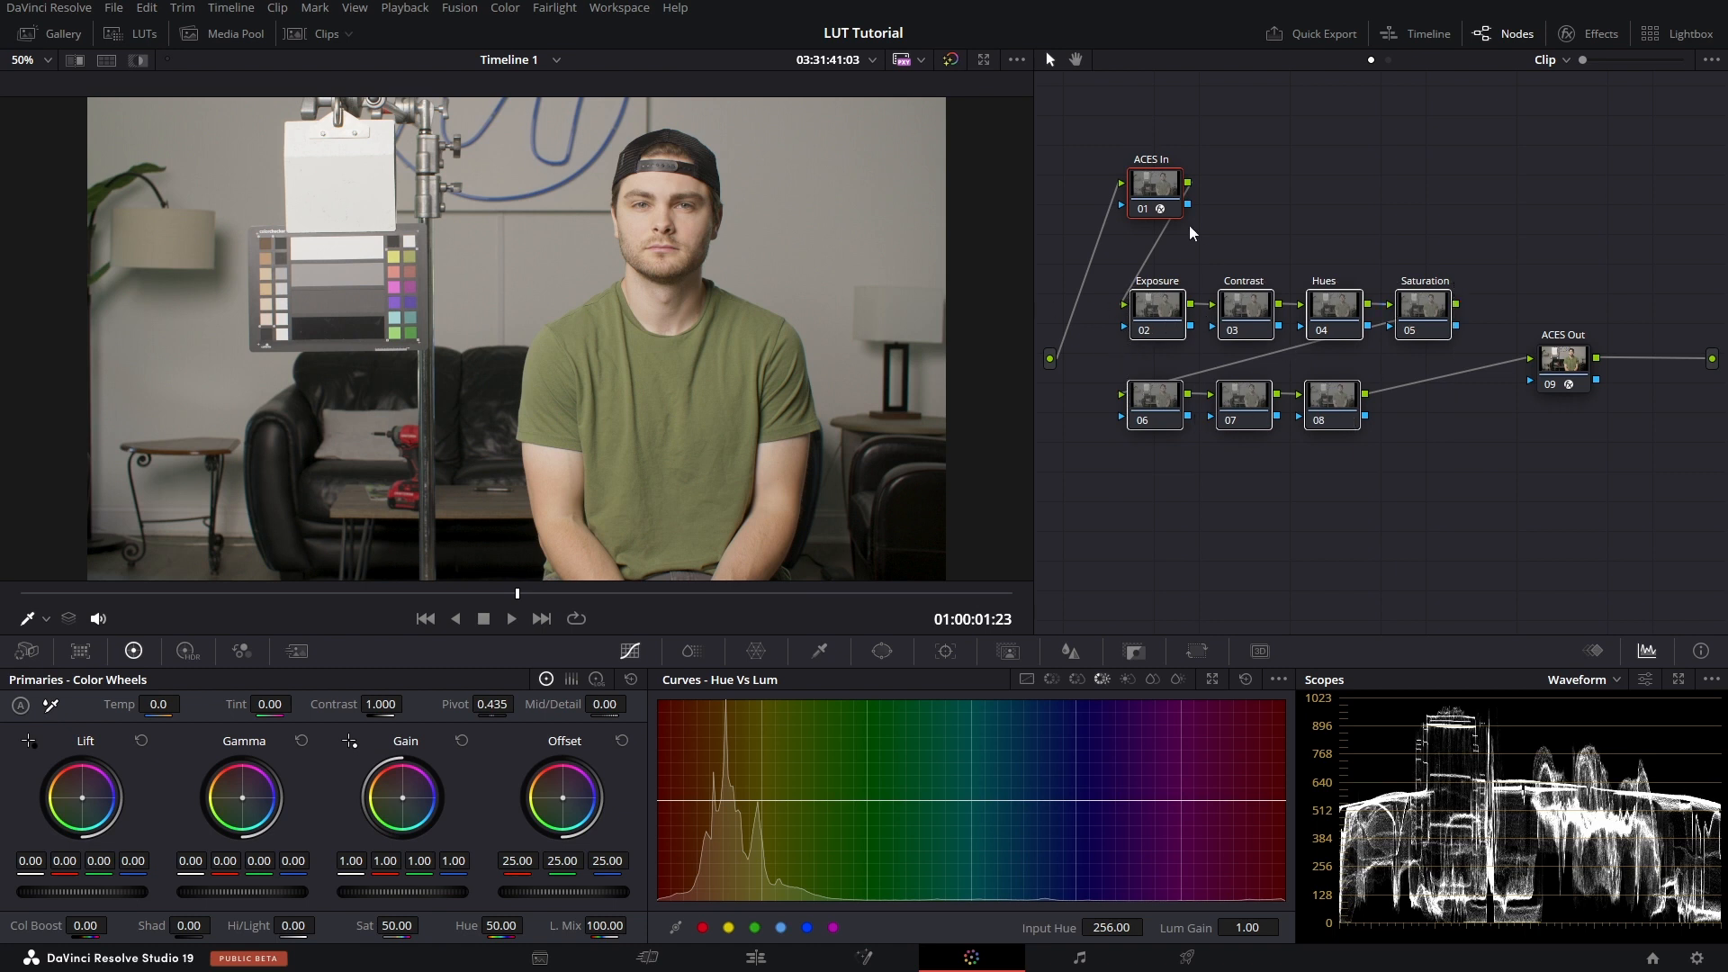
left_click(1562, 362)
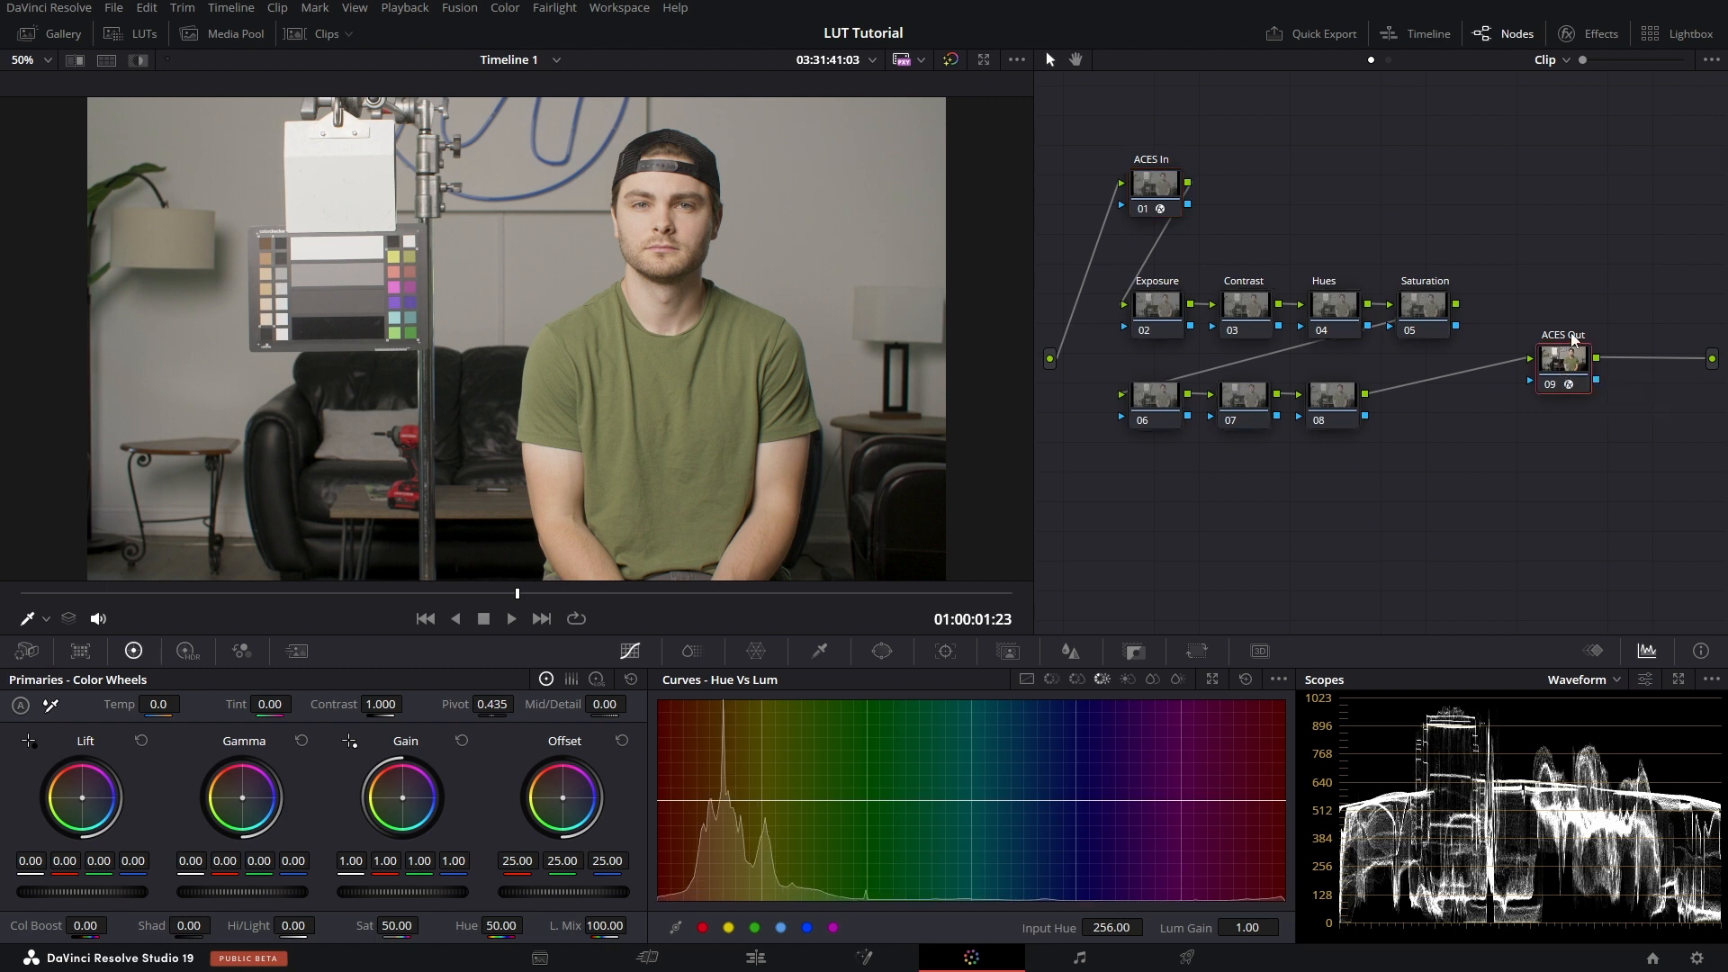
left_click(1590, 38)
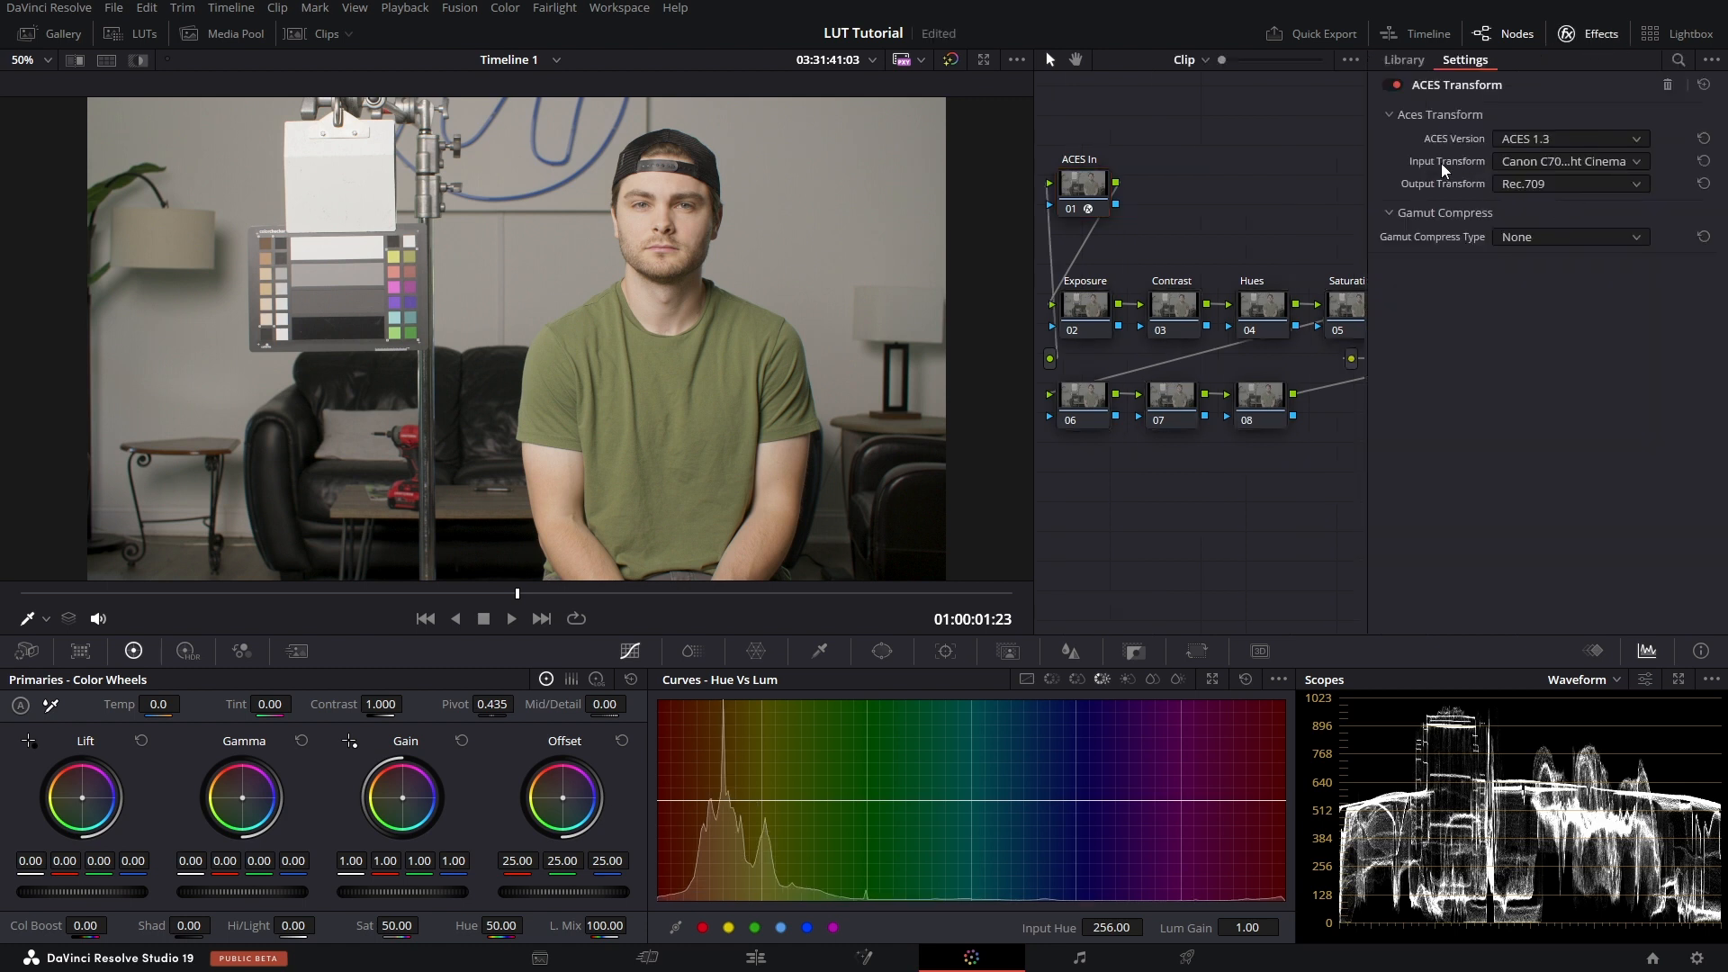
left_click(1578, 160)
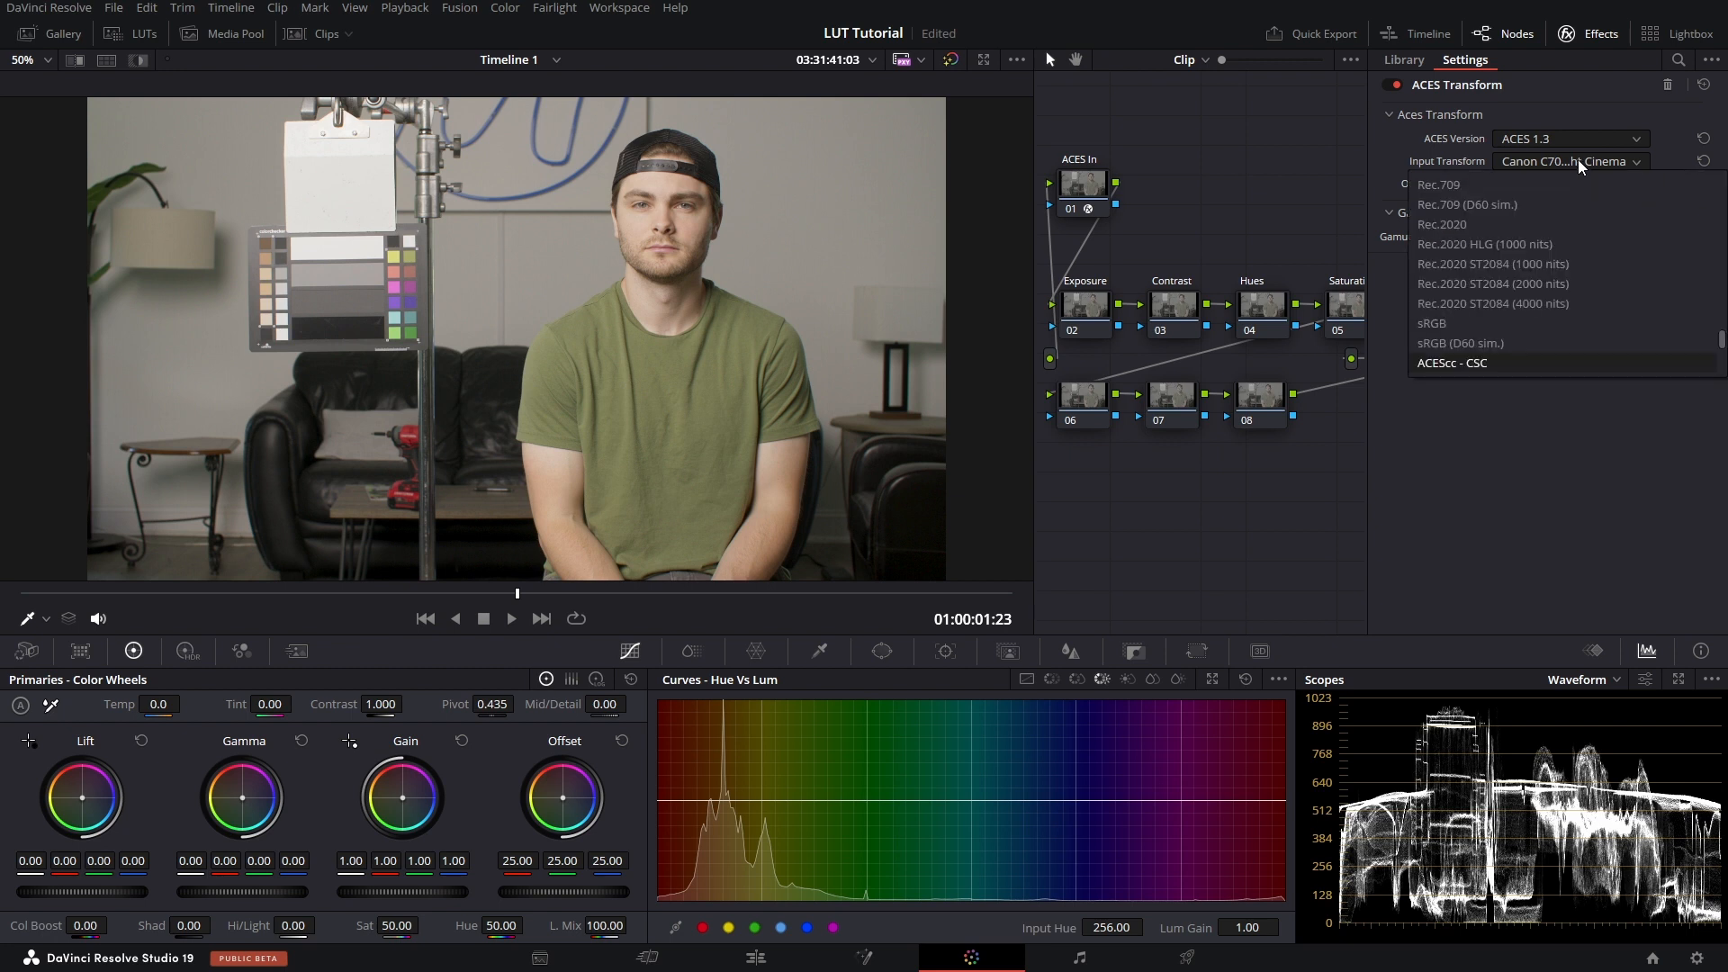
left_click(1464, 363)
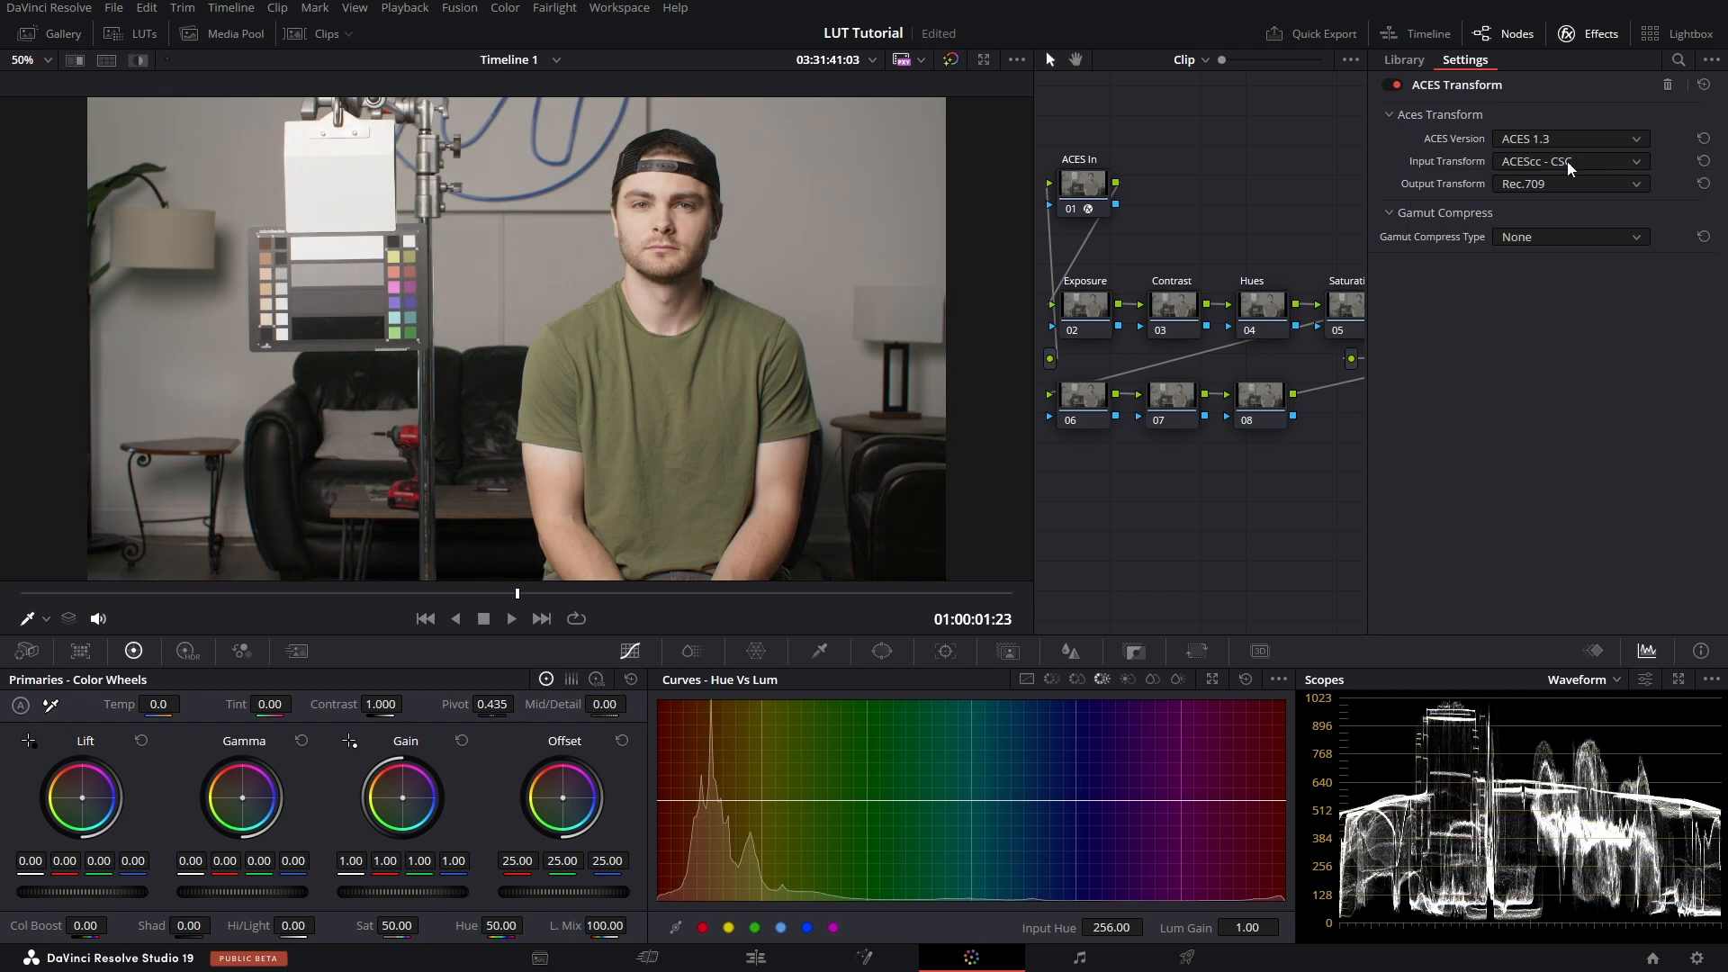
- Check the ACES In node's transform settings and set the ACES Out node's output transform to Rec.709
left_click(1087, 188)
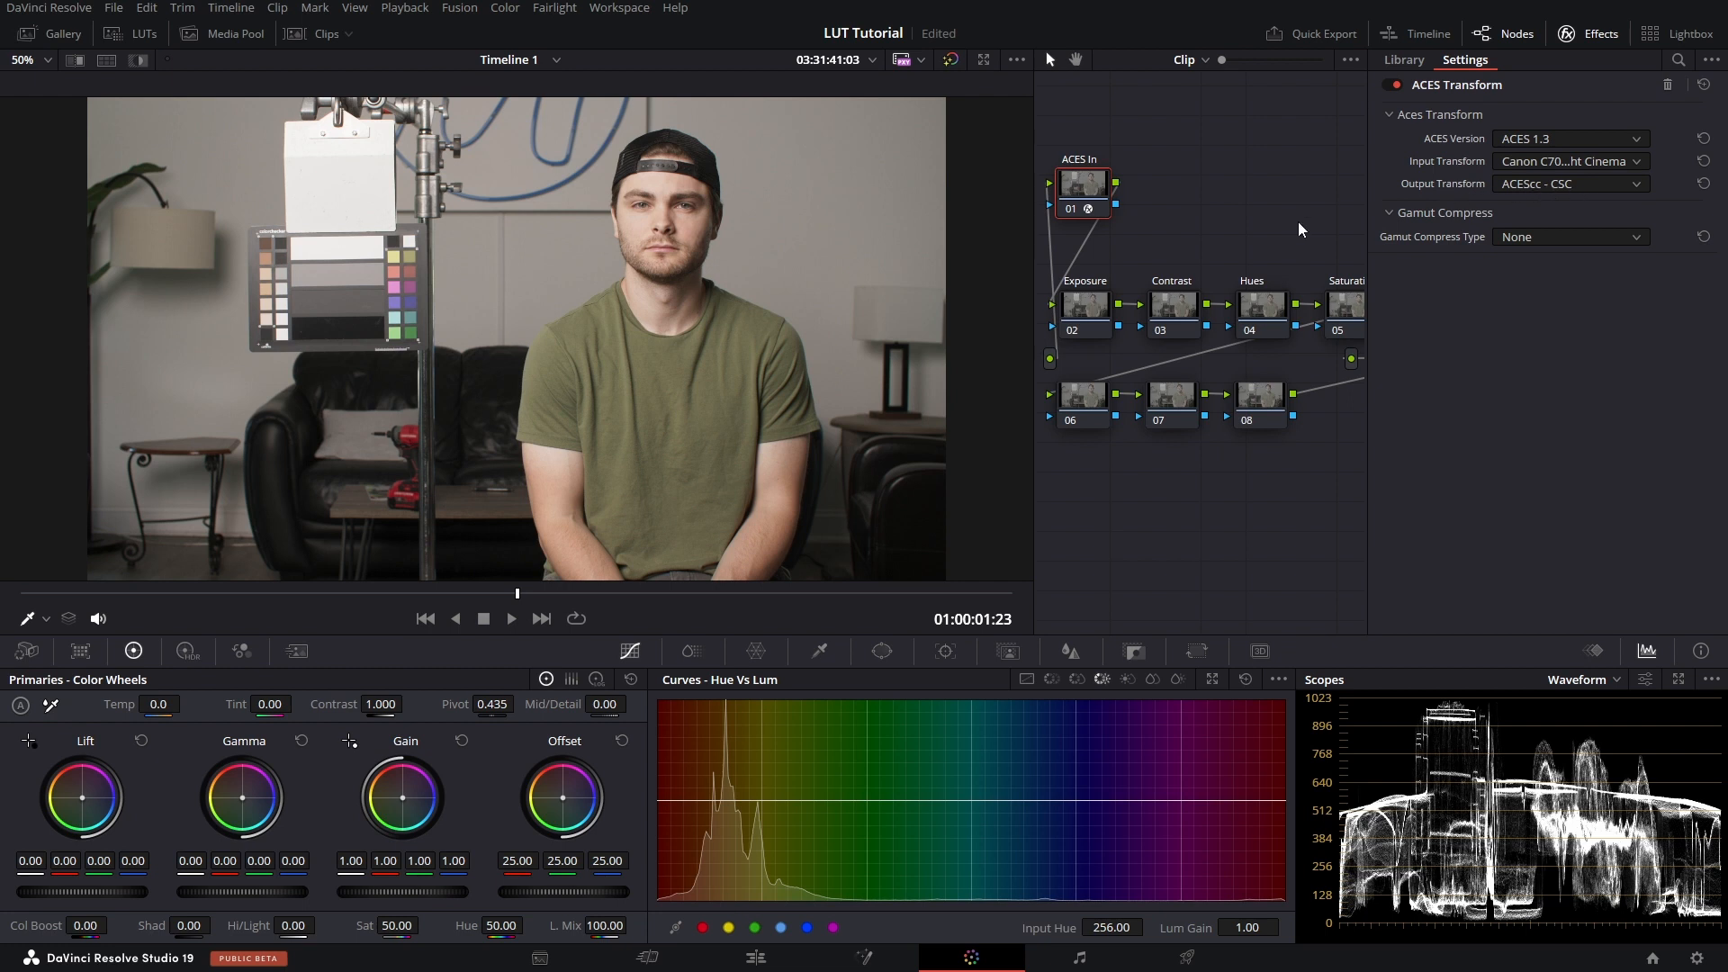
left_click(1359, 354)
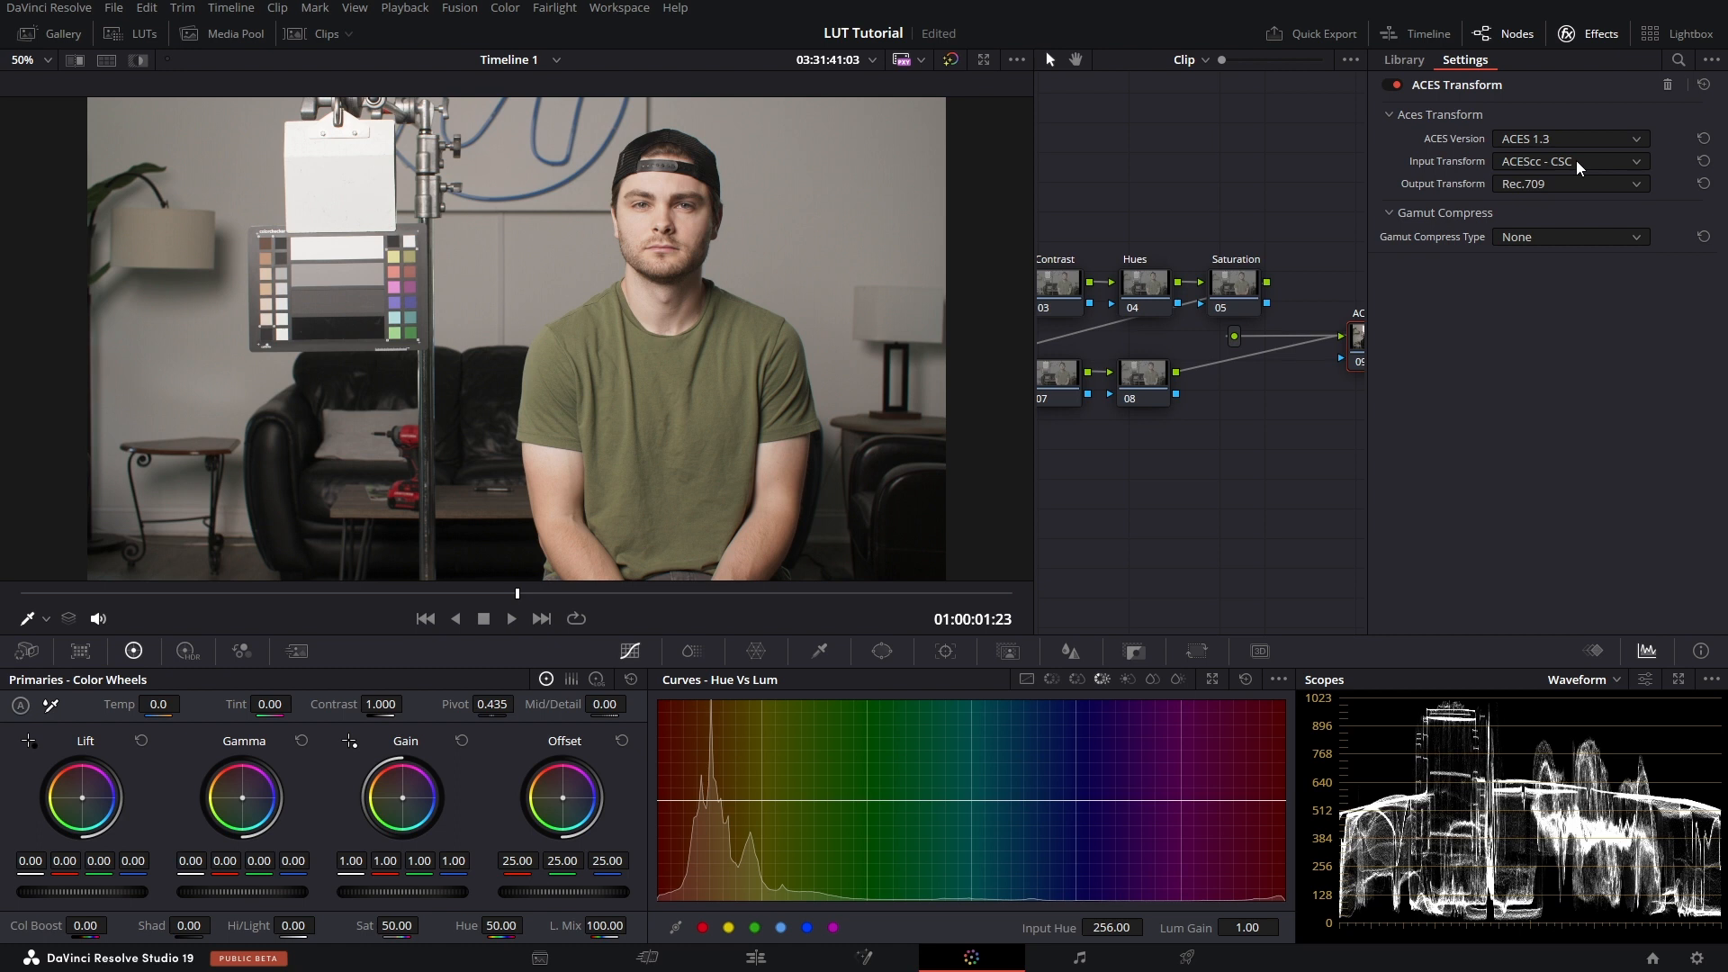
left_click(1546, 184)
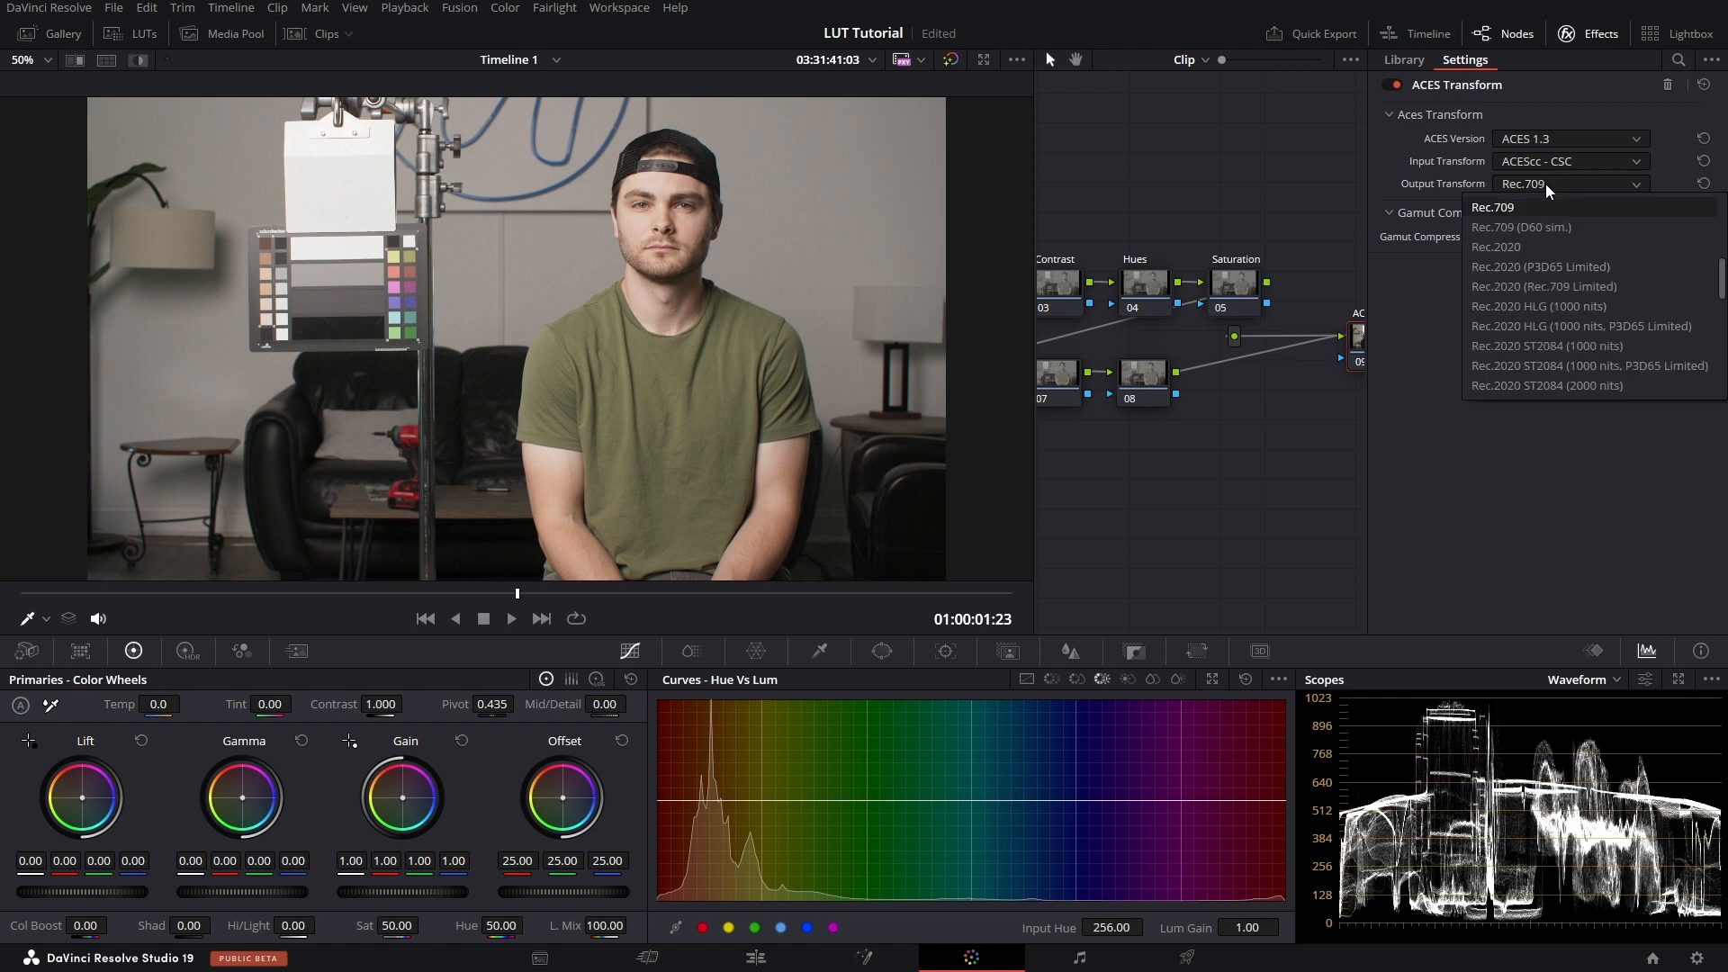
left_click(1531, 206)
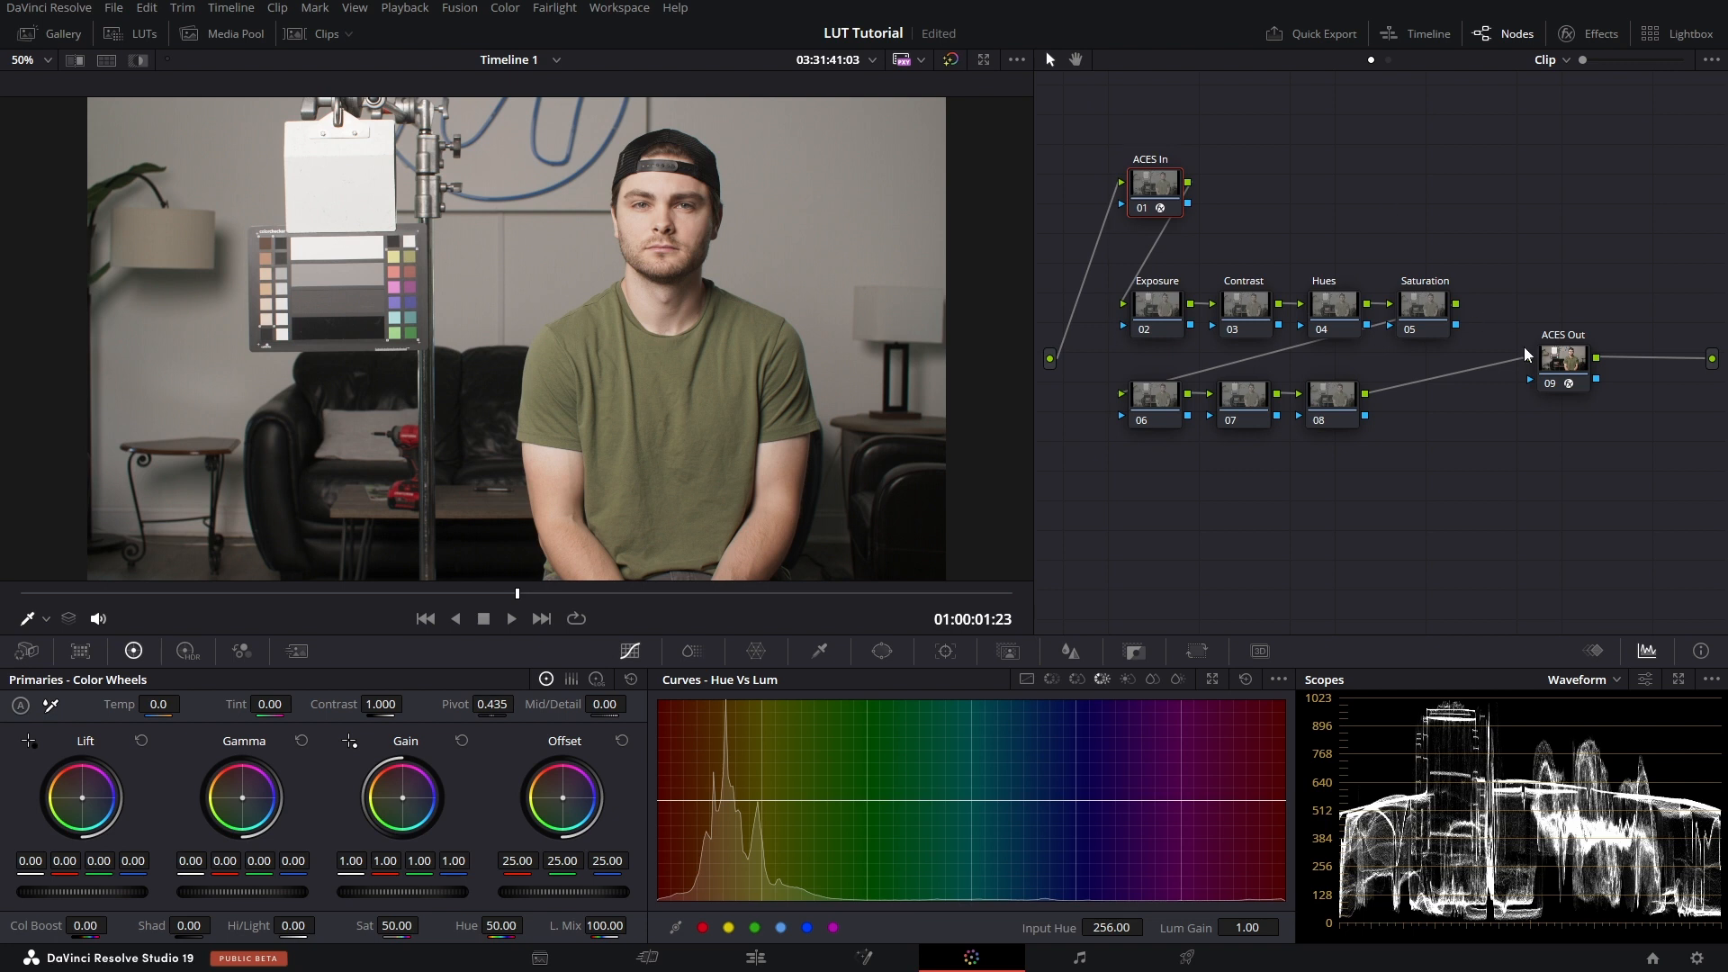
left_click(1552, 365)
left_click(1571, 42)
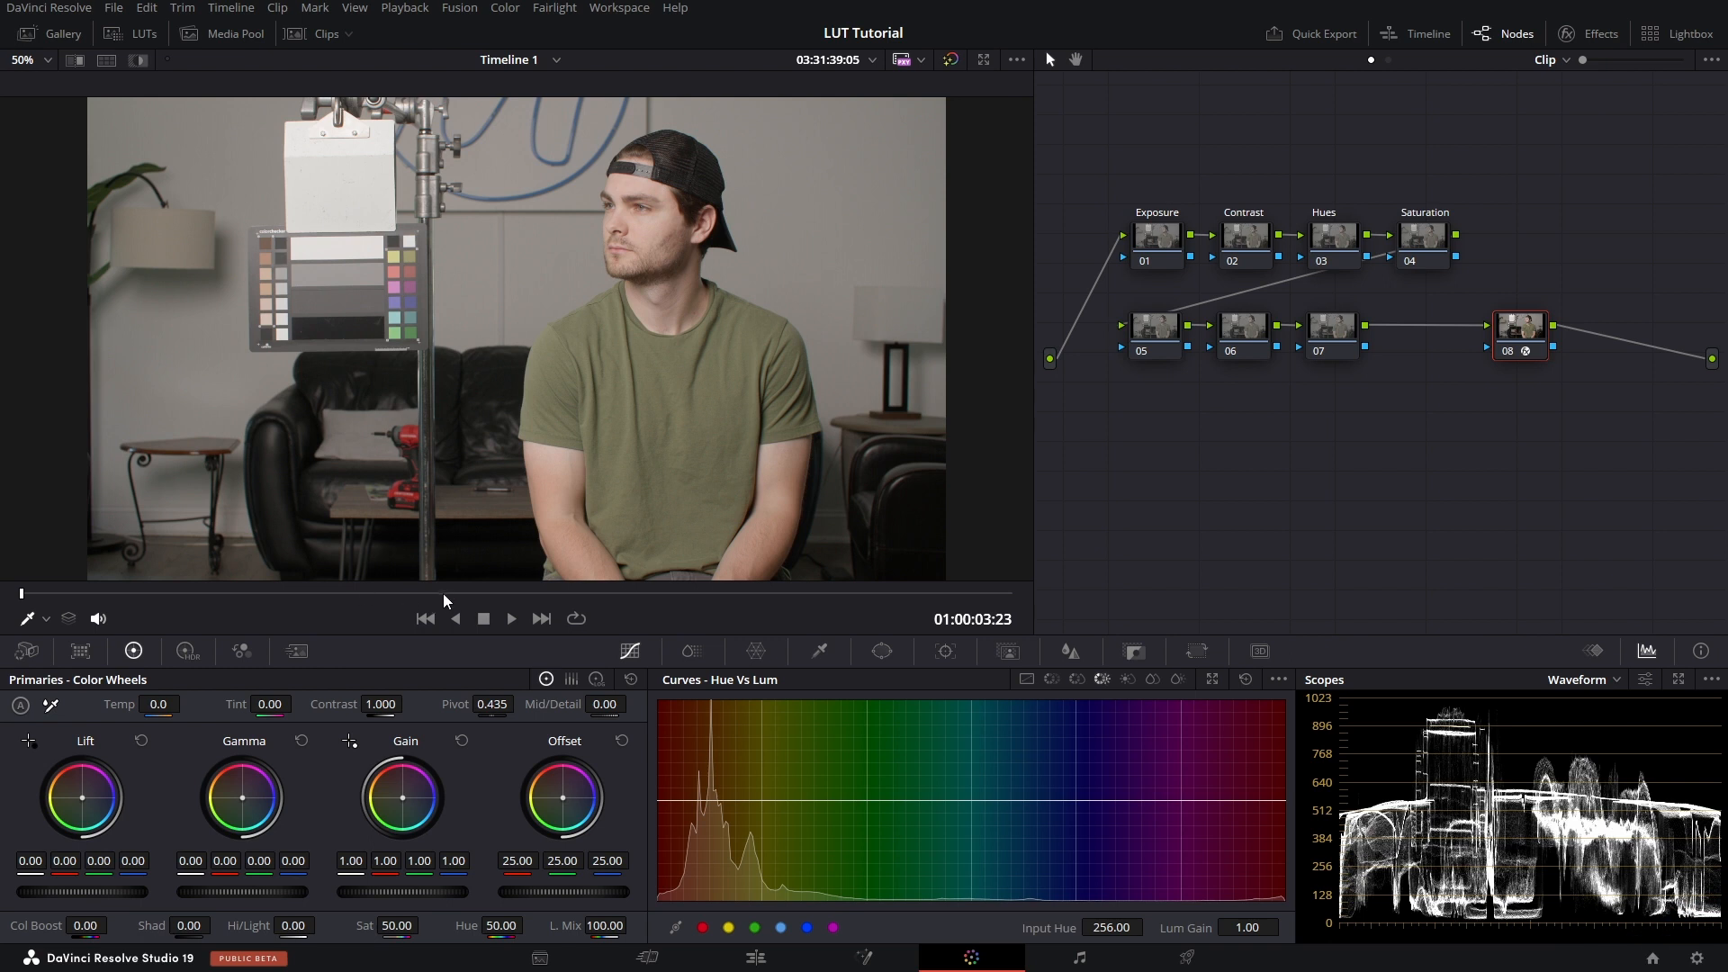
- Reset node 08 at 01:00:05:22 in the second clip and move the node closer to node 07
left_click_drag(443, 593, 518, 598)
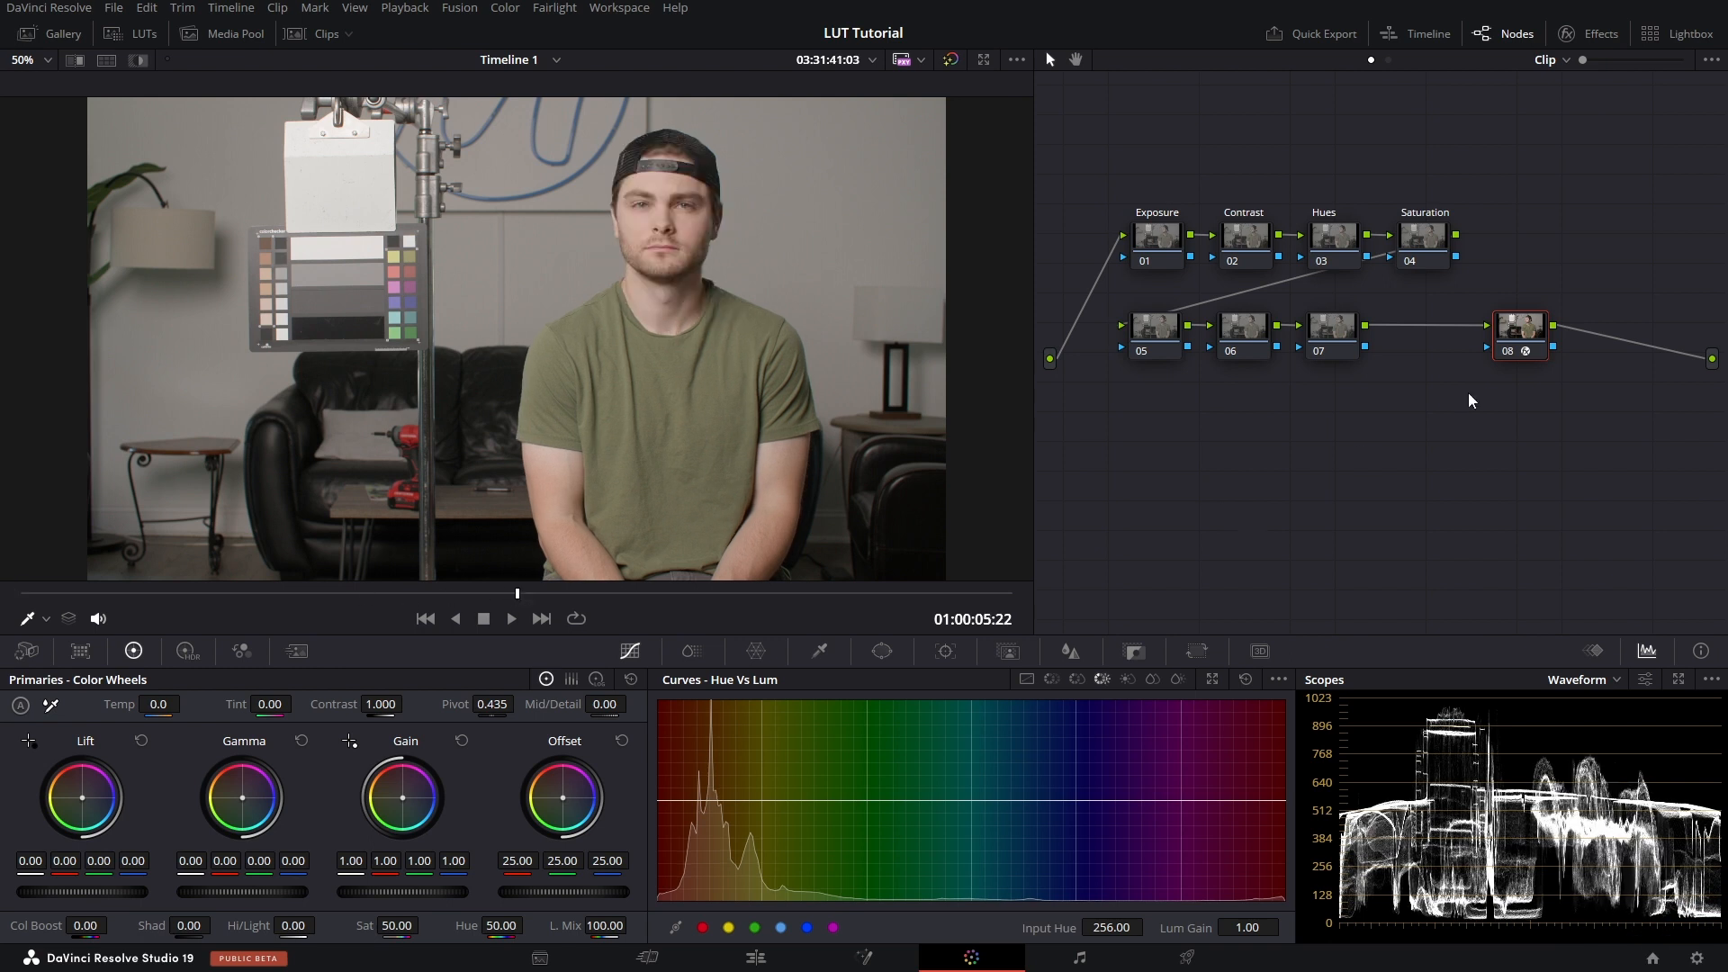
right_click(1521, 325)
left_click(1531, 333)
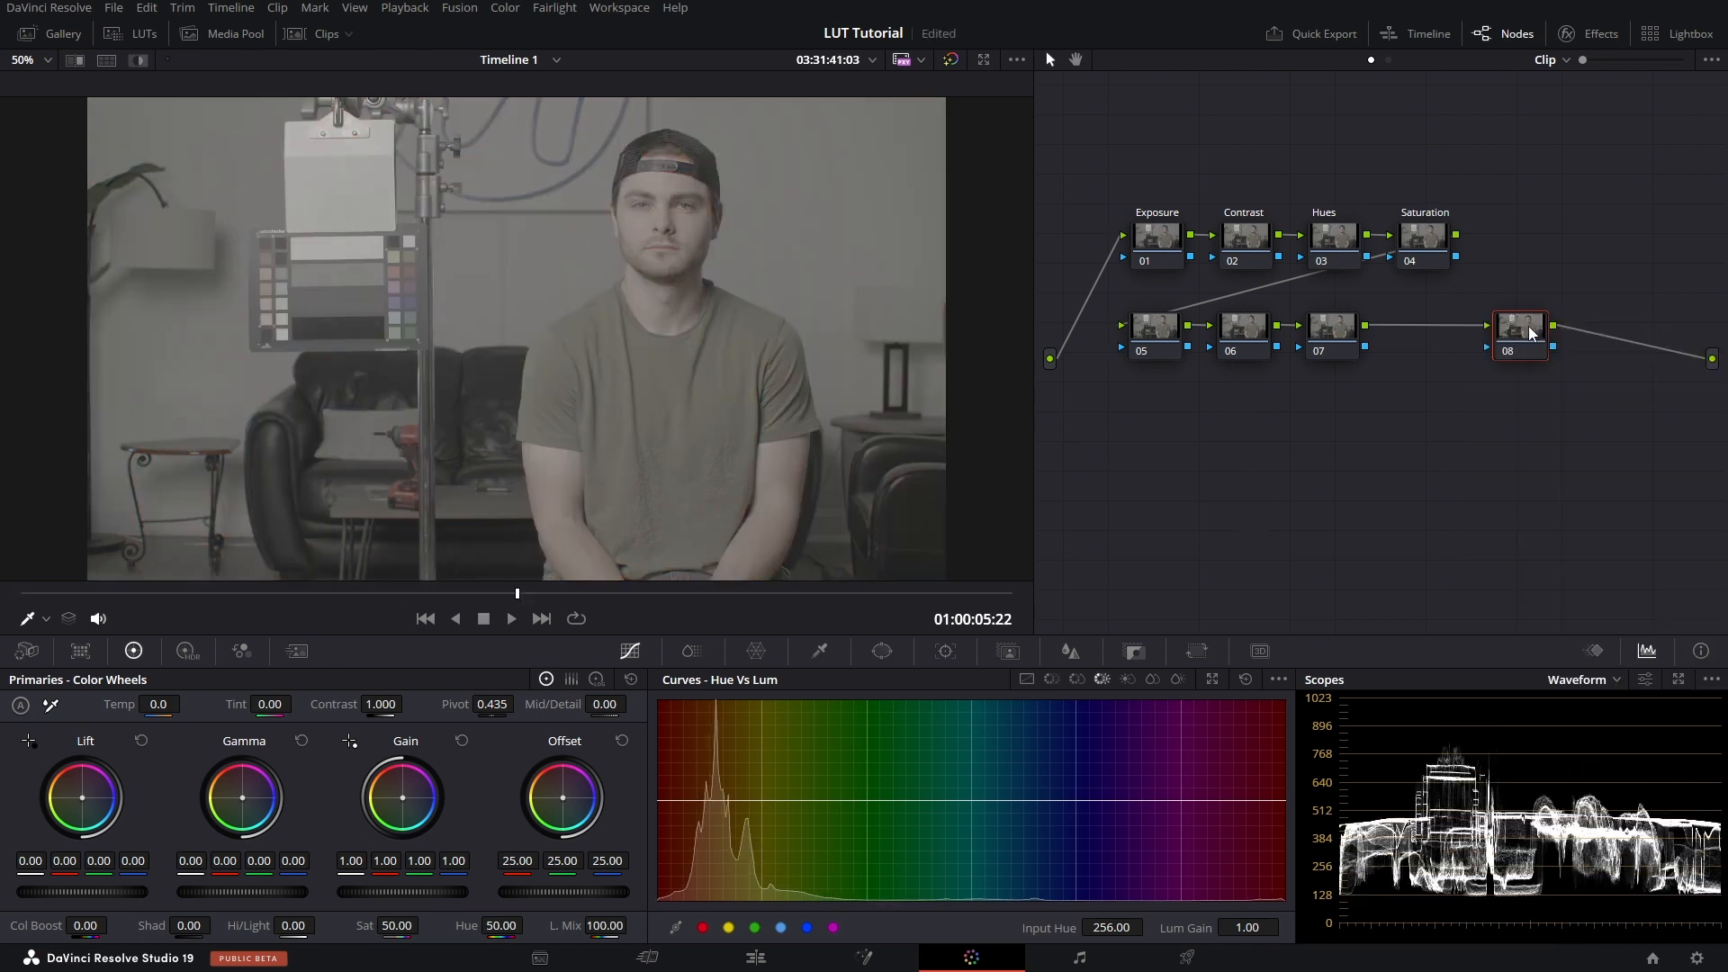
left_click_drag(1523, 327, 1455, 327)
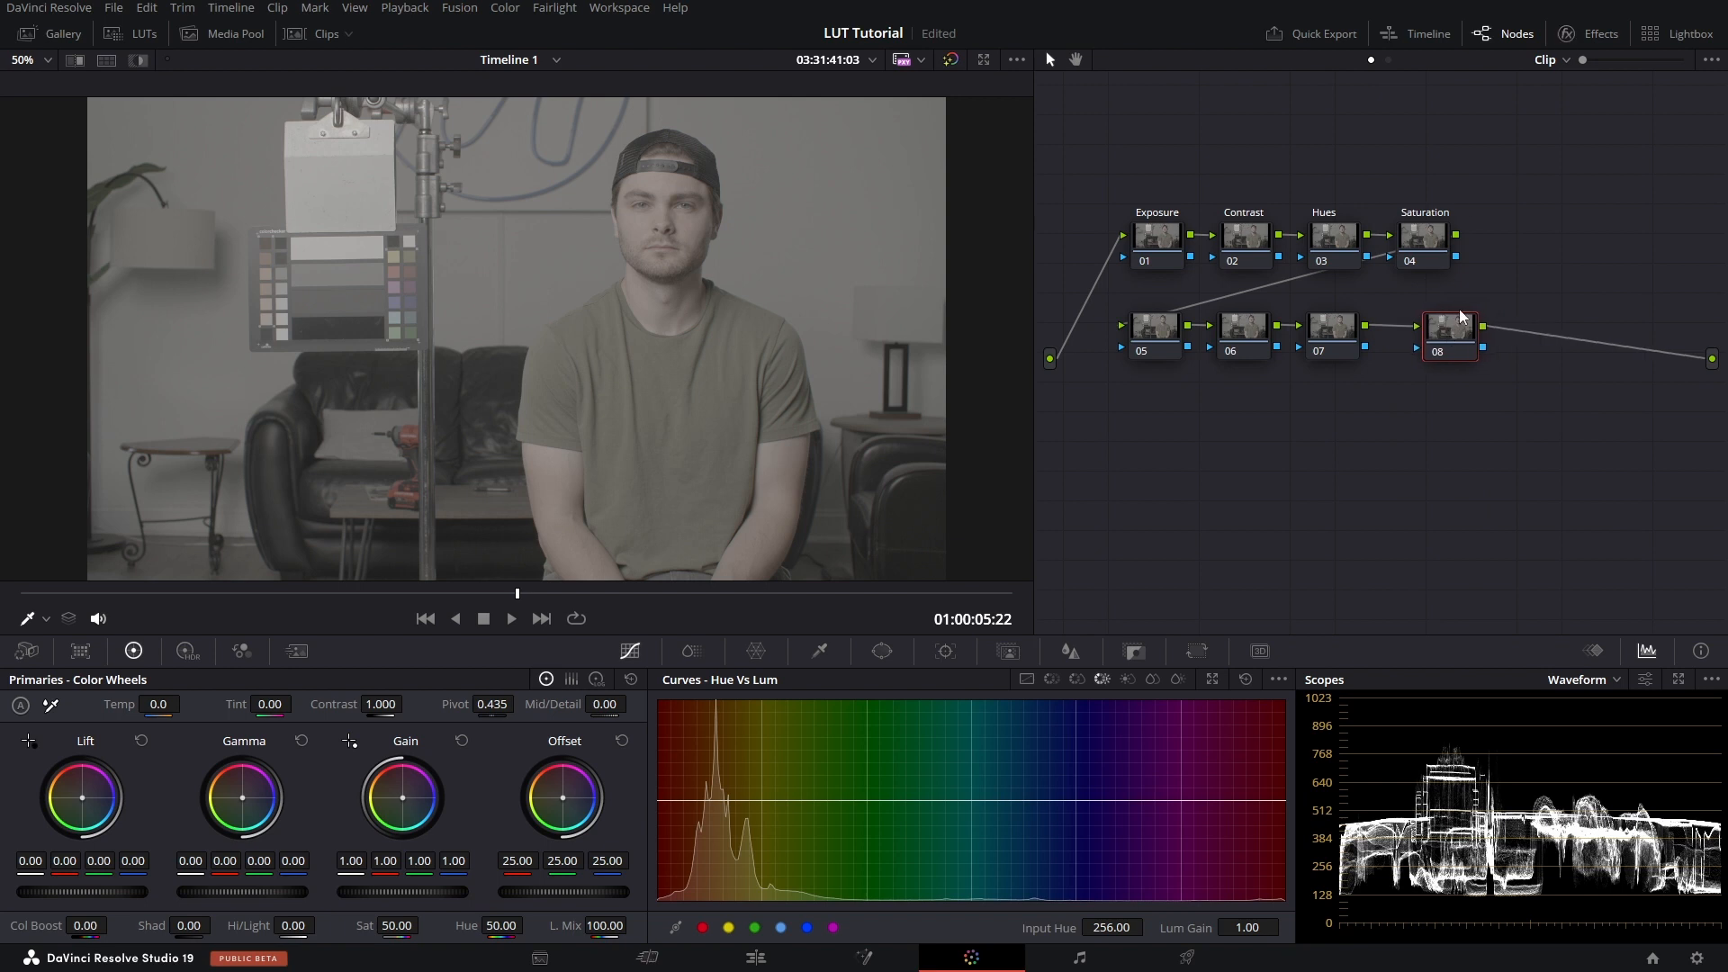
- Apply the Color Space Transform effect to node 08 of the second clip
left_click(1569, 34)
left_click_drag(1317, 403, 1182, 401)
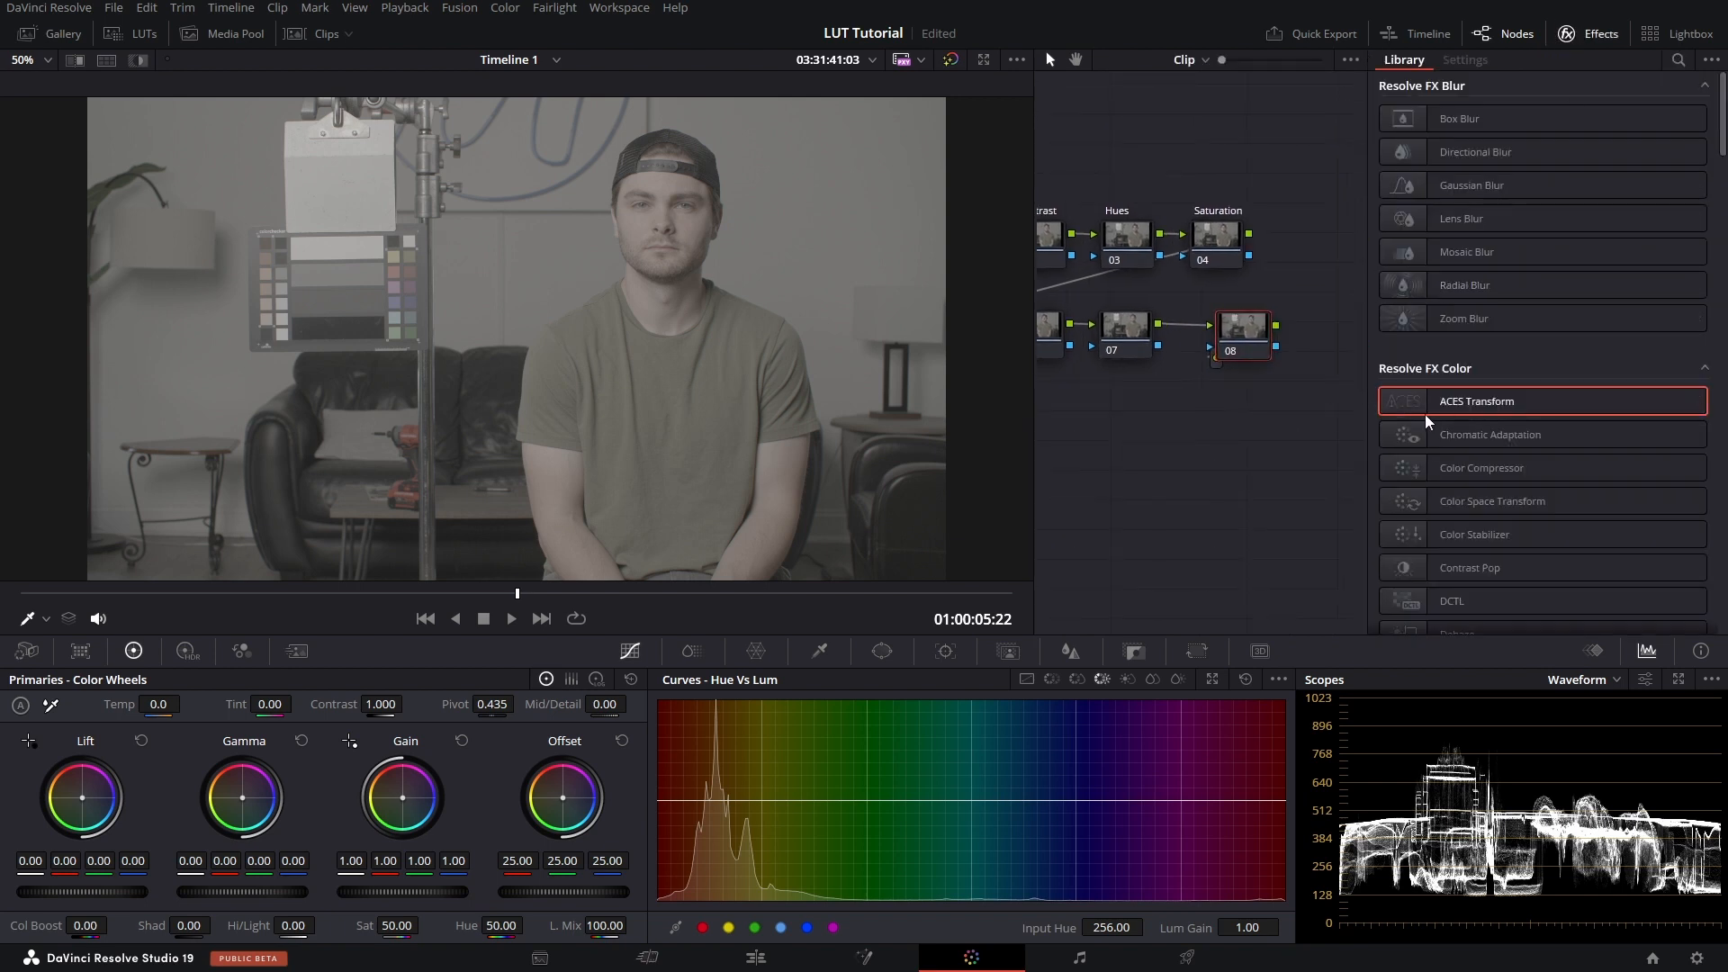
left_click_drag(1476, 501, 1251, 334)
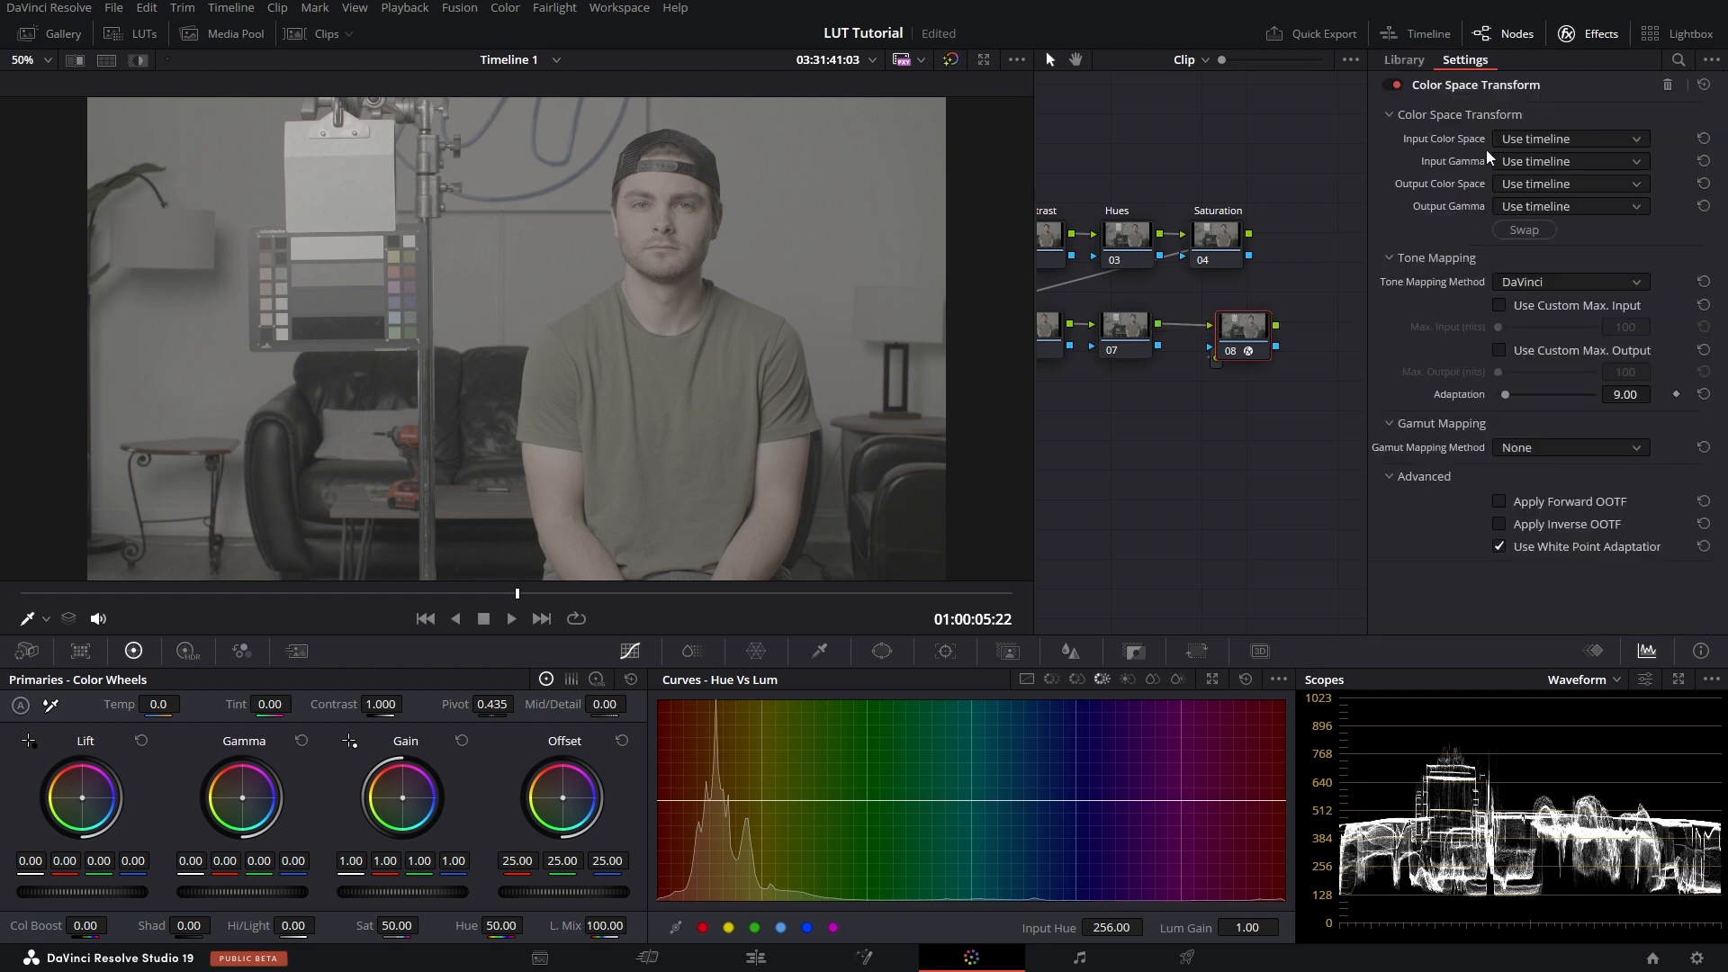
- Set the Color Space Transform's input color space to Canon Cinema Gamut and its input gamma to Canon Log 2
left_click(1530, 136)
scroll(1529, 135, "down", 3)
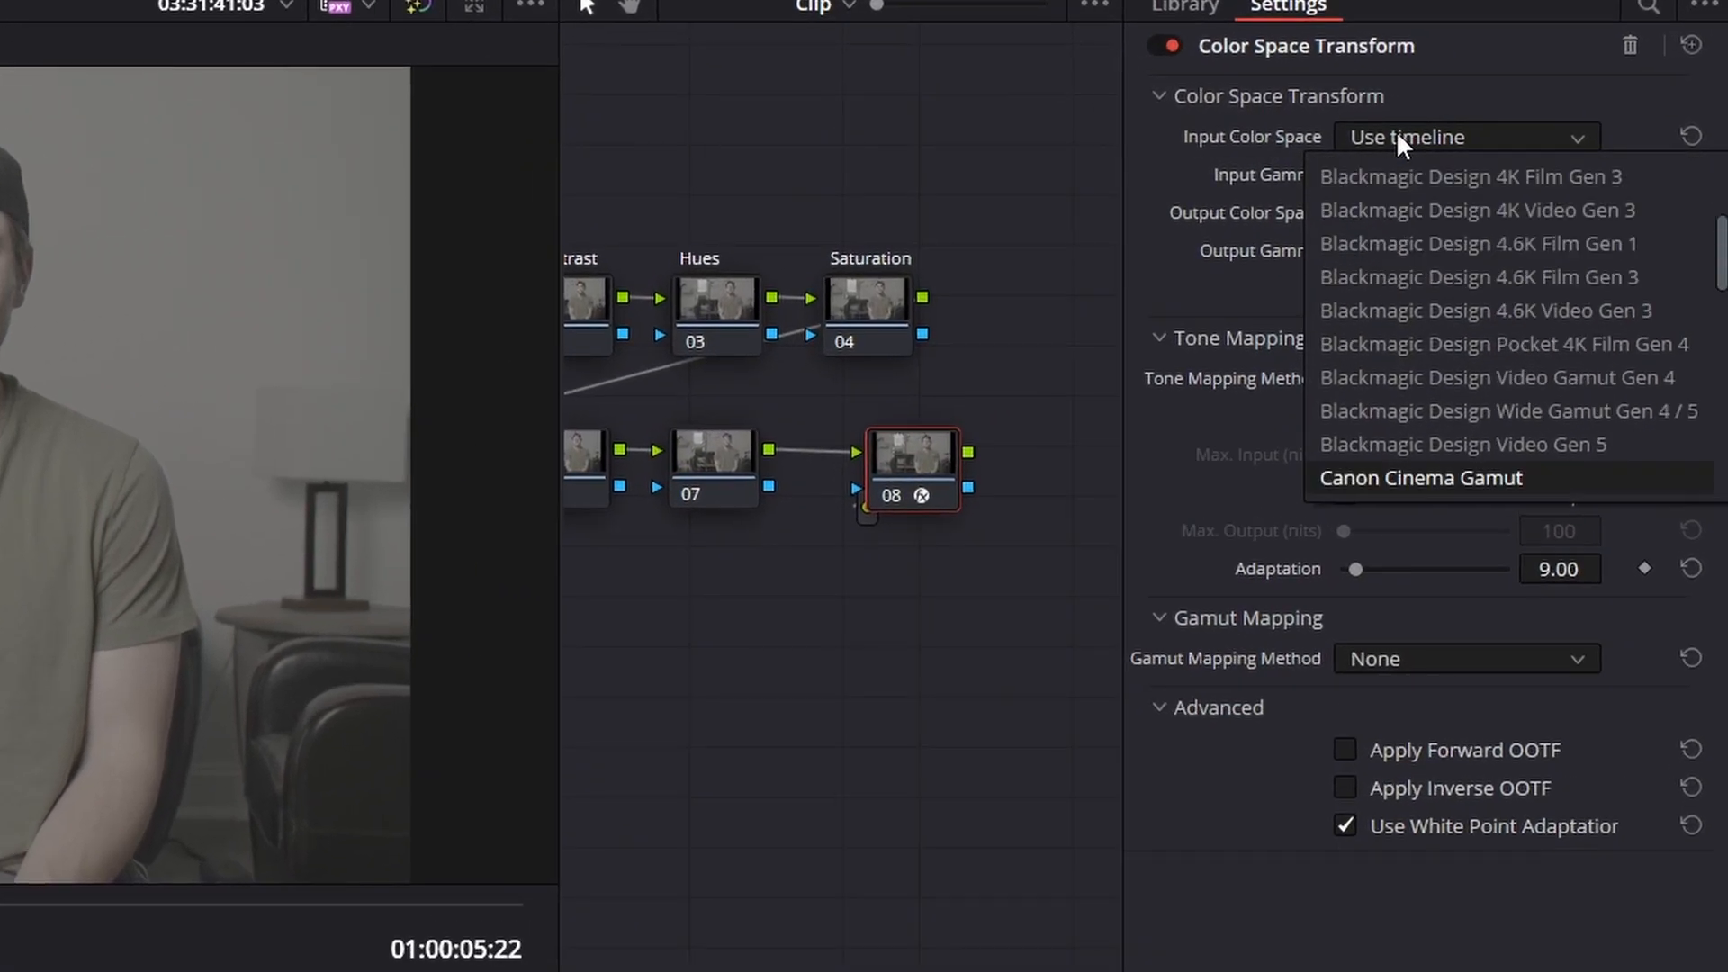
left_click(1453, 476)
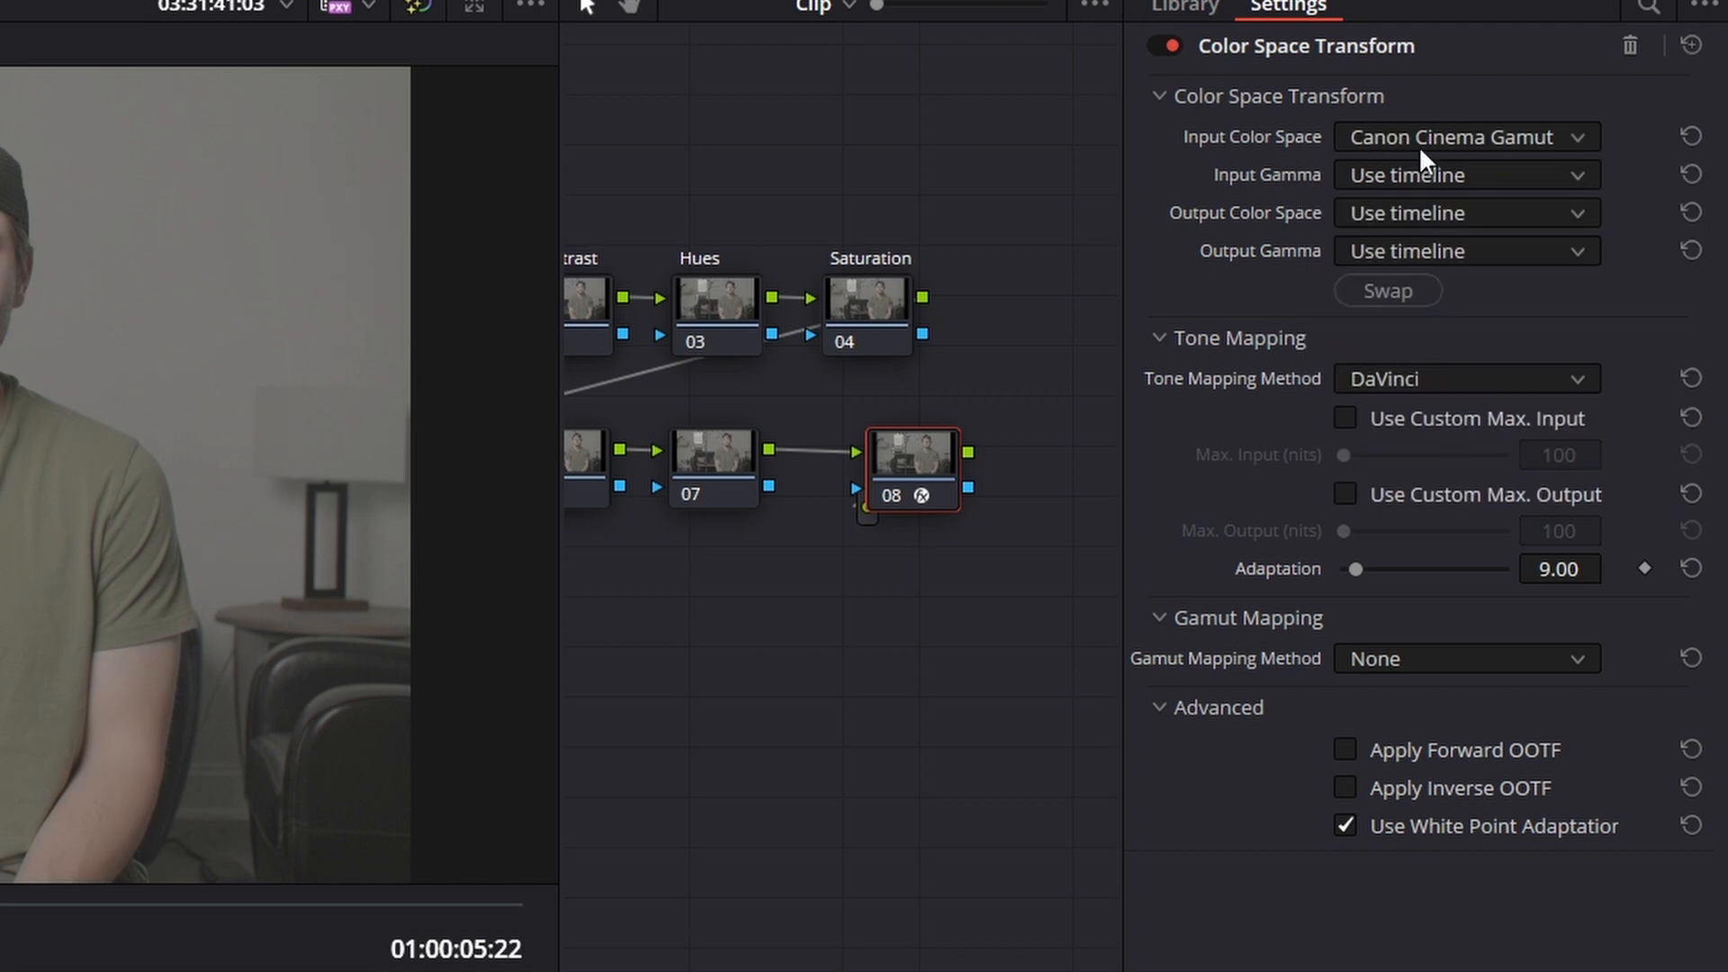
left_click(1411, 175)
key("c")
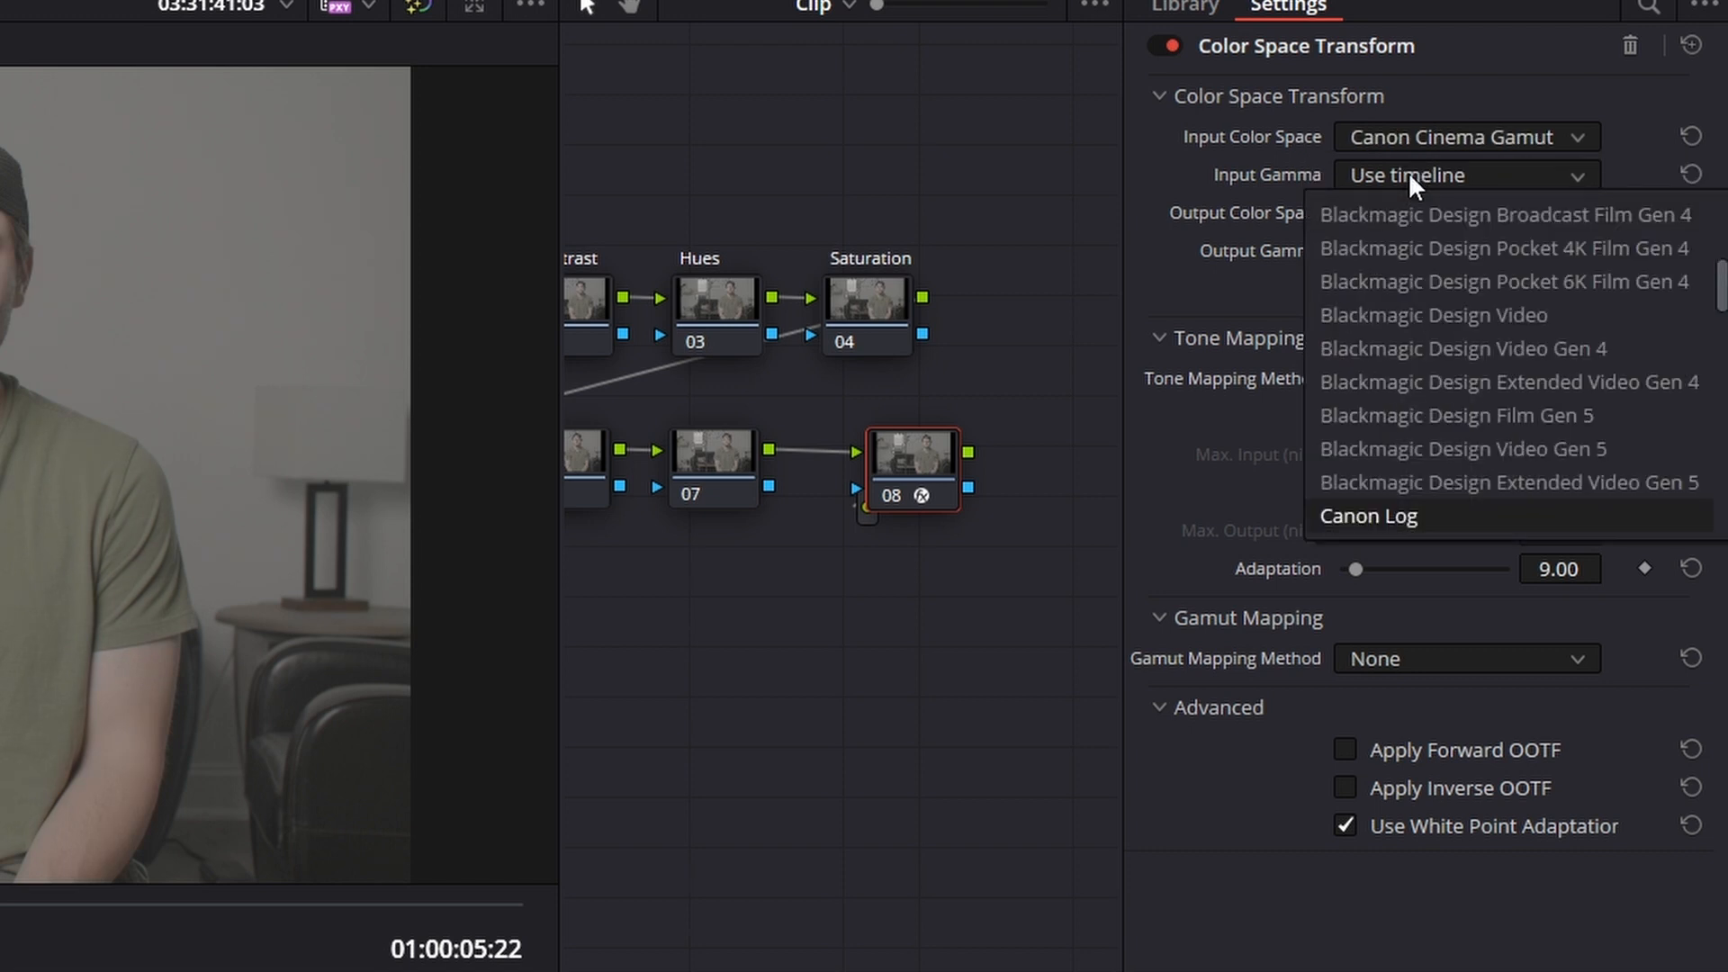
scroll(1427, 298, "down", 1)
left_click(1419, 447)
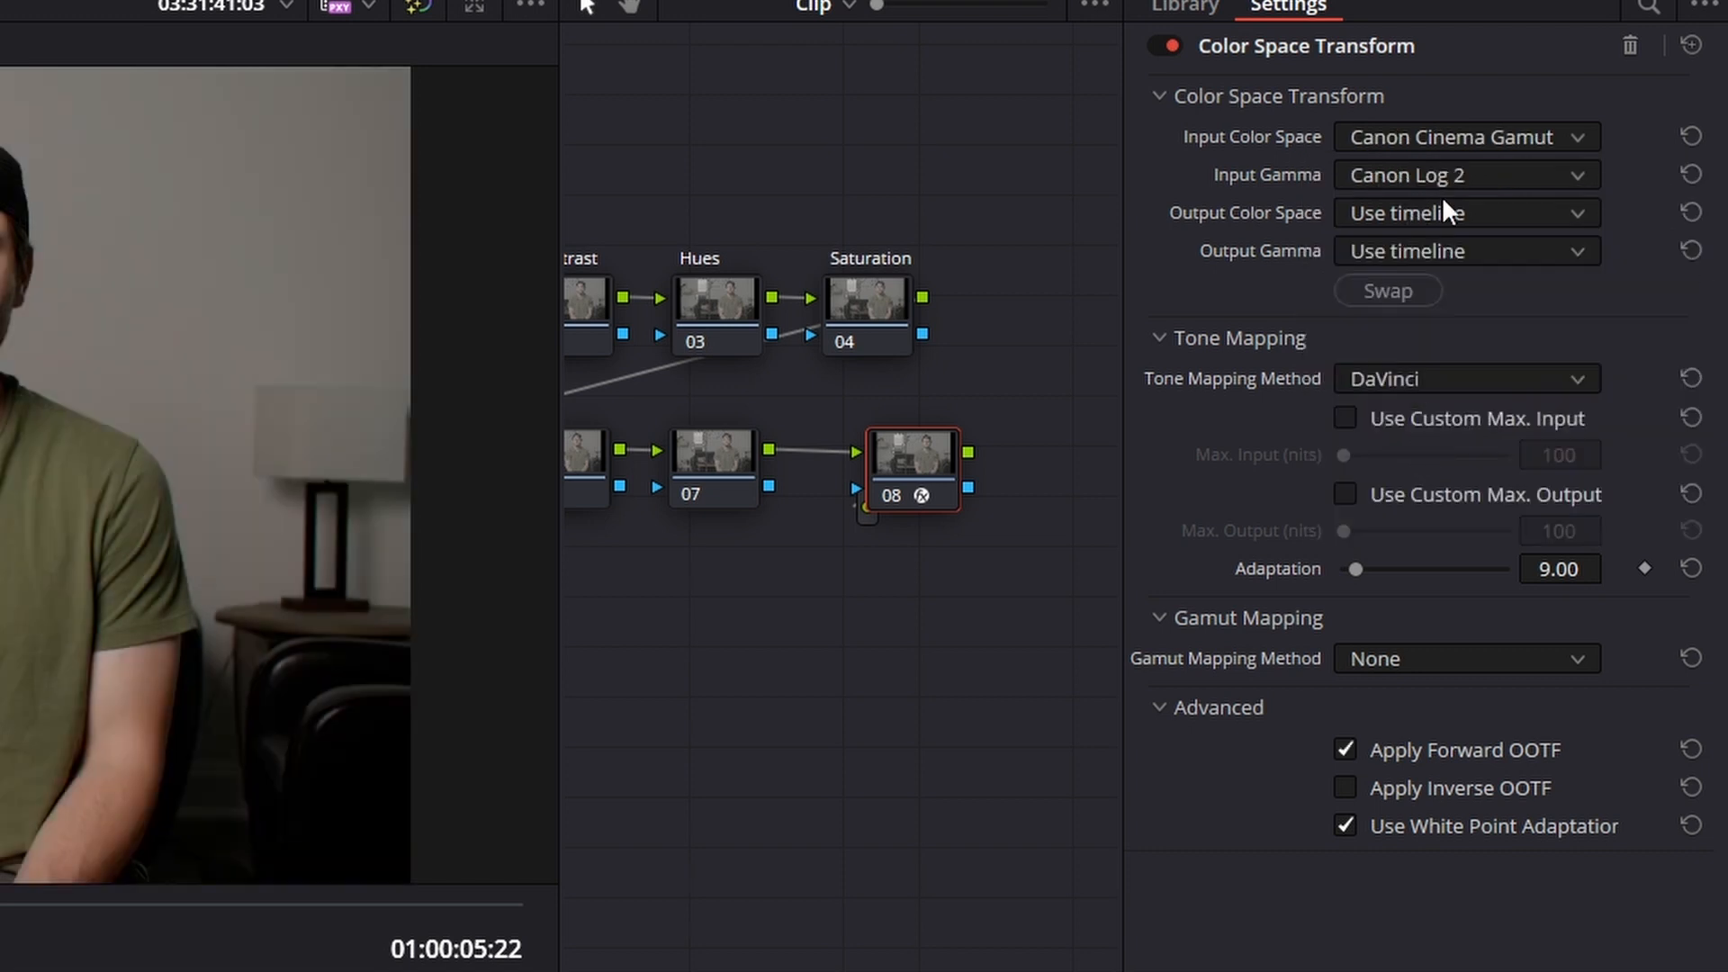
- Set the Color Space Transform's output color space to Rec.709 and its output gamma to Gamma 2.4
left_click(1433, 211)
key("r")
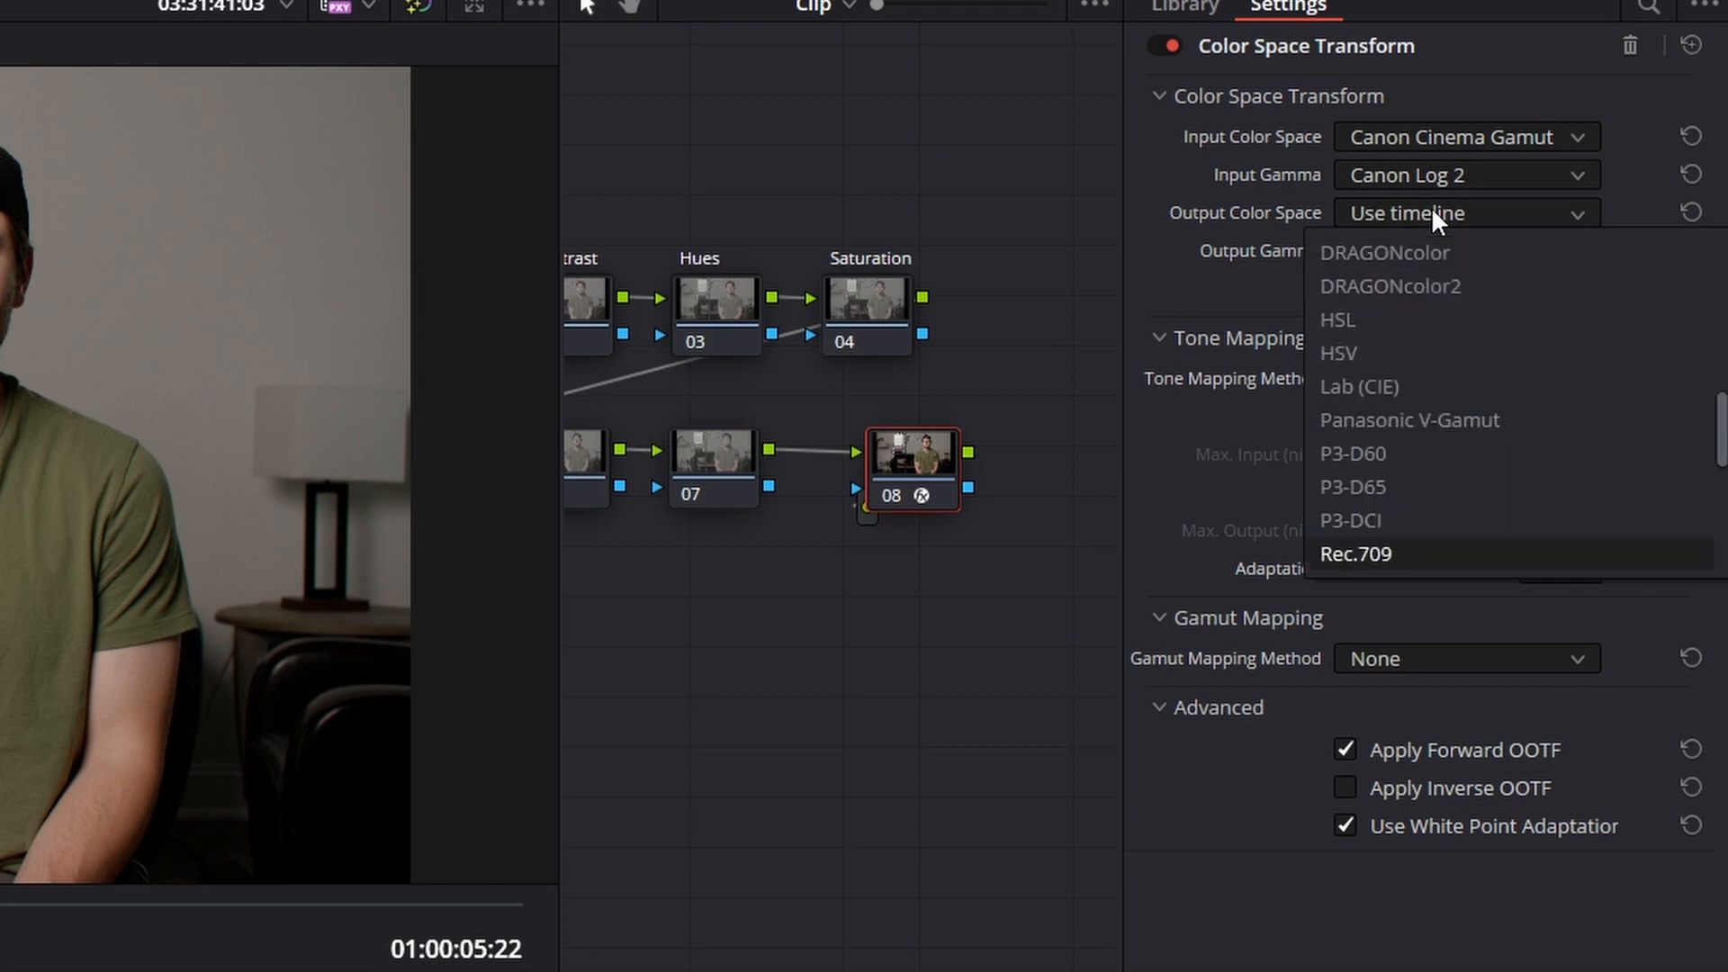
scroll(1373, 540, "down", 3)
left_click(1393, 315)
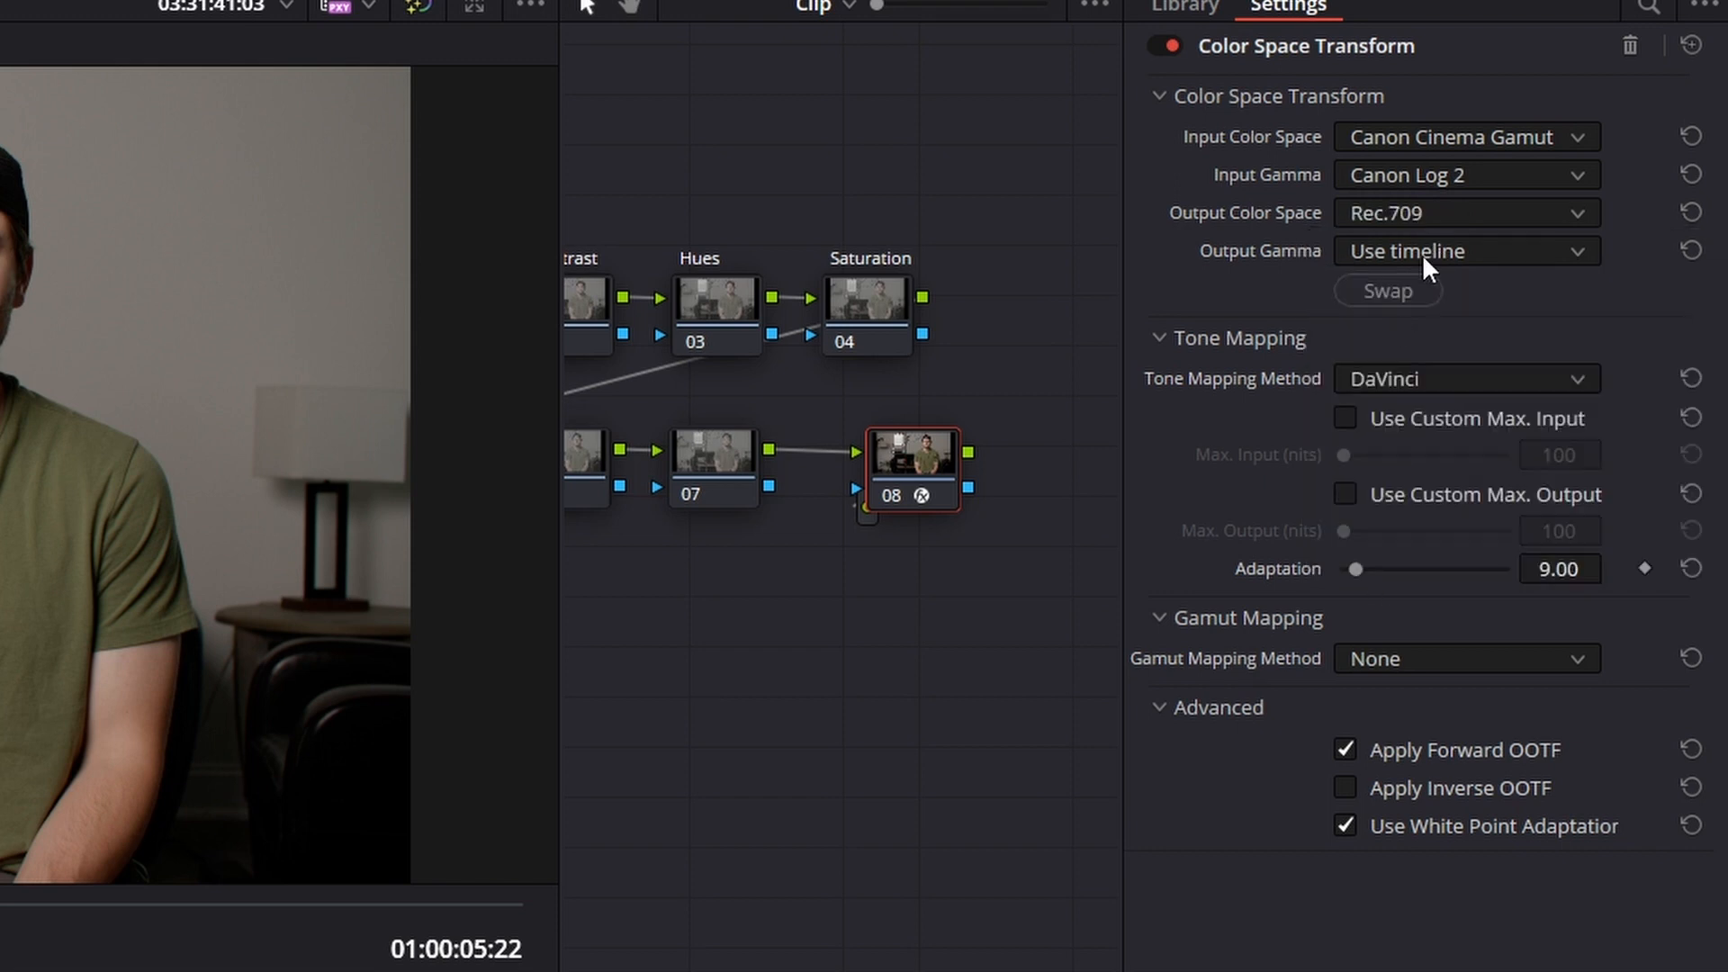
left_click(1423, 251)
scroll(1430, 450, "down", 5)
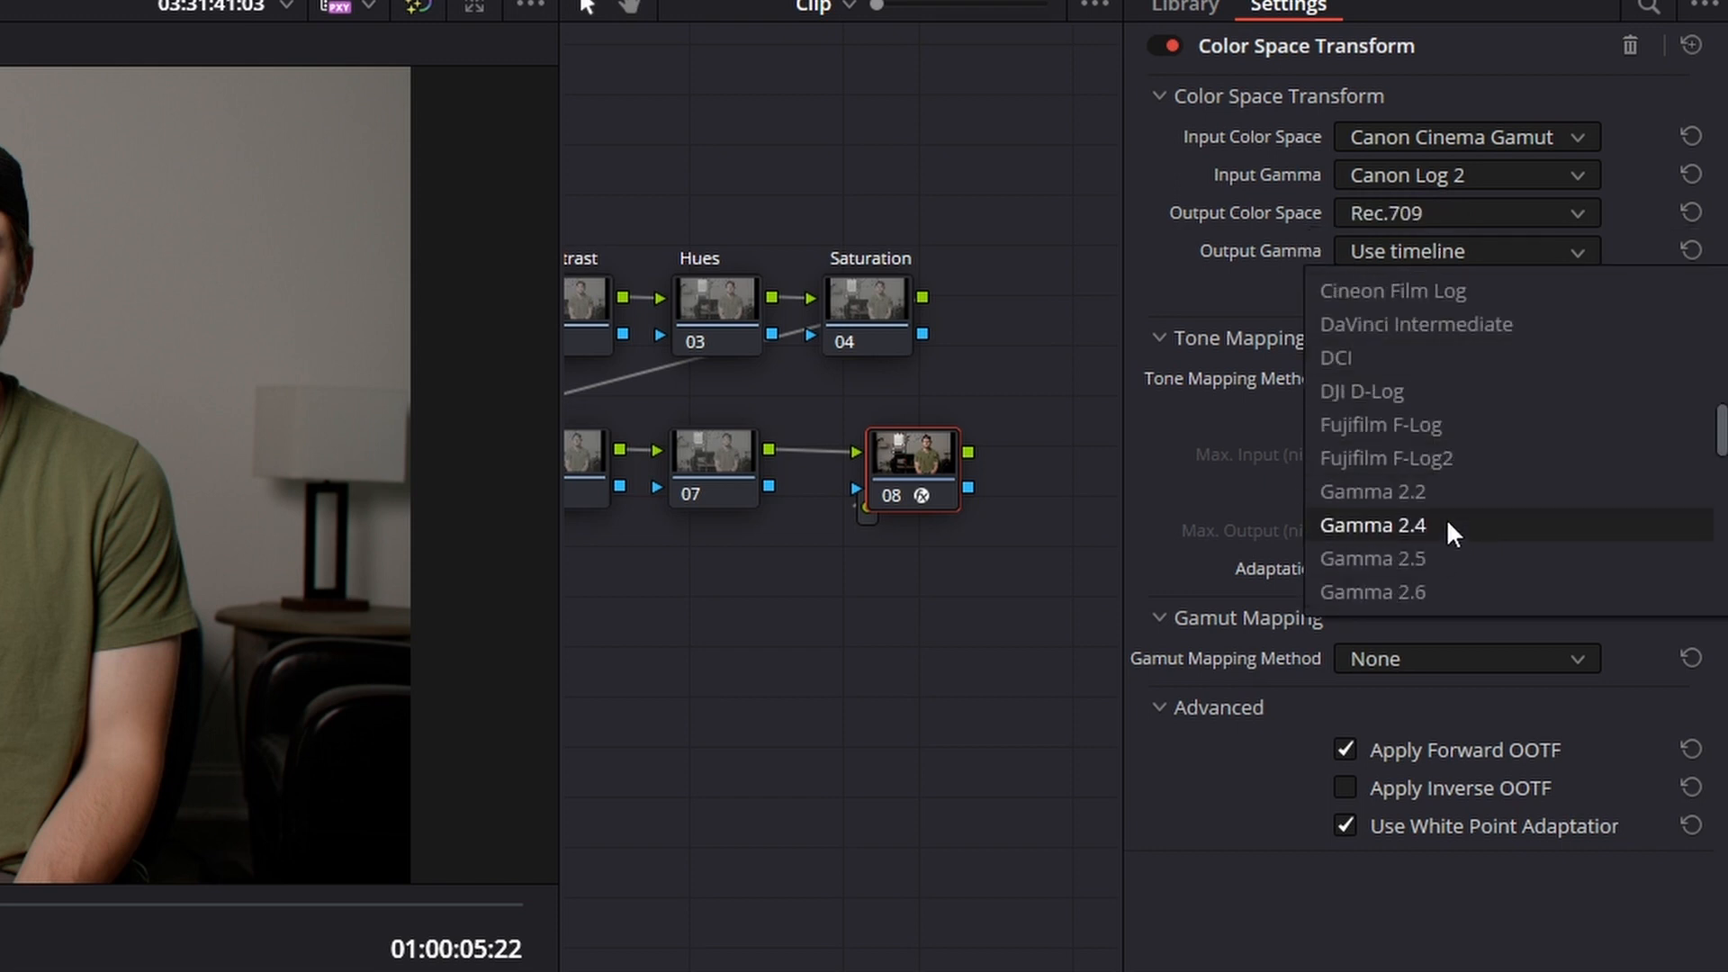
left_click(1447, 525)
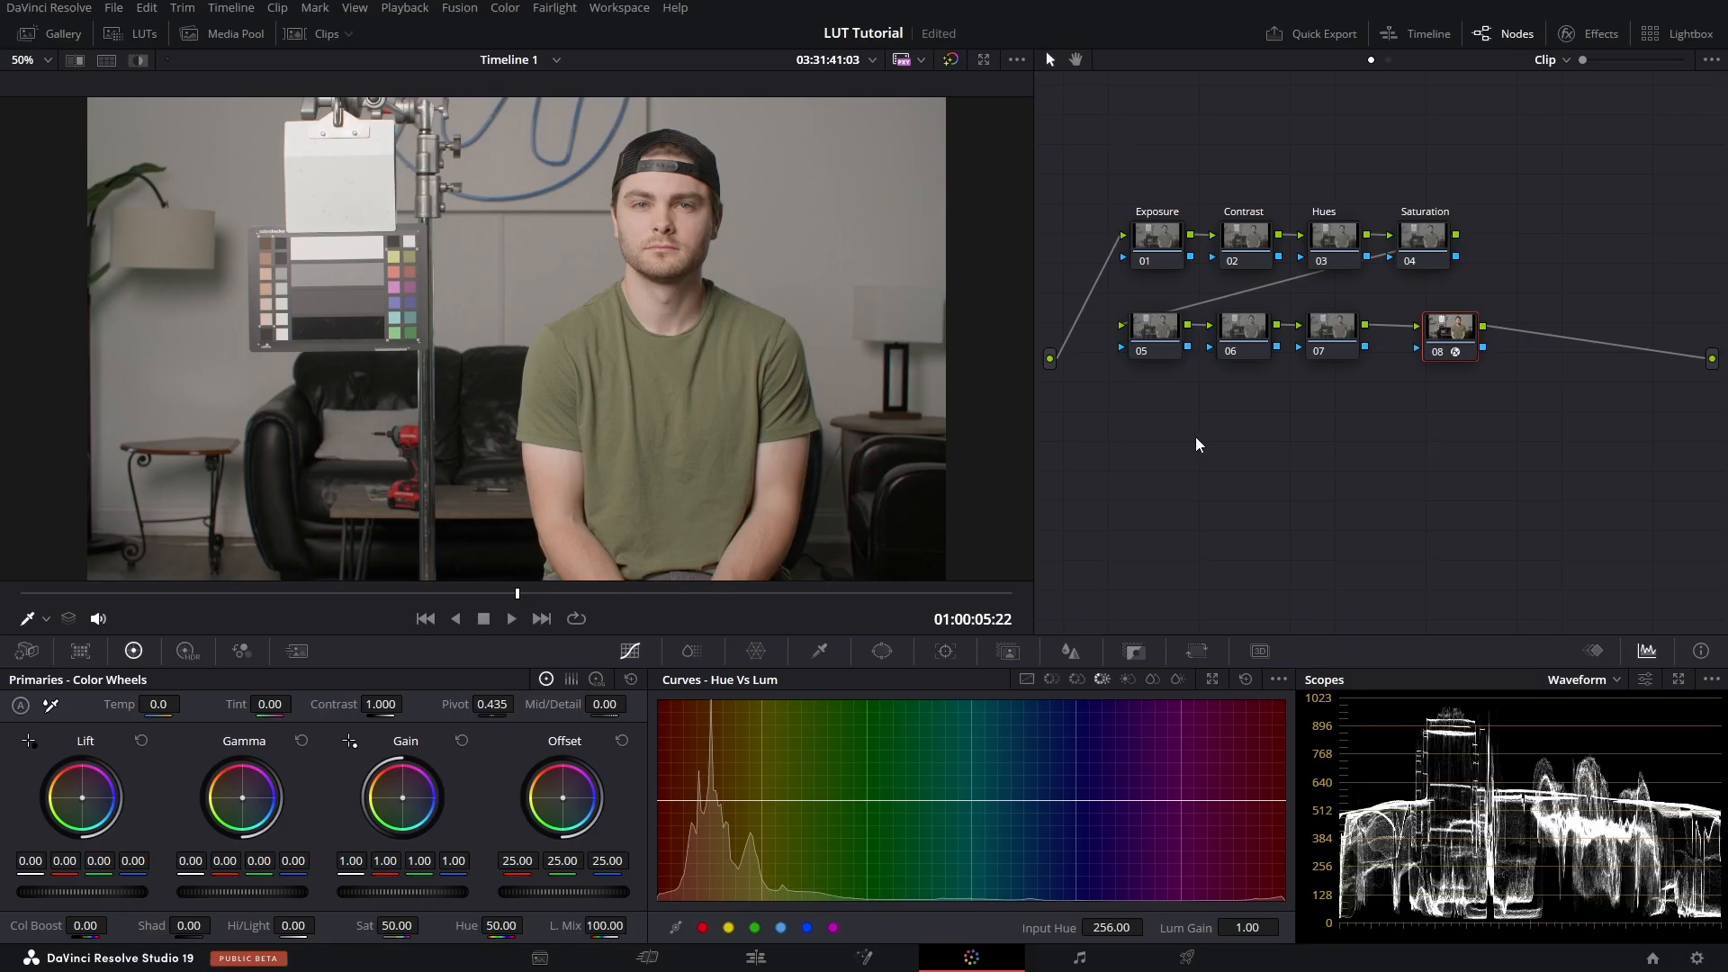
- Toggle the Color Space Transform node off and on, and compare the second clip with the ACES clip and its transform nodes
key("ctrl+d")
key("ctrl+d")
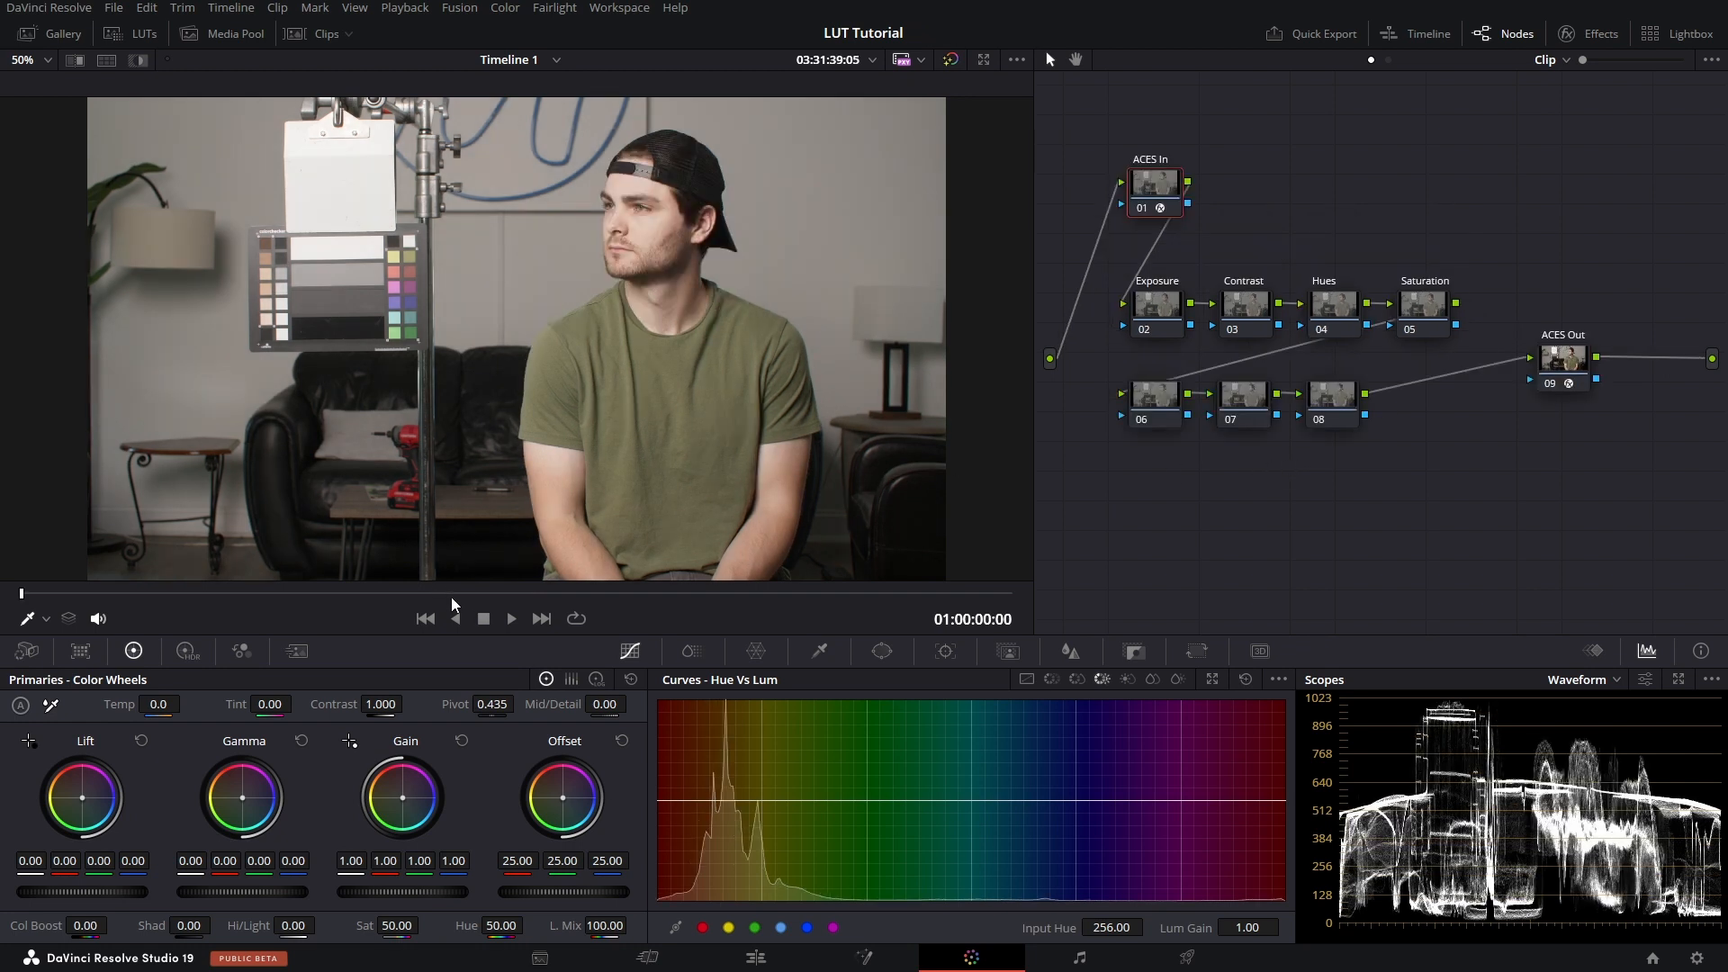
left_click_drag(451, 594, 558, 594)
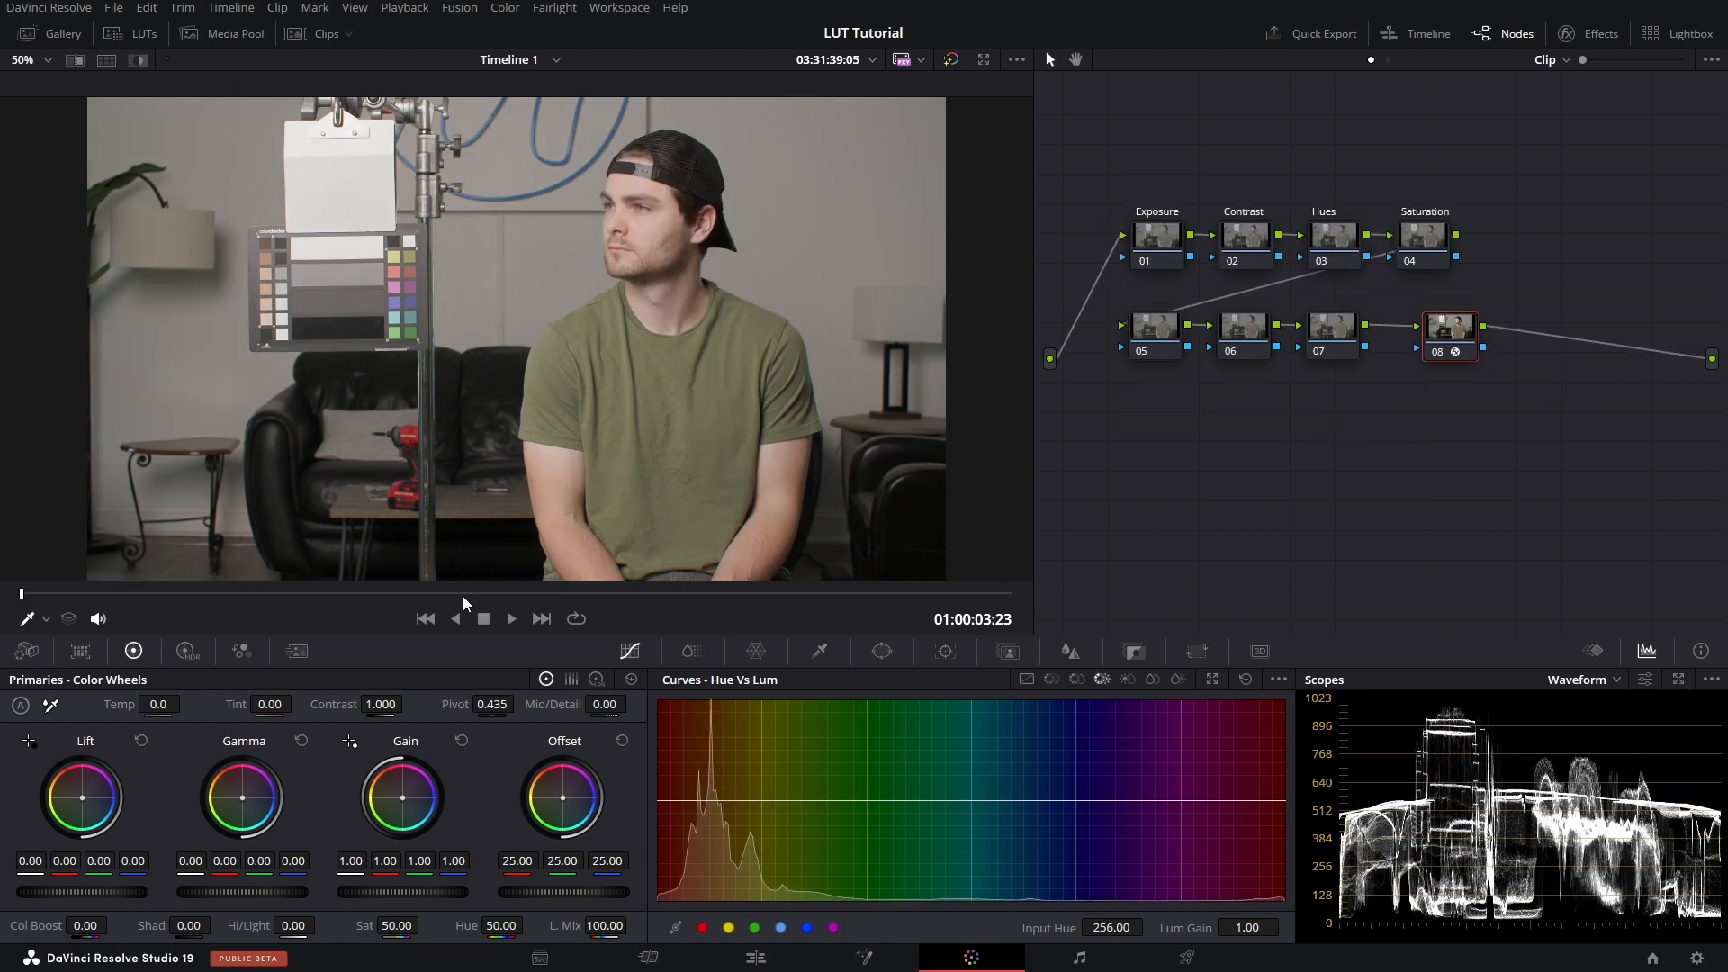
left_click_drag(462, 596, 506, 596)
left_click_drag(1451, 339, 1446, 338)
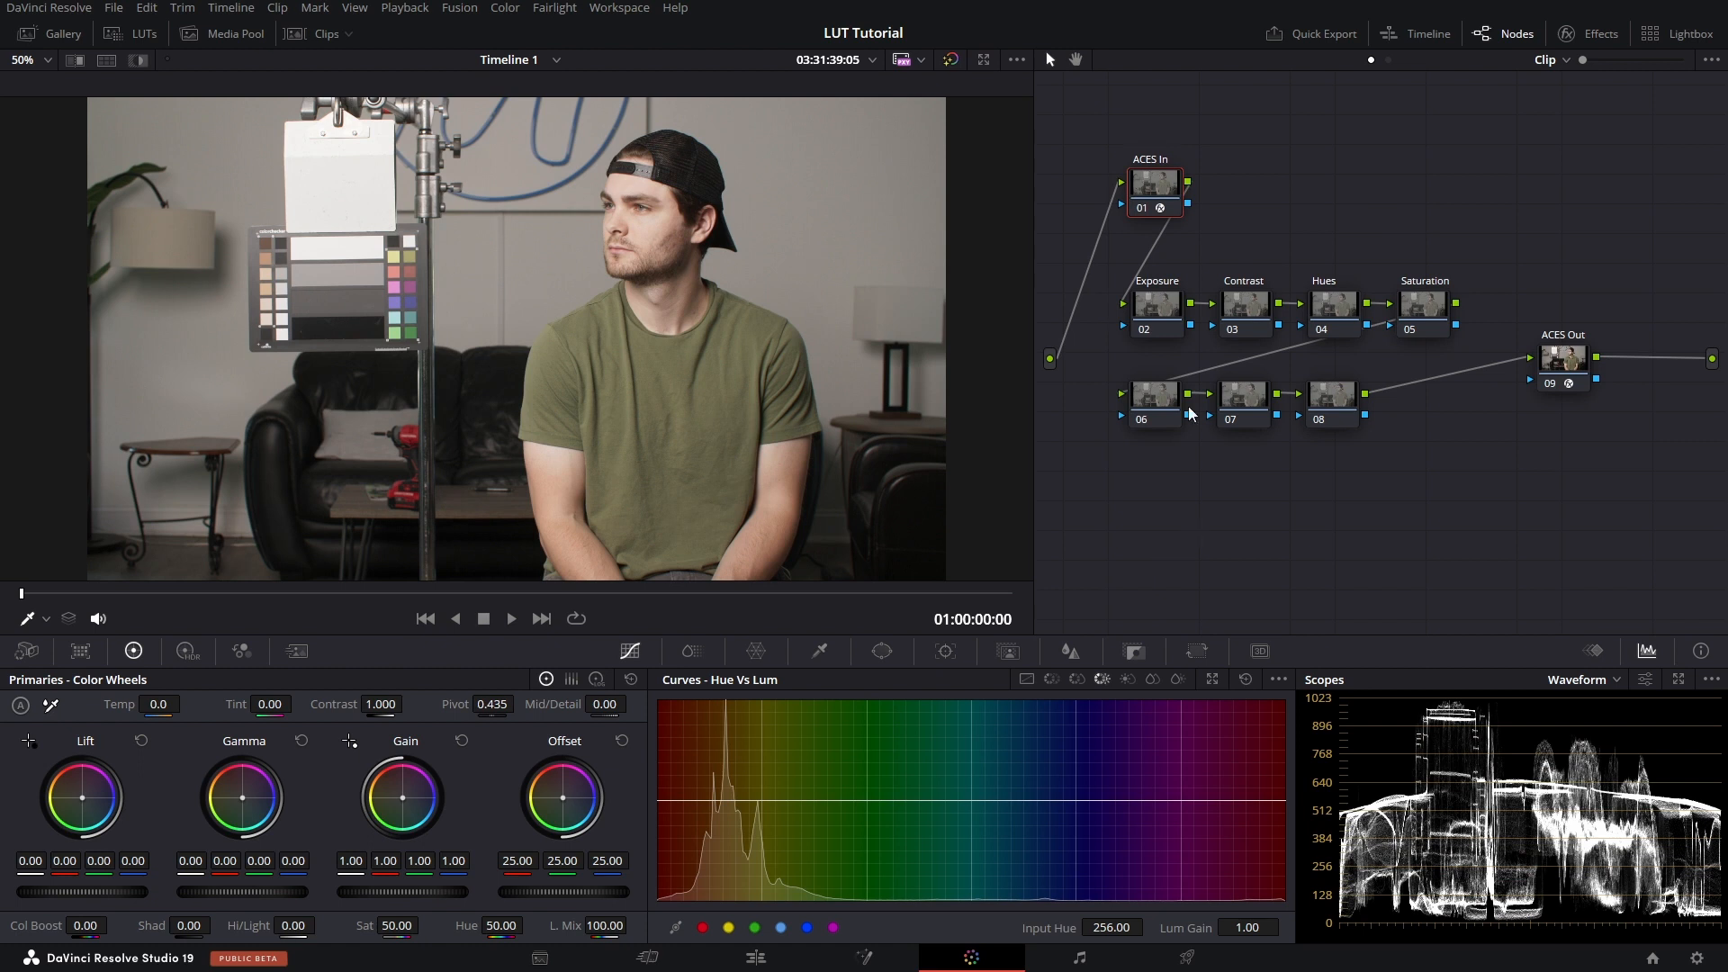
left_click(1562, 357)
left_click(1157, 179)
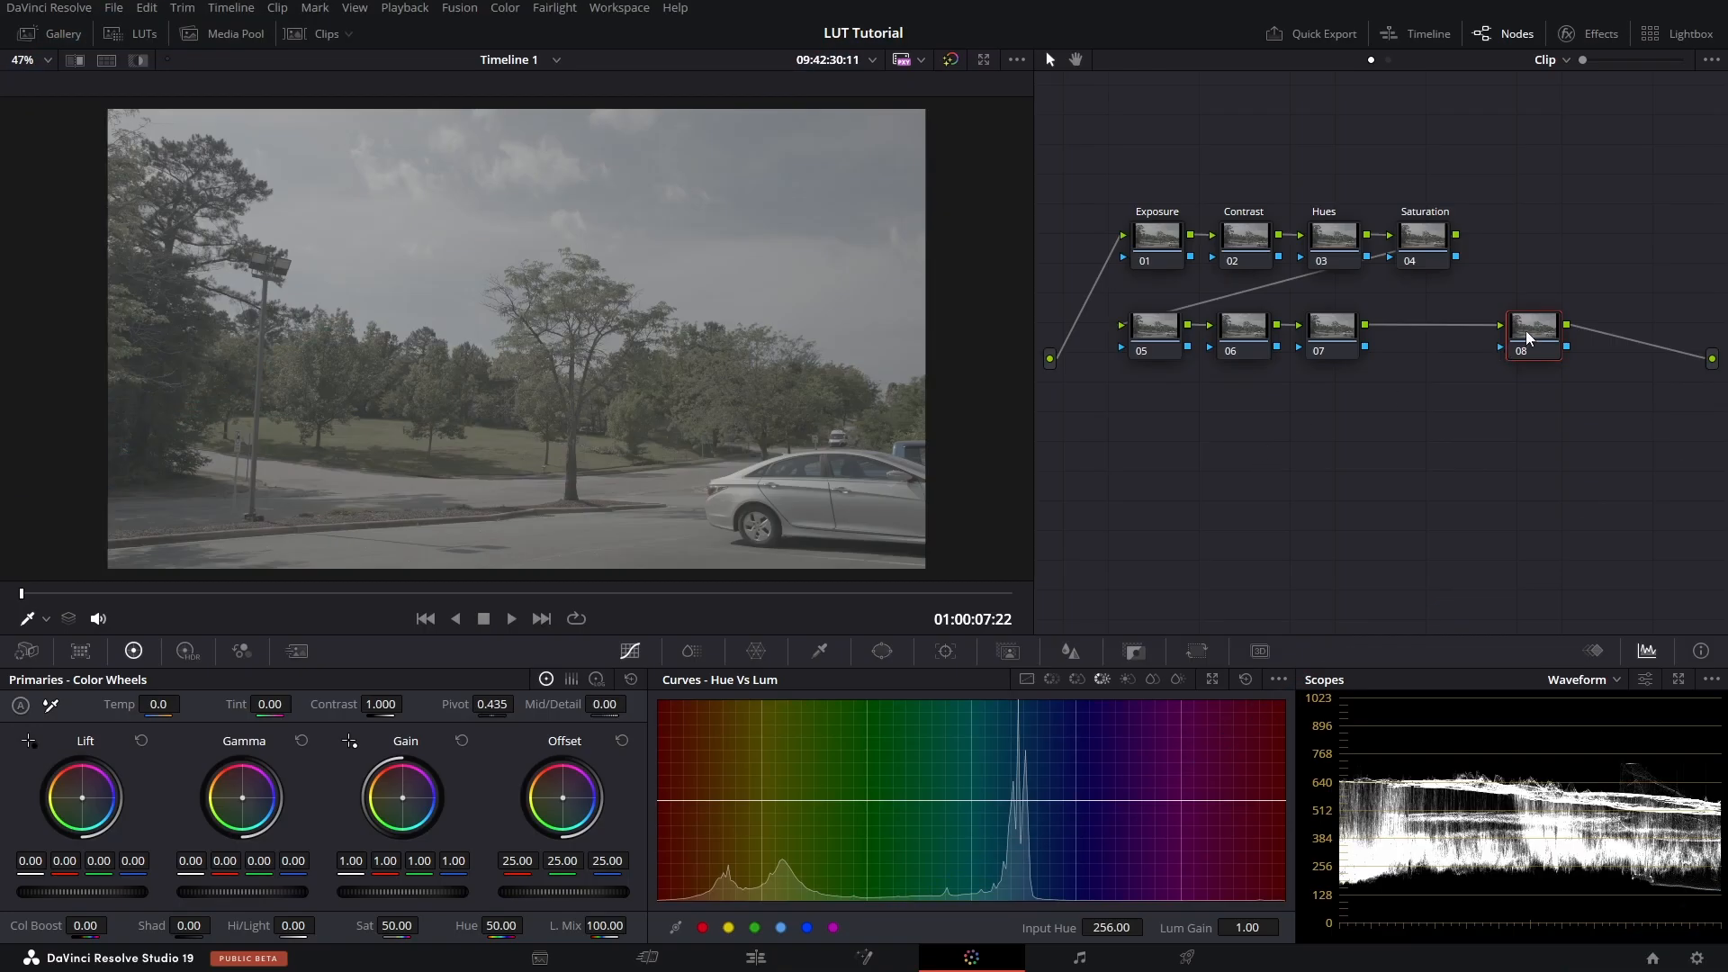
- Delete node 08 from the parking lot clip at 01:00:07:22 and shift the remaining node tree slightly lower
key("Delete")
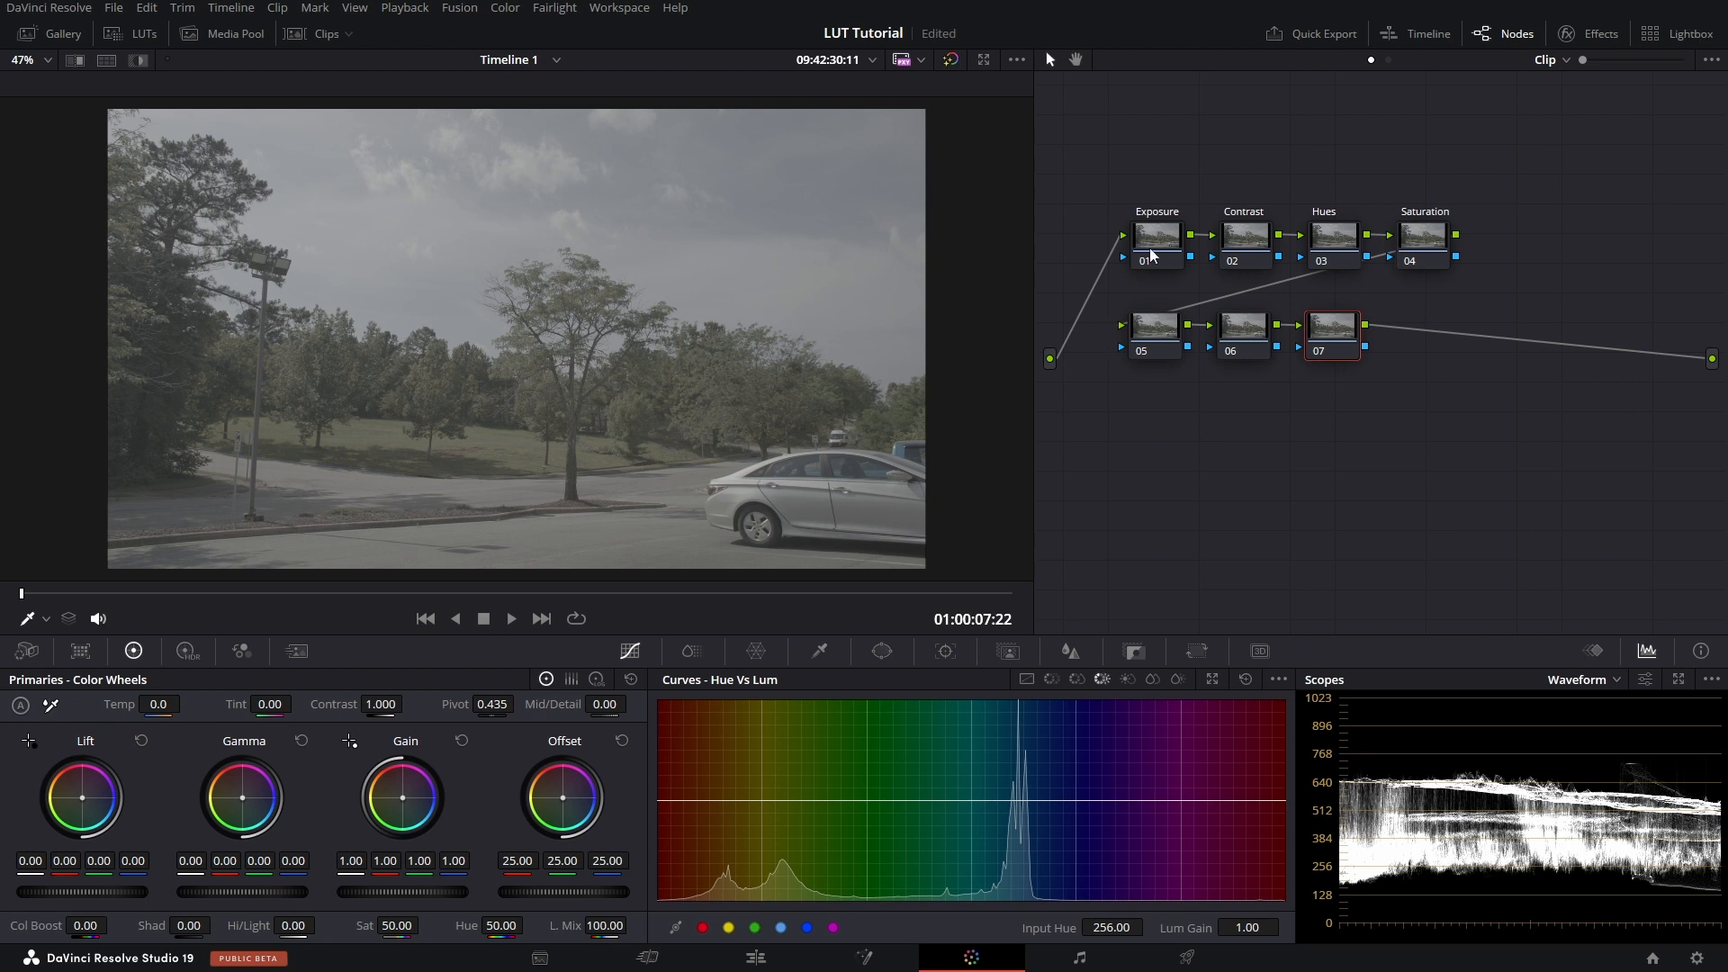
left_click(1421, 236)
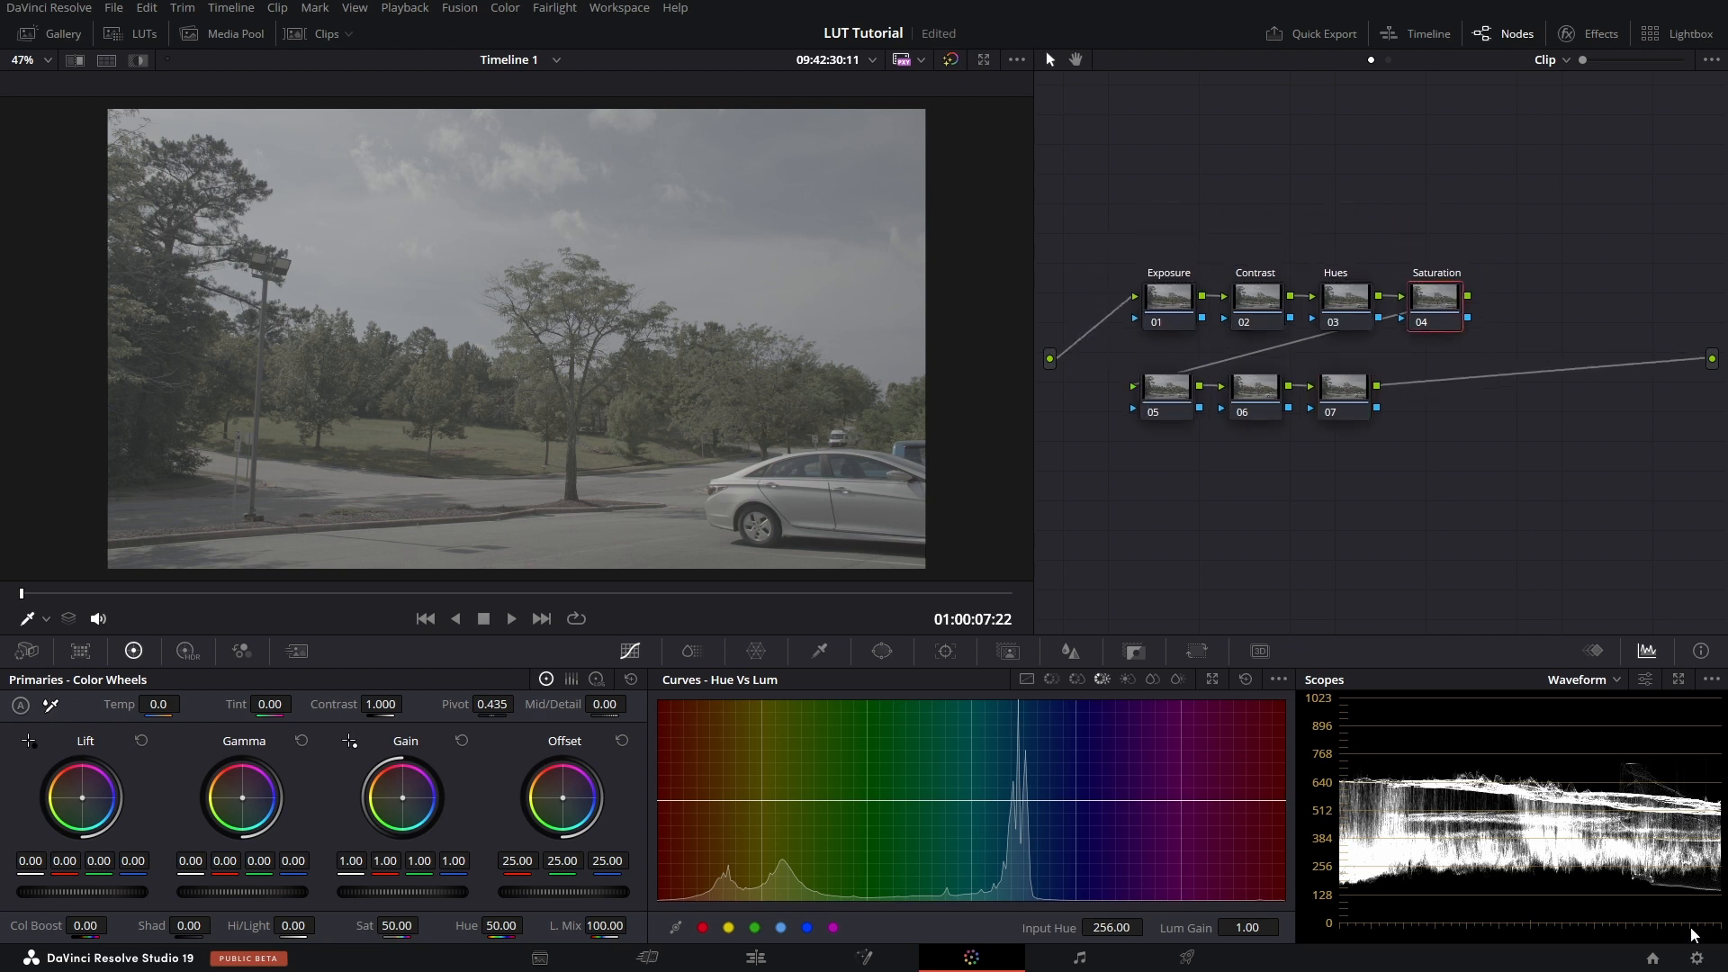
- Set the project's color science to DaVinci YRGB Color Managed with automatic color management enabled, and save the settings
left_click(1699, 958)
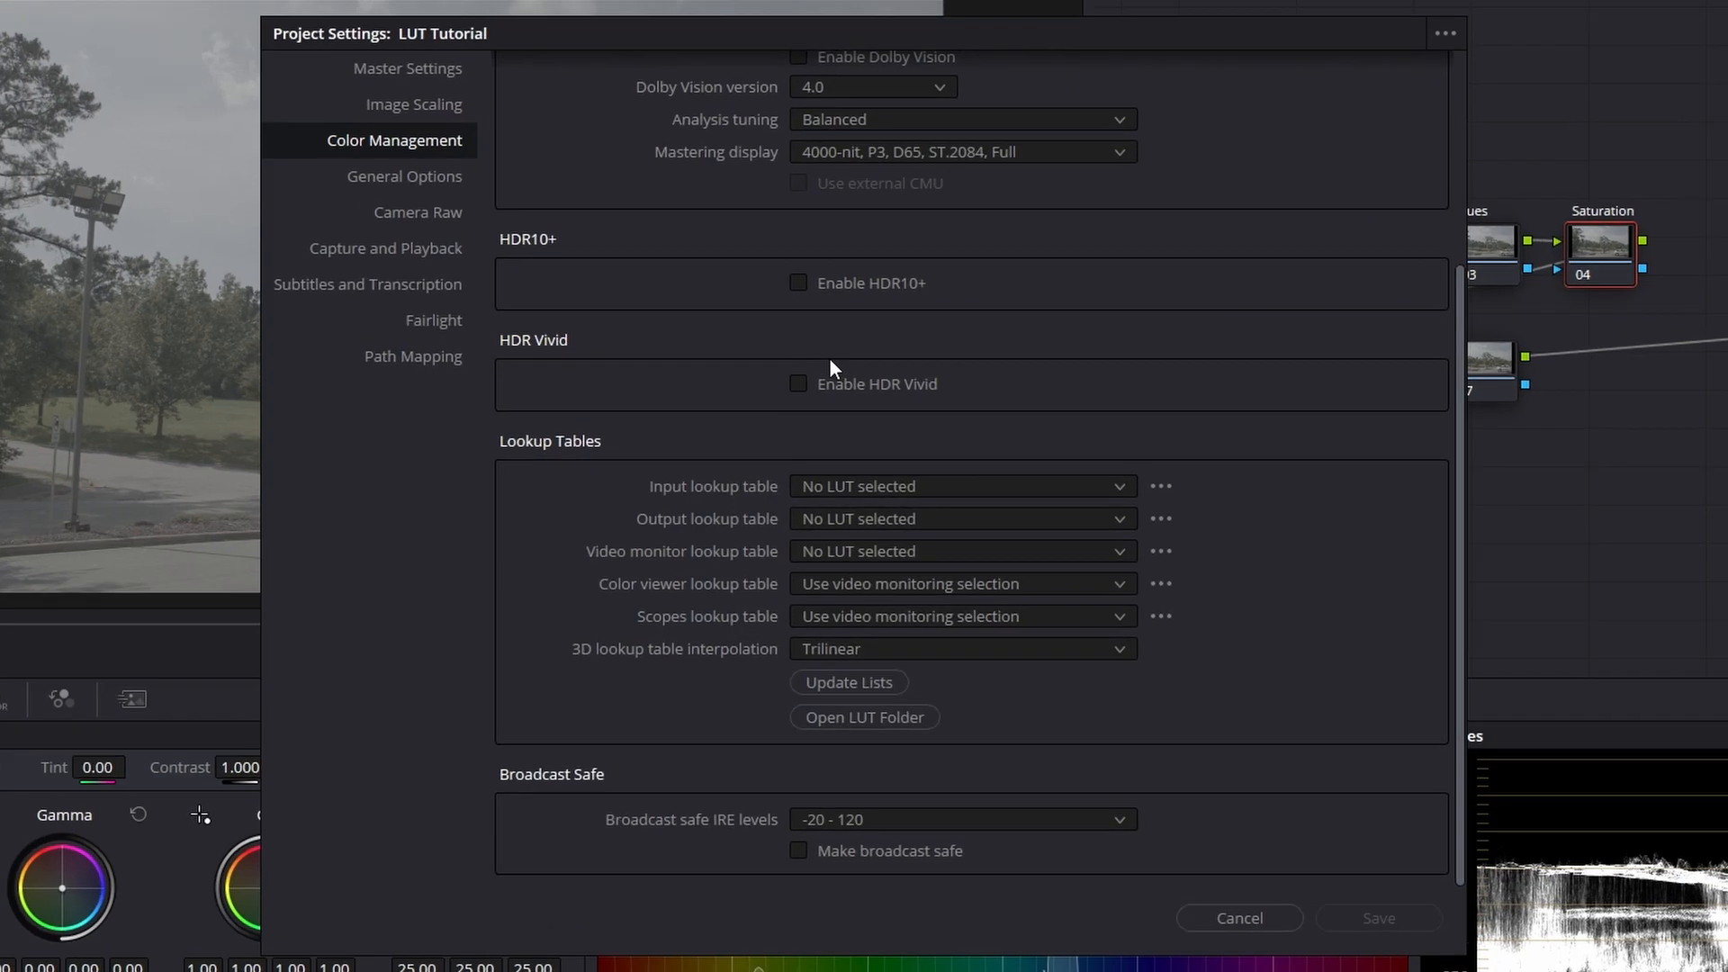
scroll(752, 256, "up", 4)
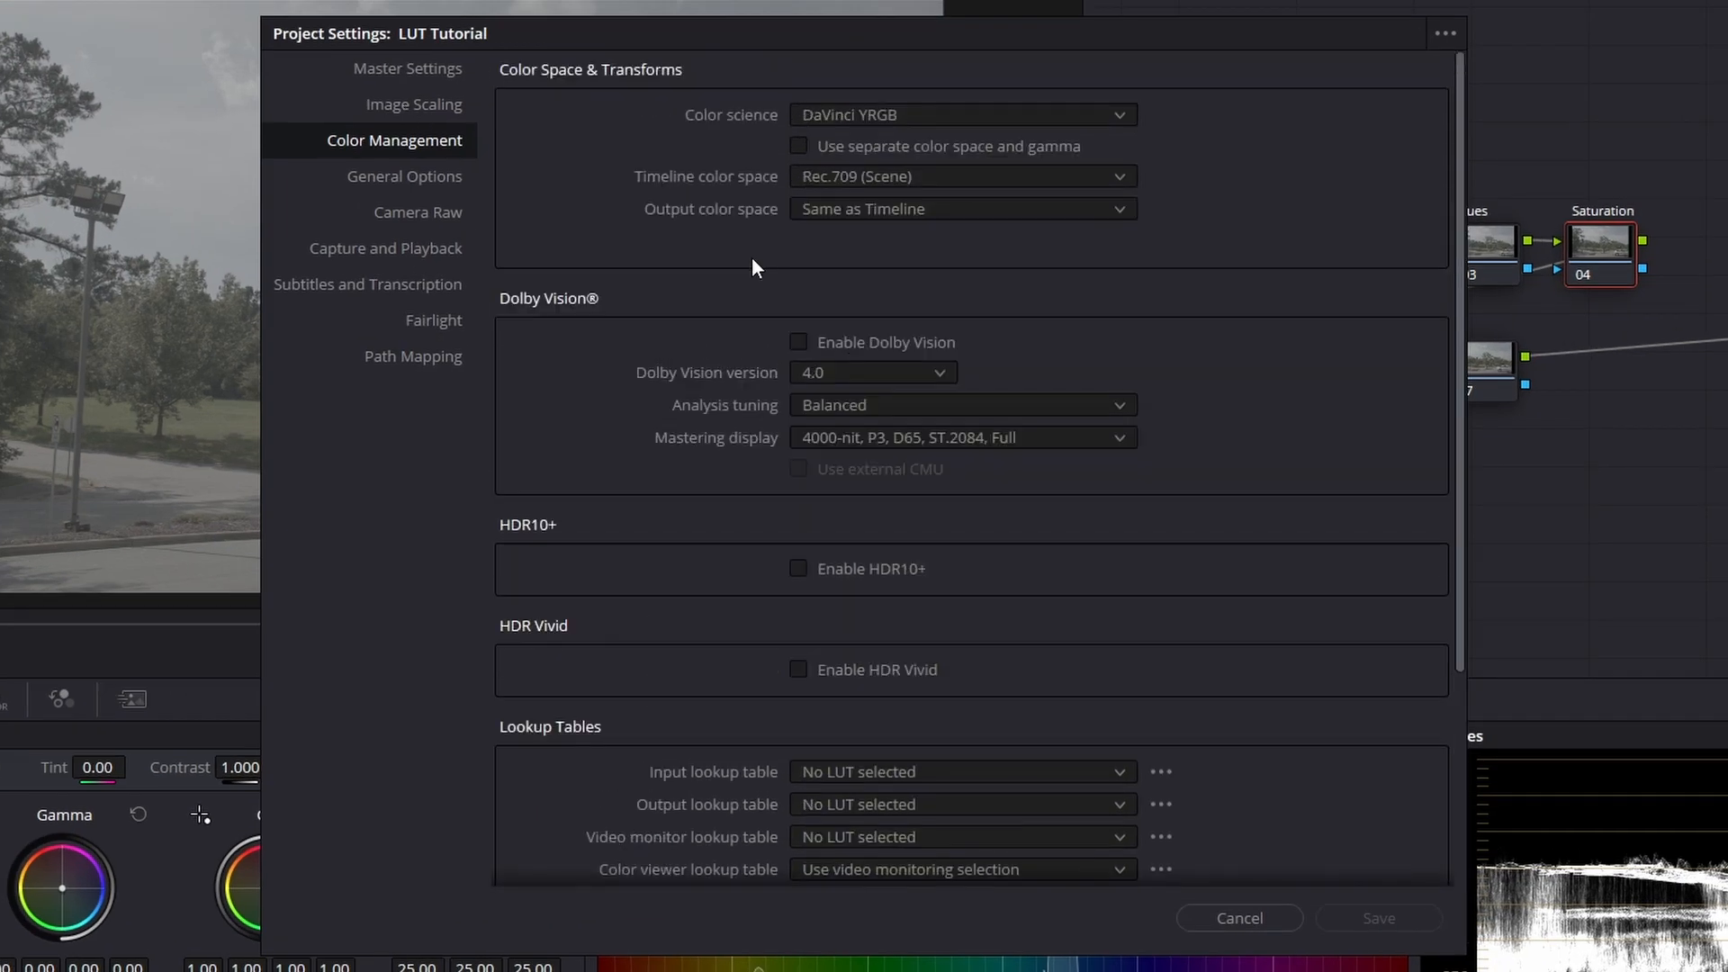
left_click(883, 115)
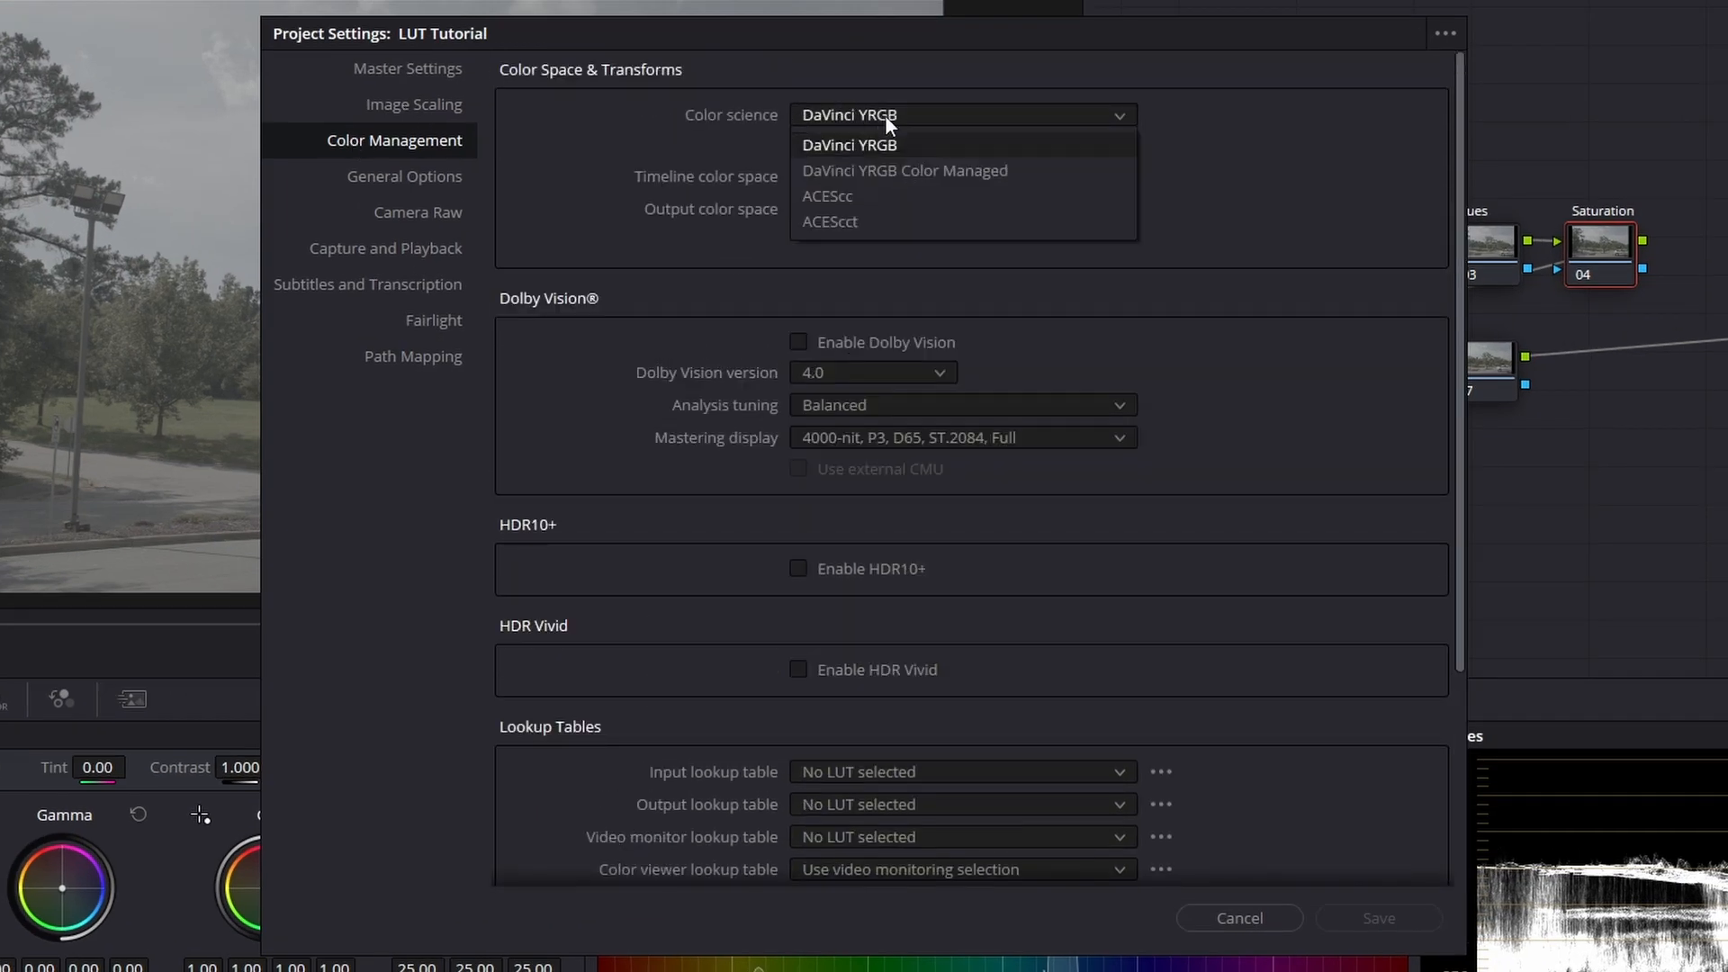
left_click(915, 173)
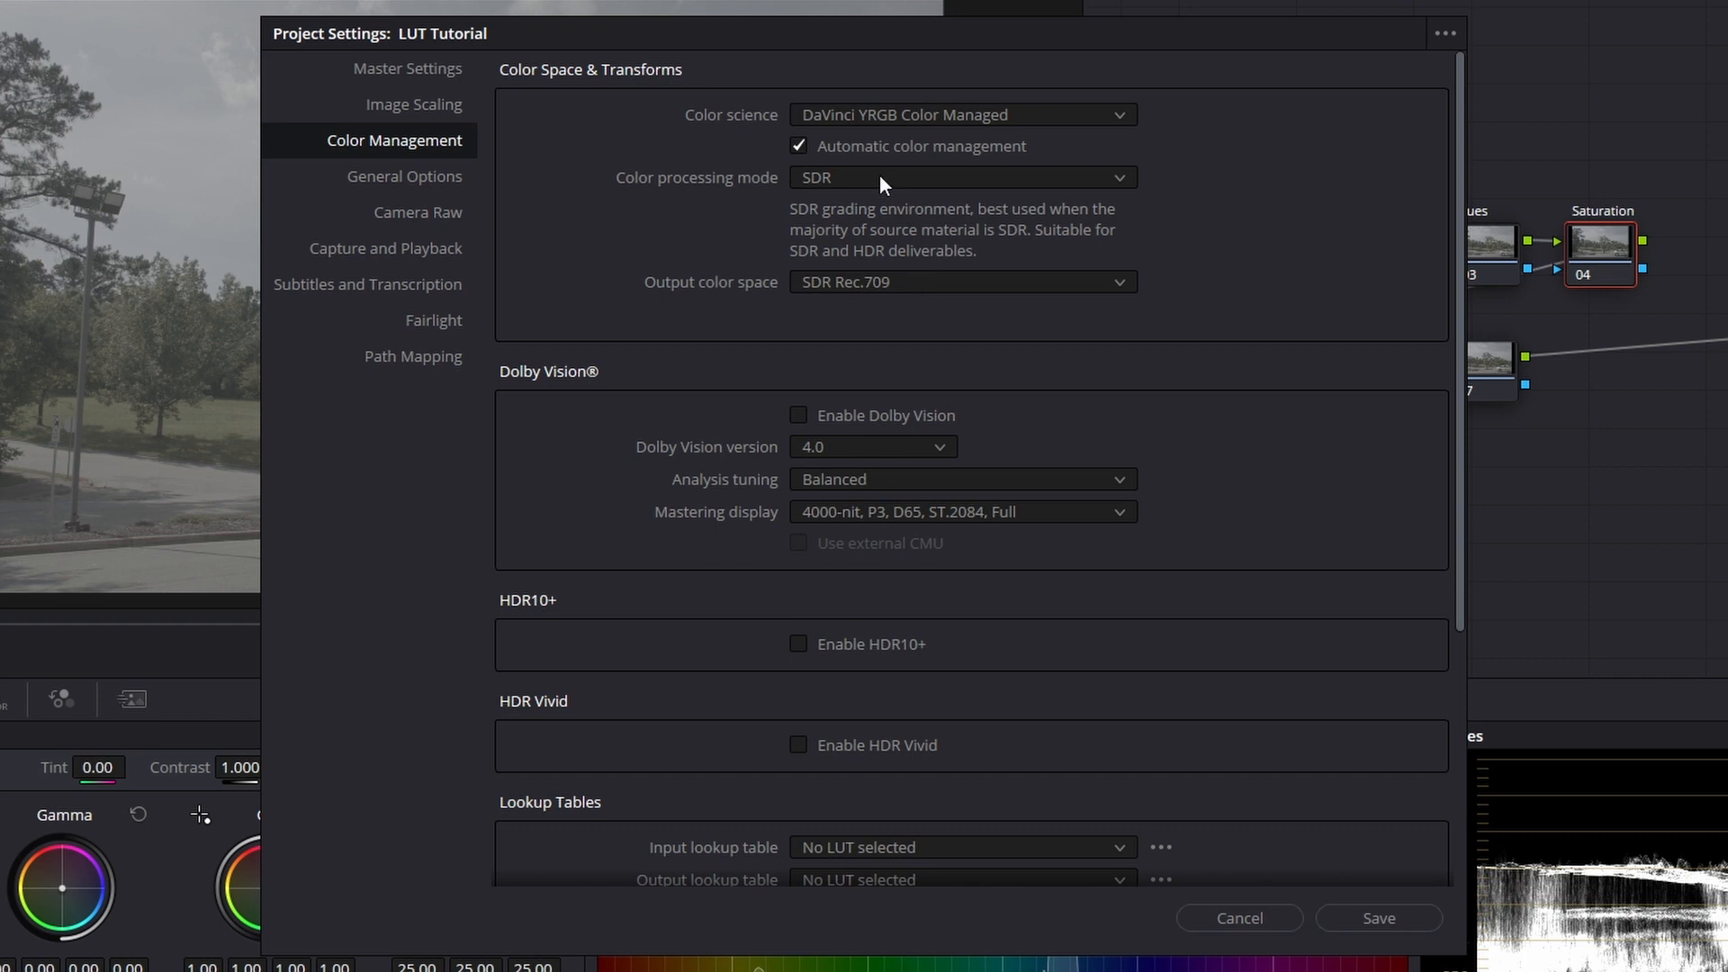
left_click(801, 144)
left_click(800, 144)
left_click(1384, 918)
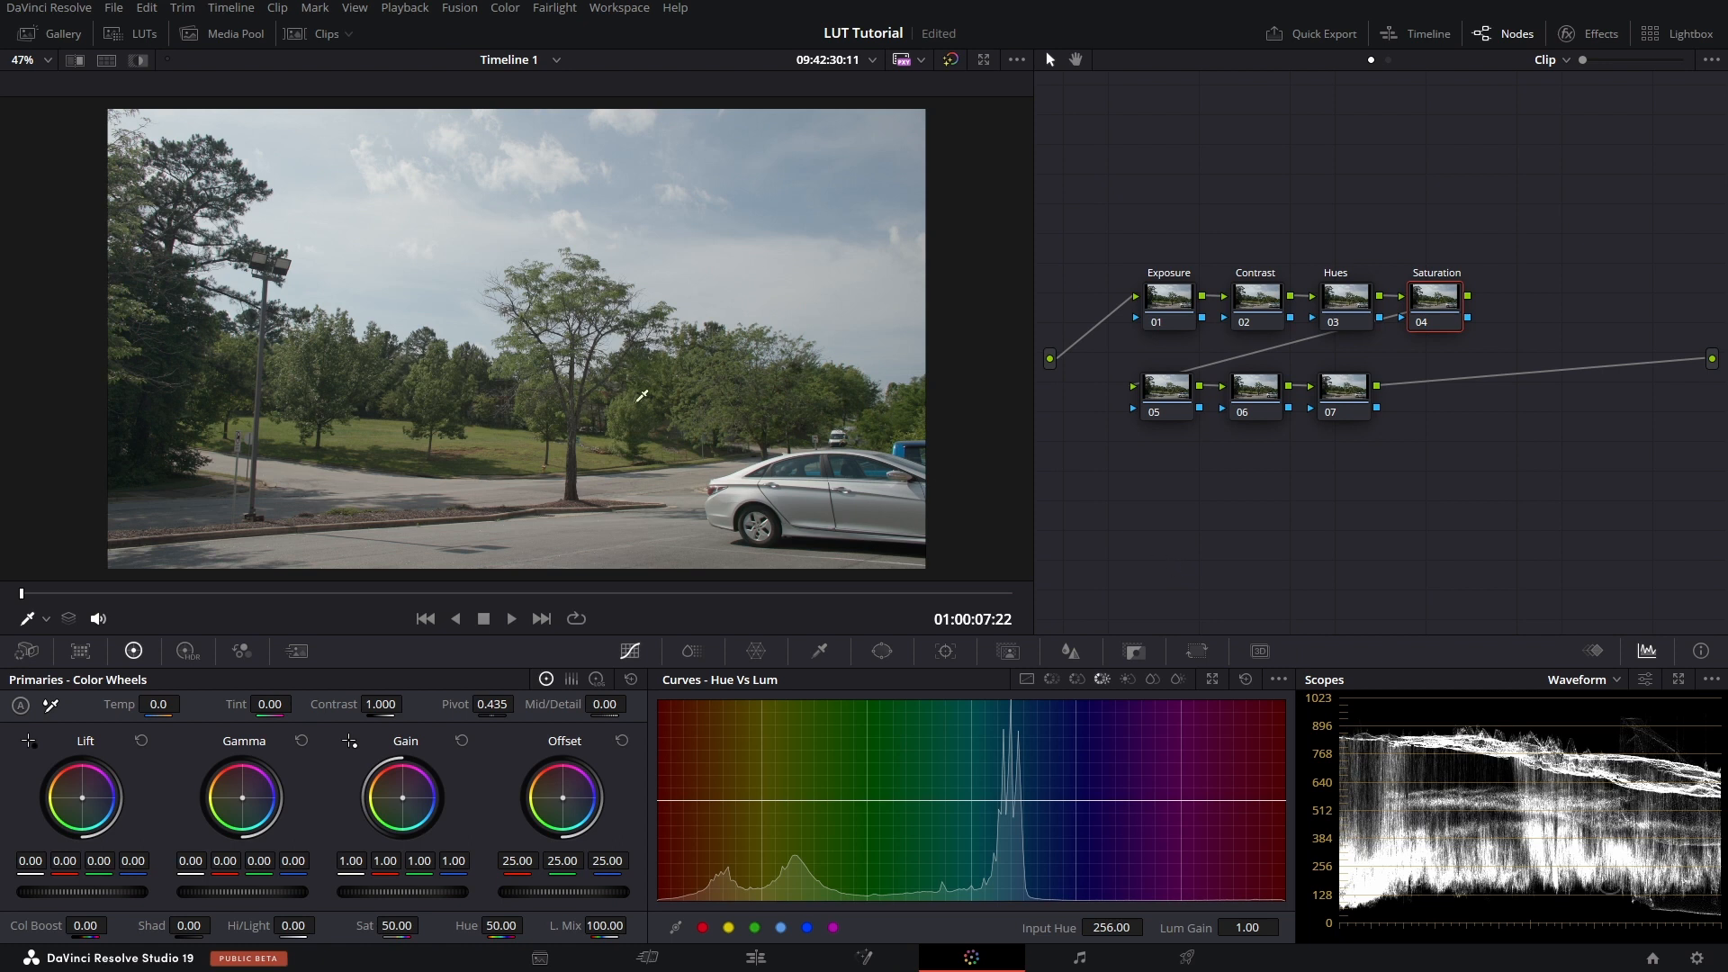
- Examine the project-wide color management on the parking lot and portrait clips, review its settings, and go to 01:00:01:21 in the ACES clip
scroll(671, 349, "down", 1)
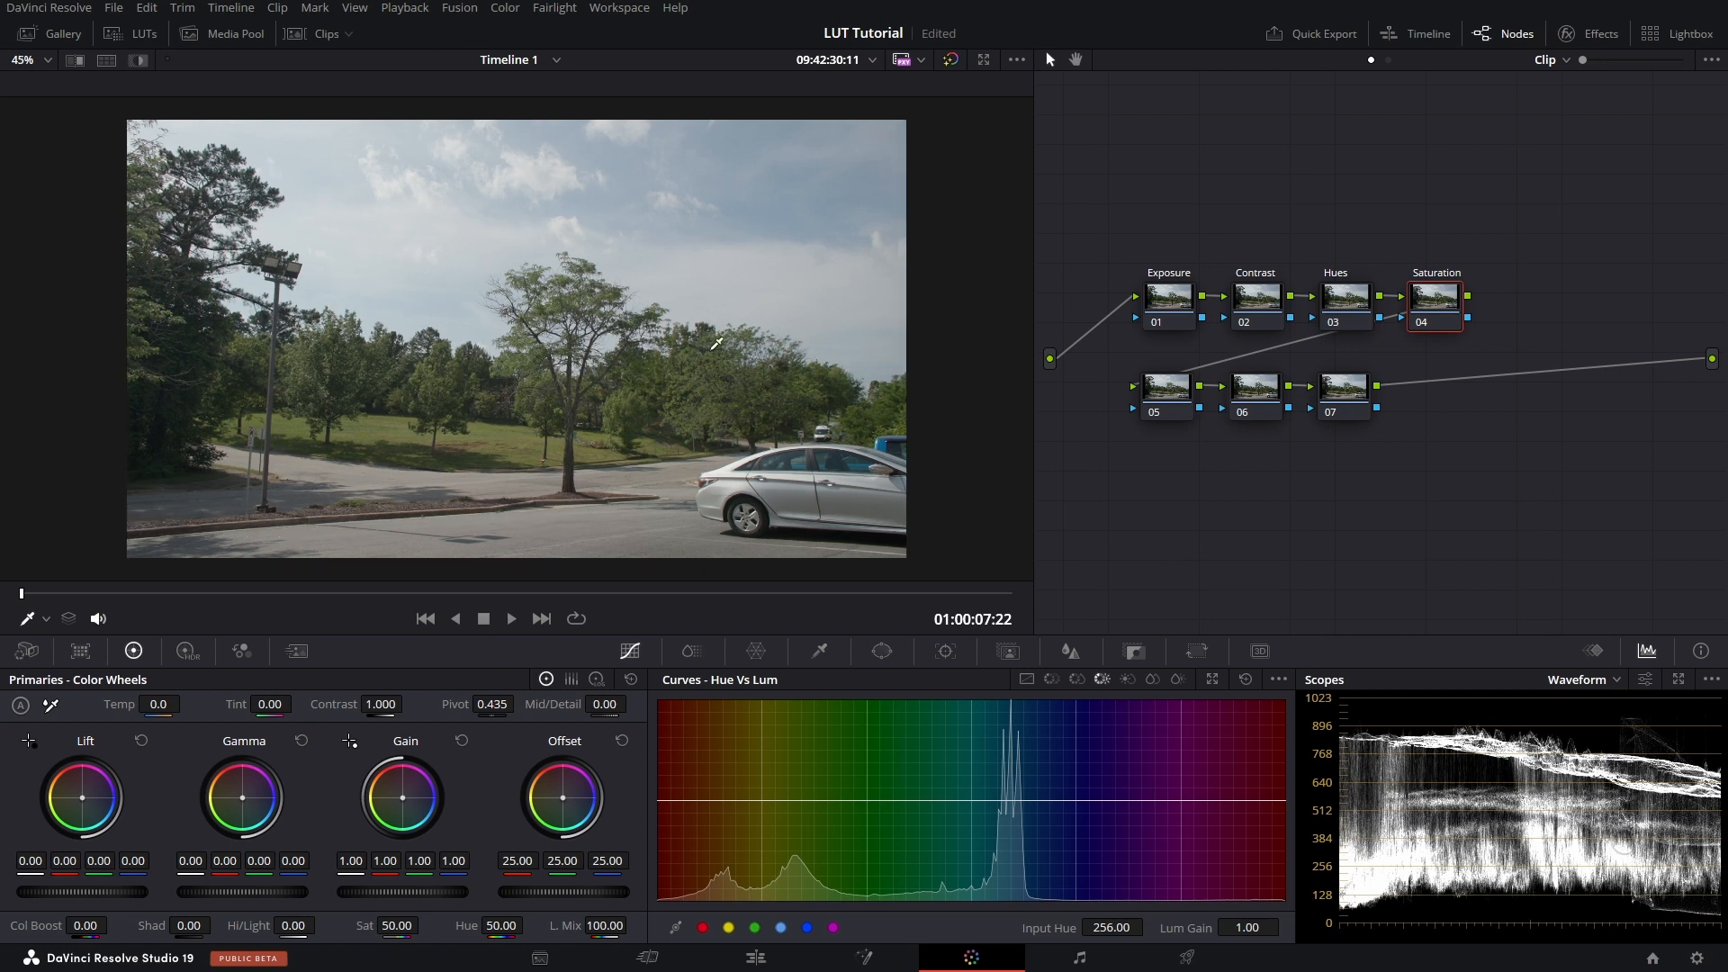
scroll(717, 345, "up", 1)
scroll(716, 345, "down", 1)
scroll(716, 345, "up", 1)
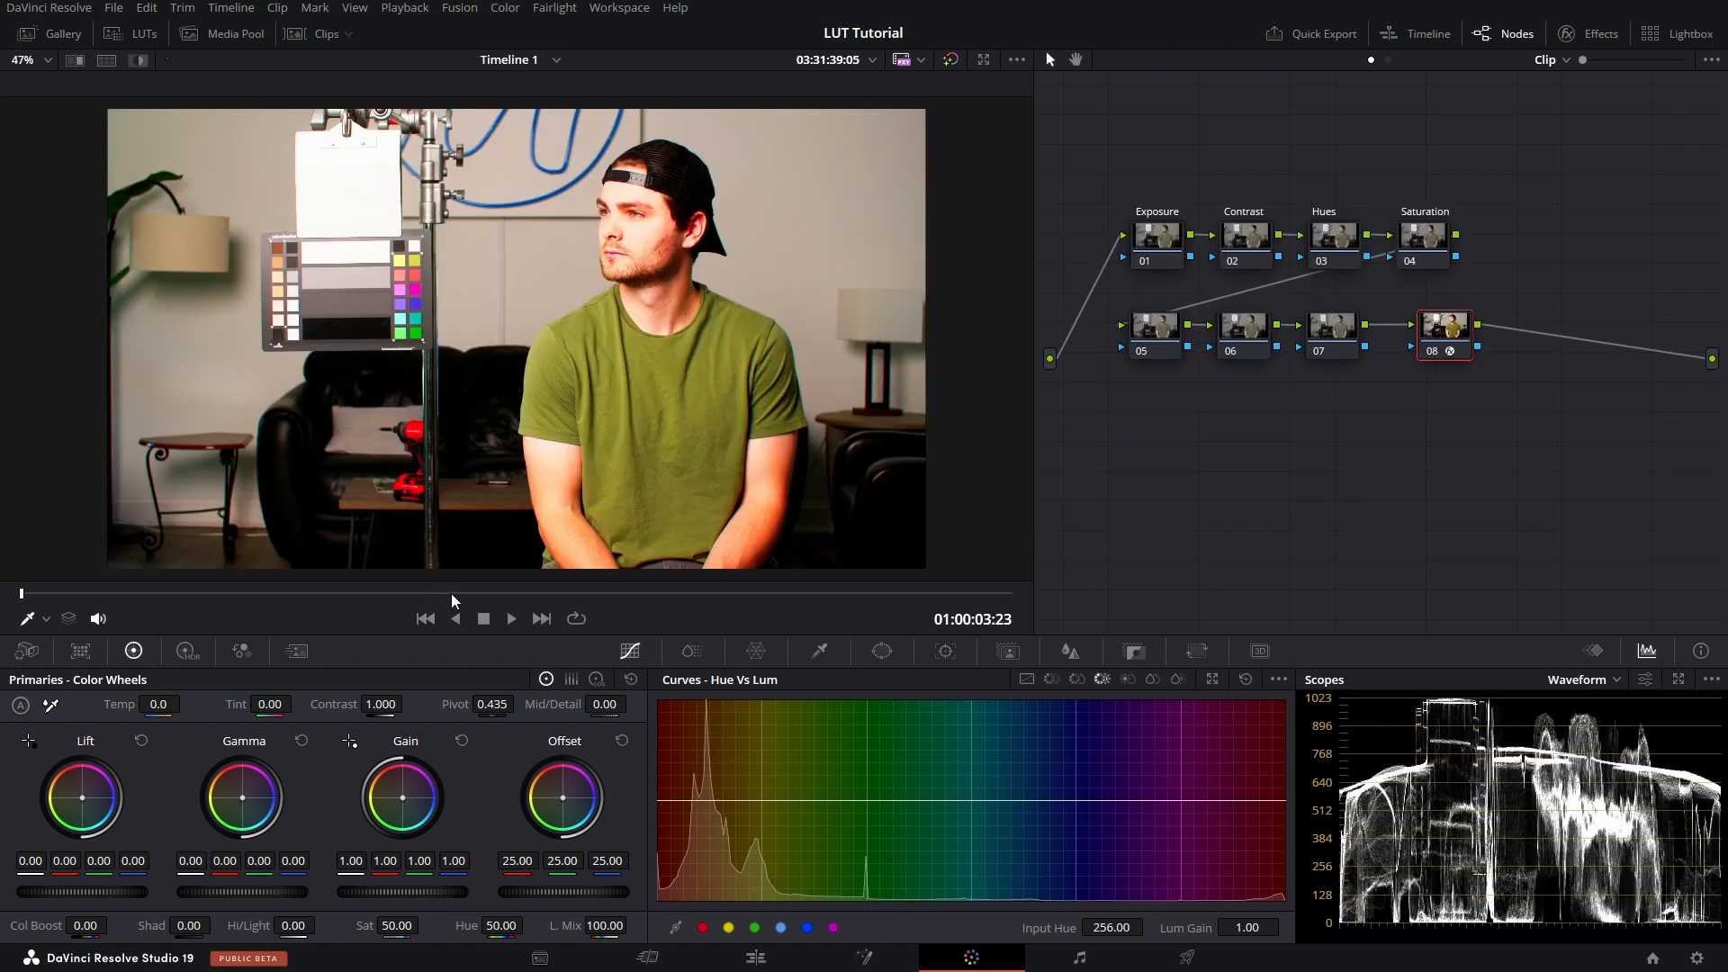
left_click_drag(450, 592, 520, 594)
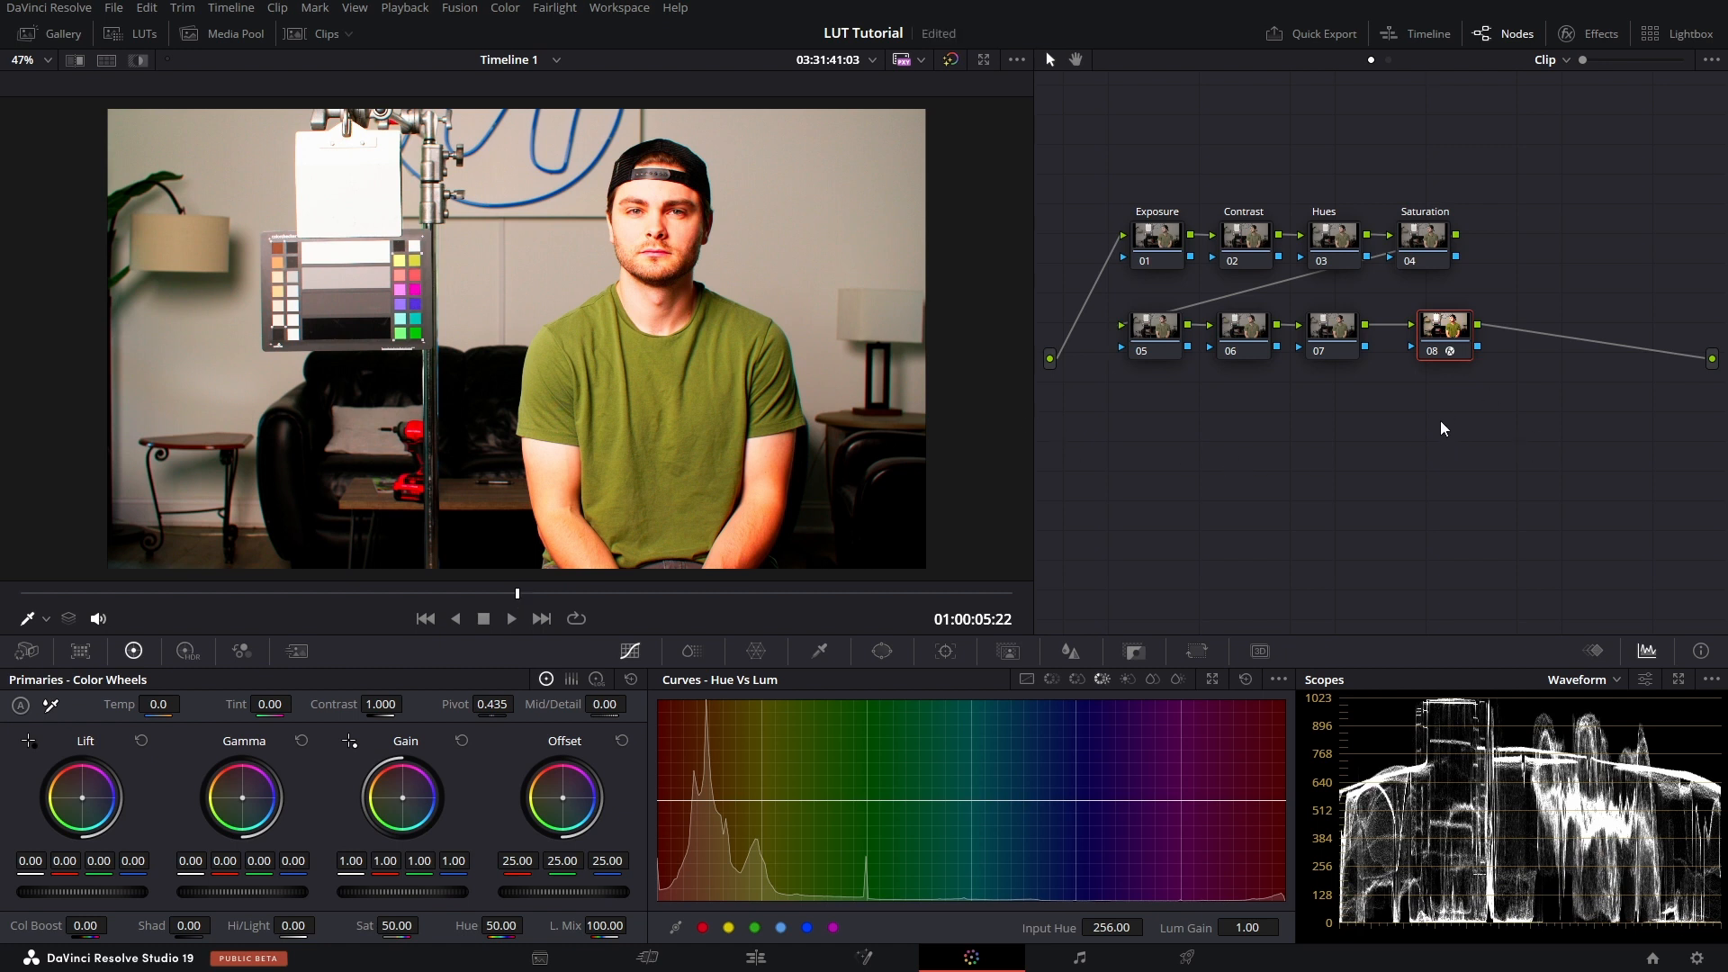
left_click(1696, 957)
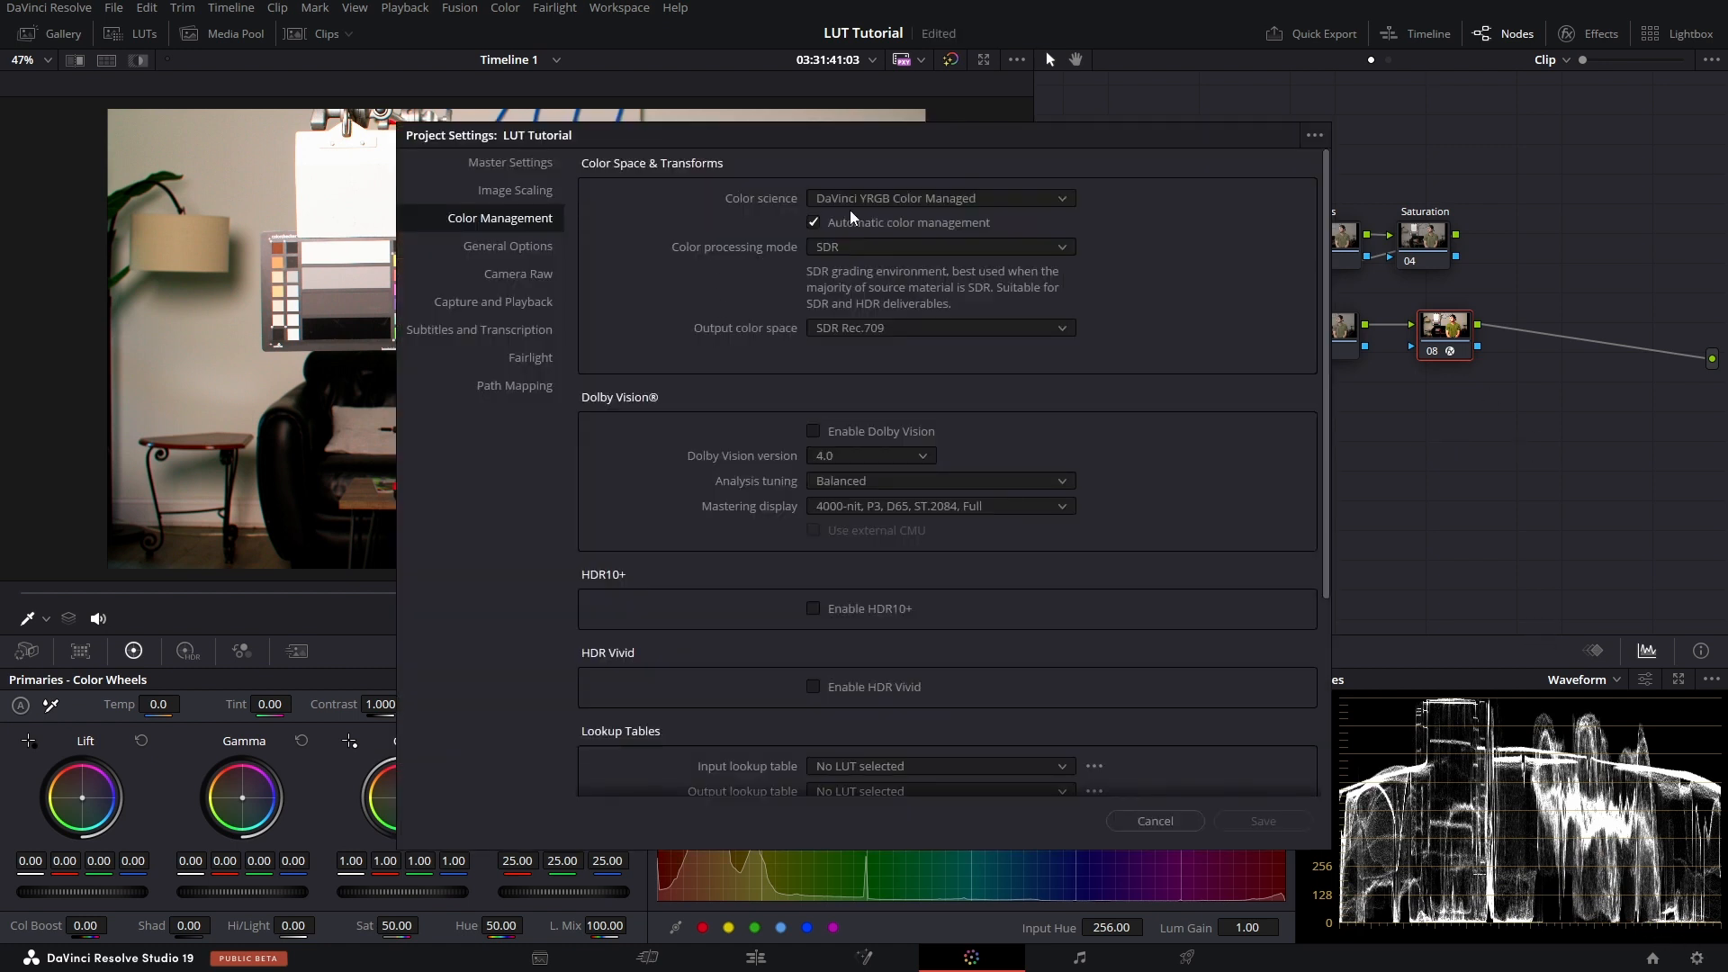
left_click(1155, 821)
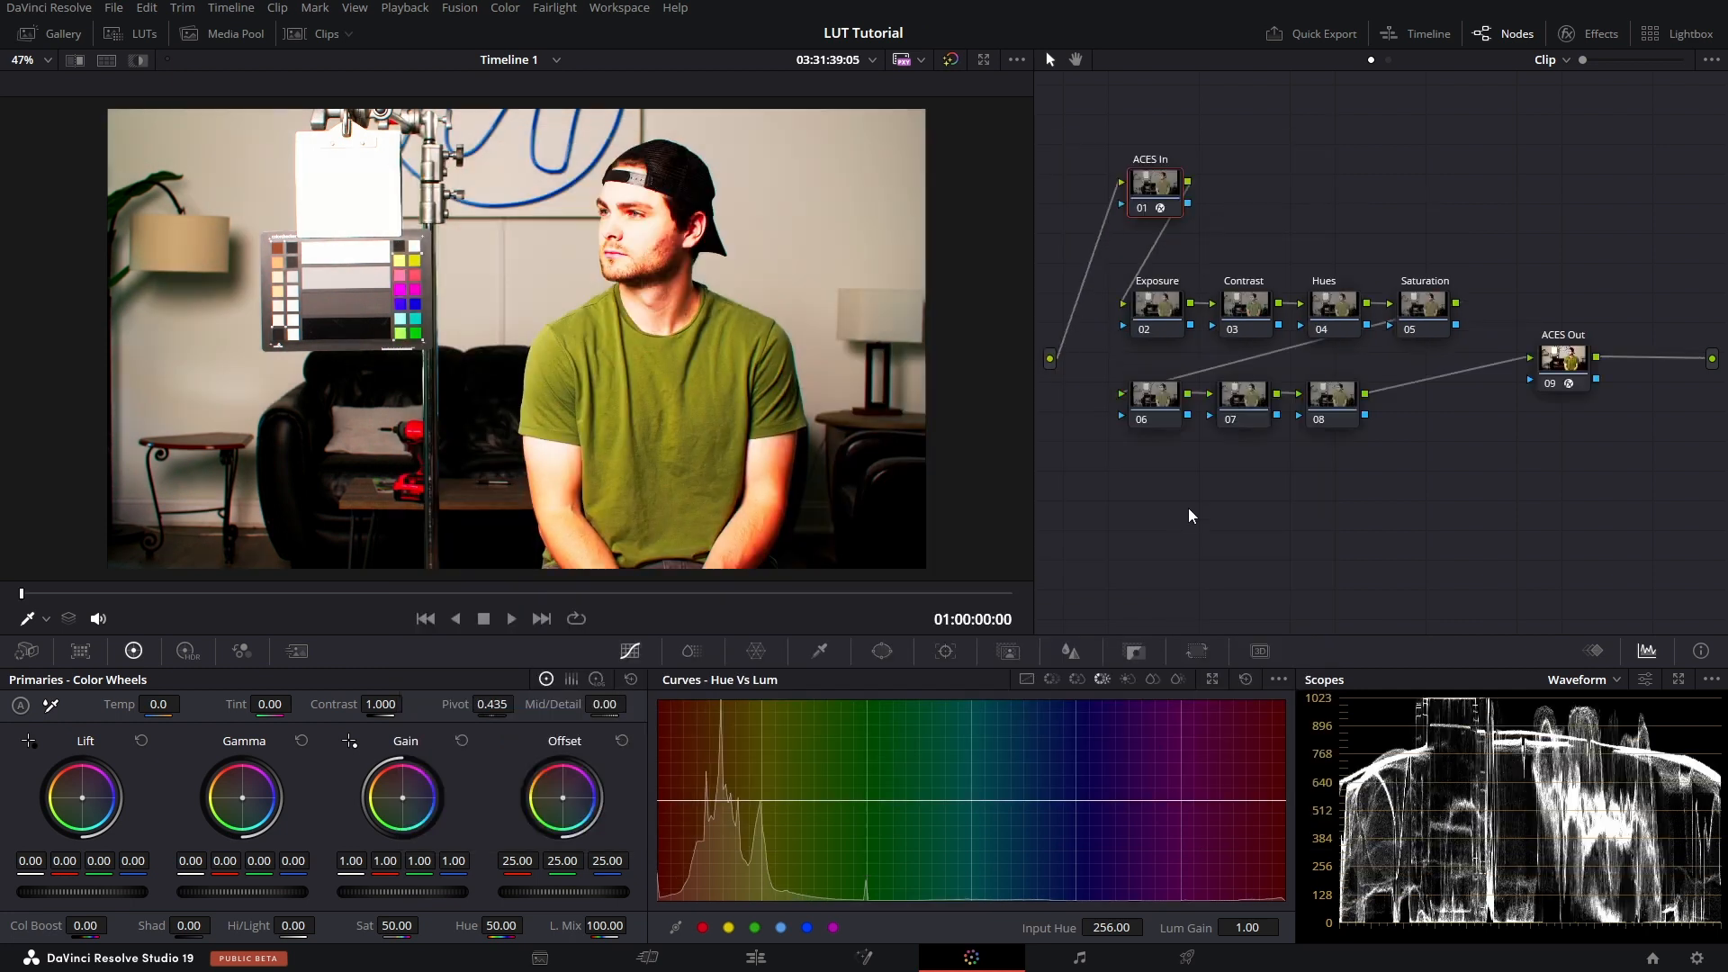
left_click(495, 596)
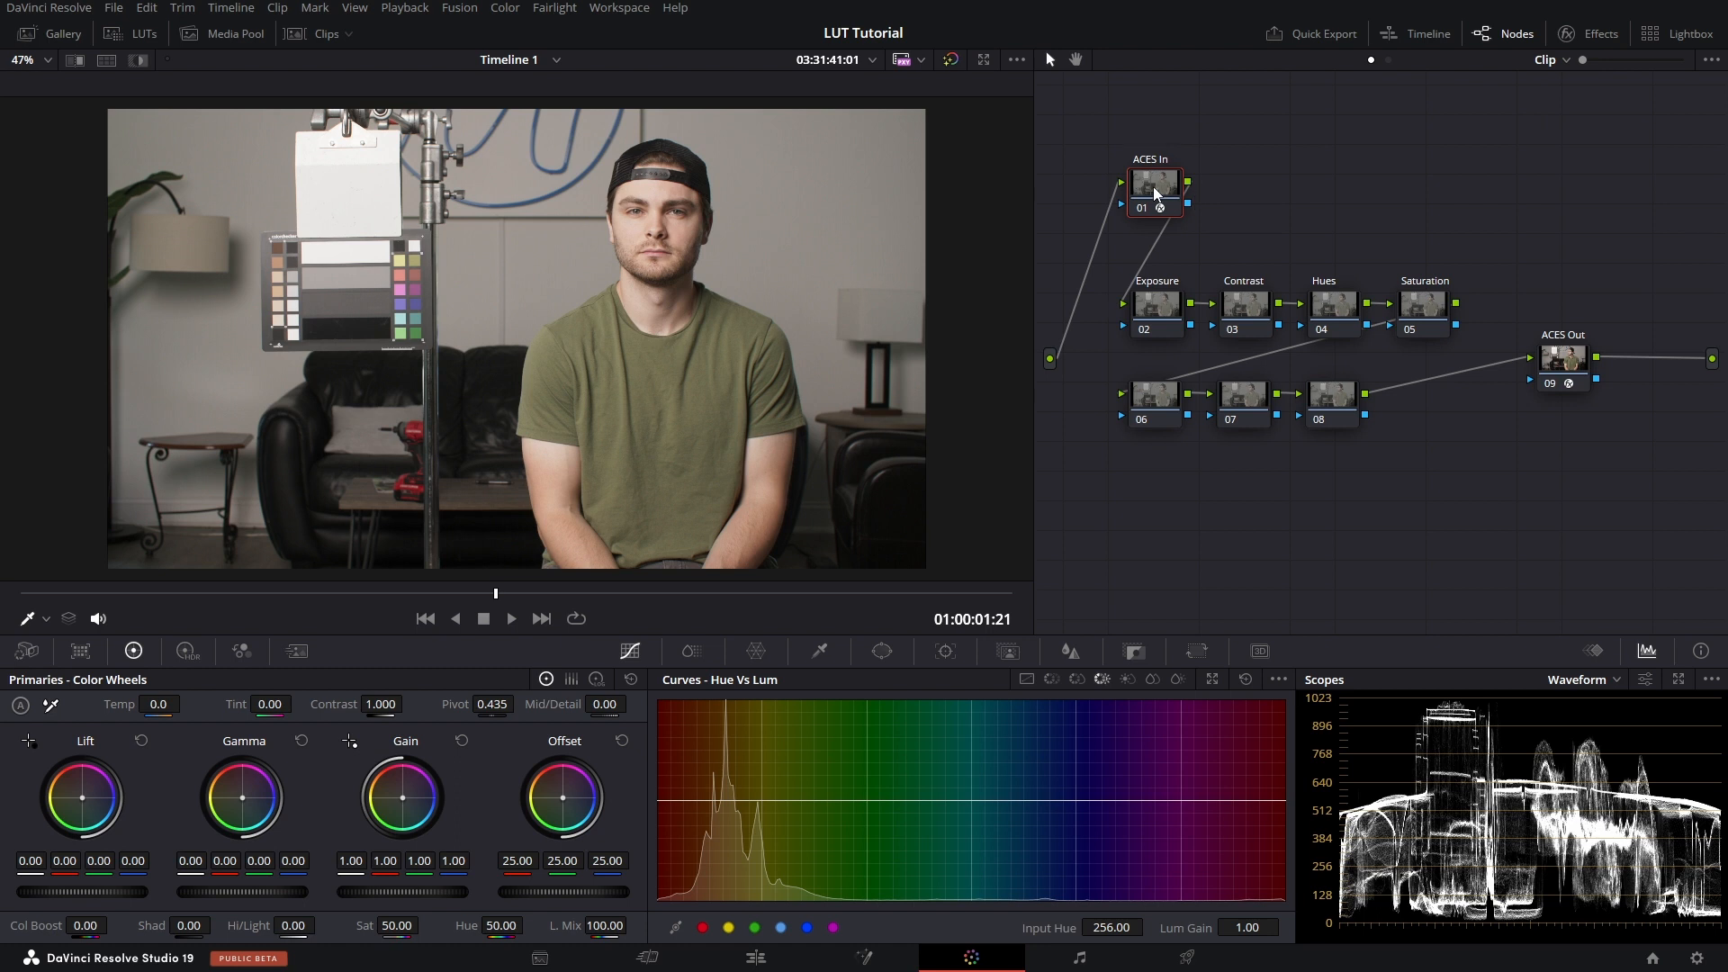
- Try raising the saturation of the ACES clip's Saturation node to 50.20
left_click(1156, 309)
left_click(1330, 317)
left_click(1419, 311)
left_click_drag(387, 926, 446, 909)
left_click(406, 925)
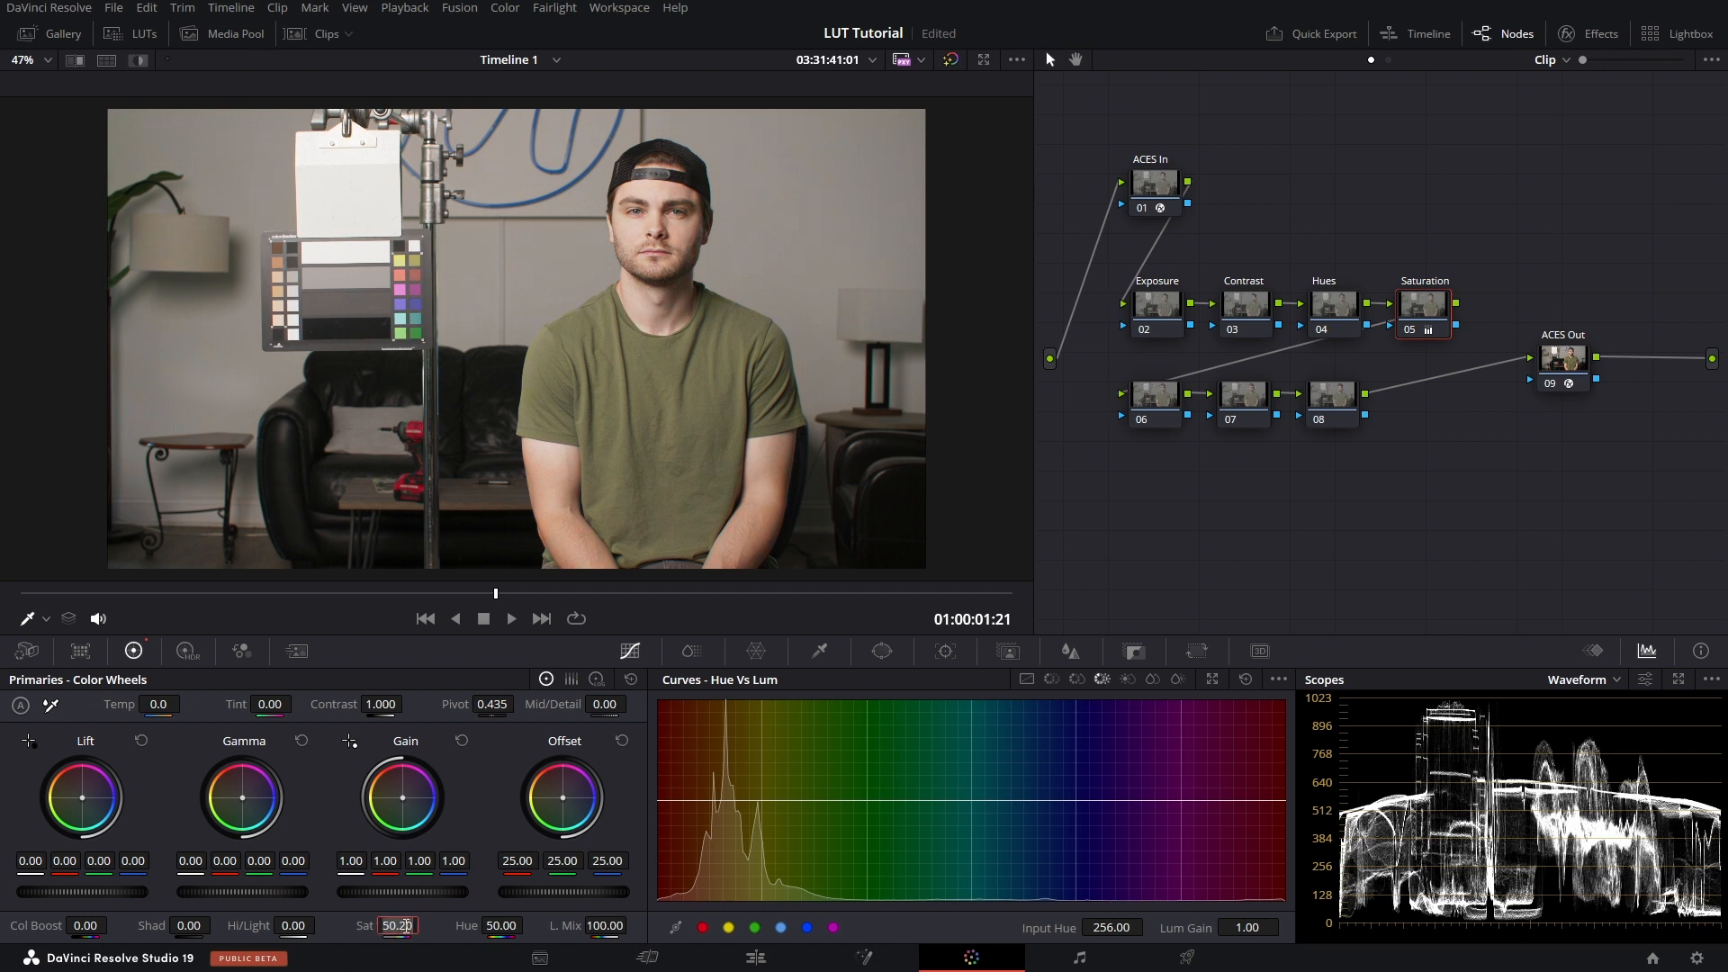
- Set the Saturation node's color space to HSV and disable its Channel 1 and Channel 3
right_click(1415, 301)
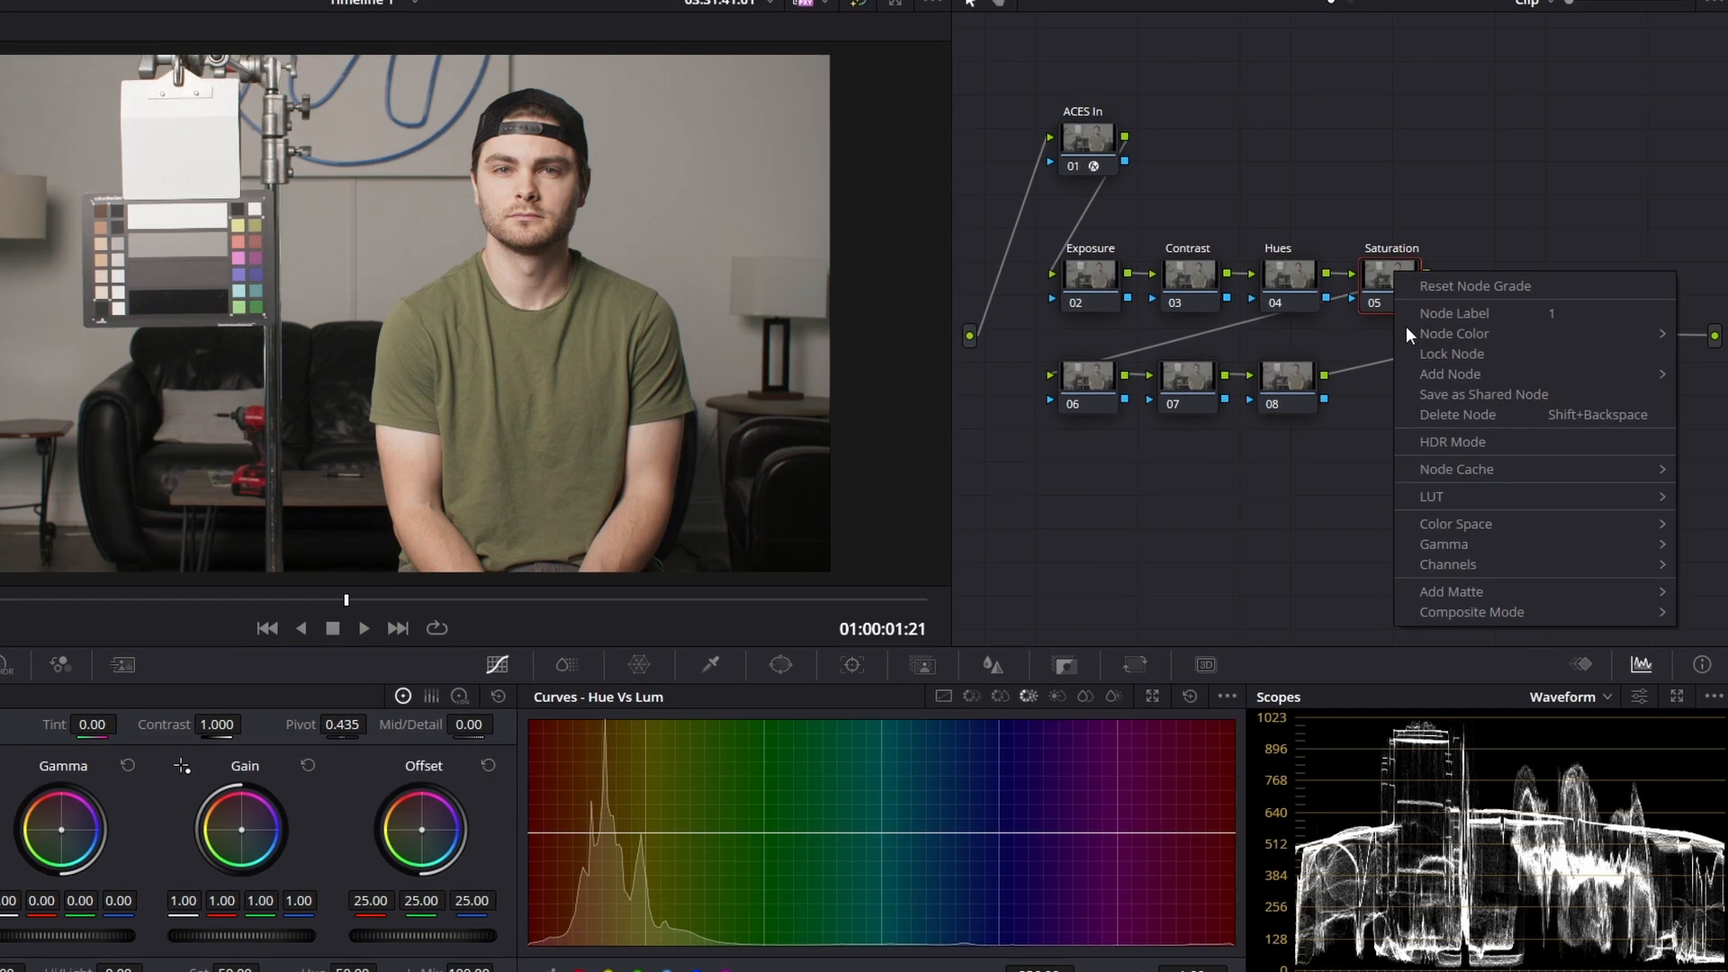
mouse_move(1482, 525)
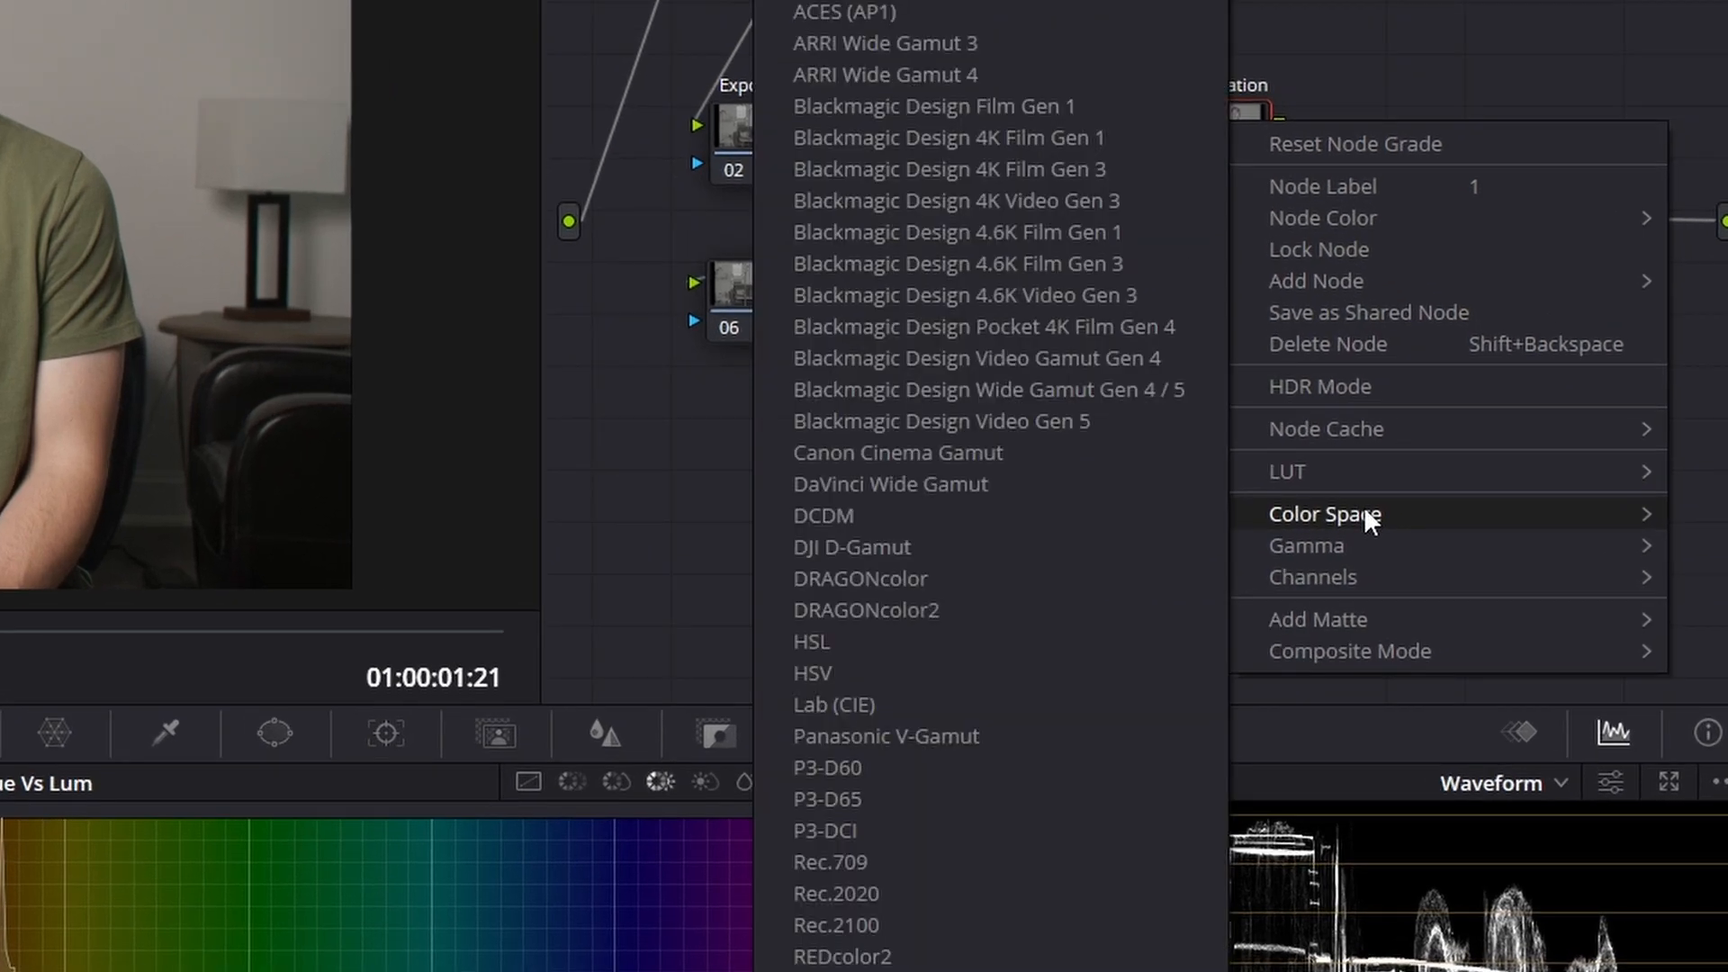
left_click(907, 673)
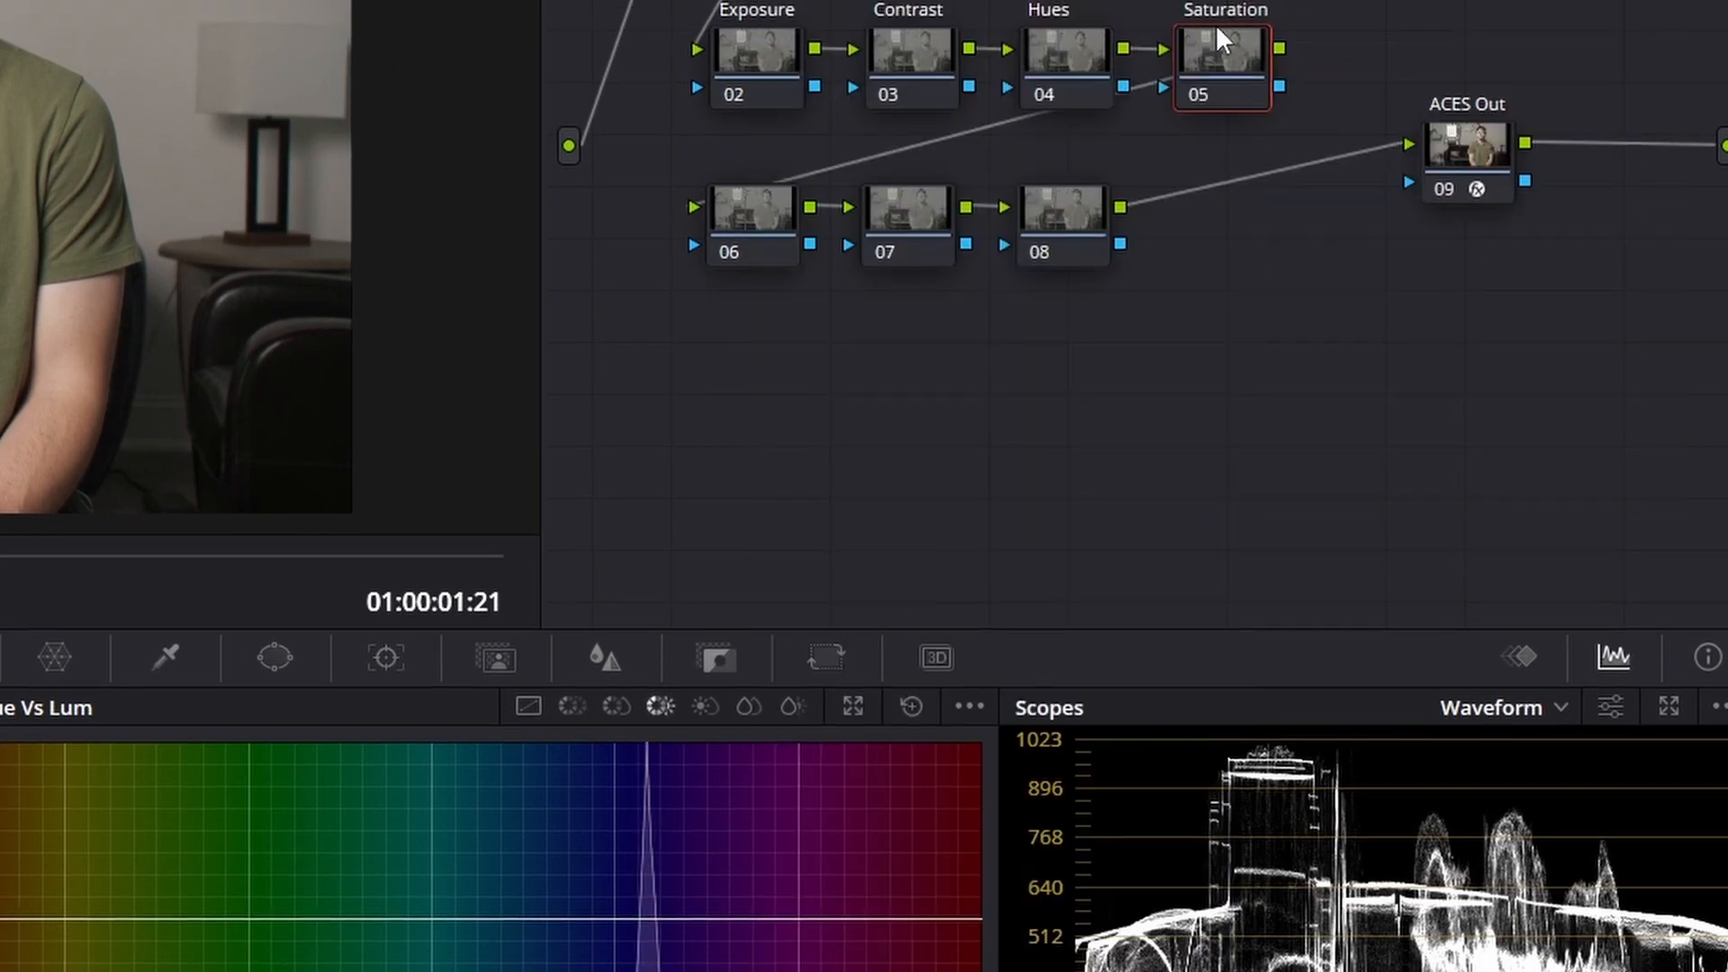
right_click(1216, 24)
mouse_move(1363, 509)
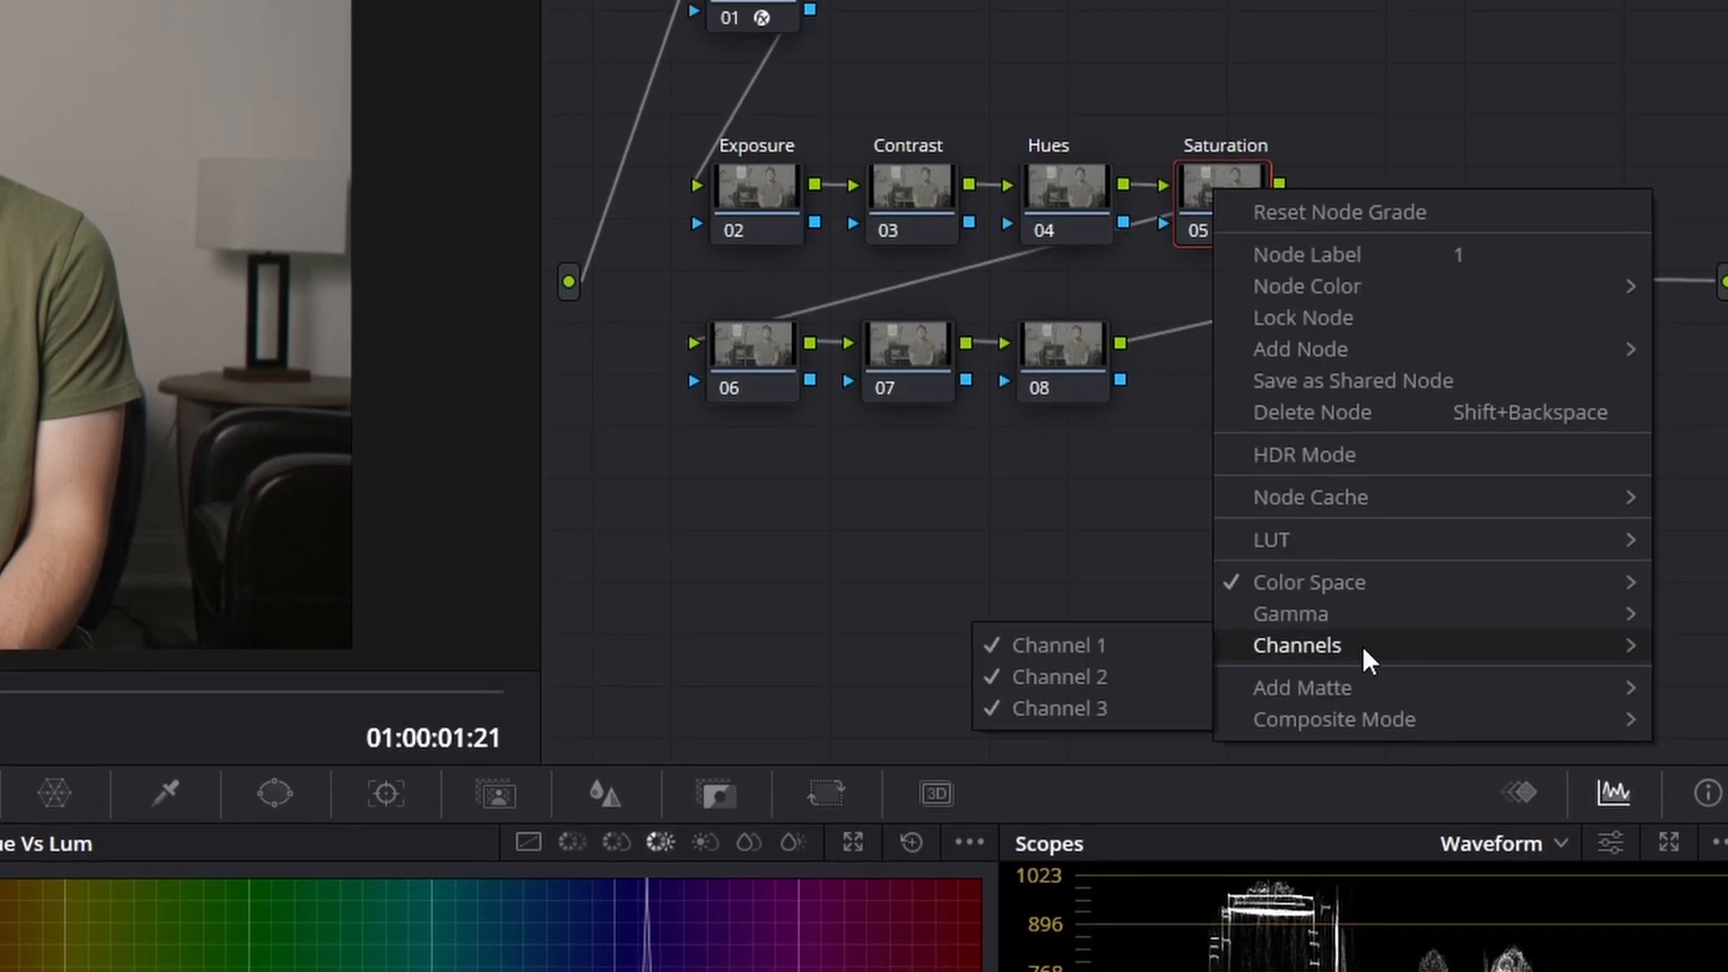
left_click(1137, 645)
right_click(1221, 191)
mouse_move(1283, 647)
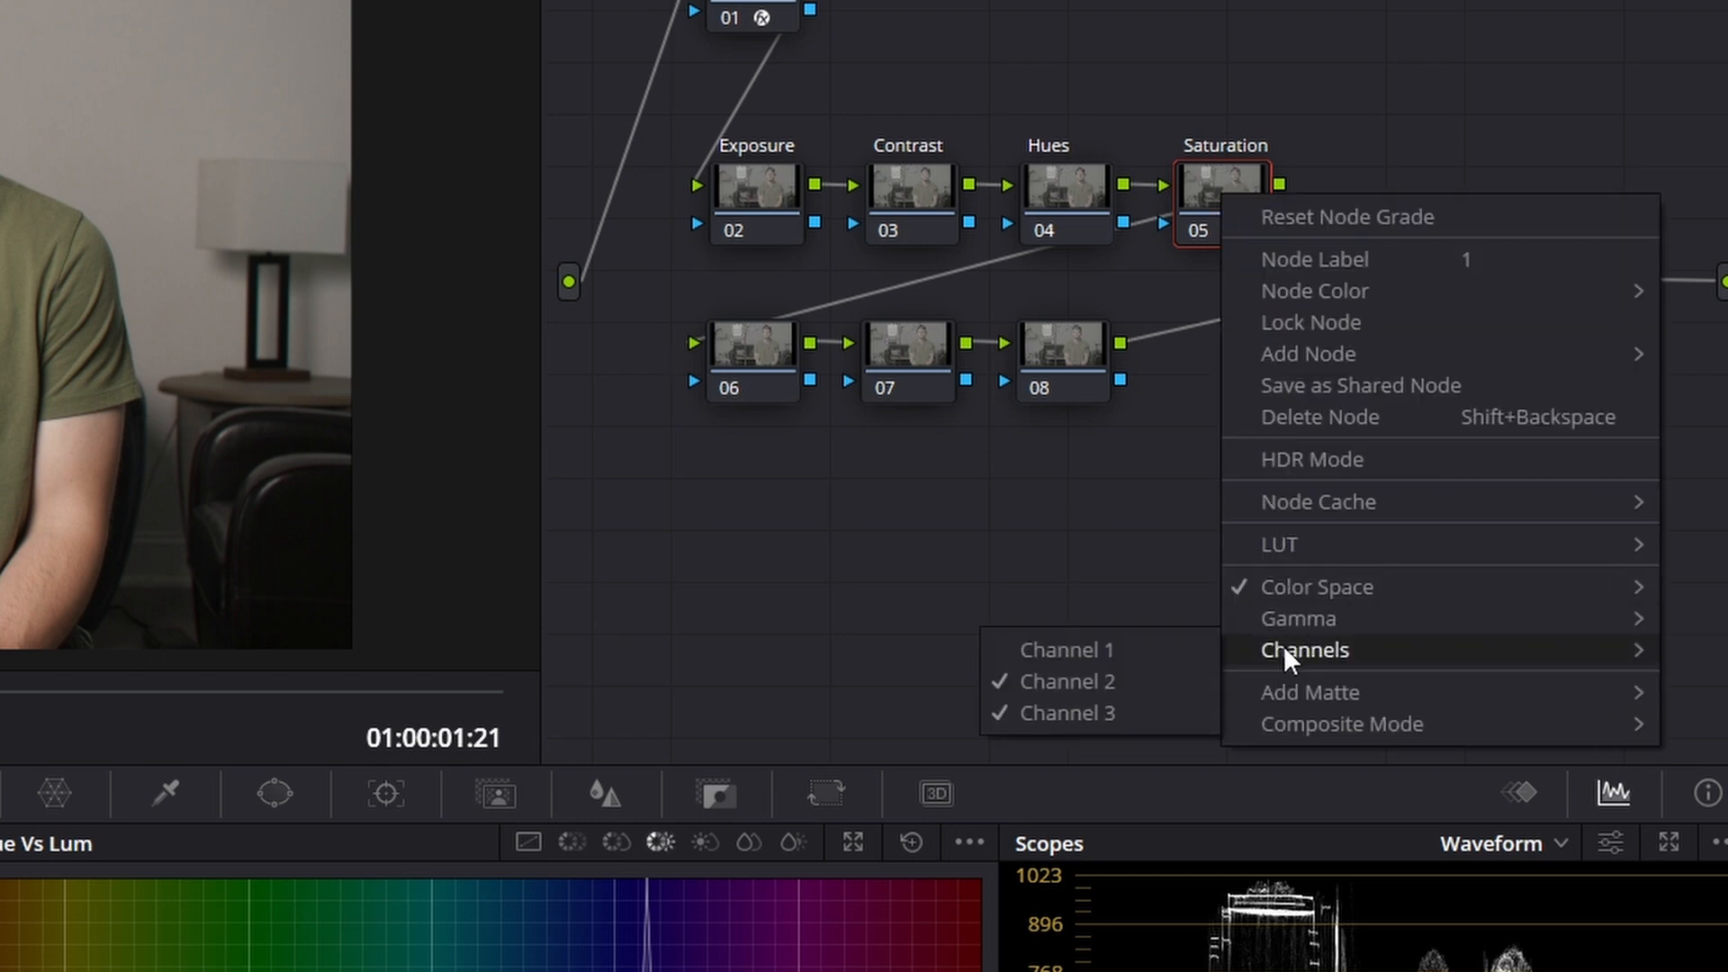
left_click(1054, 706)
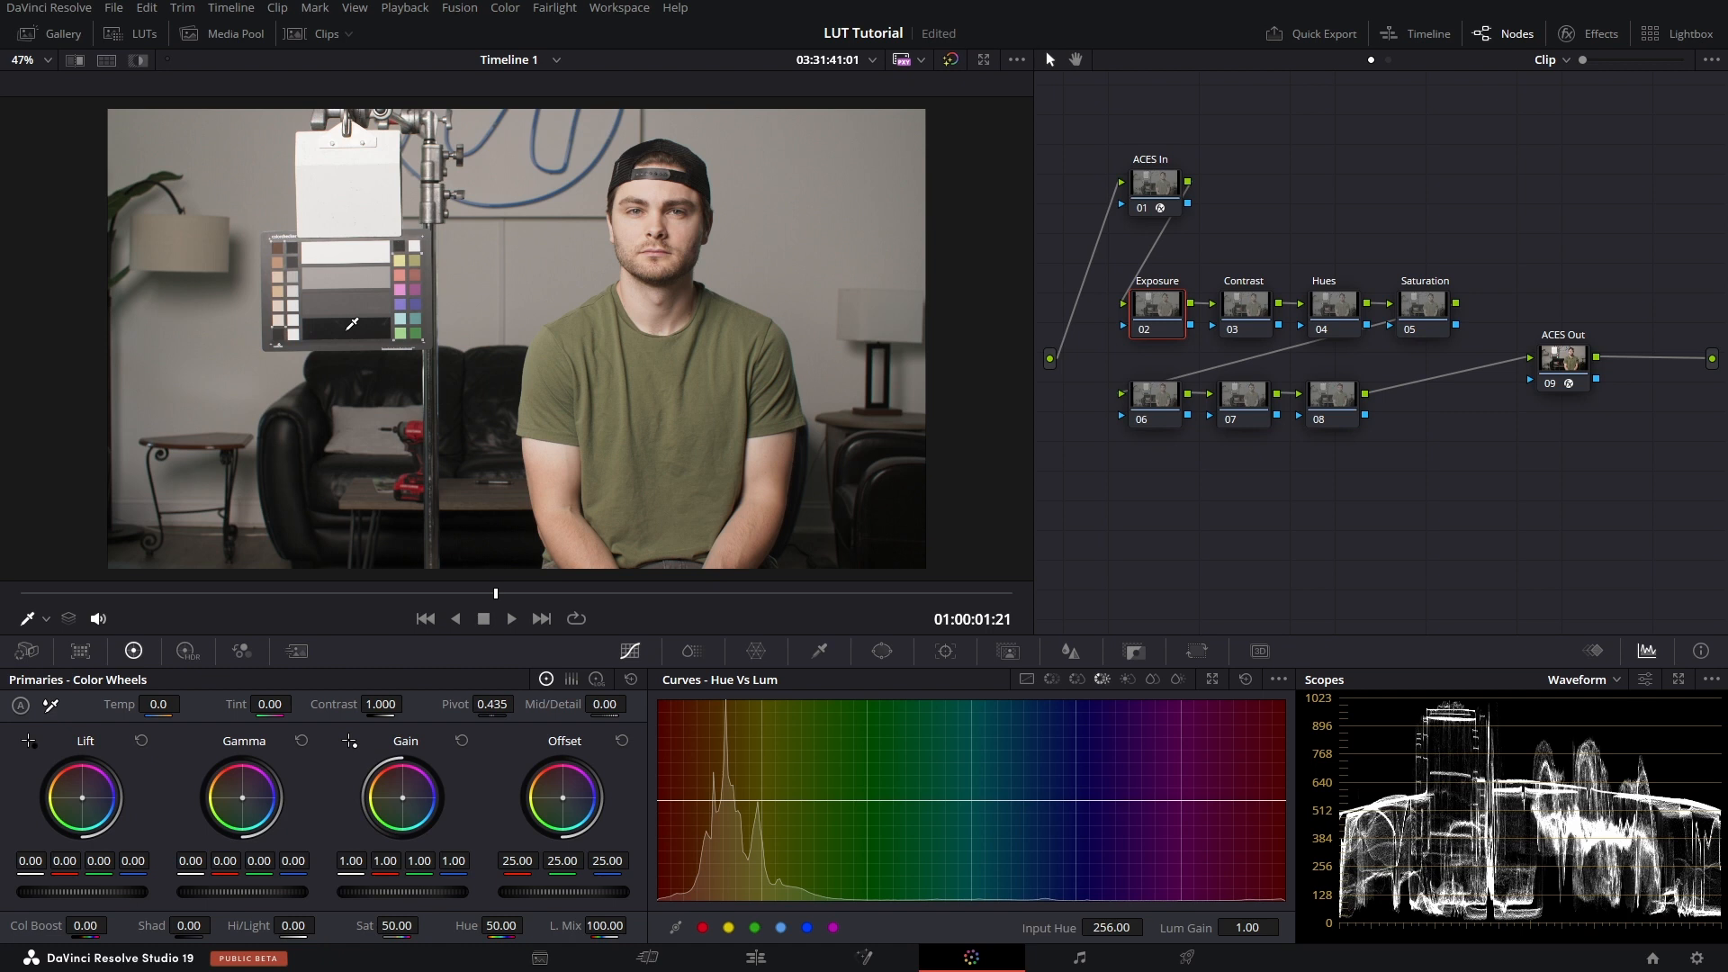
- Save the project and shape the Contrast node's custom curve with a midtone anchor, slightly lifted blacks and rolled-off highlights
key("ctrl+s")
left_click(1251, 309)
left_click(1027, 680)
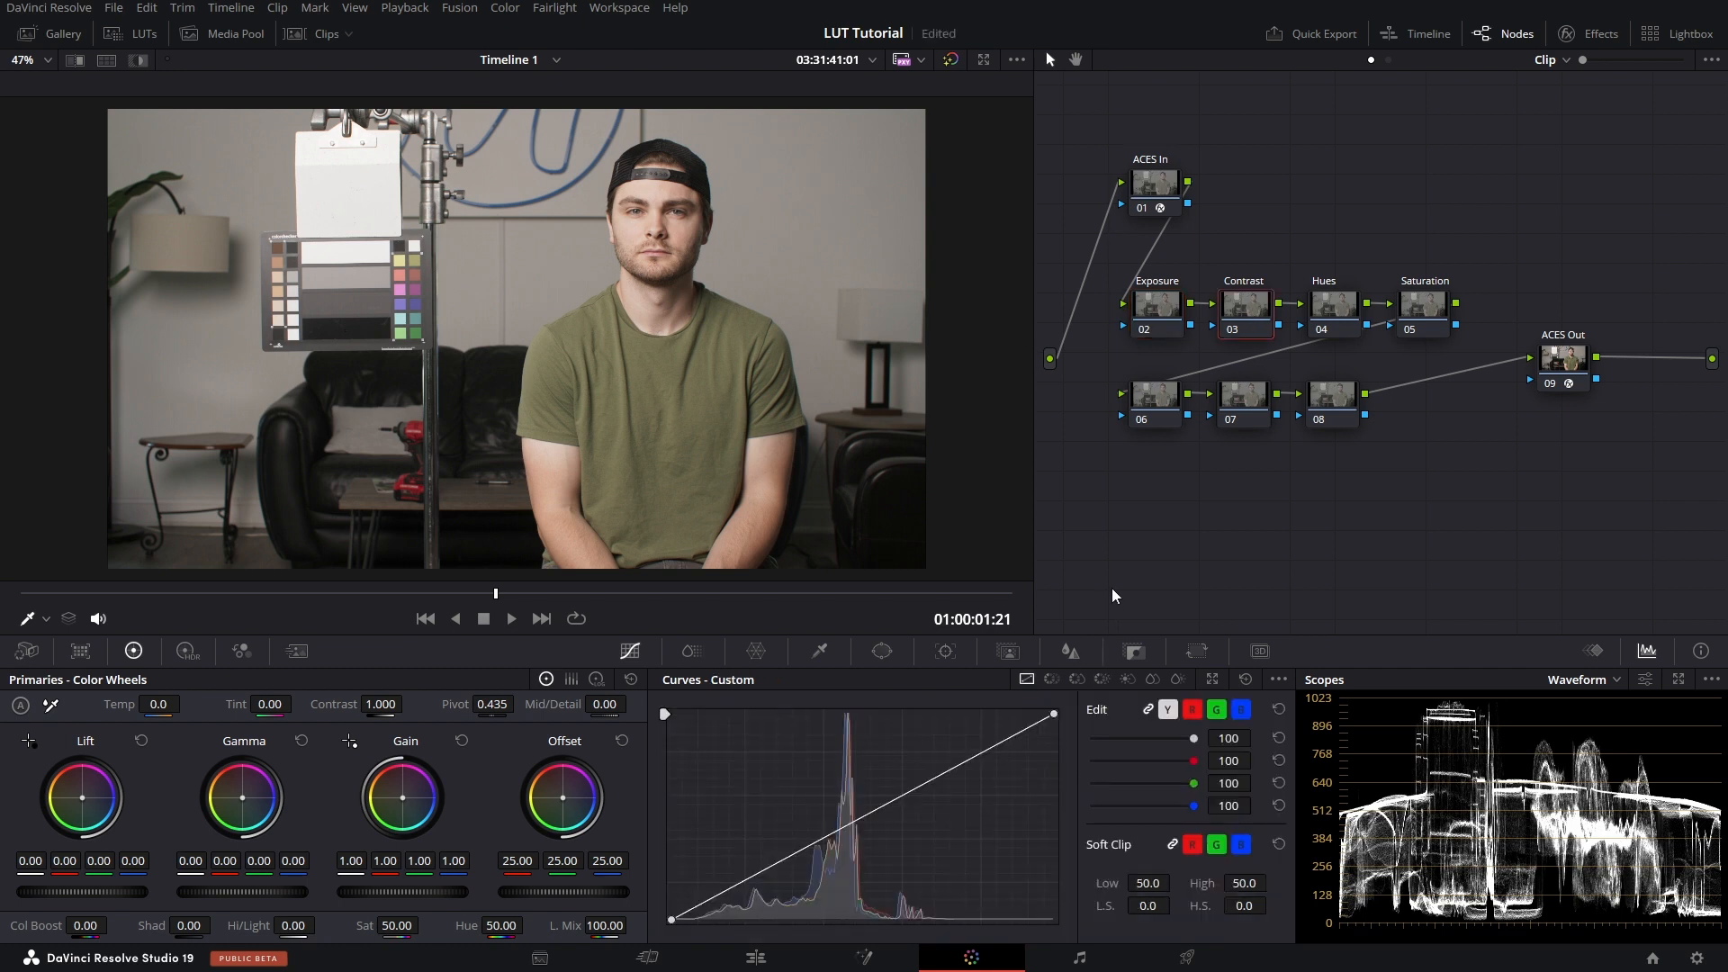
left_click(353, 297)
left_click(689, 916)
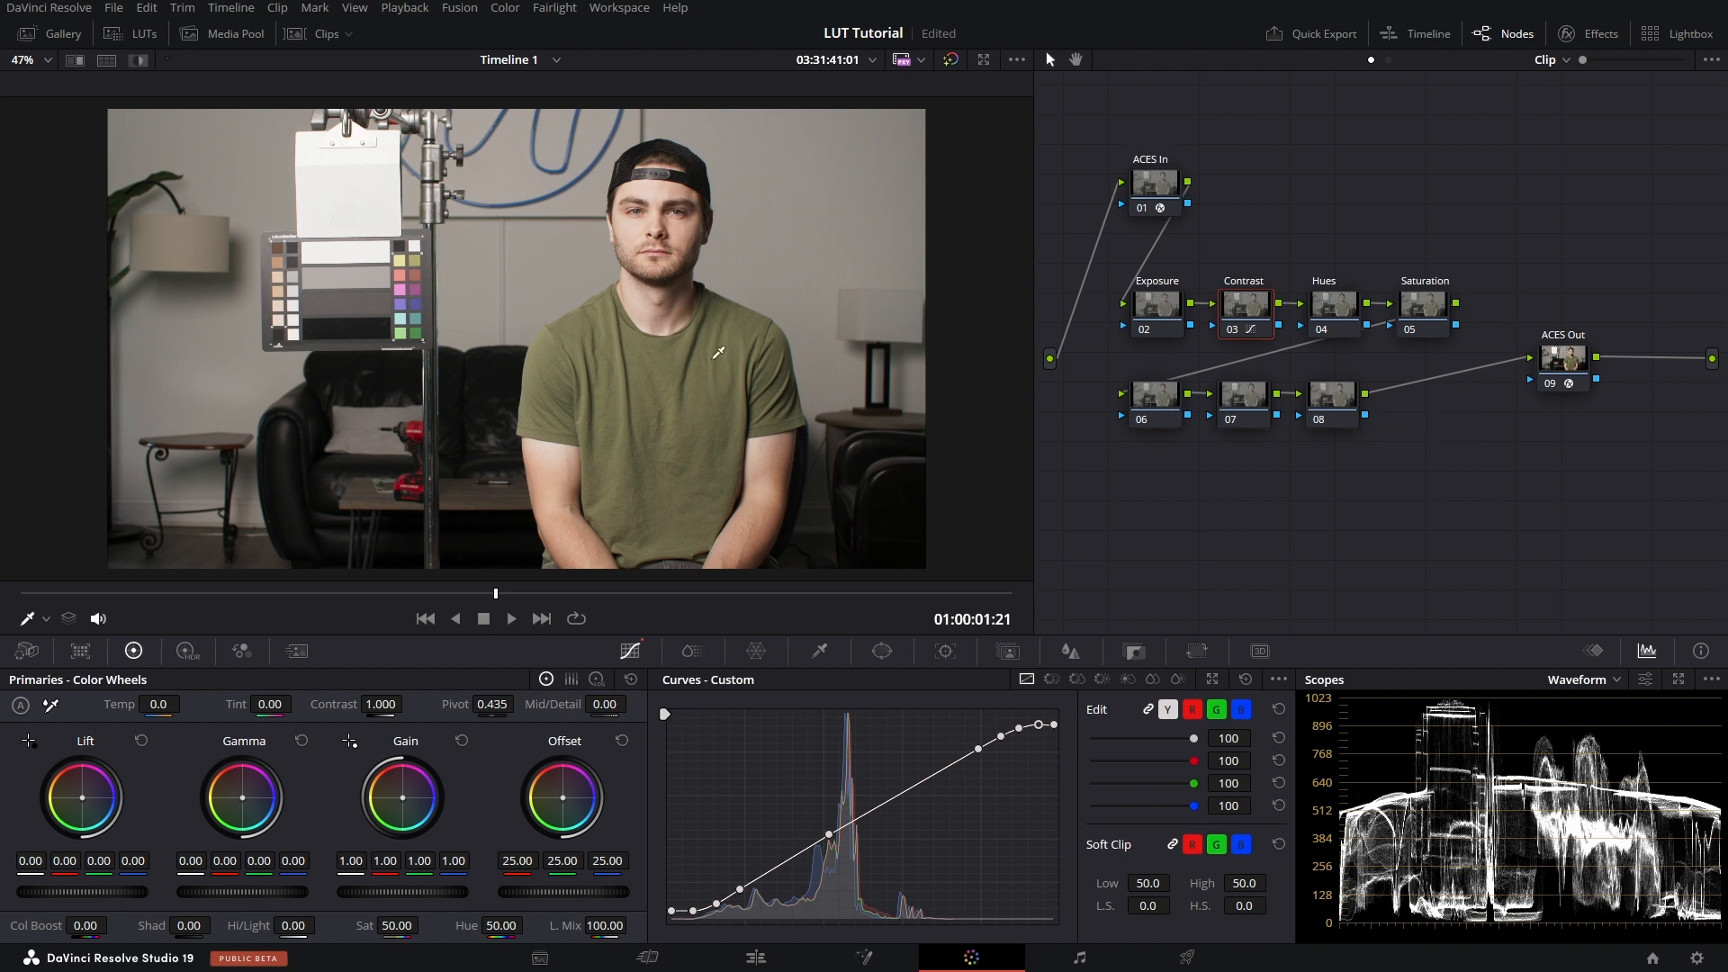
scroll(719, 351, "up", 1)
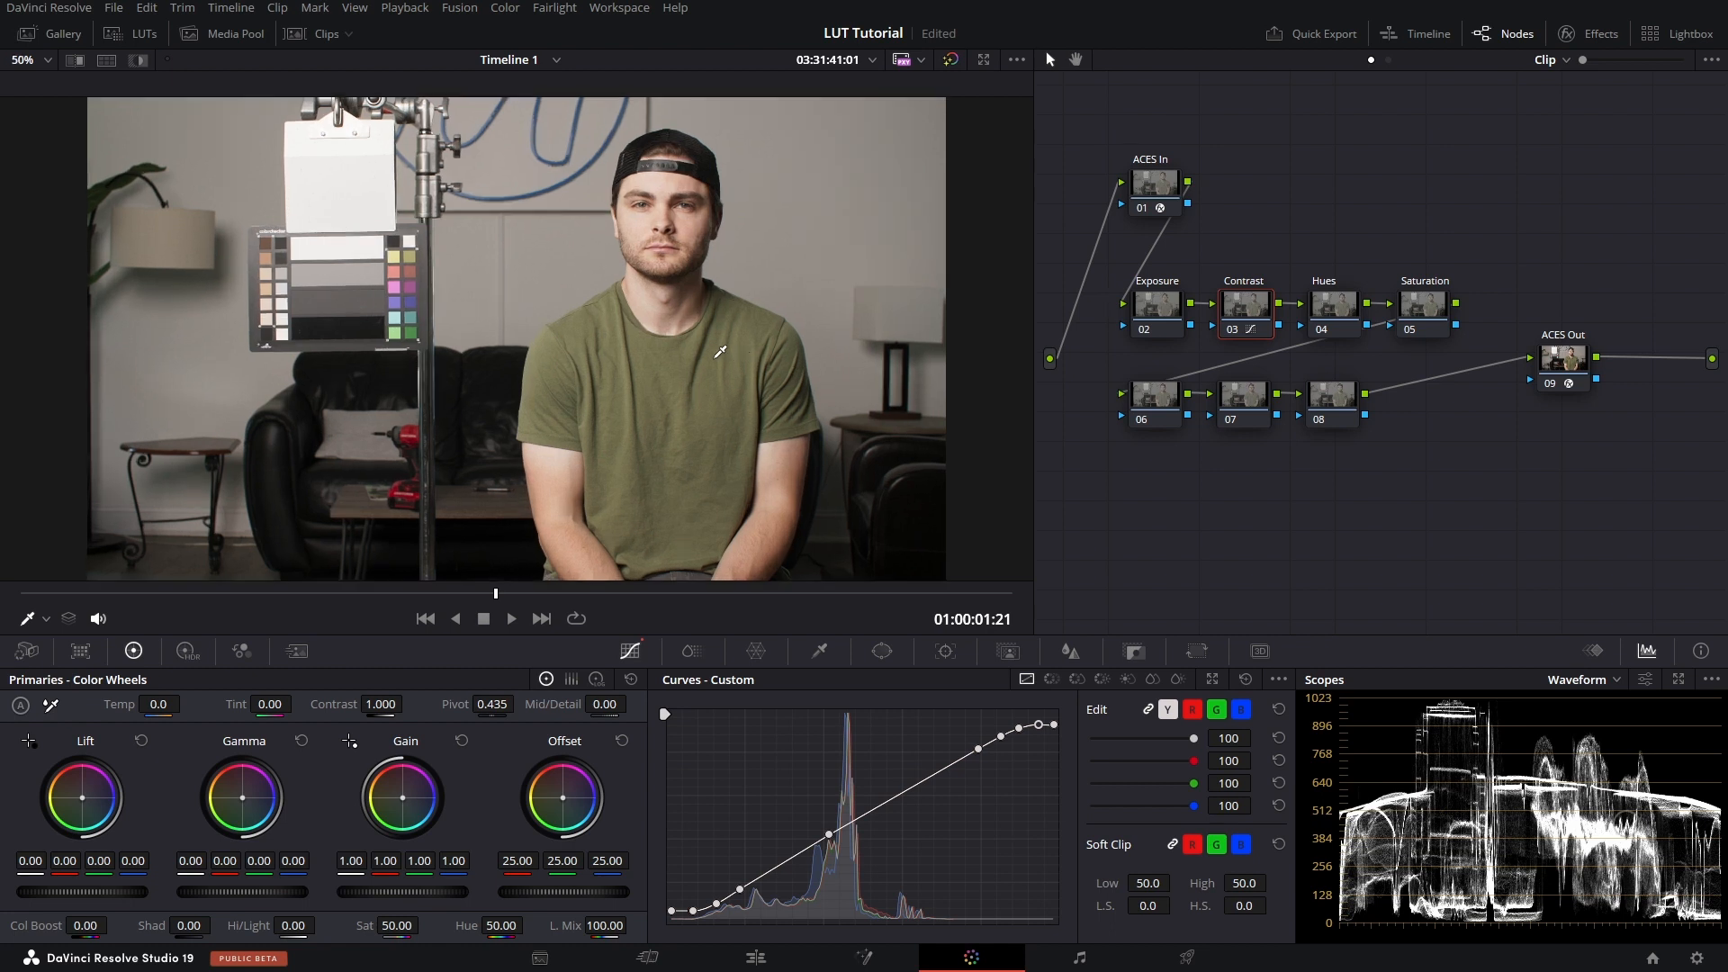
- Raise the Saturation node's master gain to 1.45
left_click(1426, 310)
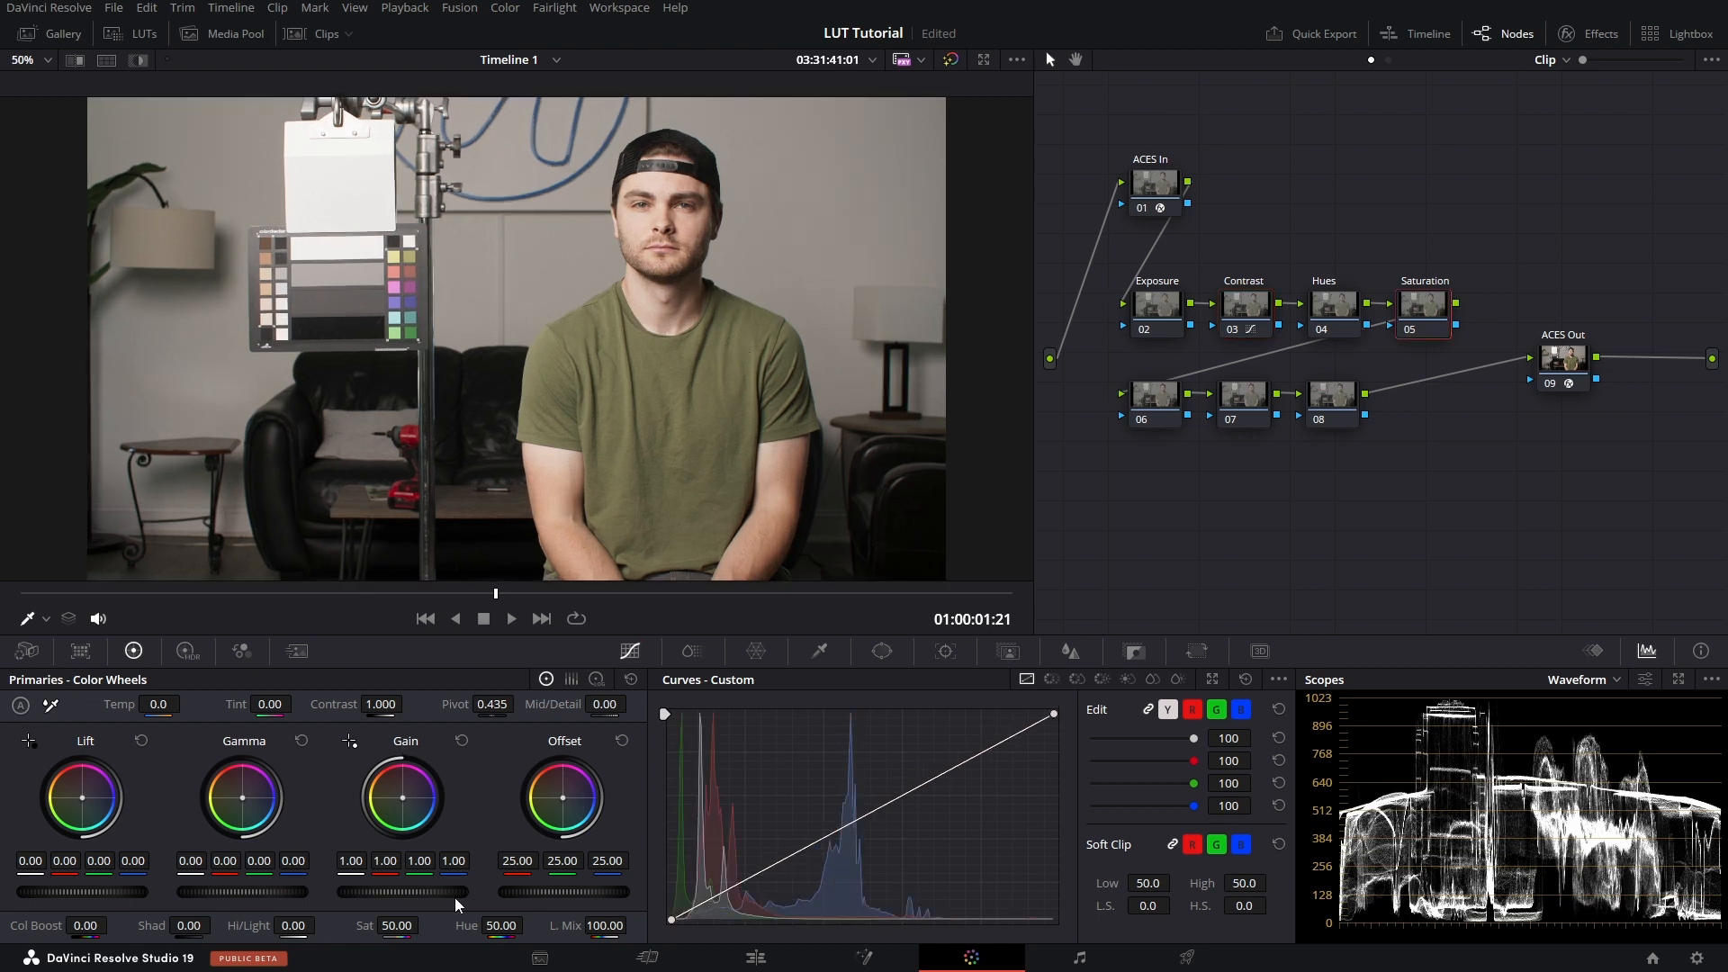
left_click_drag(405, 892, 460, 892)
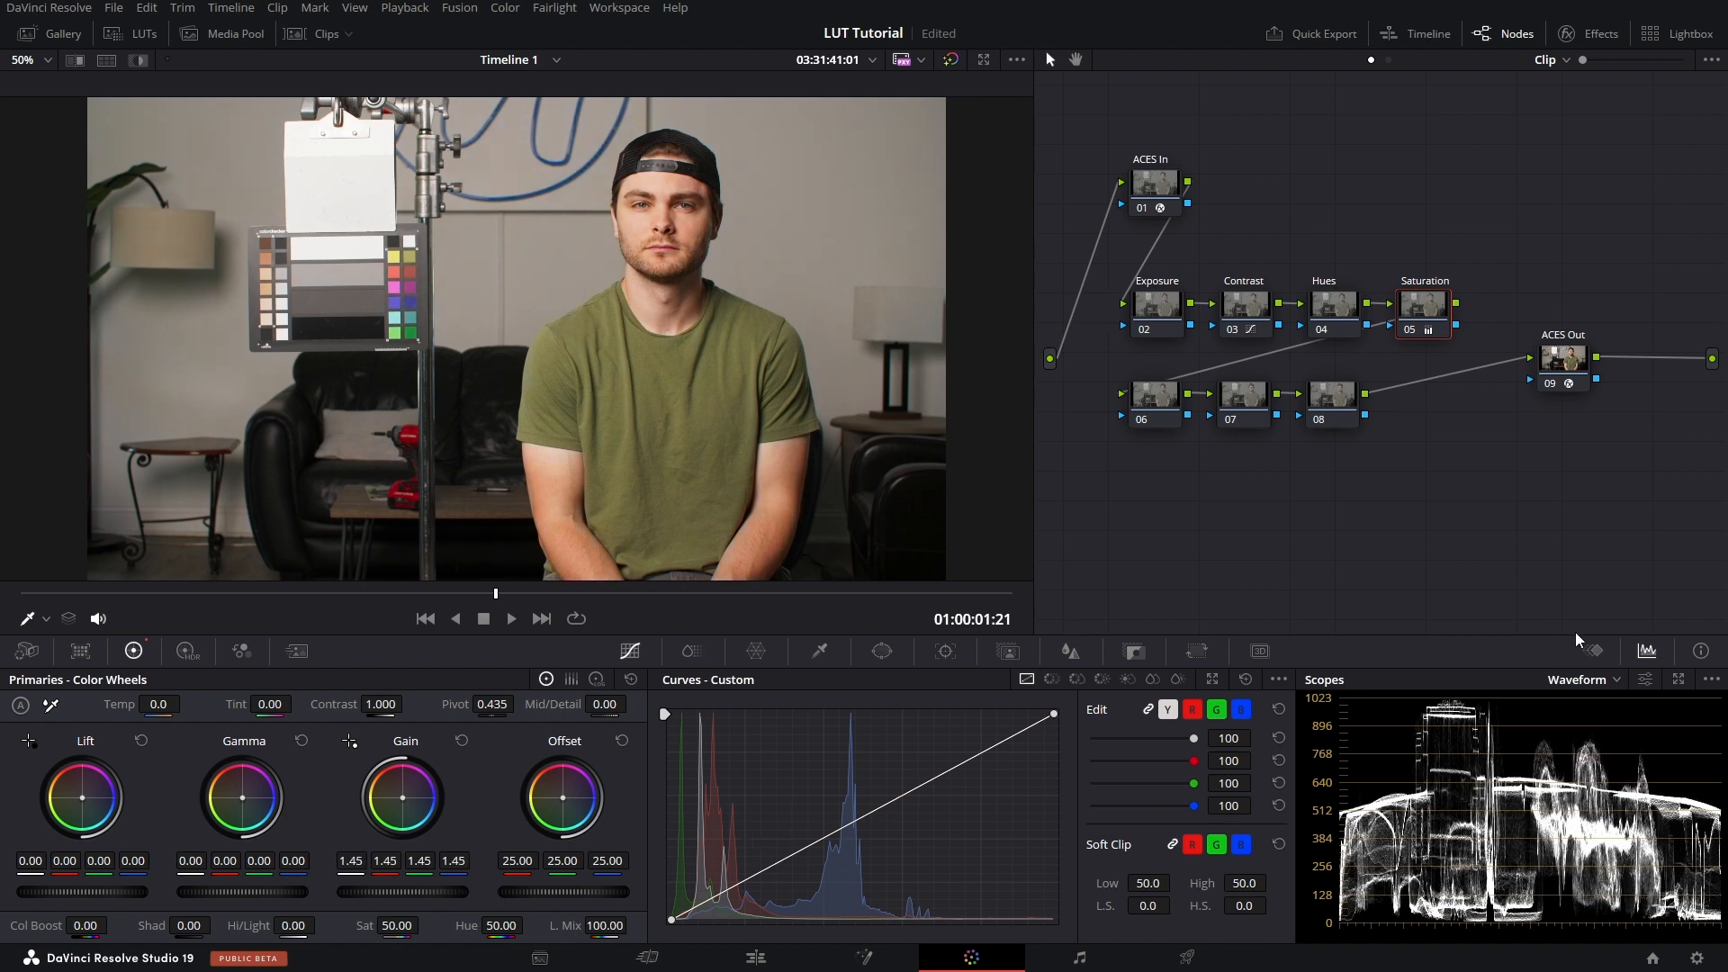
- Switch the scope from Waveform to Vectorscope and compare the picture with all nodes disabled and enabled
left_click(1611, 680)
left_click(1601, 726)
left_click(1581, 679)
left_click(1588, 763)
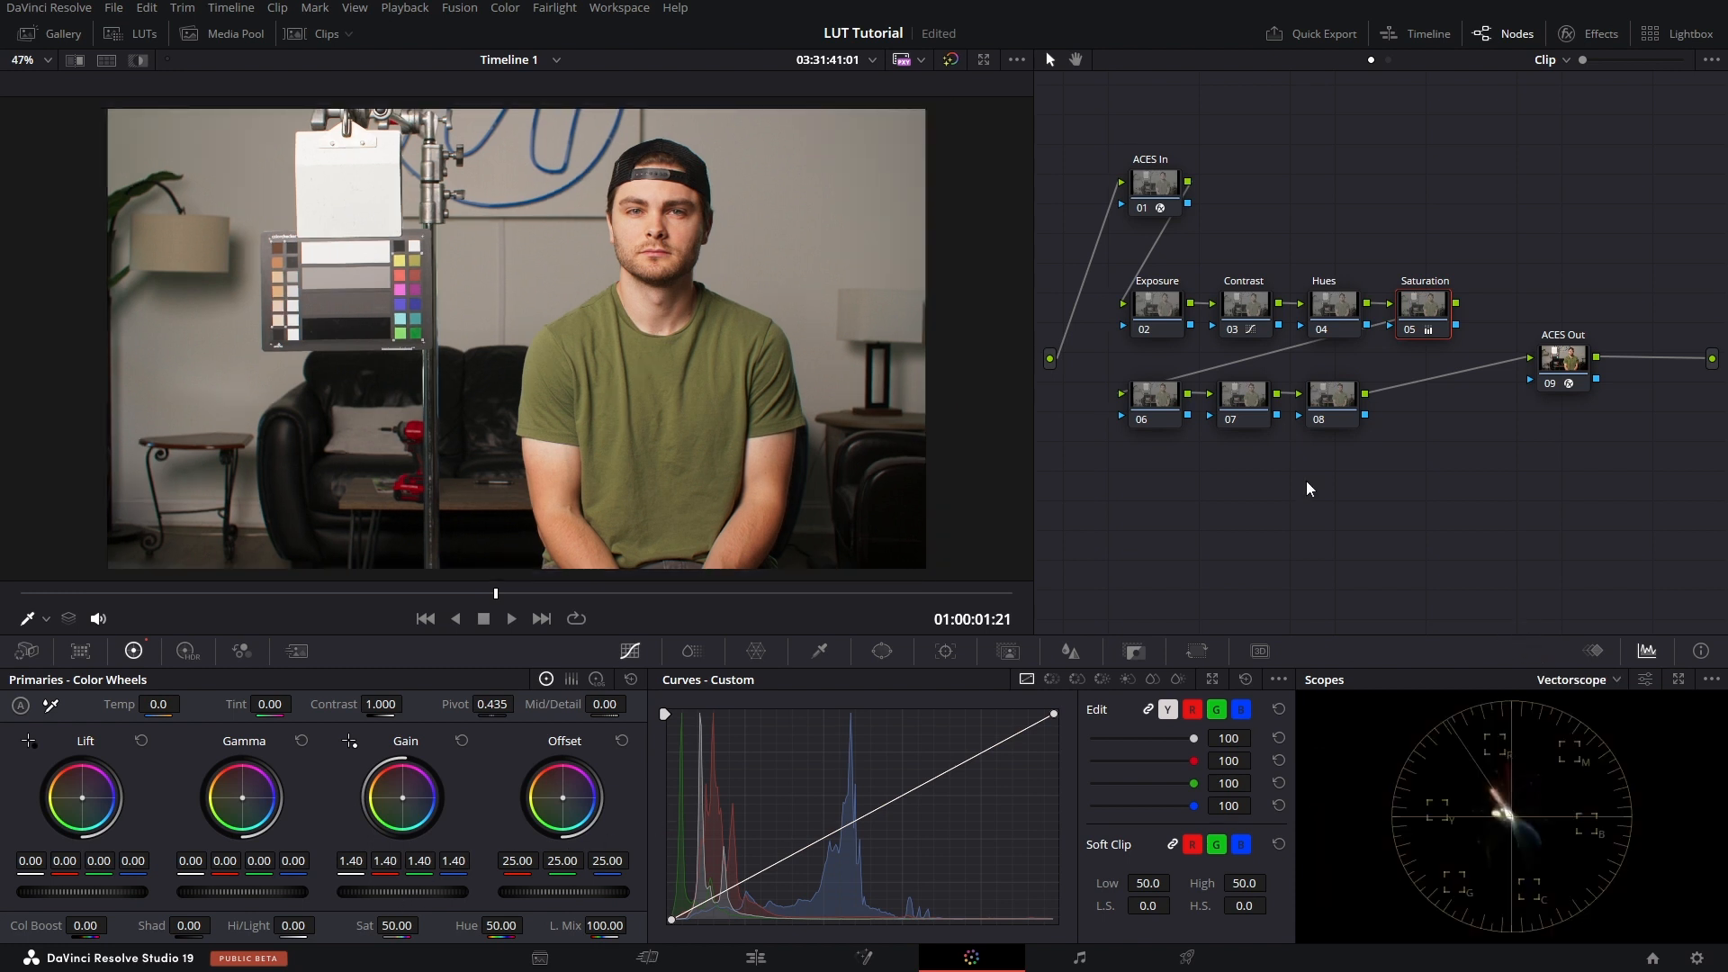
key("alt+d")
key("alt+d")
- Try a hue rotation of -47.20 on the greens in the Hues node's Hue Vs Hue curve, and reset the curve
left_click(1339, 313)
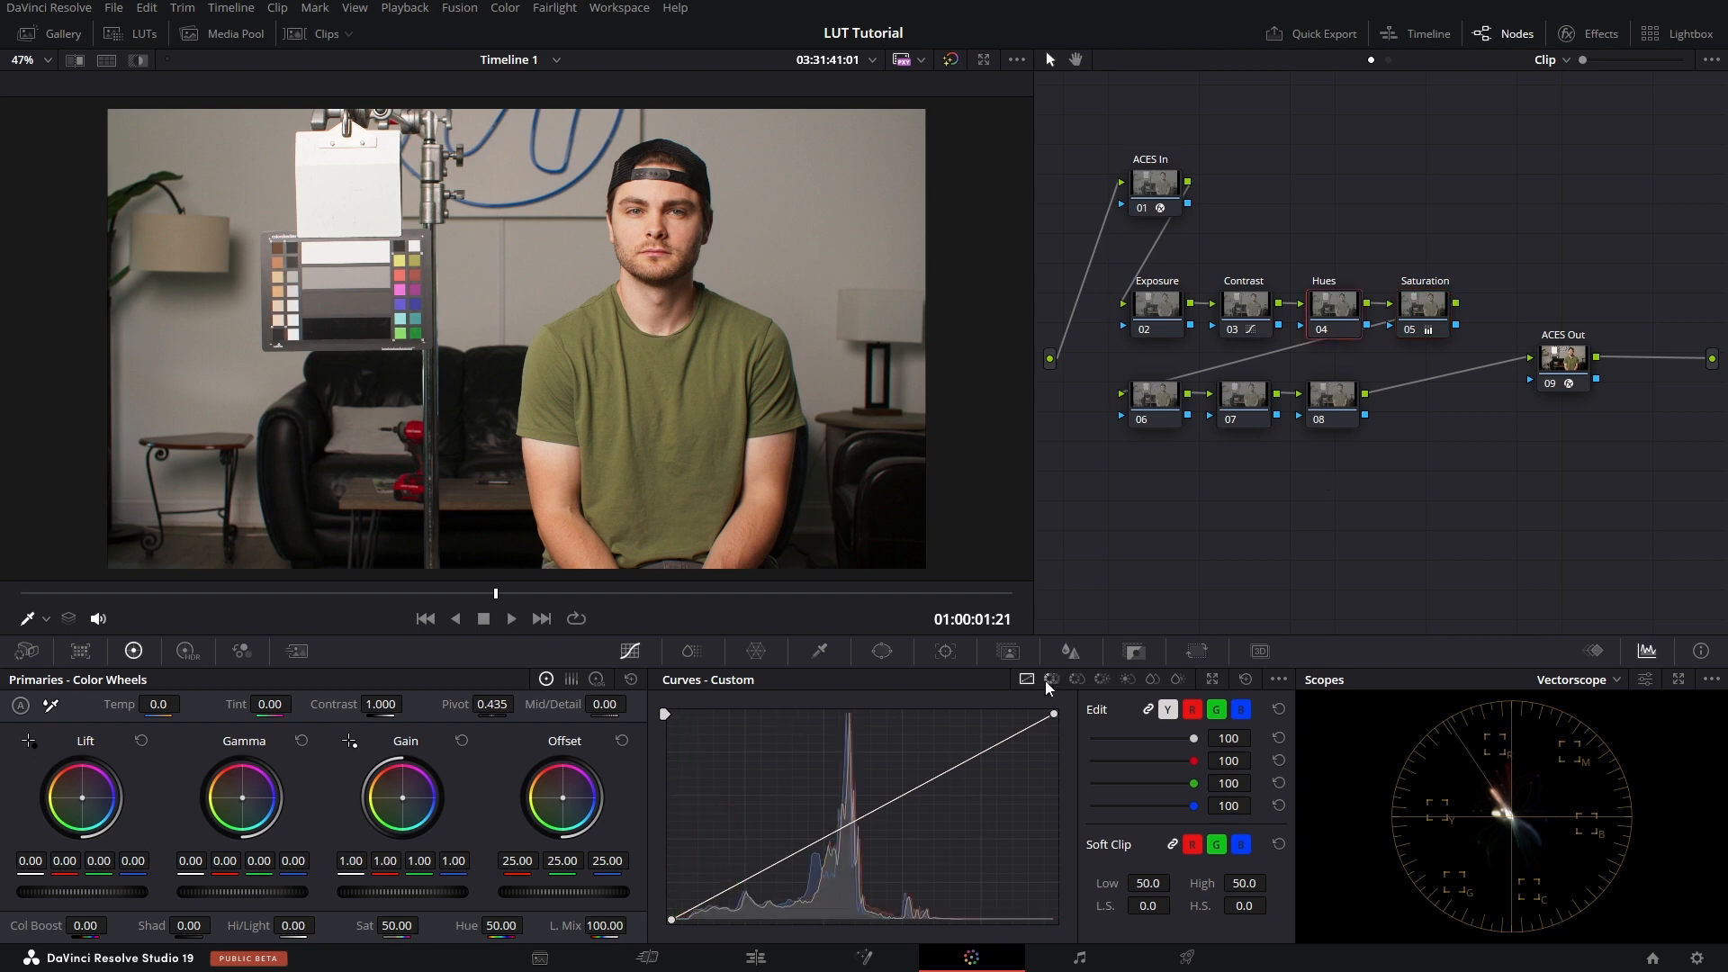
left_click(1076, 679)
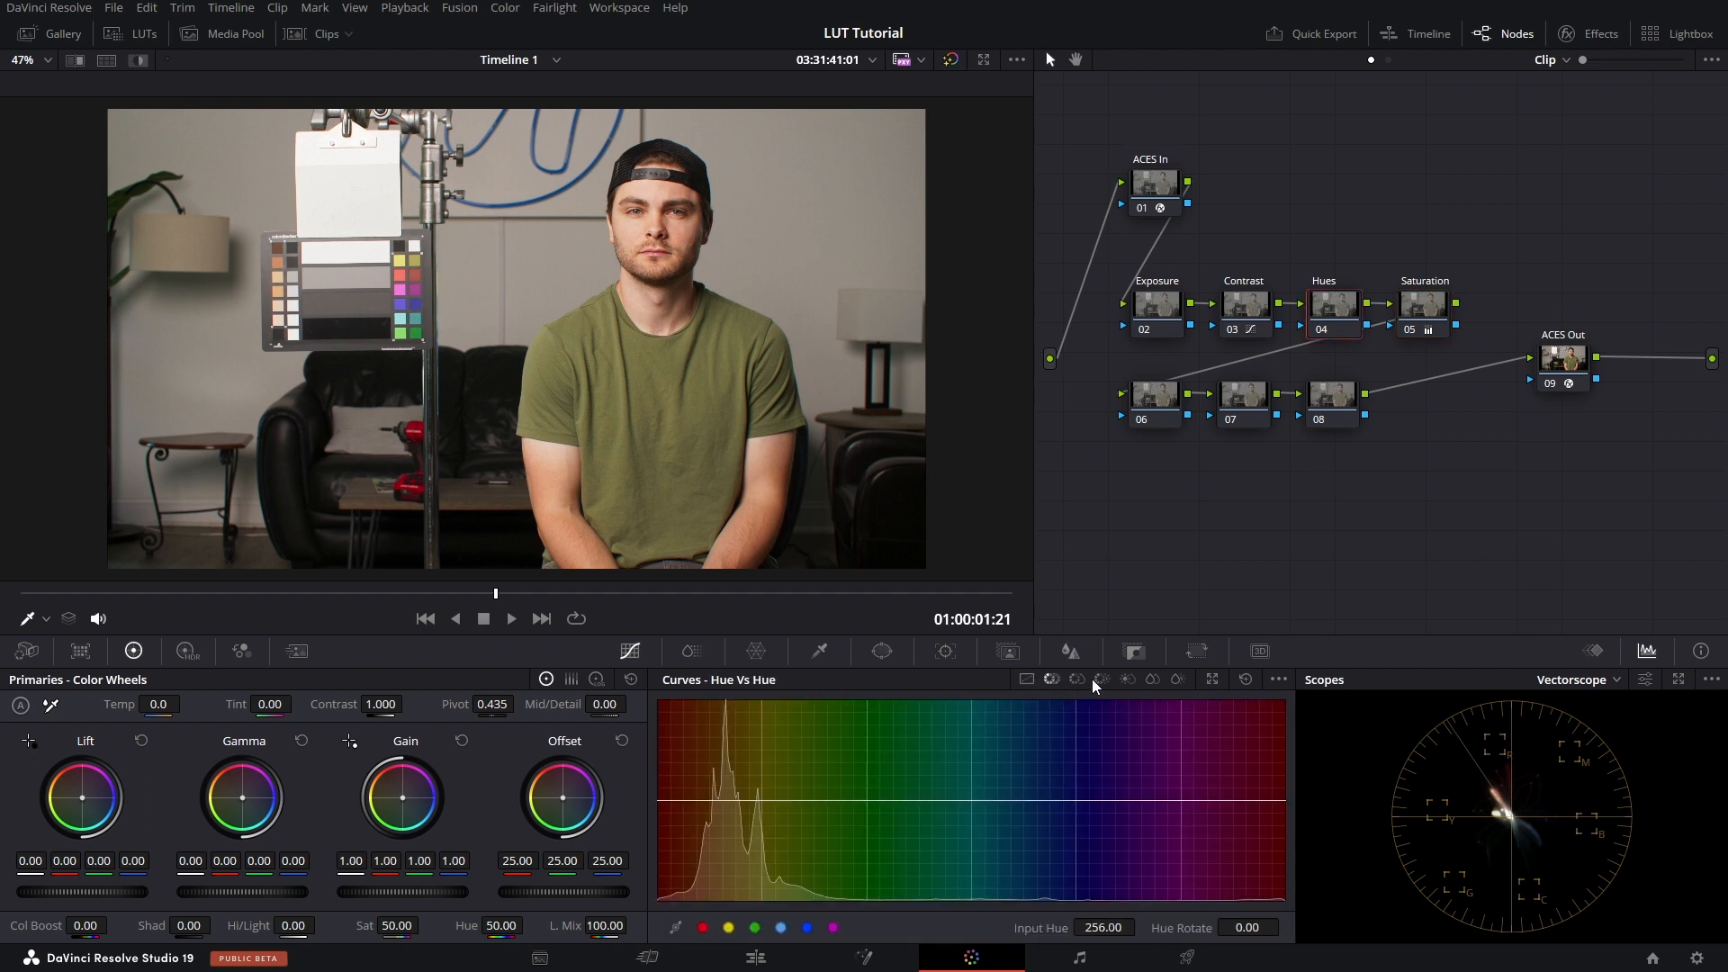
left_click(756, 927)
left_click_drag(867, 799, 806, 826)
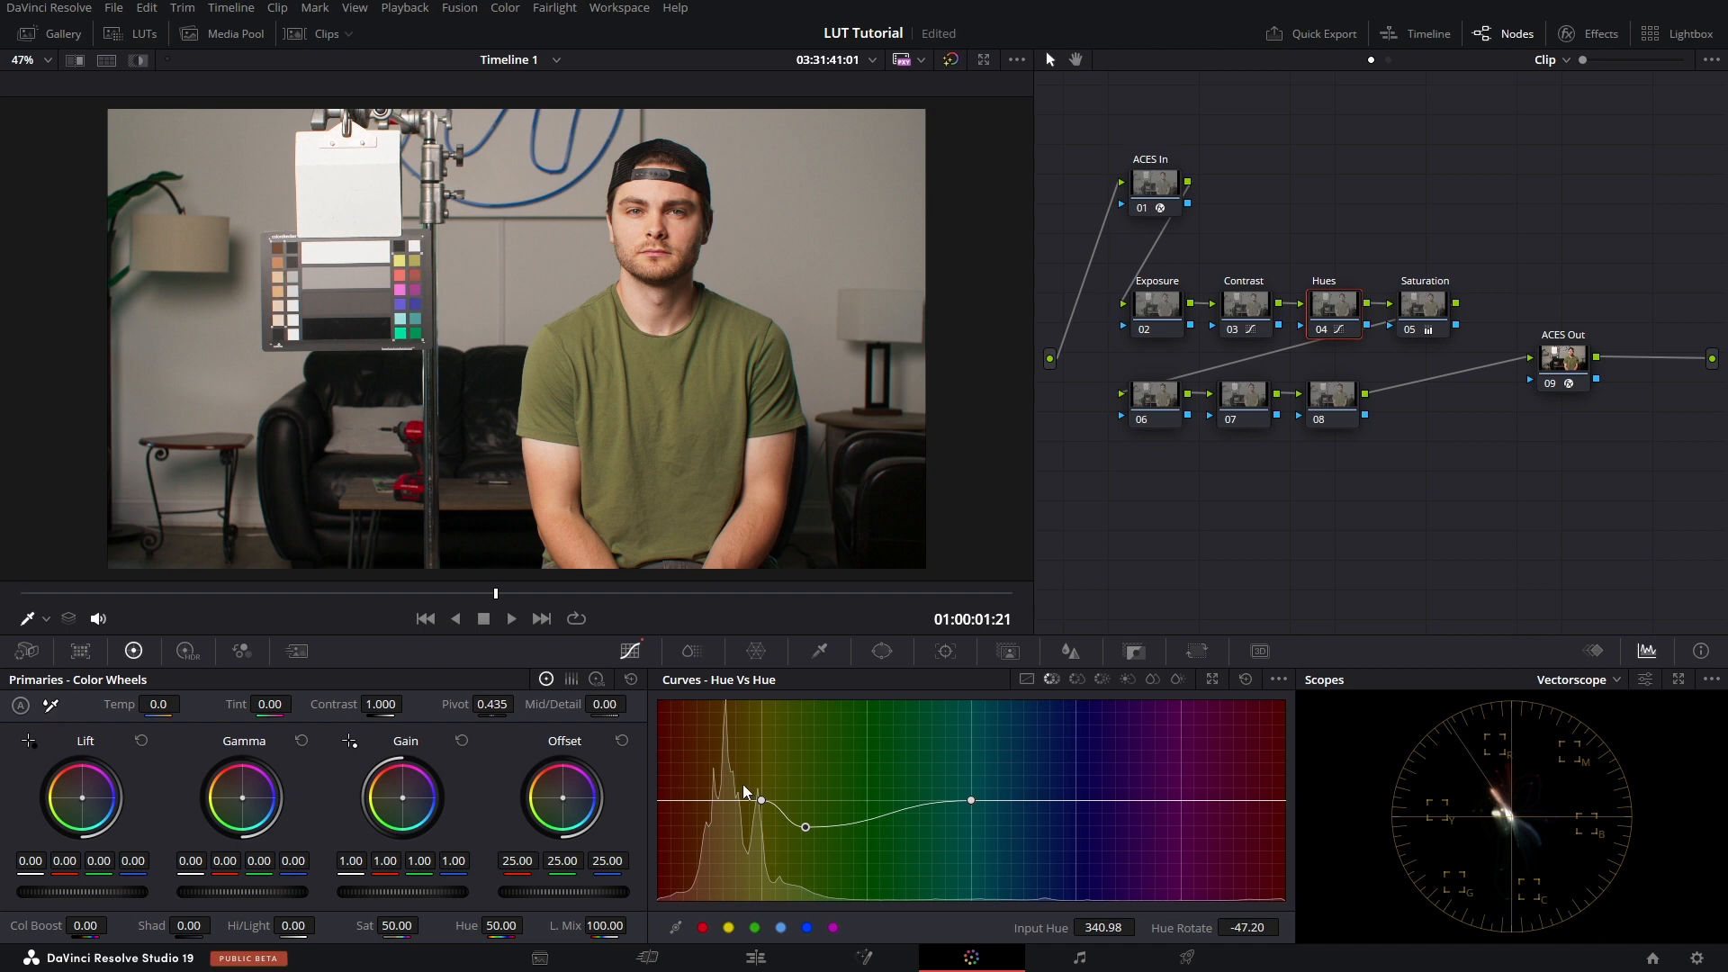
left_click(1245, 679)
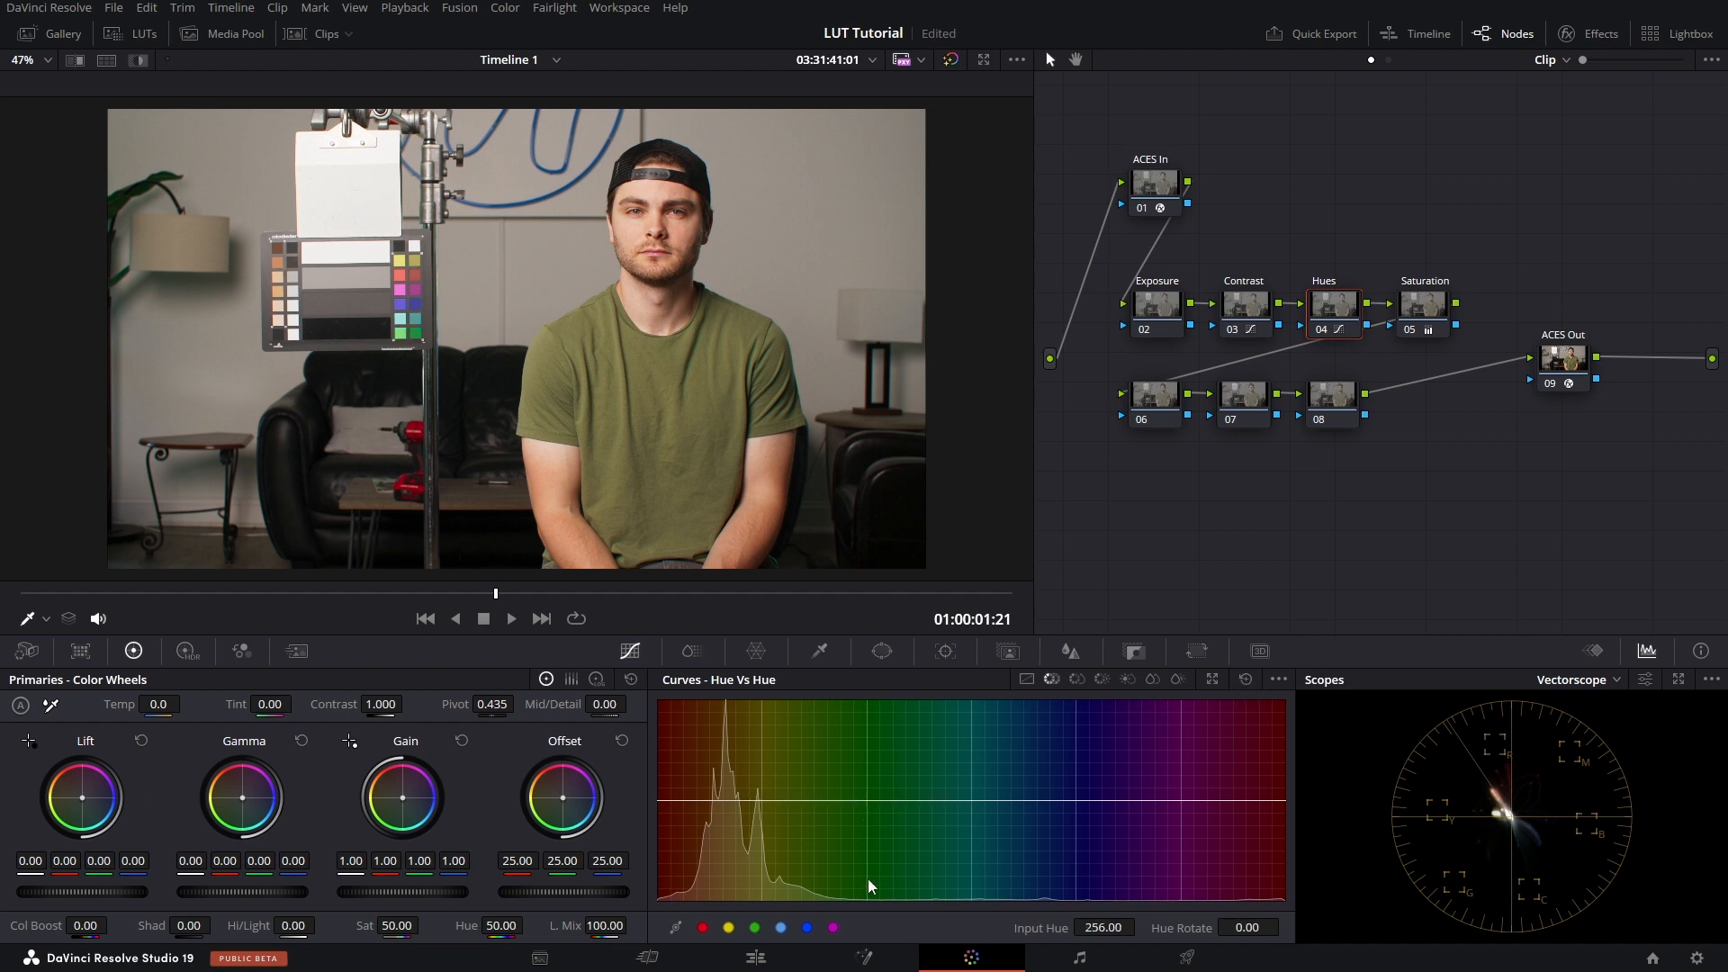
- Try a hue rotation of -112.80 on the cyans in the Hue Vs Hue curve, and reset the curve
left_click(780, 927)
left_click_drag(968, 799, 975, 864)
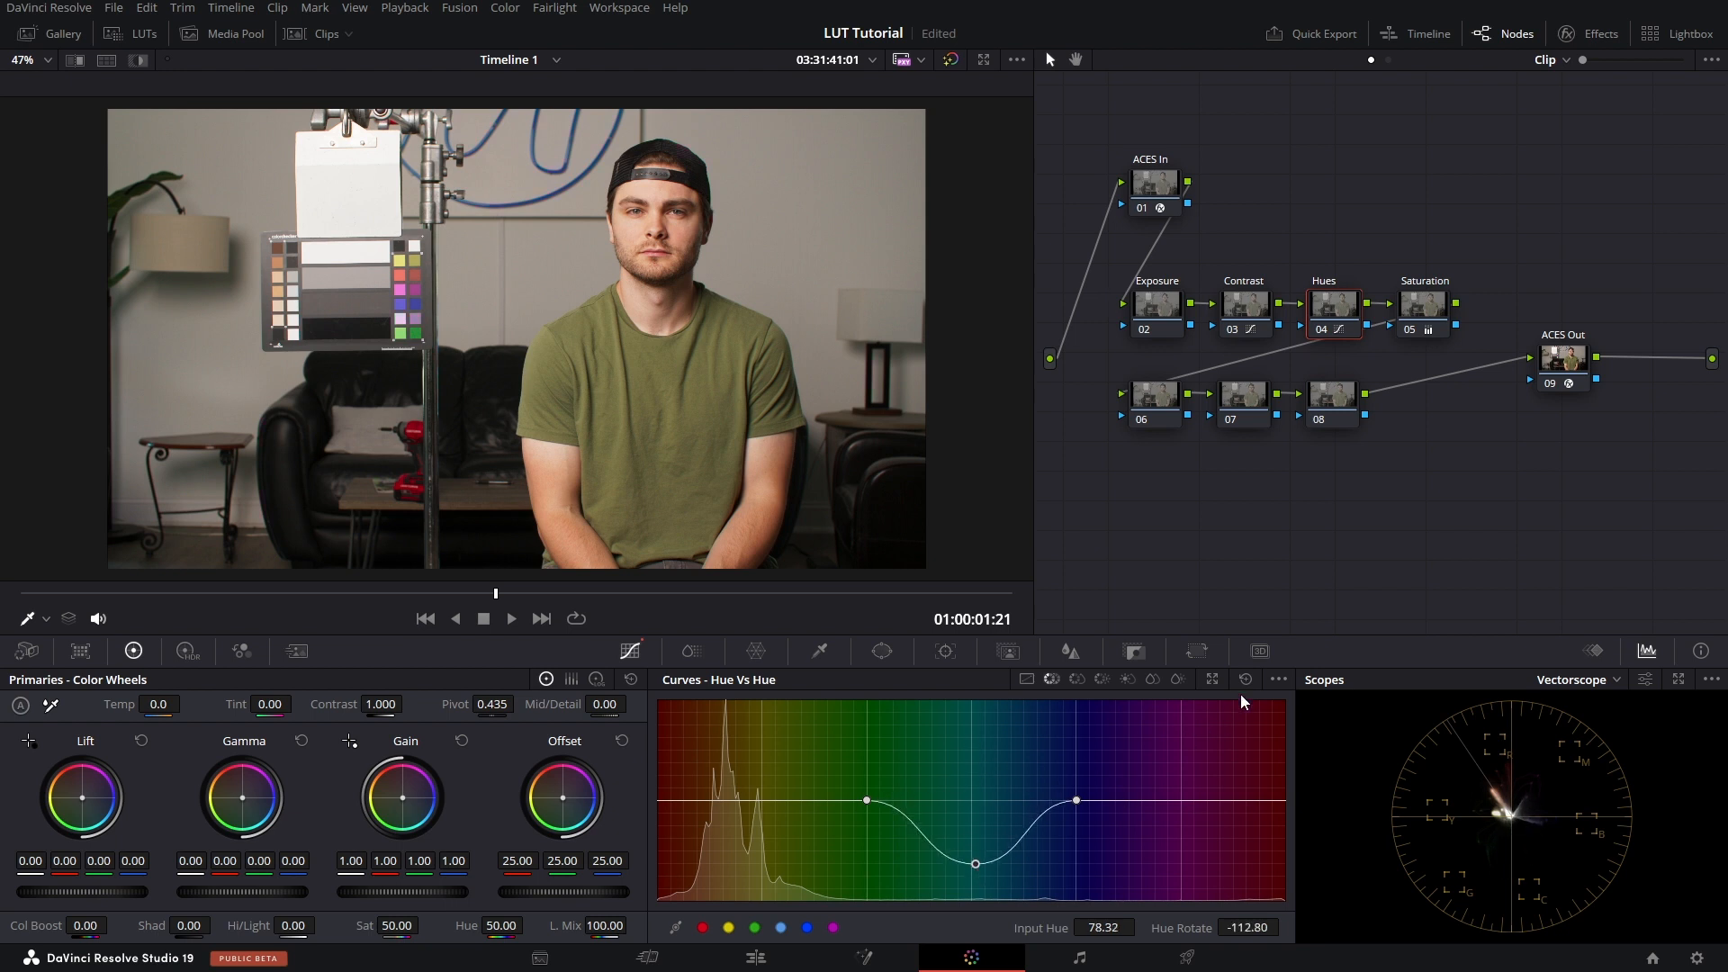
left_click(1246, 680)
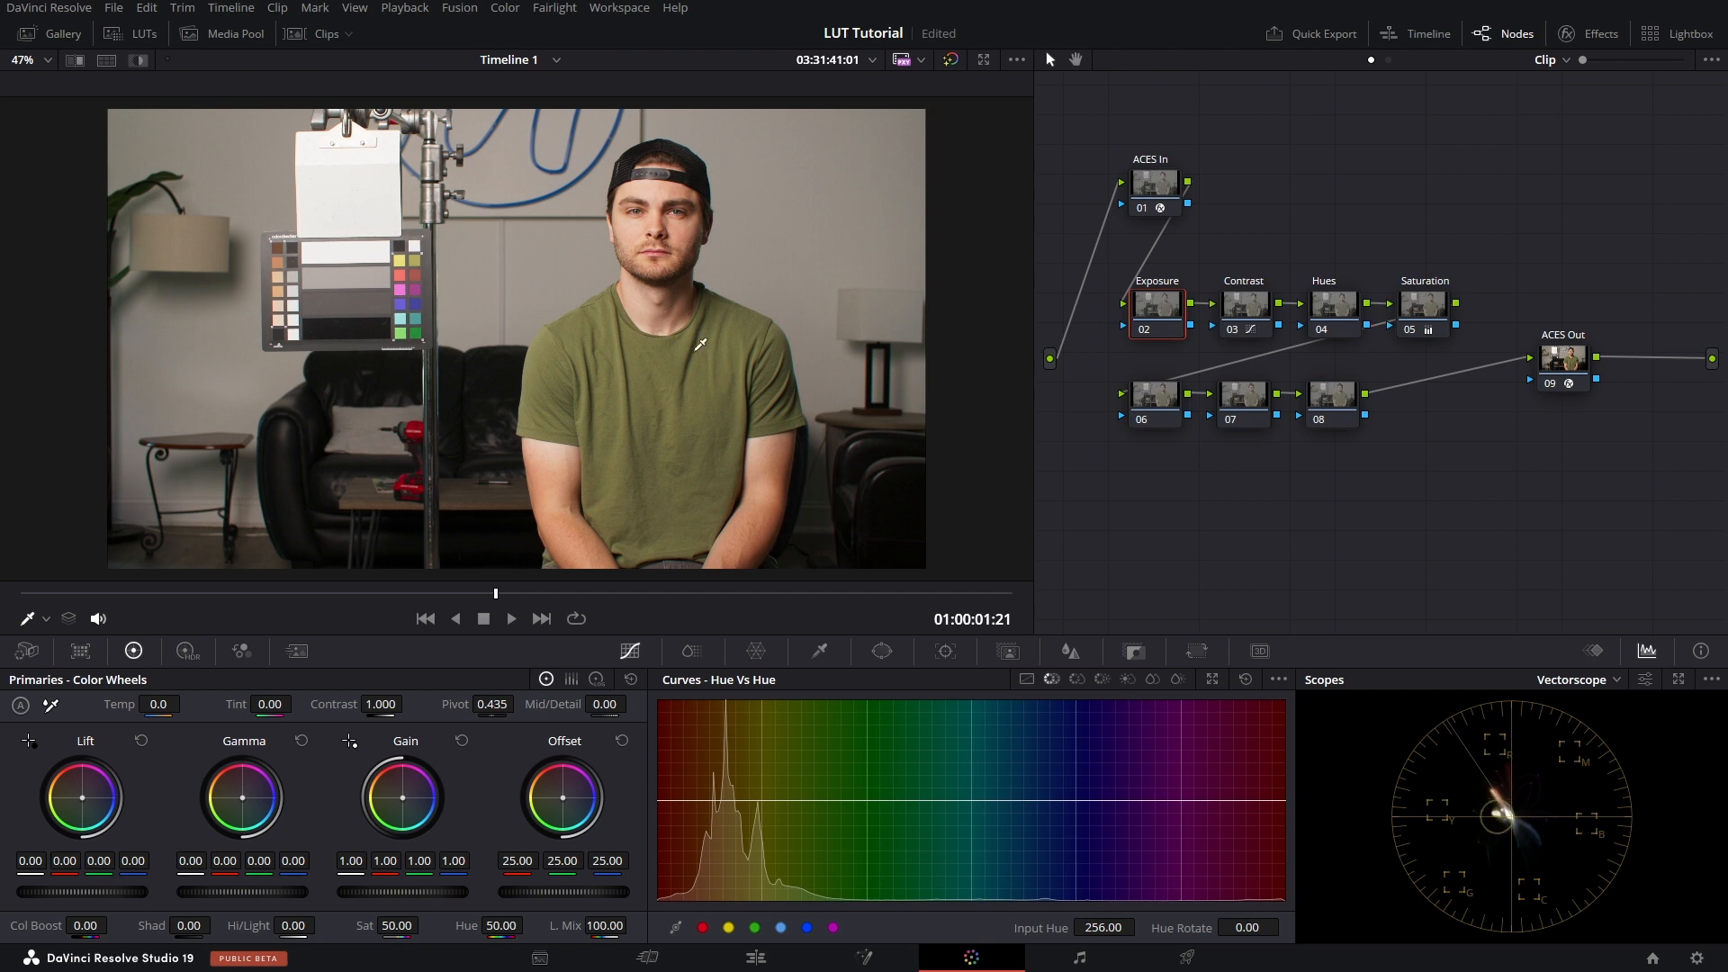
- Generate a 33 Point Cube LUT from the first clip's grade and hide the clip thumbnails
left_click(320, 35)
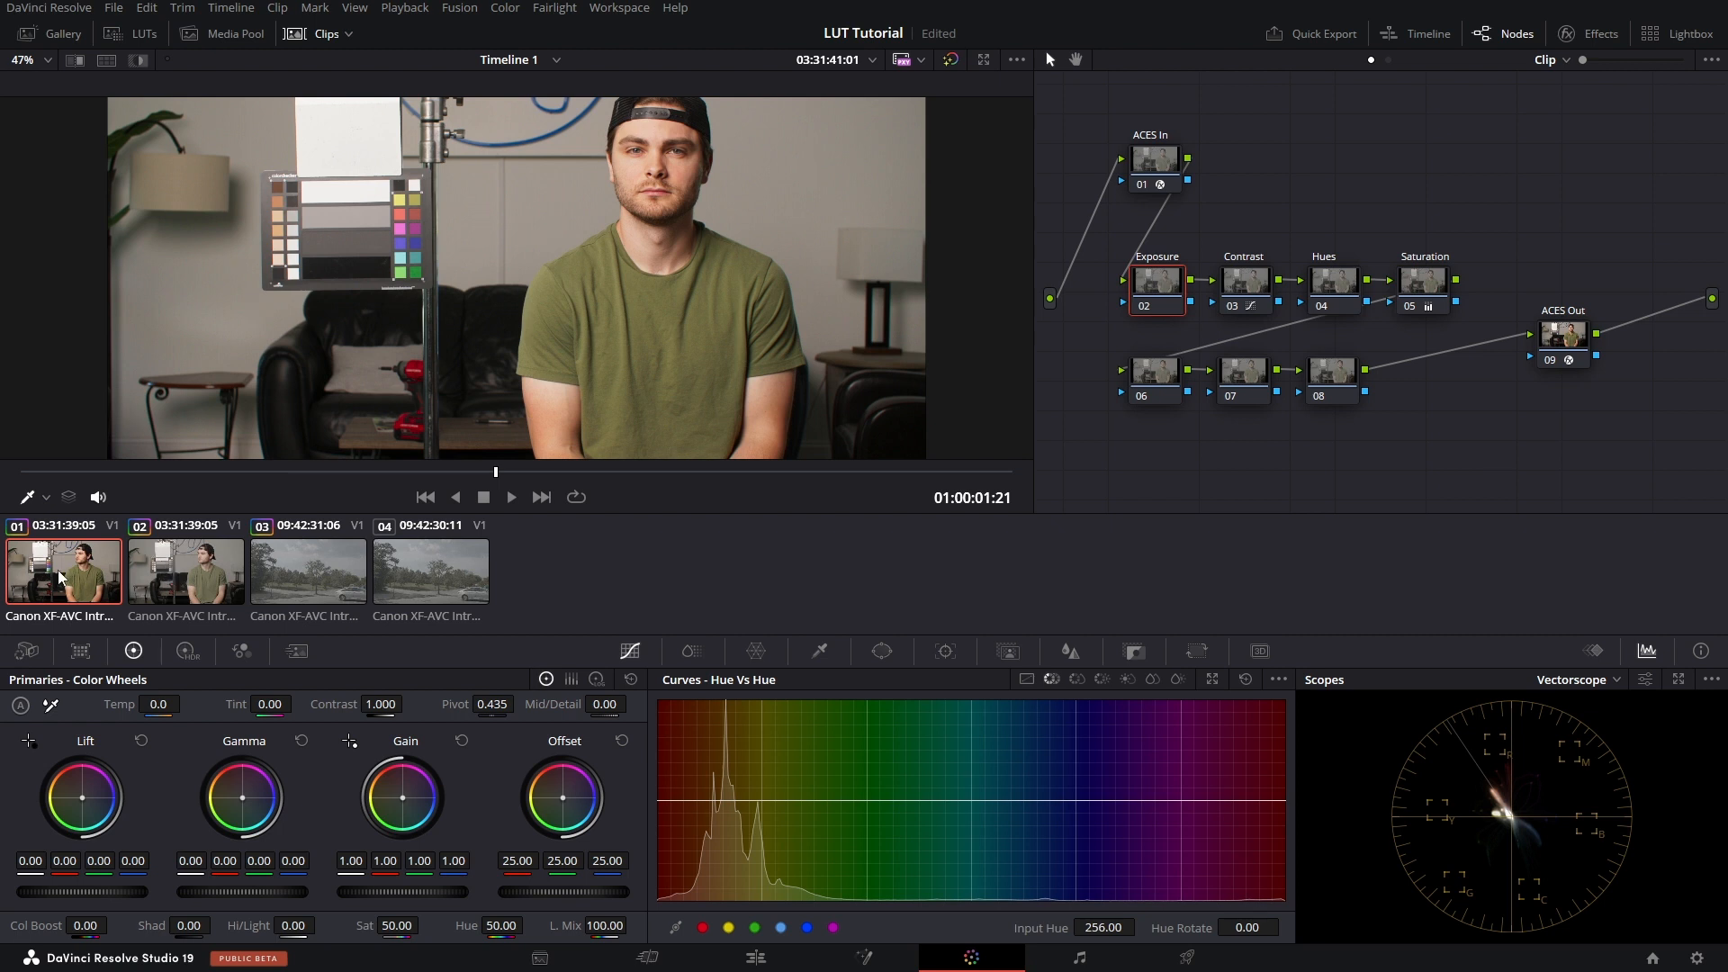
left_click(306, 35)
left_click(306, 35)
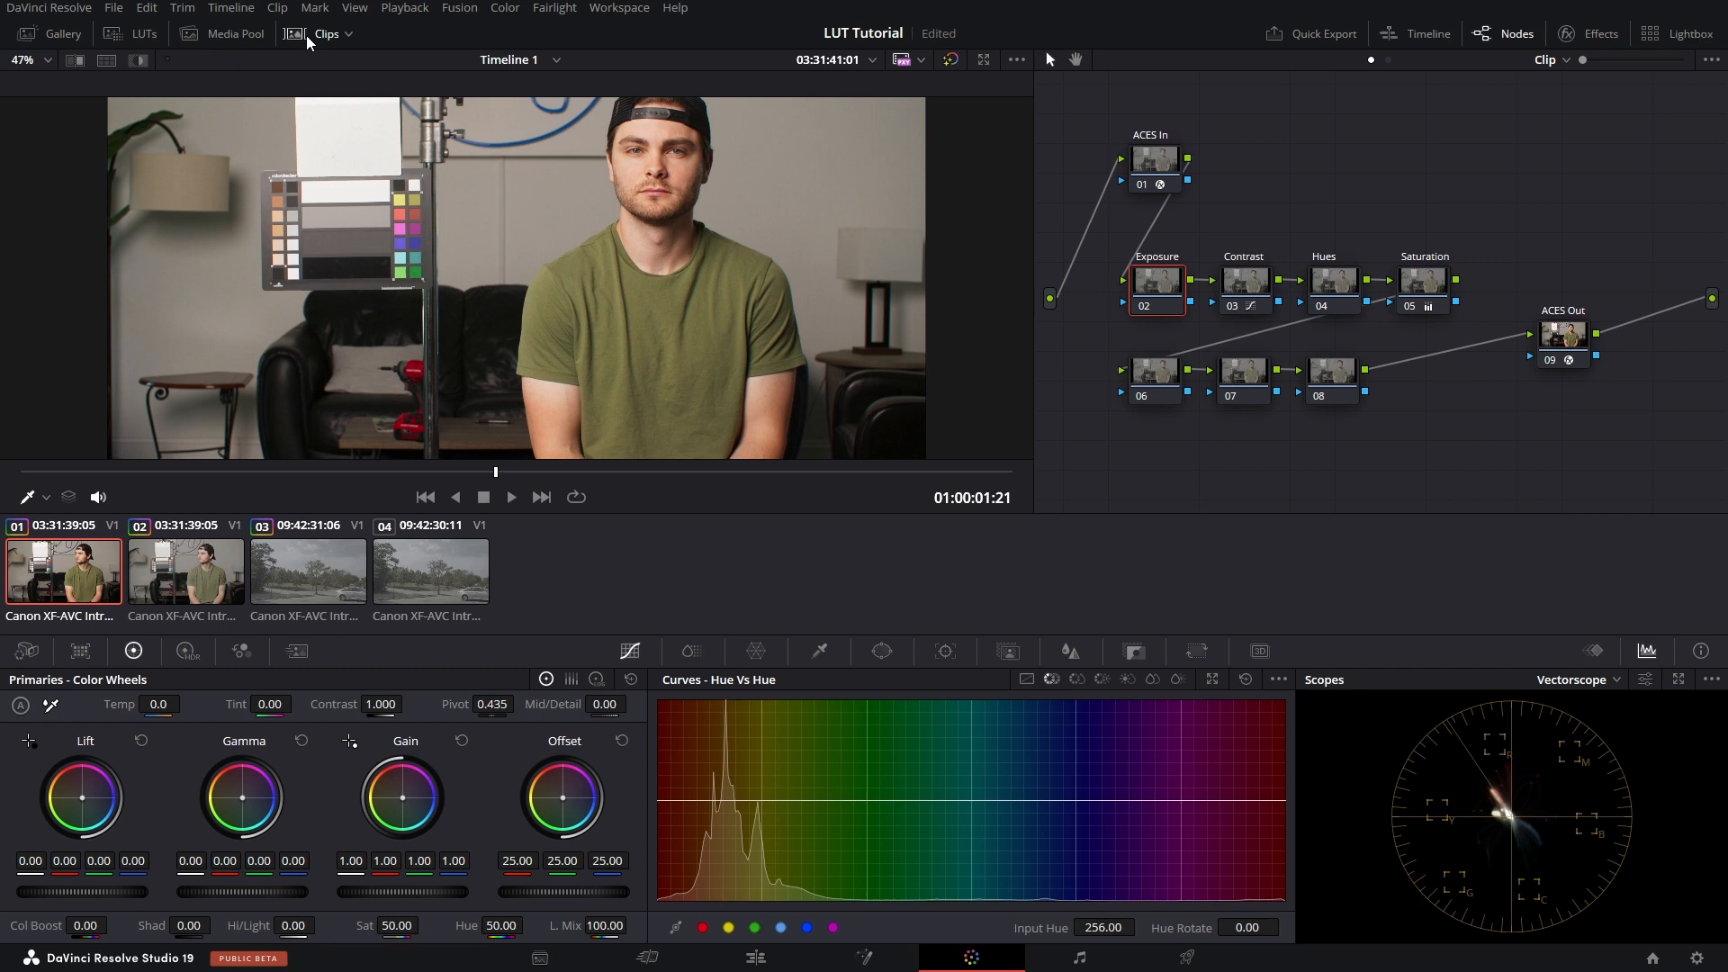
right_click(72, 576)
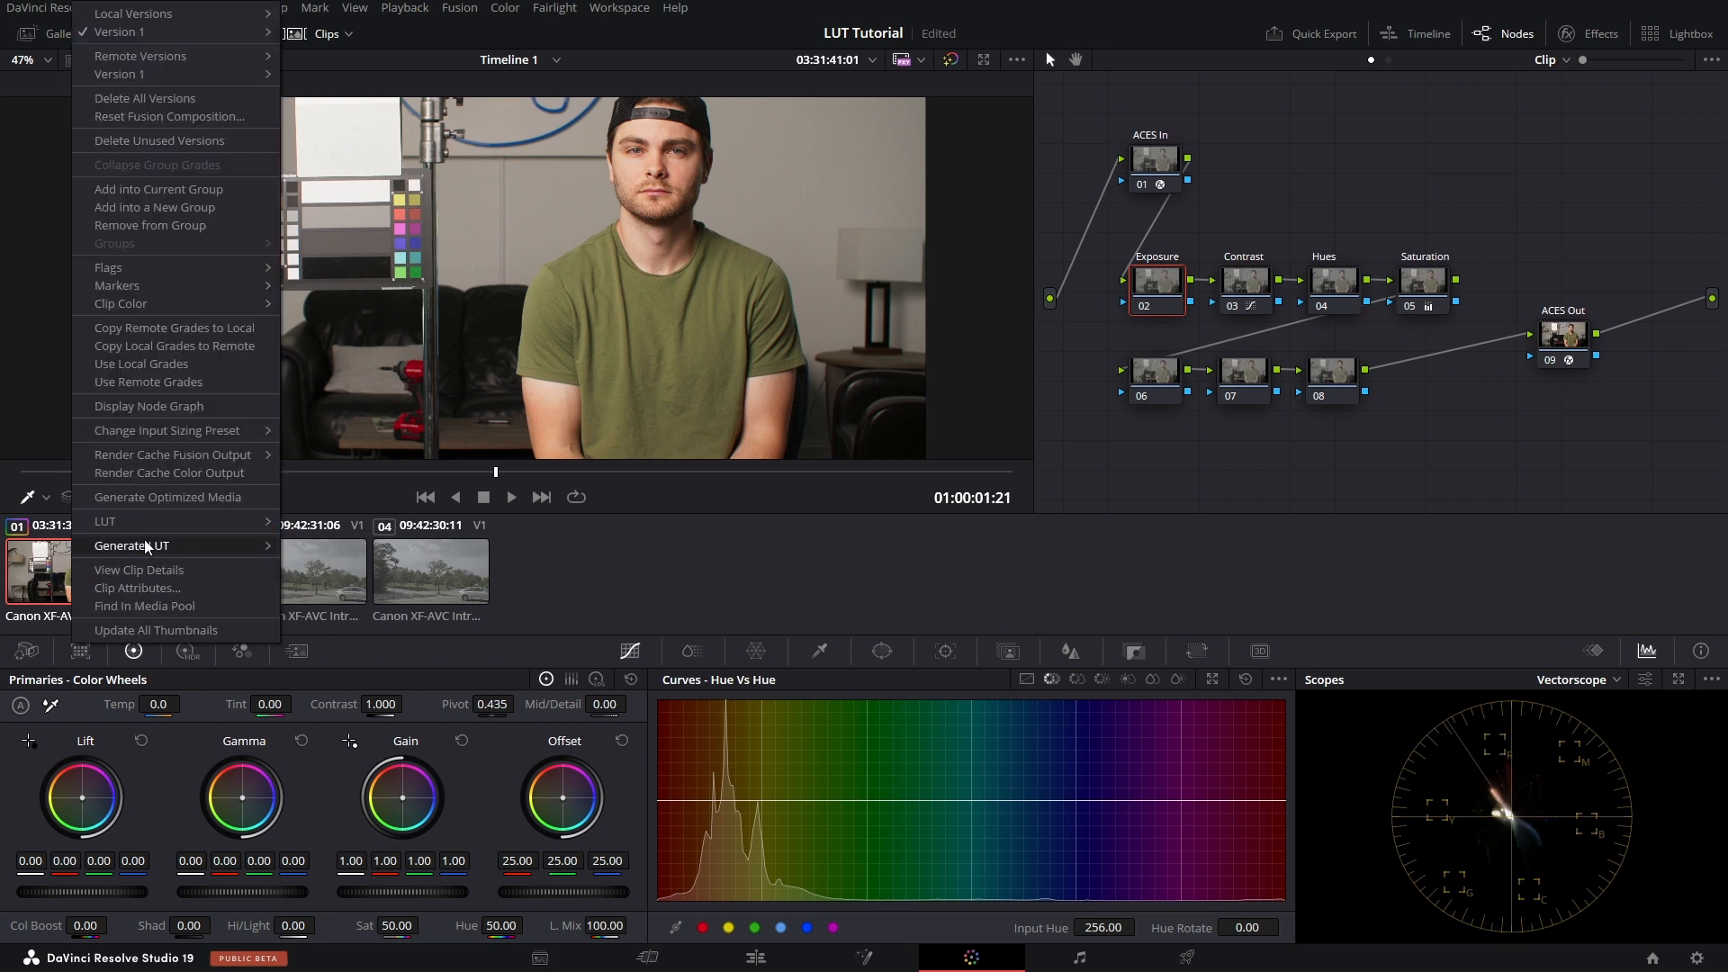
mouse_move(154, 550)
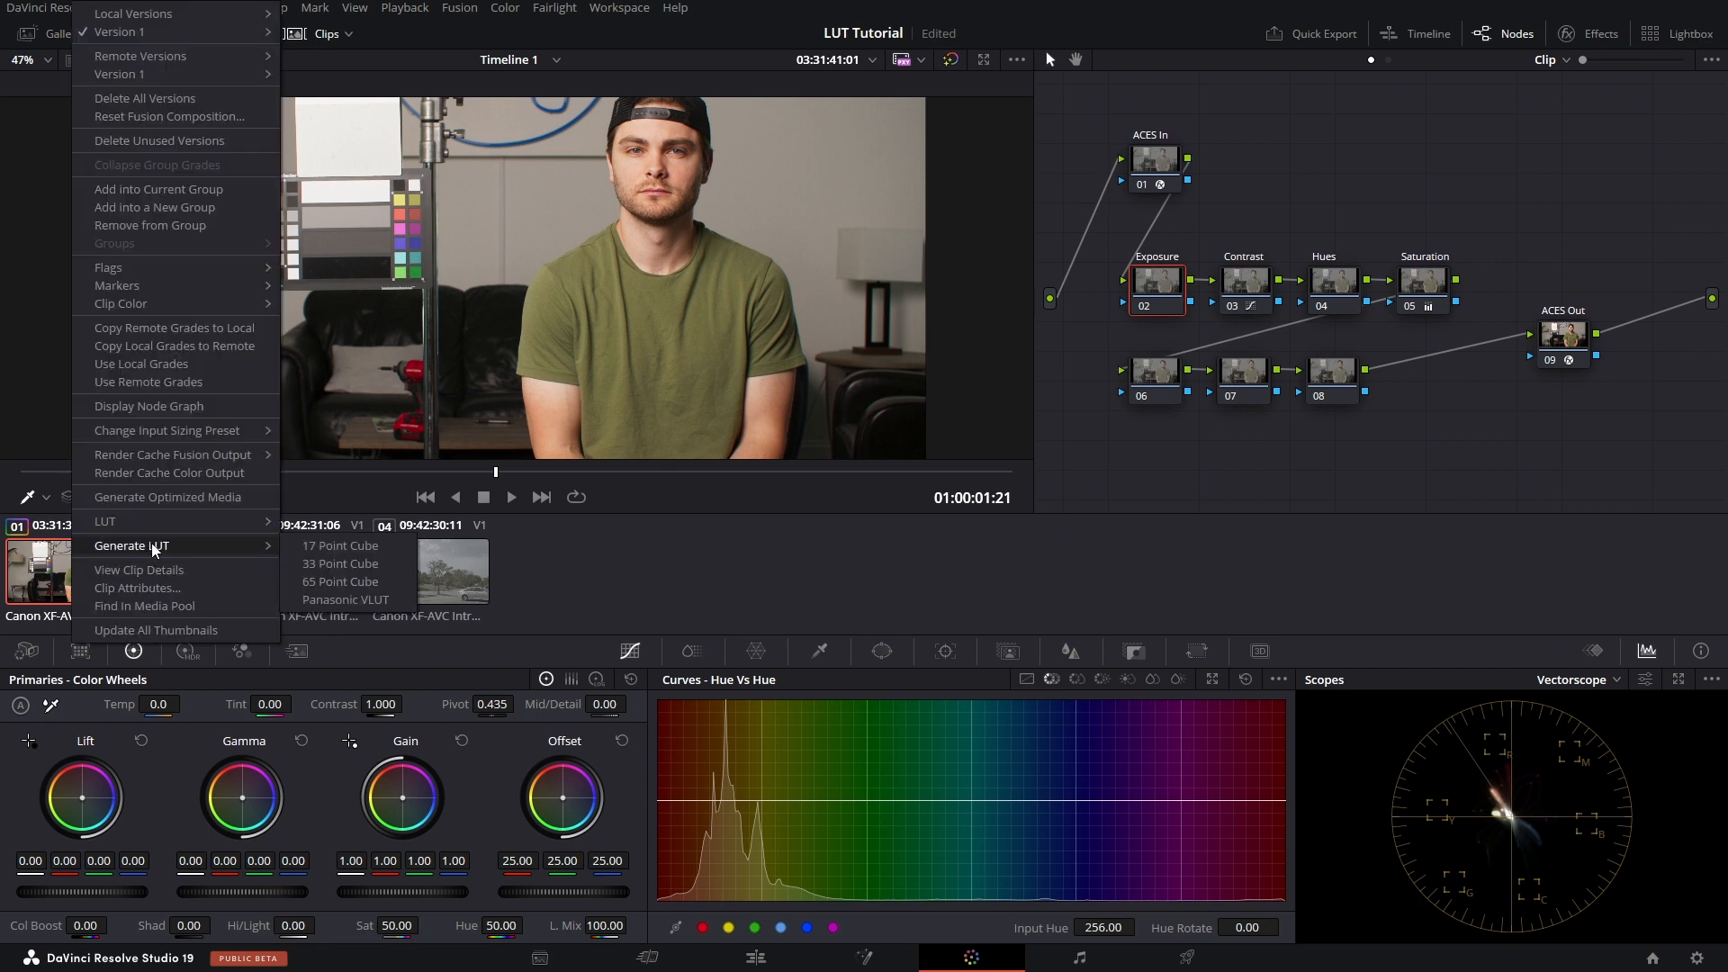
left_click(349, 566)
left_click(599, 563)
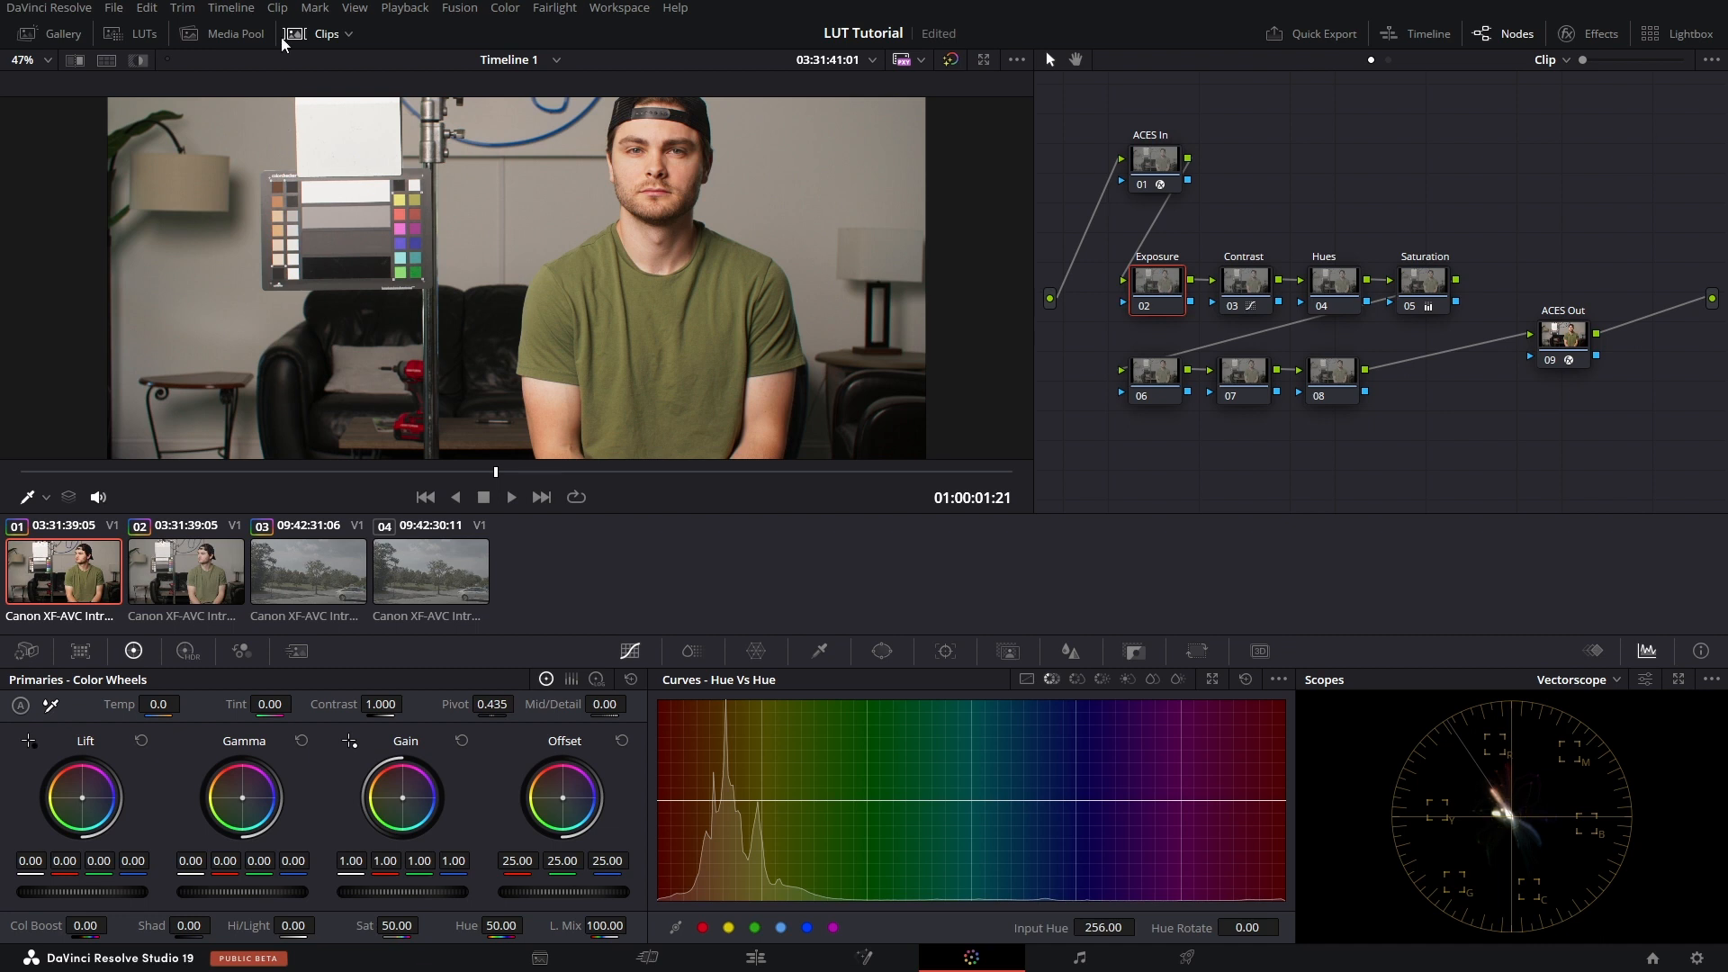
left_click(311, 33)
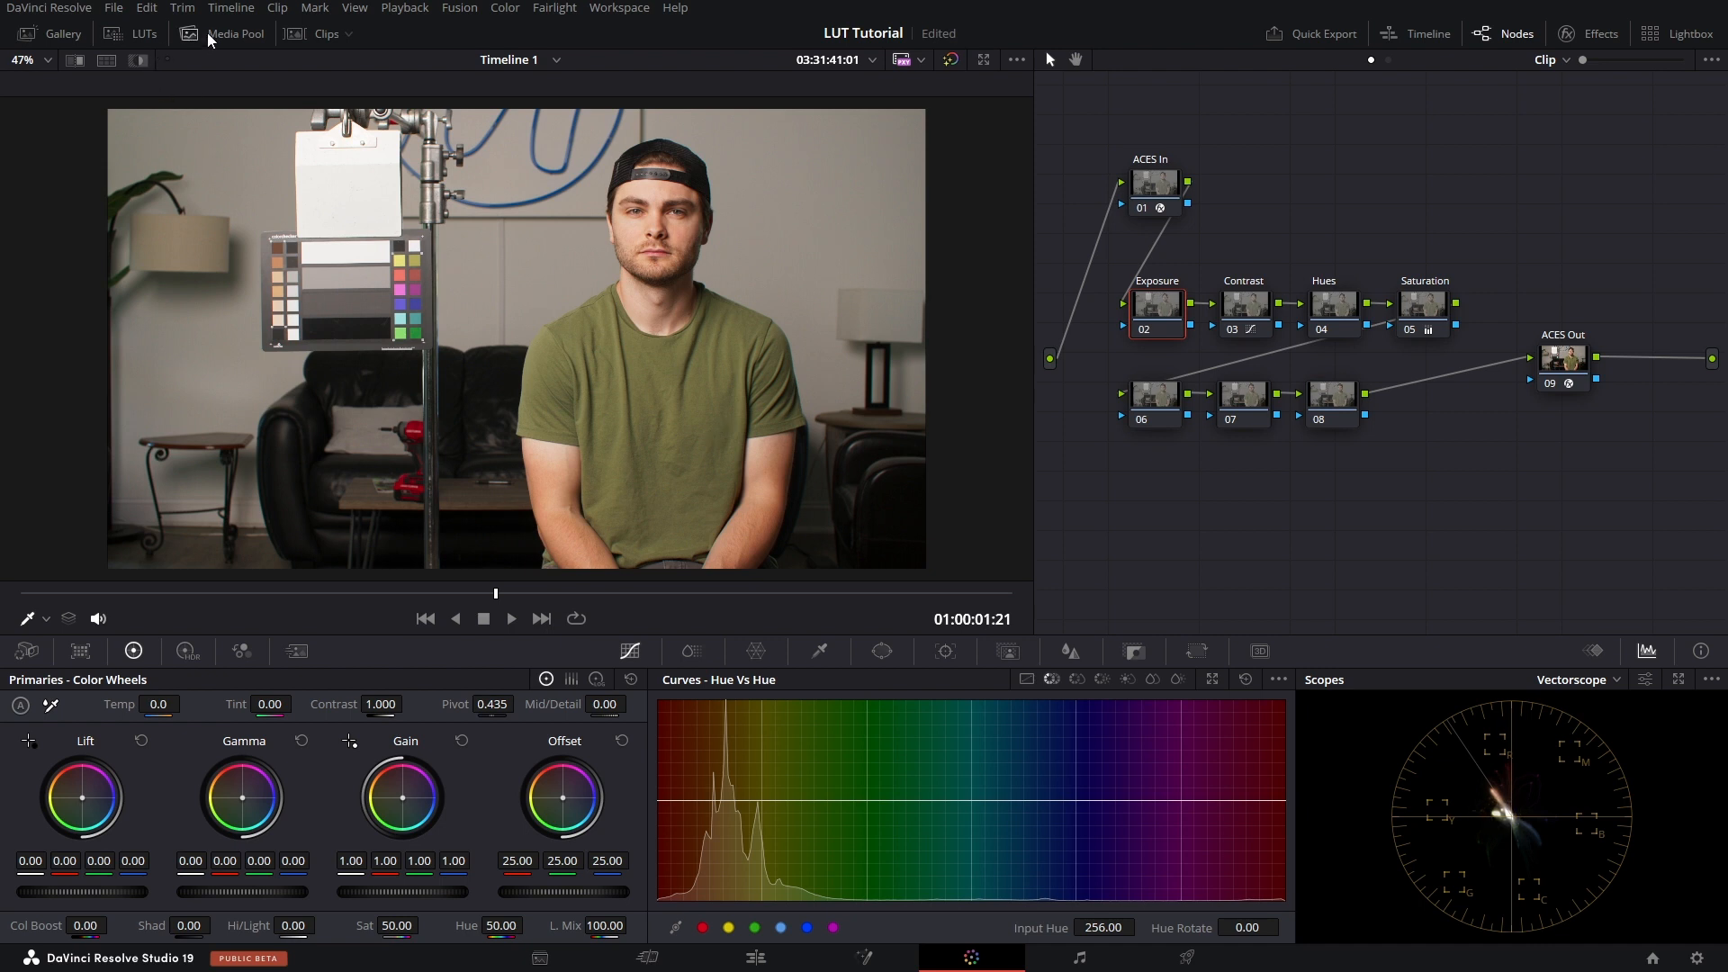
- Reset all grades and nodes on the parking-lot clip and park the playhead near the middle of it
left_click(298, 39)
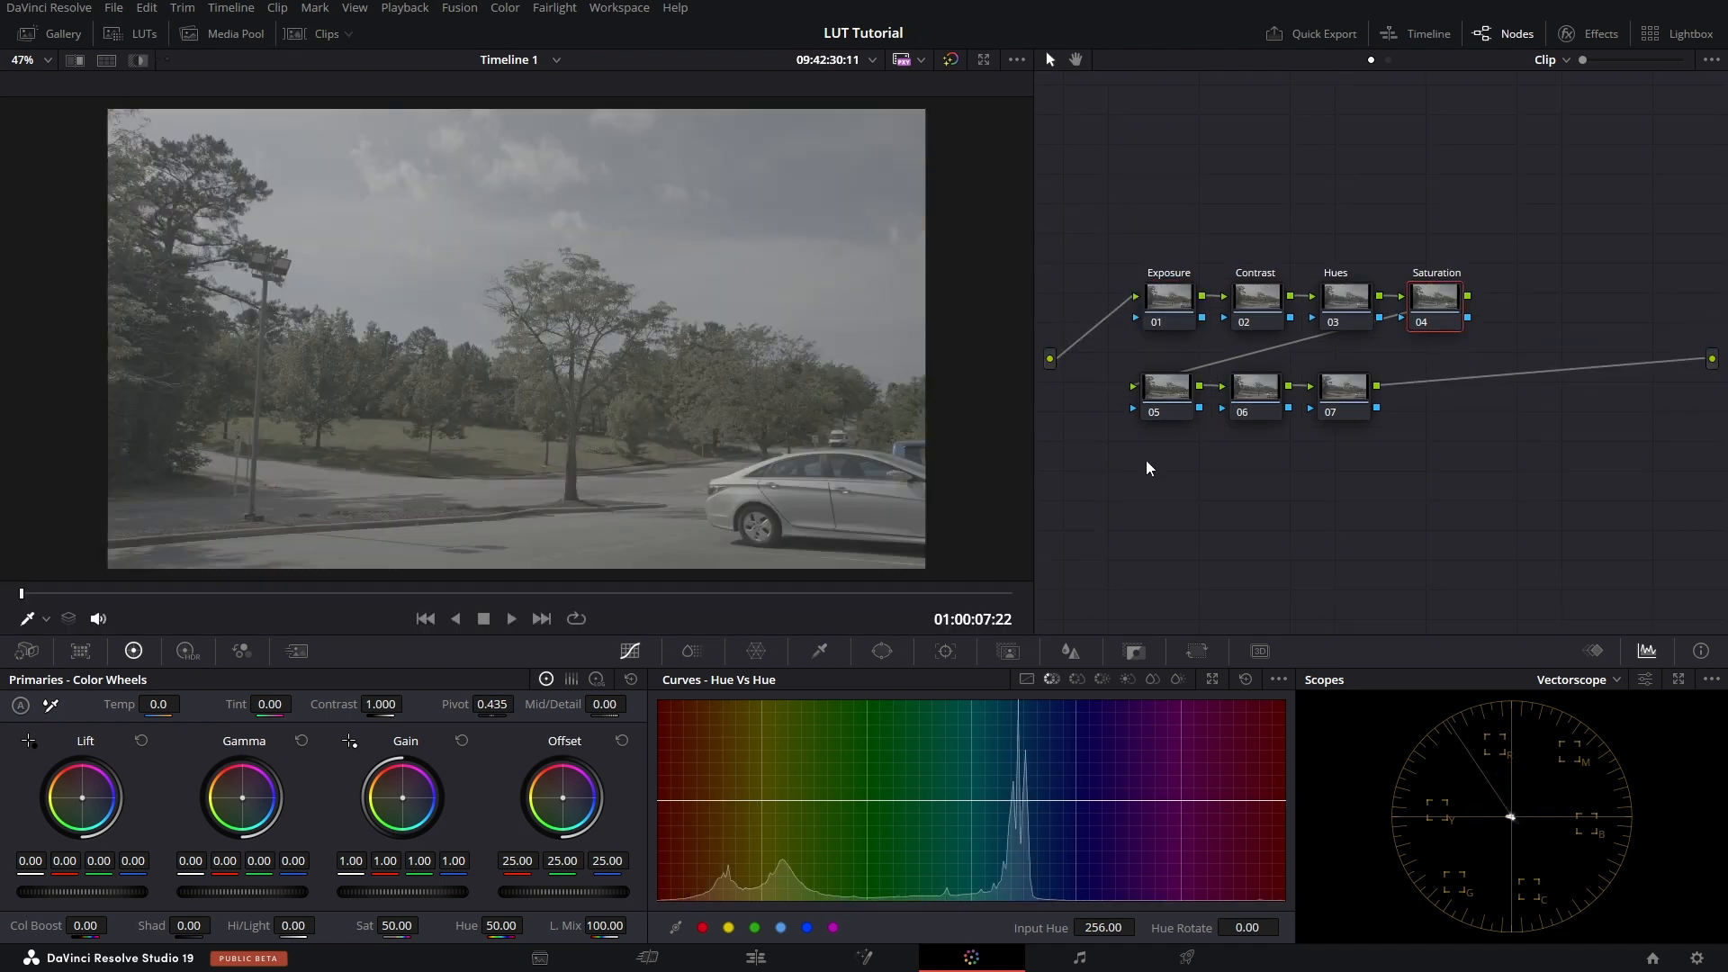
right_click(1215, 466)
left_click(1251, 481)
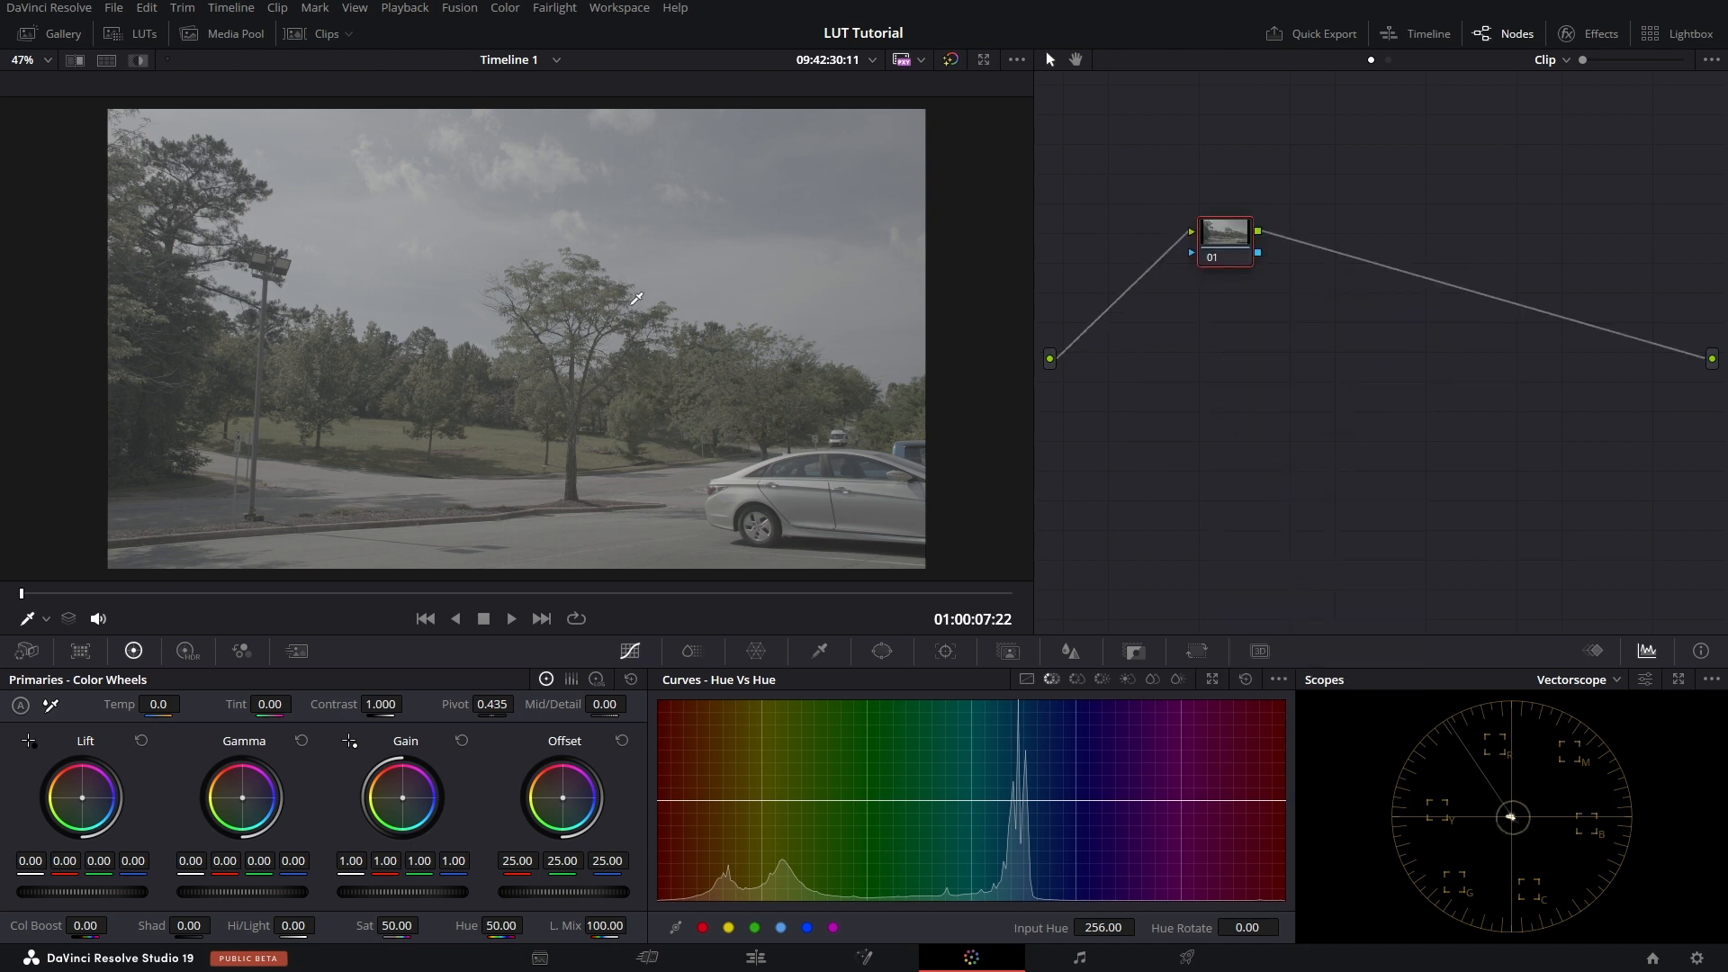
scroll(633, 306, "down", 1)
scroll(633, 306, "up", 1)
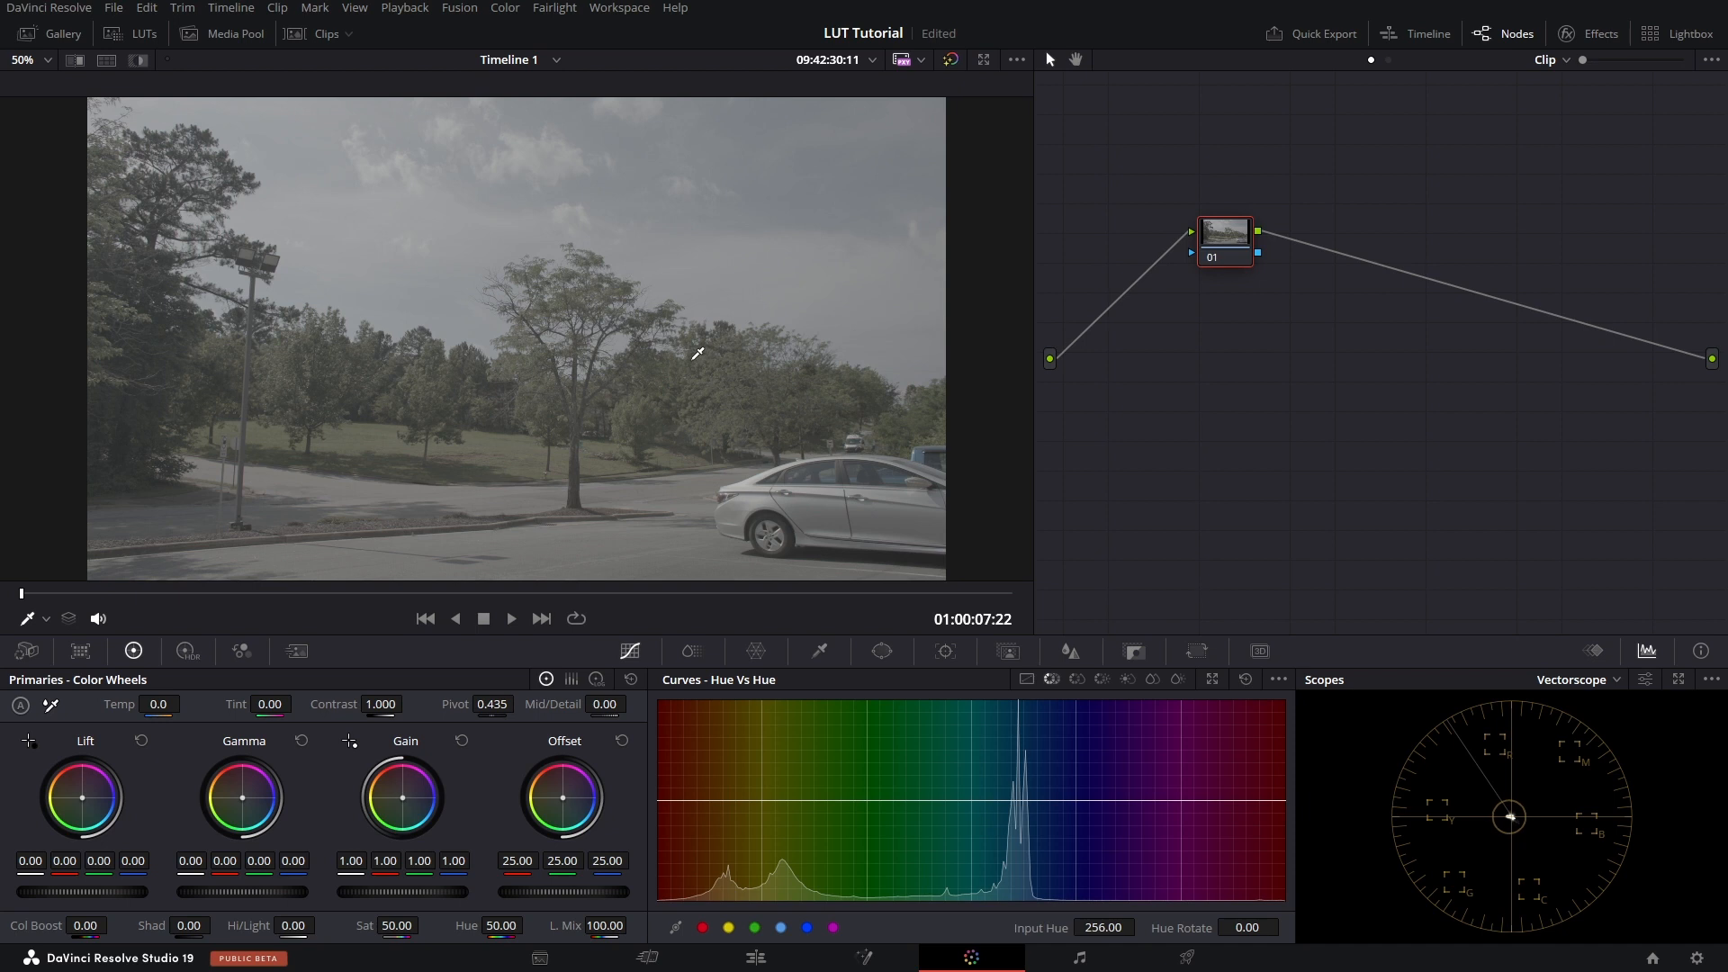
left_click(502, 593)
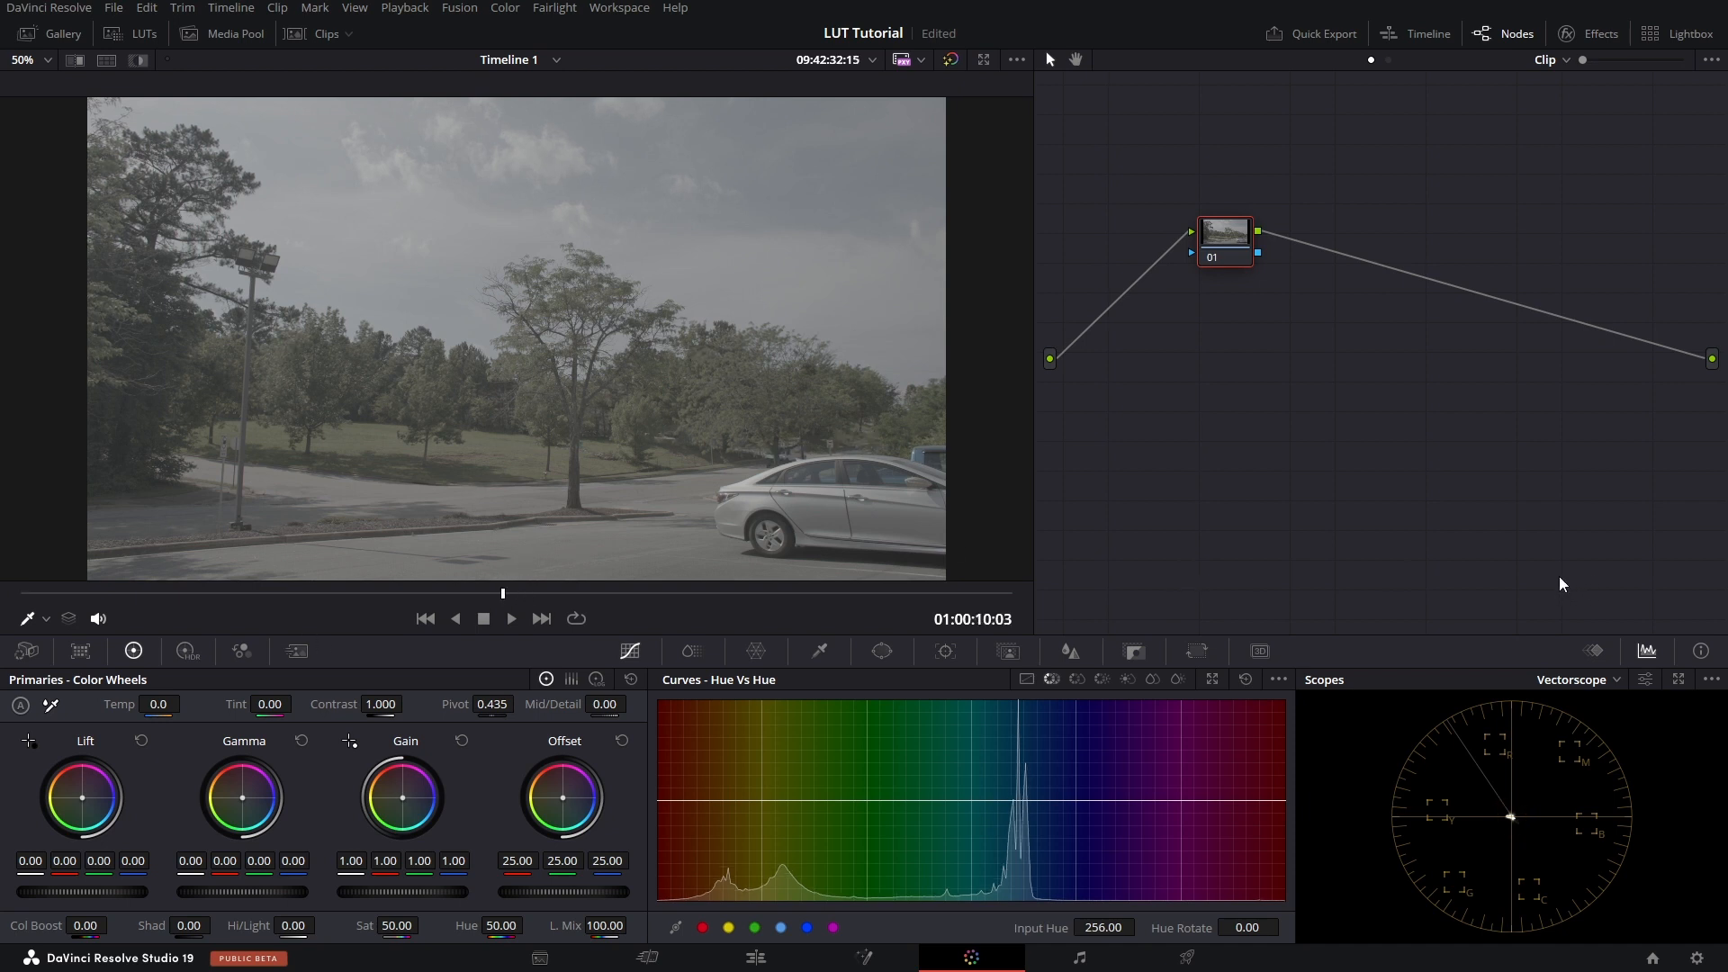
- Open the LUT folder from the project's Color Management settings, examine the files in its Custom folder, and cancel the settings
left_click(1698, 959)
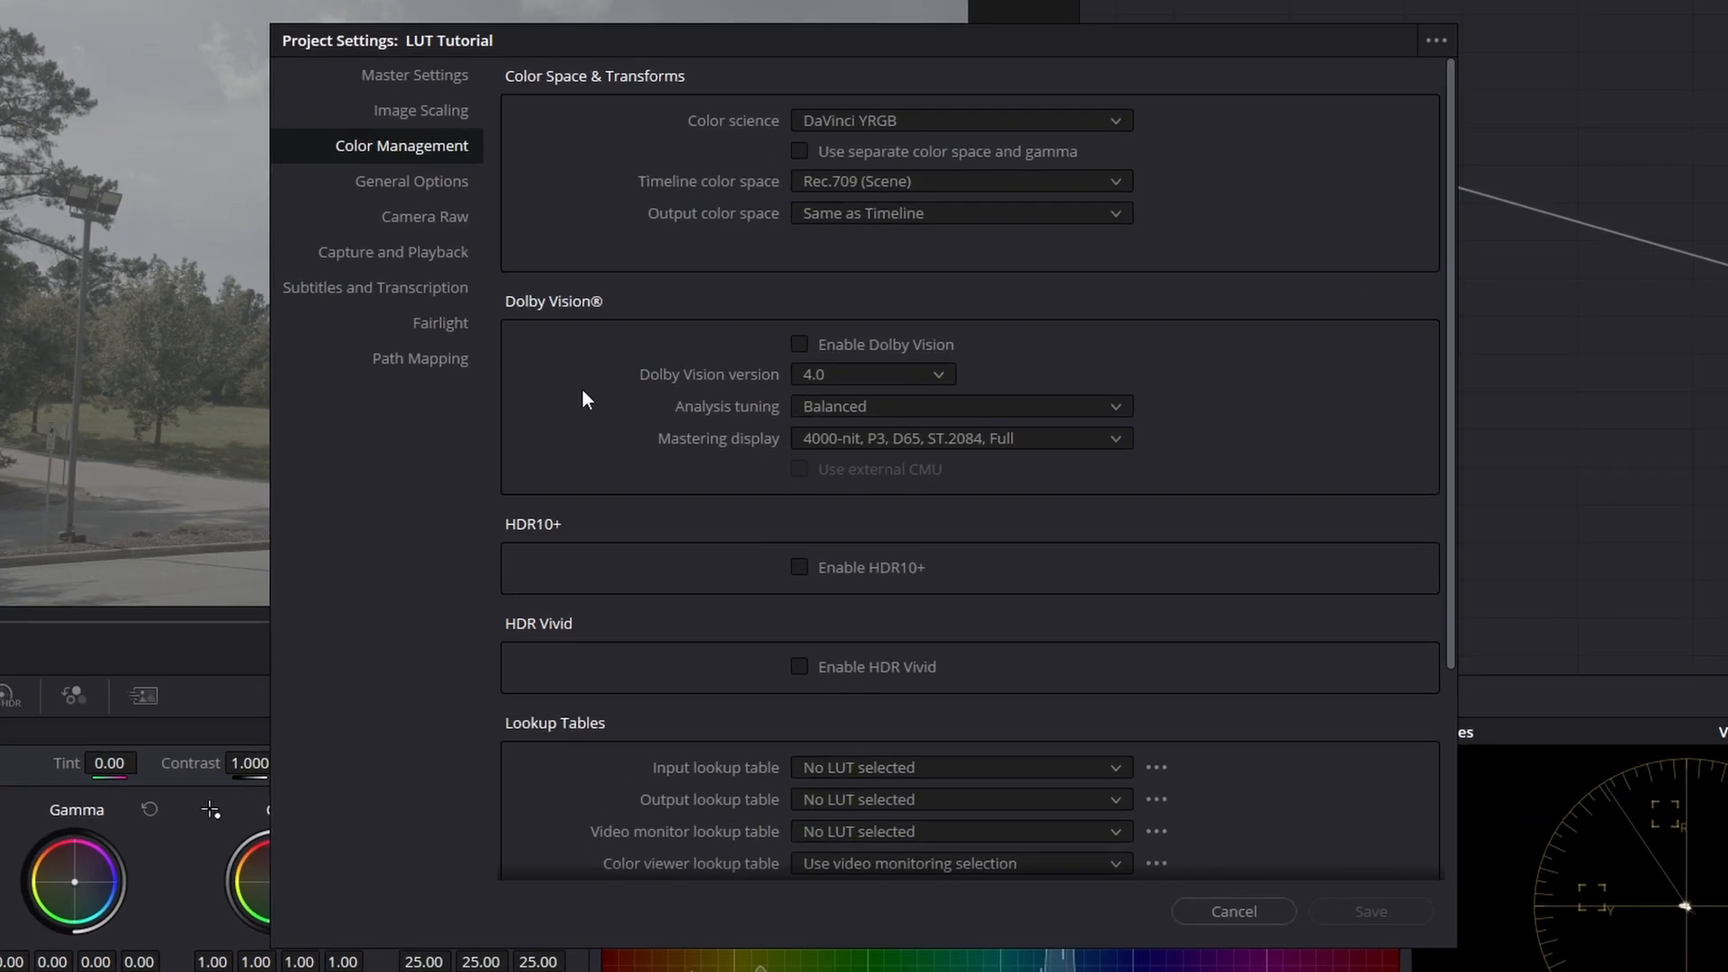
scroll(594, 423, "down", 3)
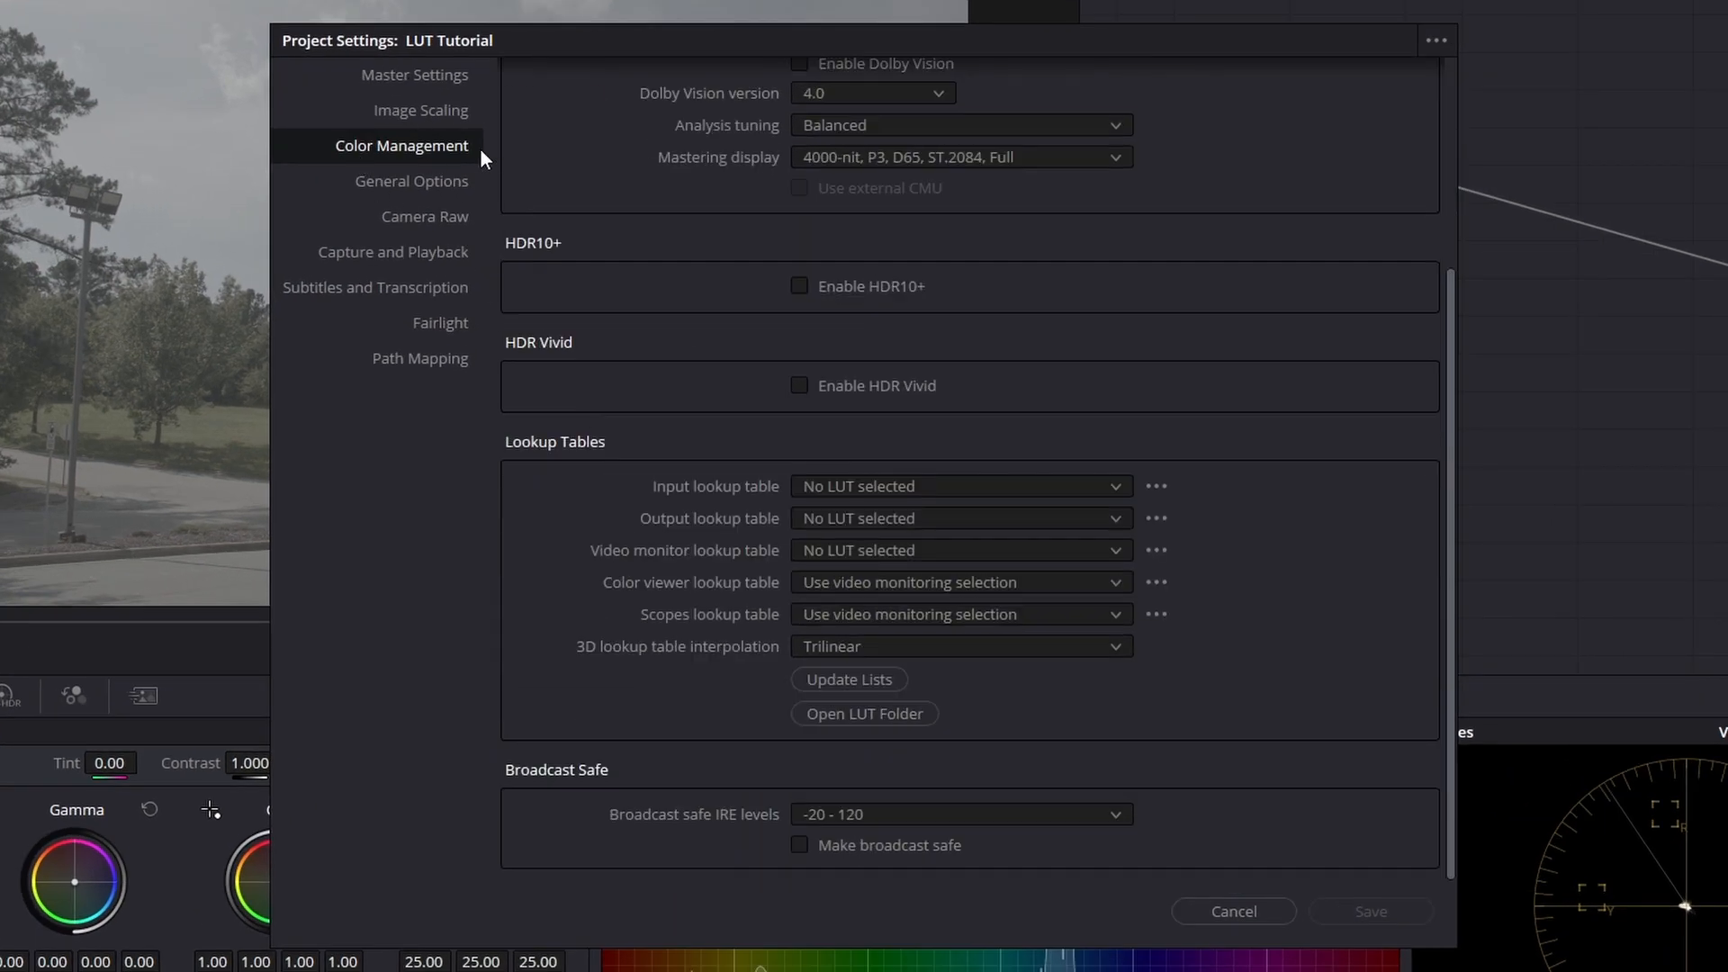
left_click(869, 715)
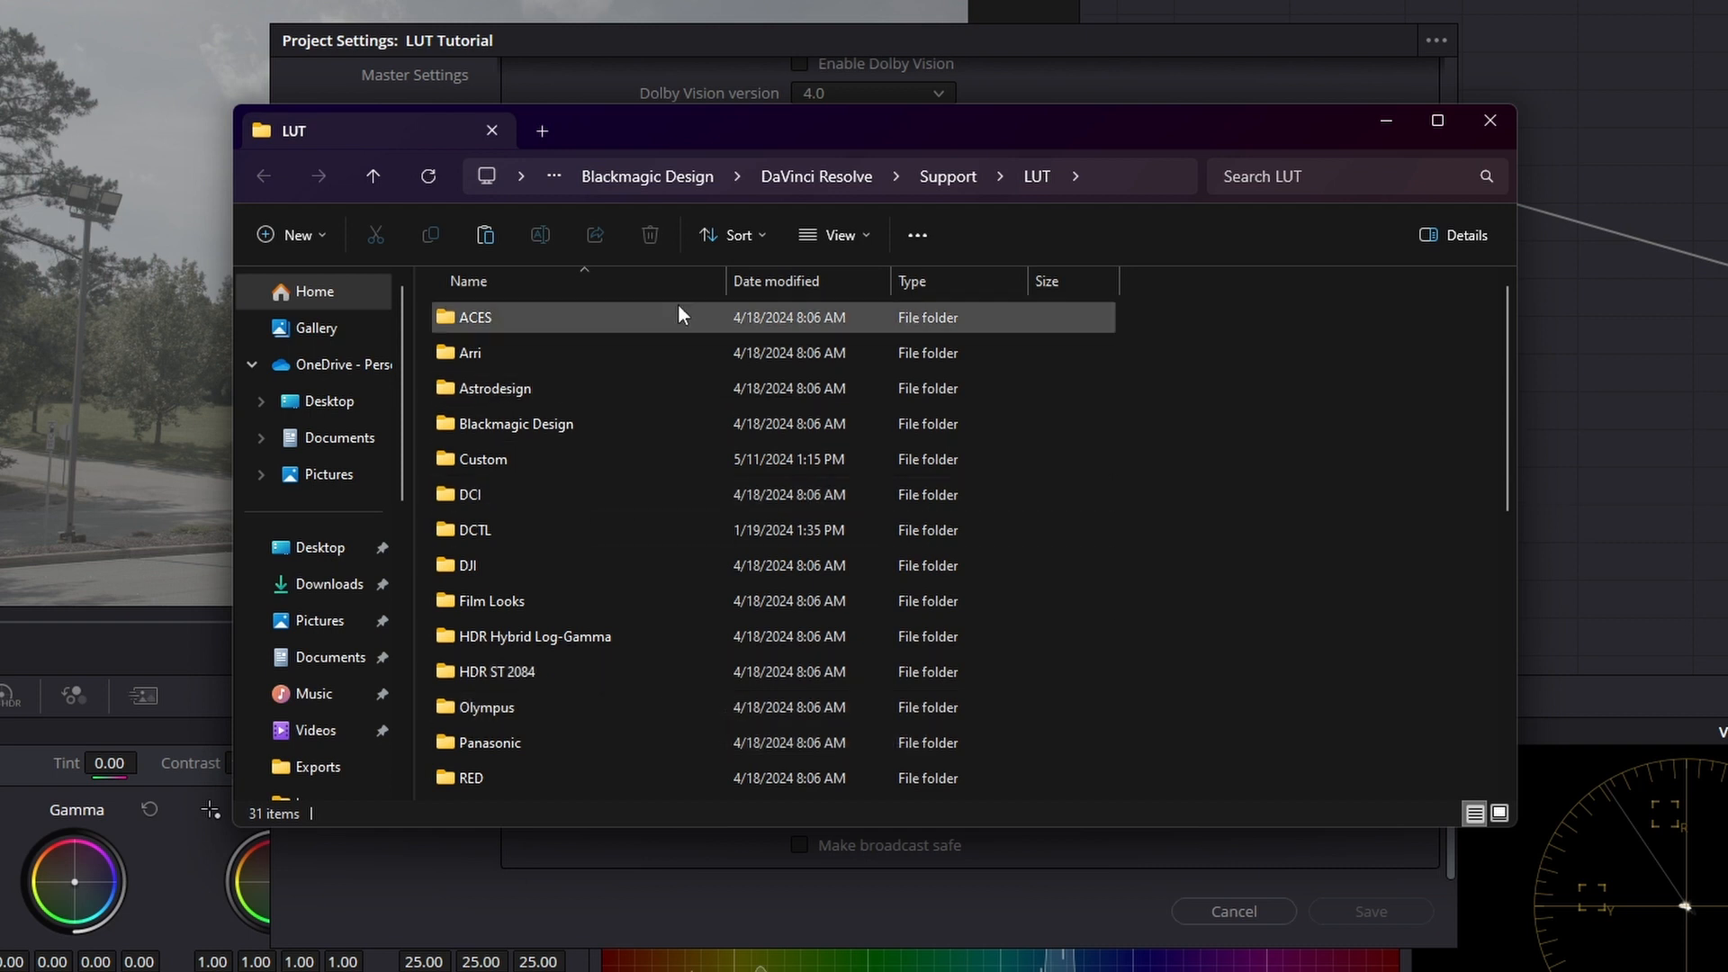
double_click(592, 461)
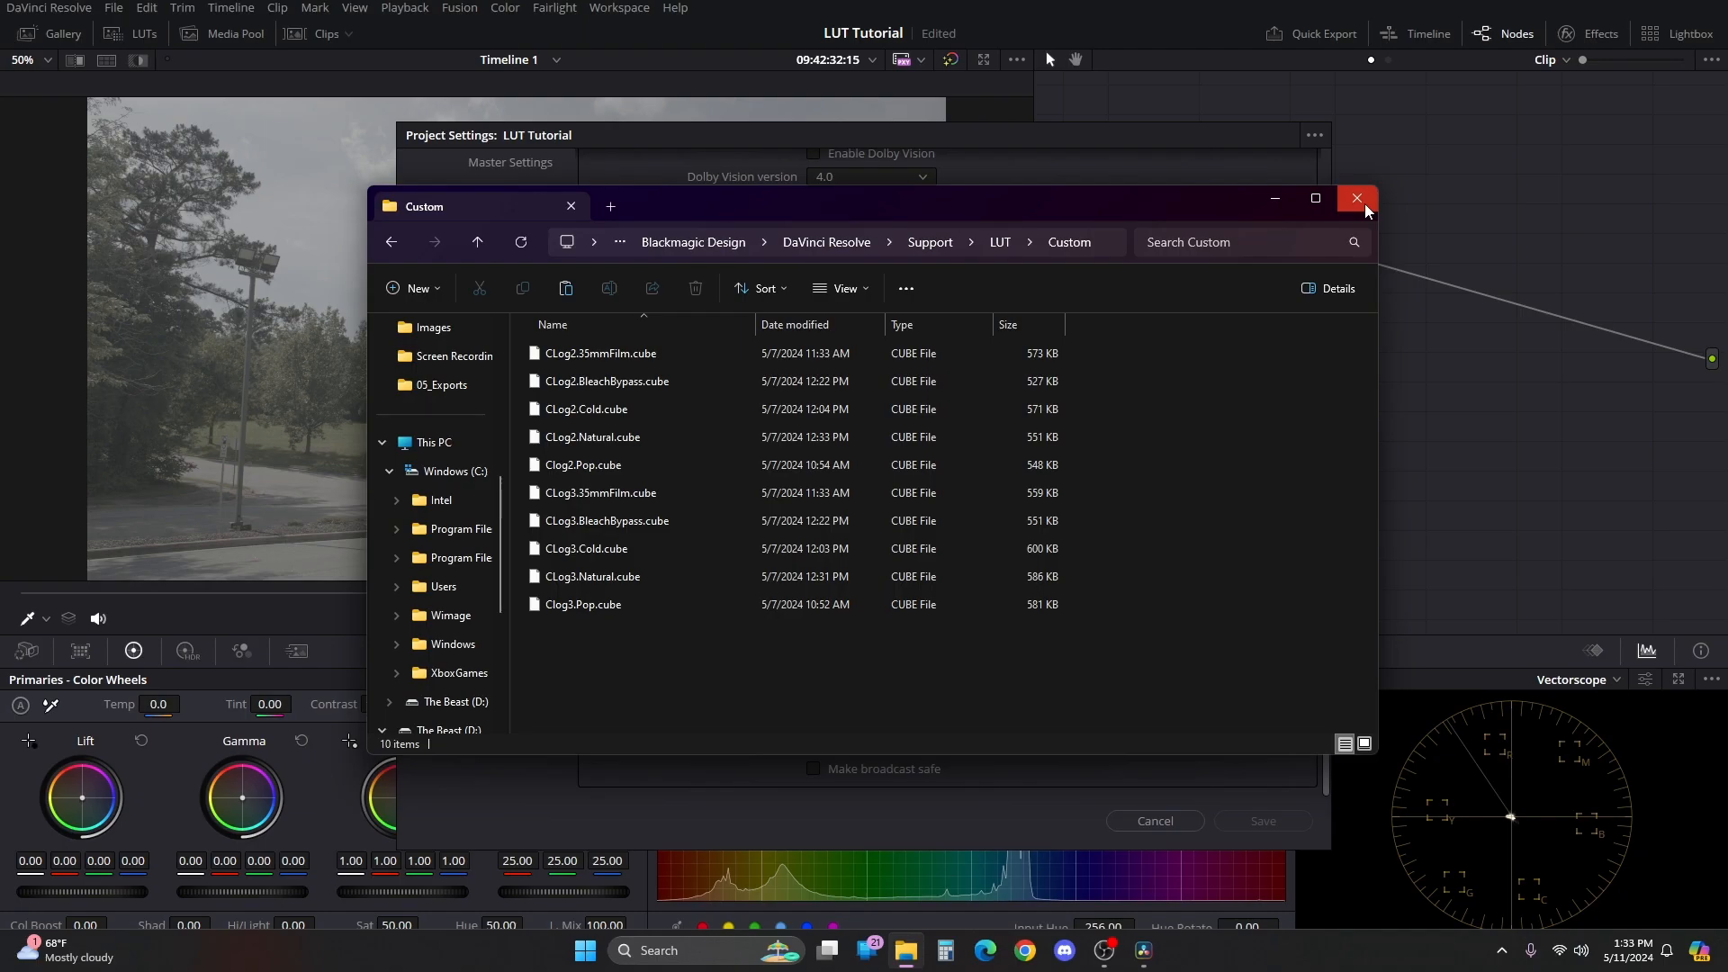
left_click(1356, 198)
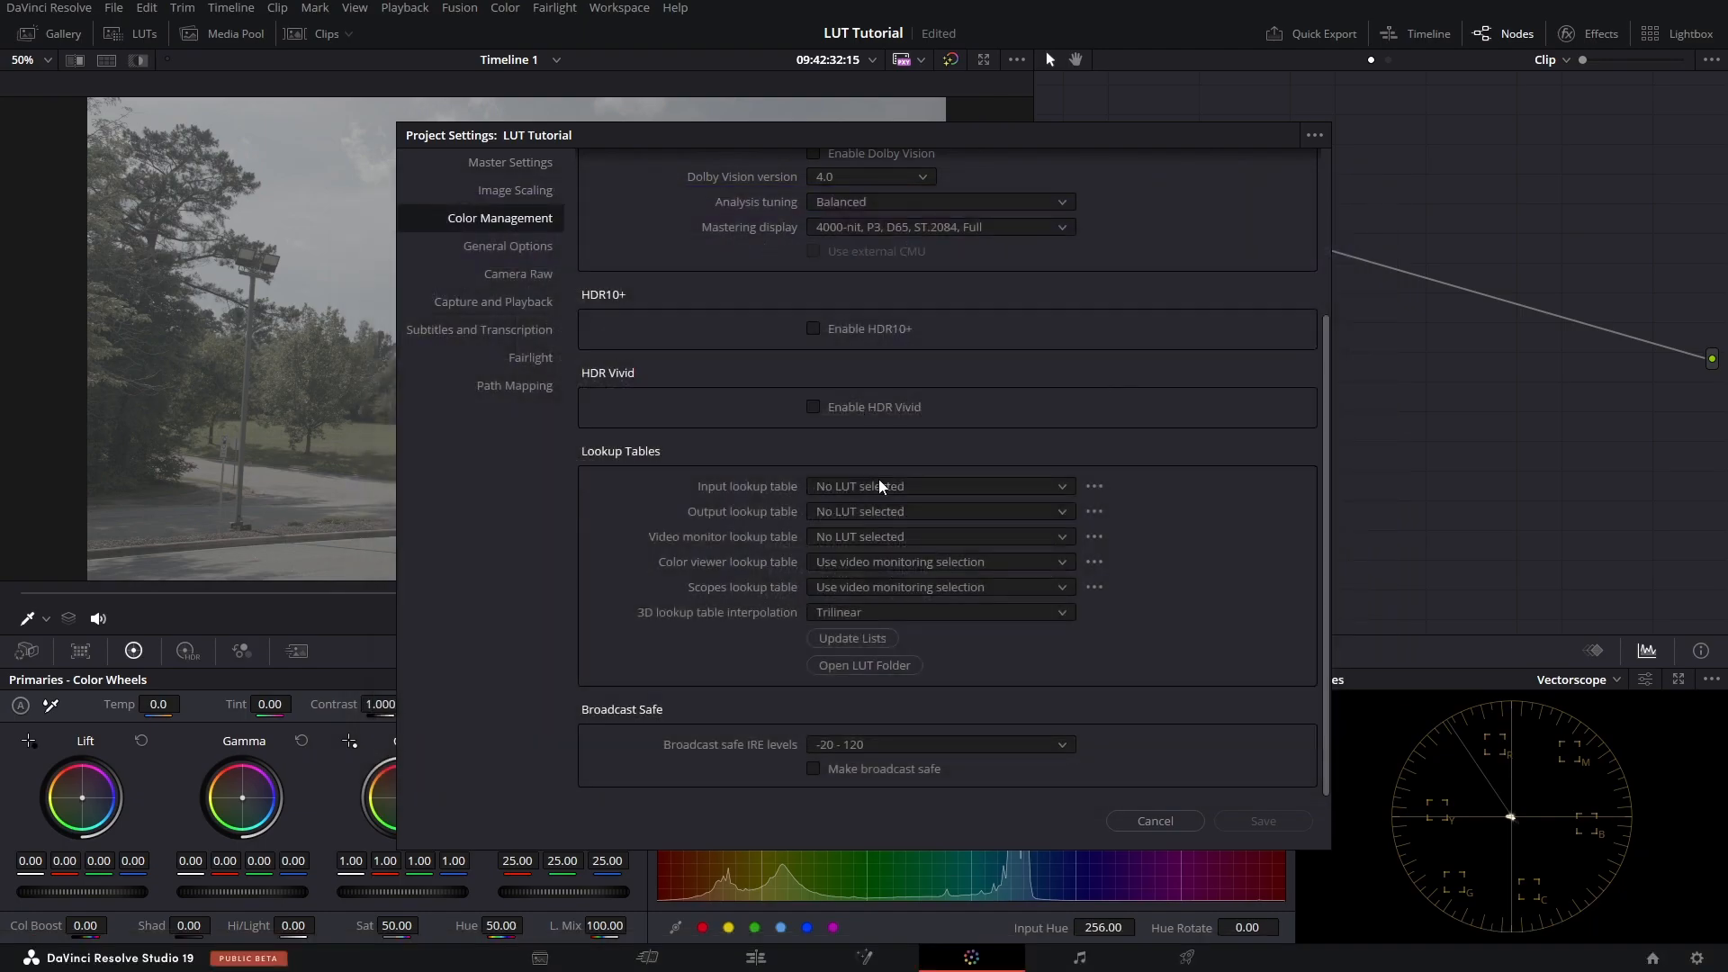
left_click(1155, 821)
- Refresh the Custom LUTs and apply CLog2.Natural to the parking-lot clip's single node
left_click(126, 33)
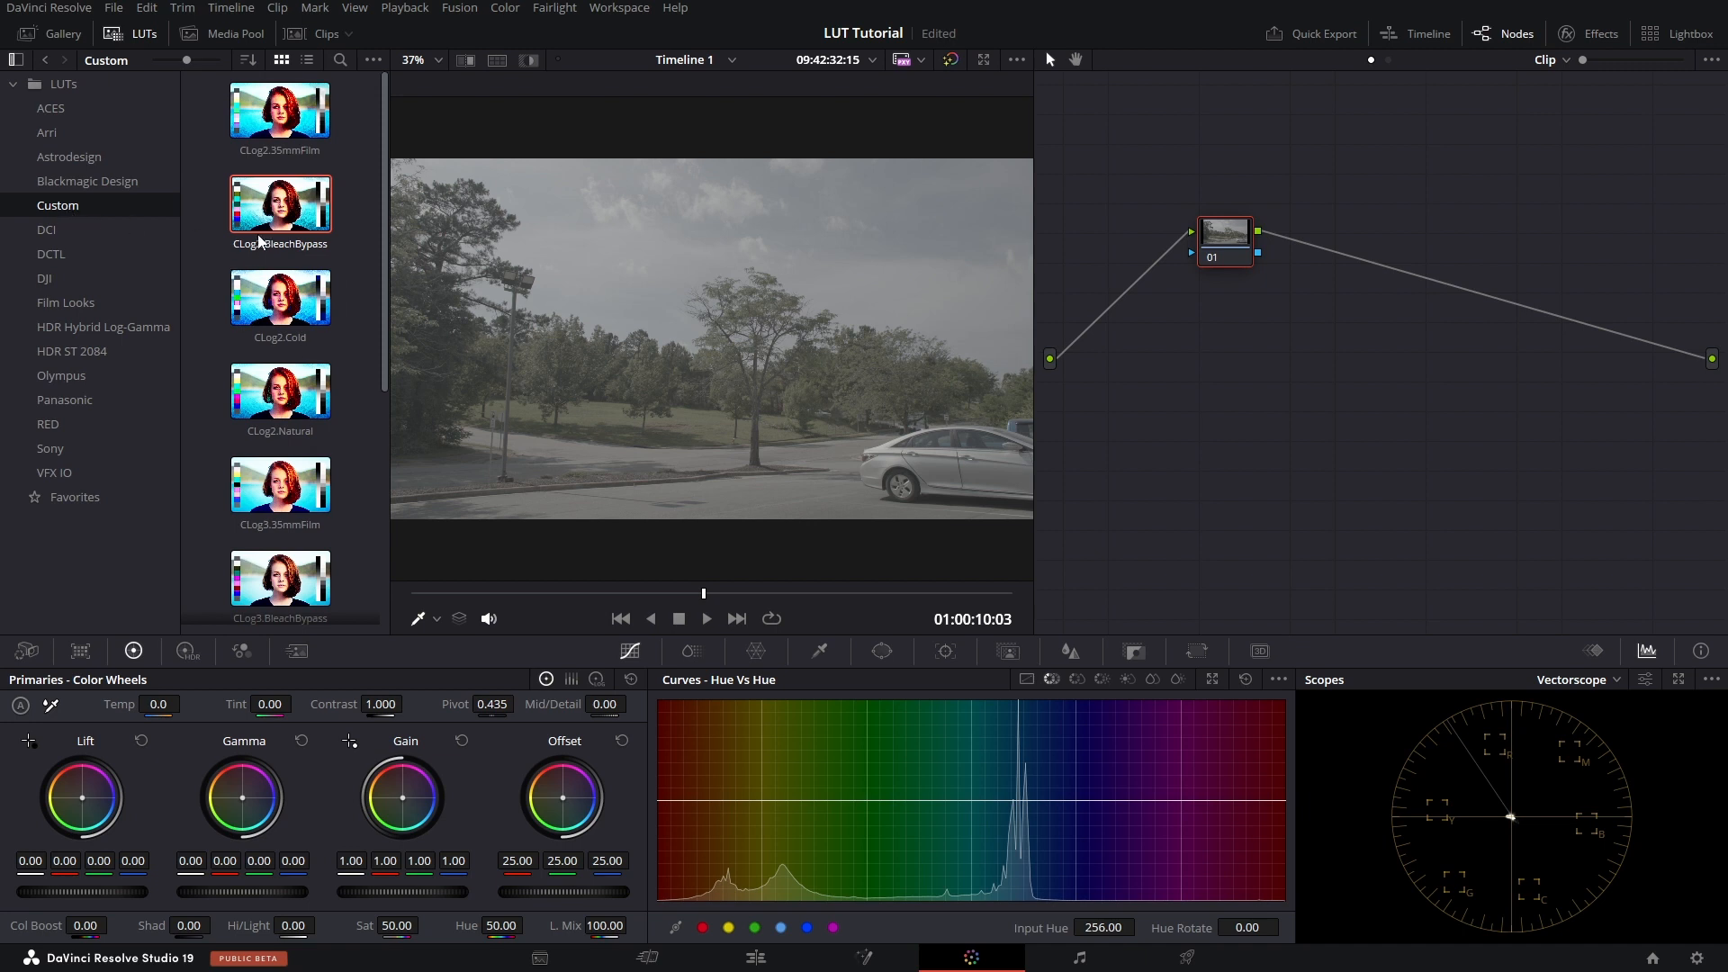
right_click(219, 261)
left_click(253, 298)
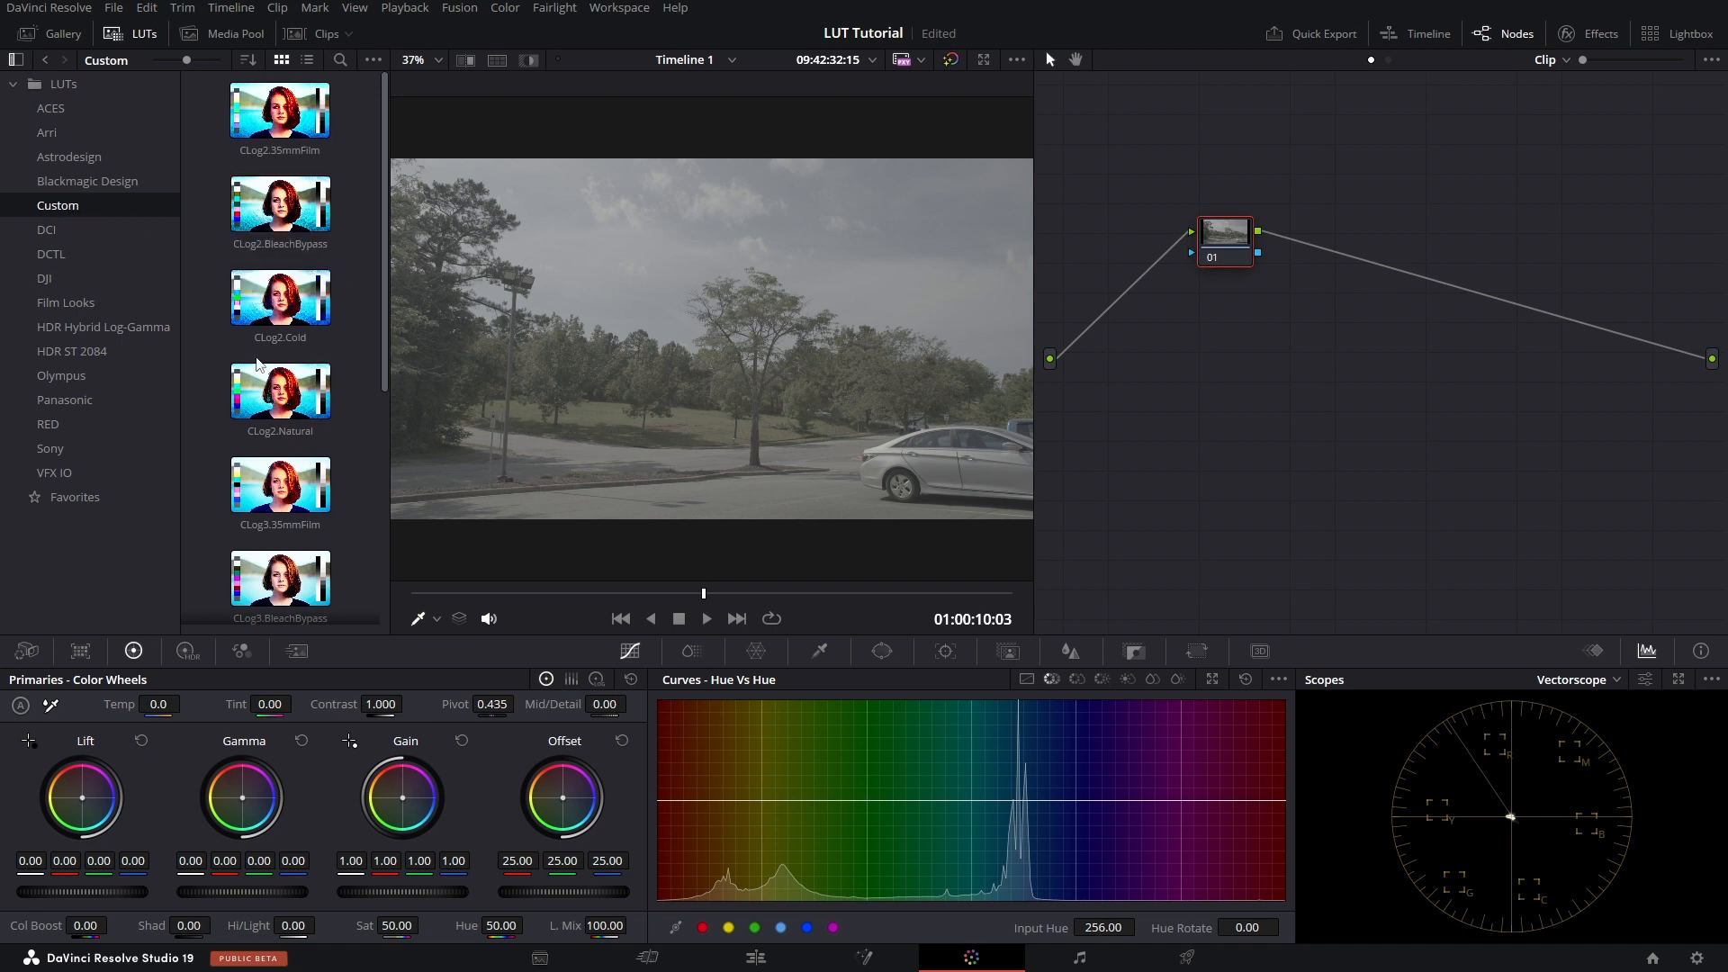
scroll(381, 294, "down", 2)
left_click_drag(1236, 242, 1225, 260)
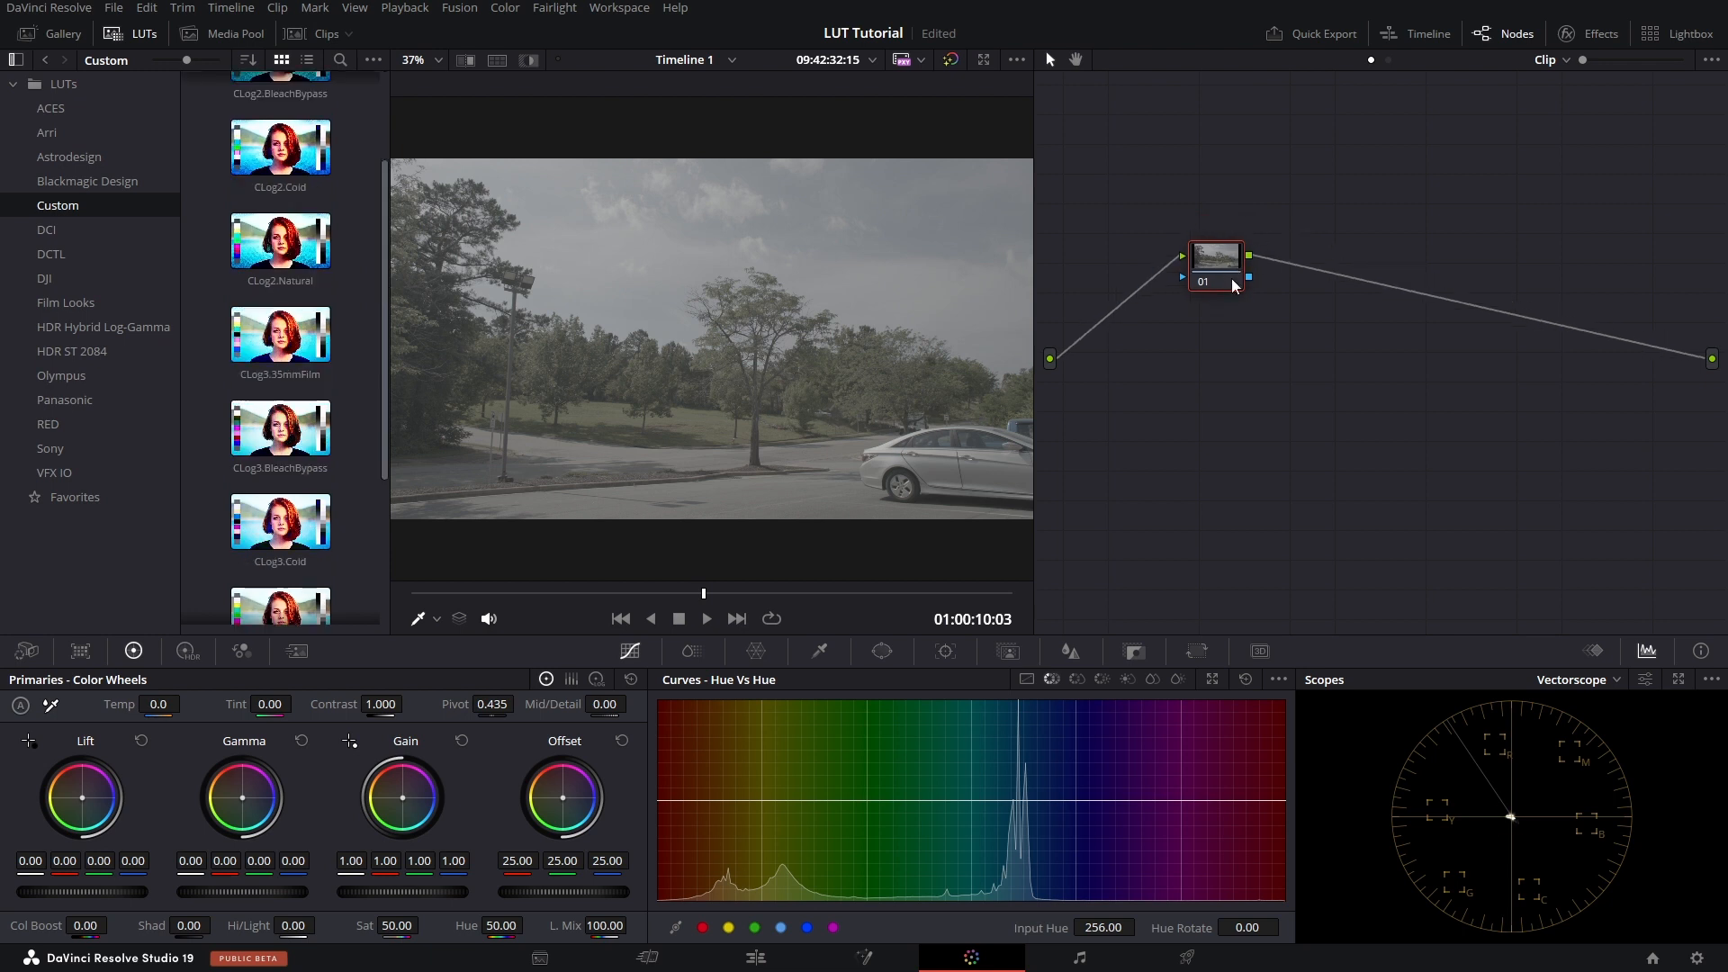
double_click(275, 250)
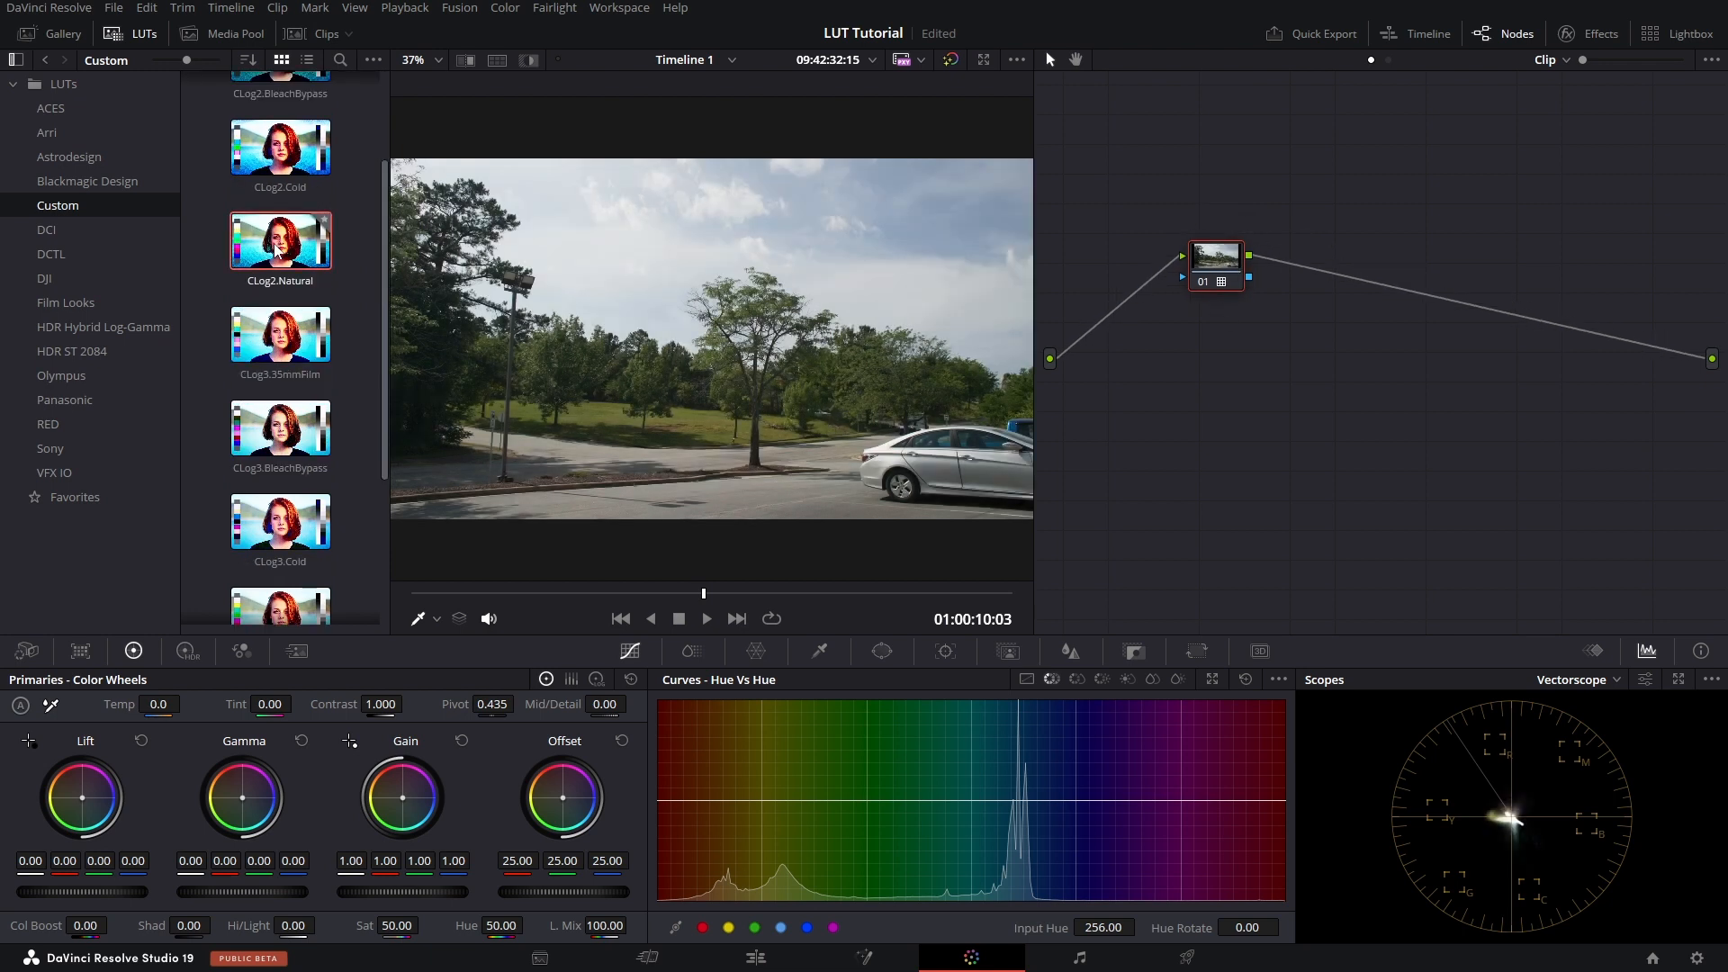
- Hide the LUT gallery and change the scope to Waveform
left_click(122, 33)
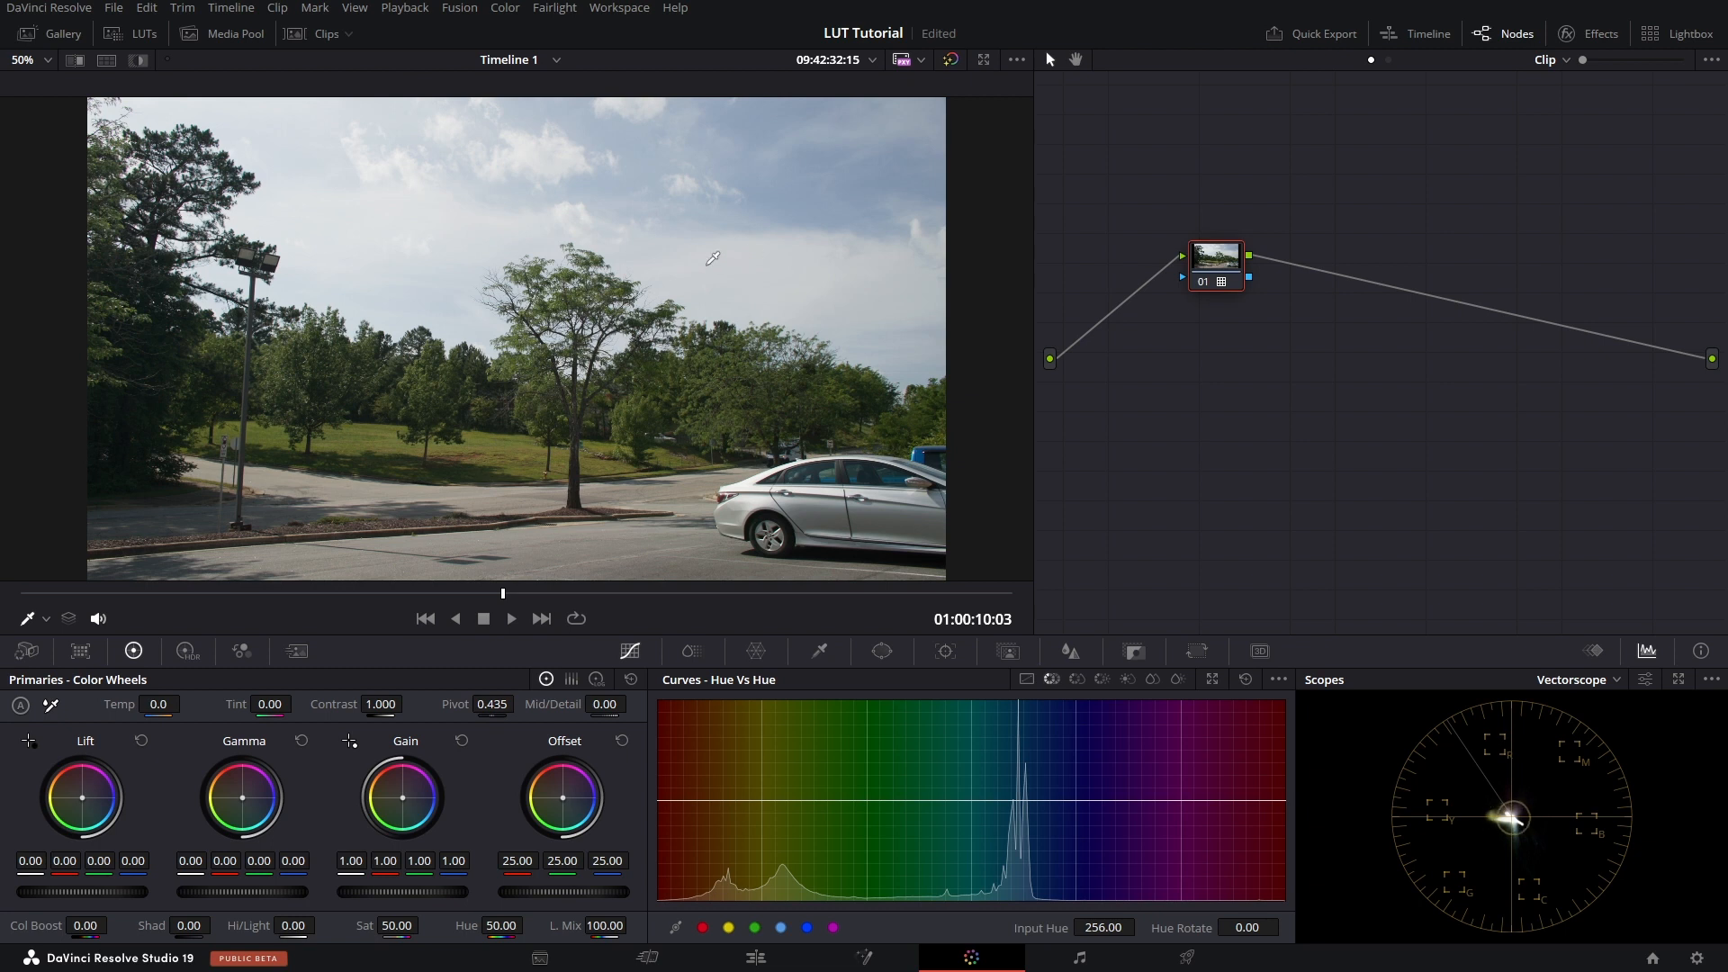
left_click(1606, 681)
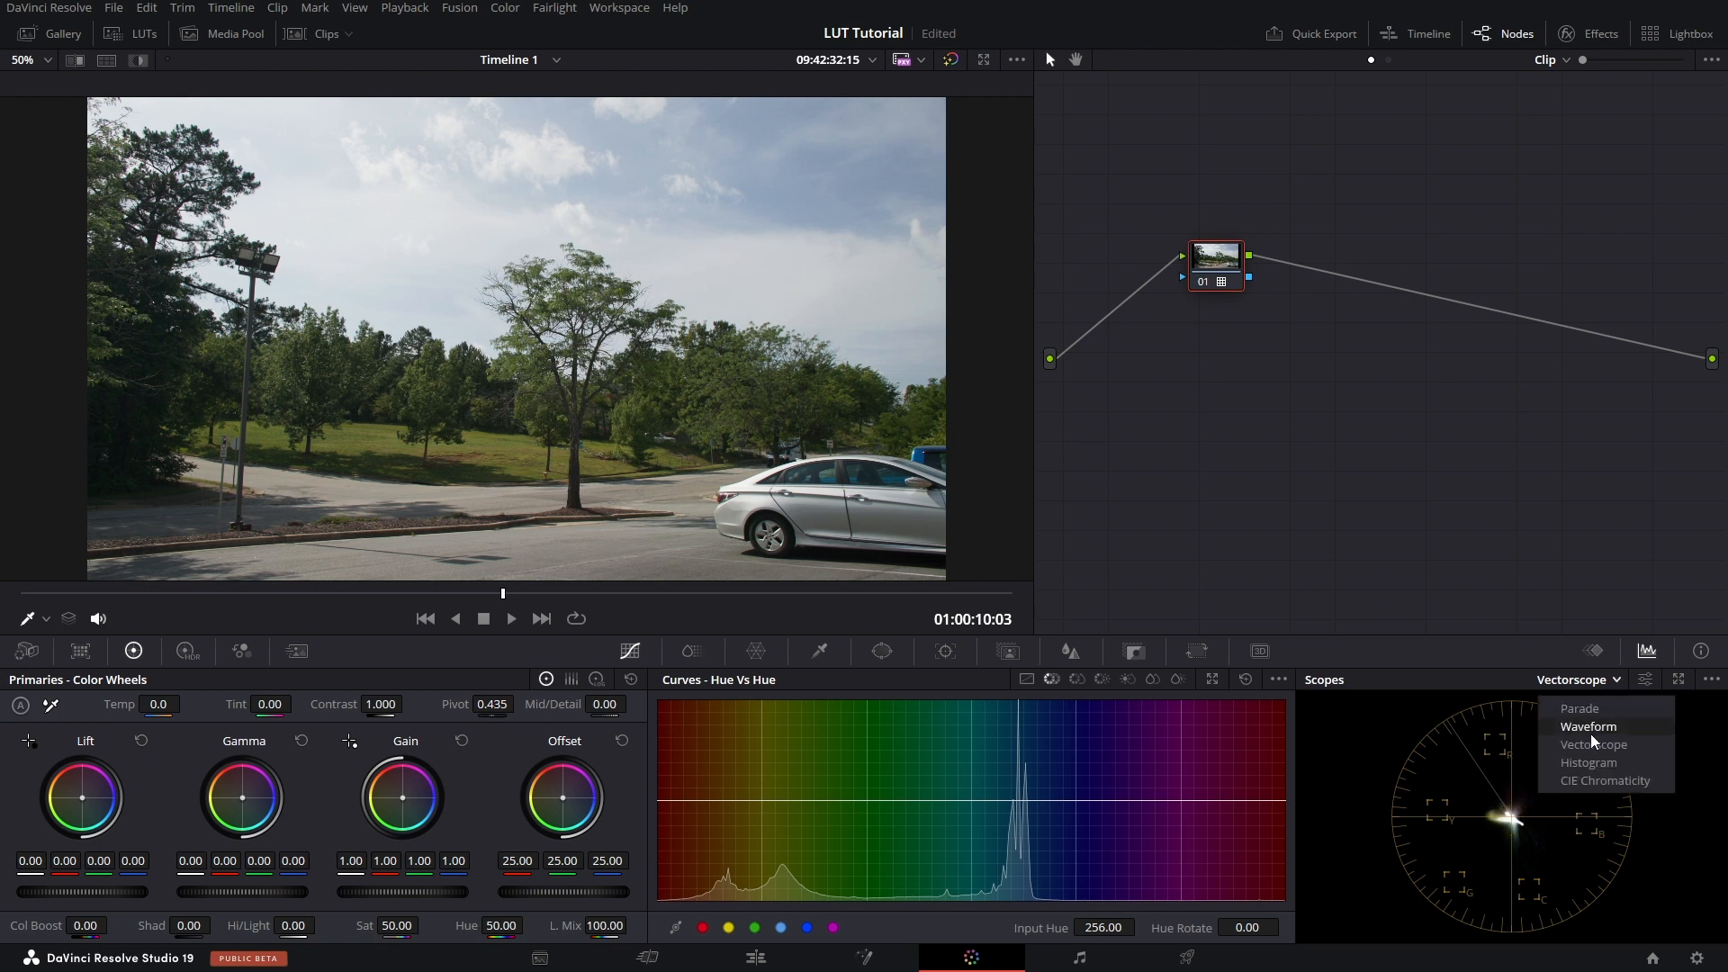
left_click(1589, 727)
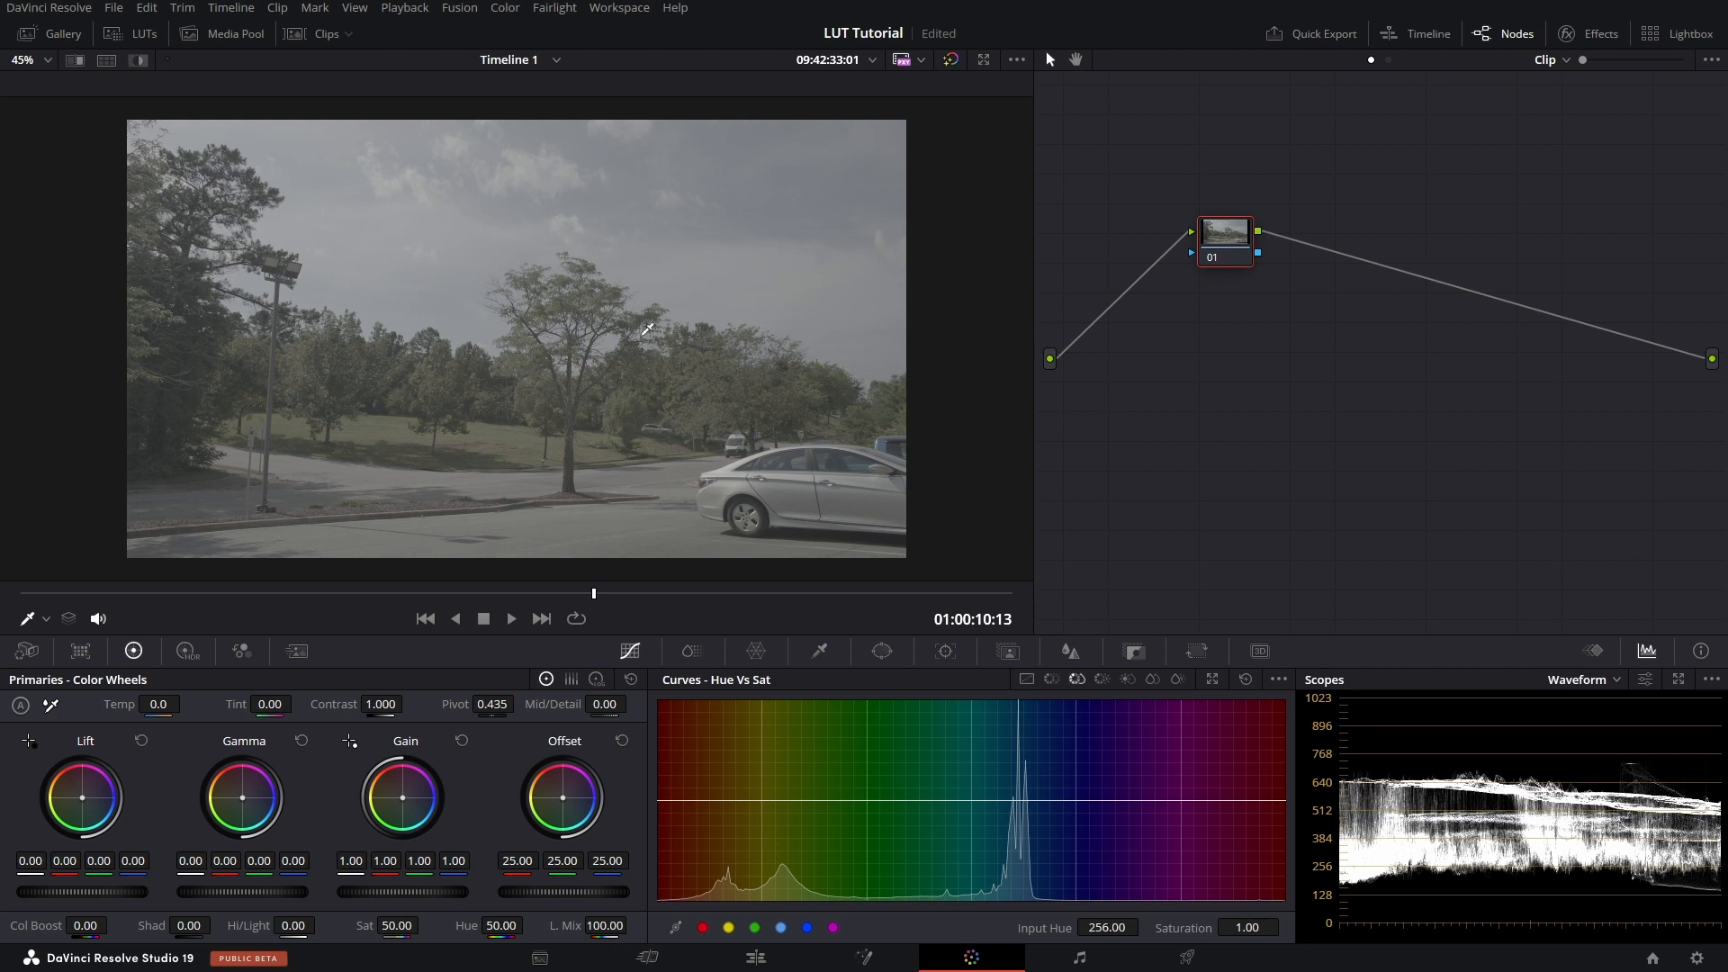
- Move the playhead to the portrait clip and reset all of its grades and nodes
left_click(755, 957)
left_click_drag(382, 563, 340, 560)
left_click(967, 955)
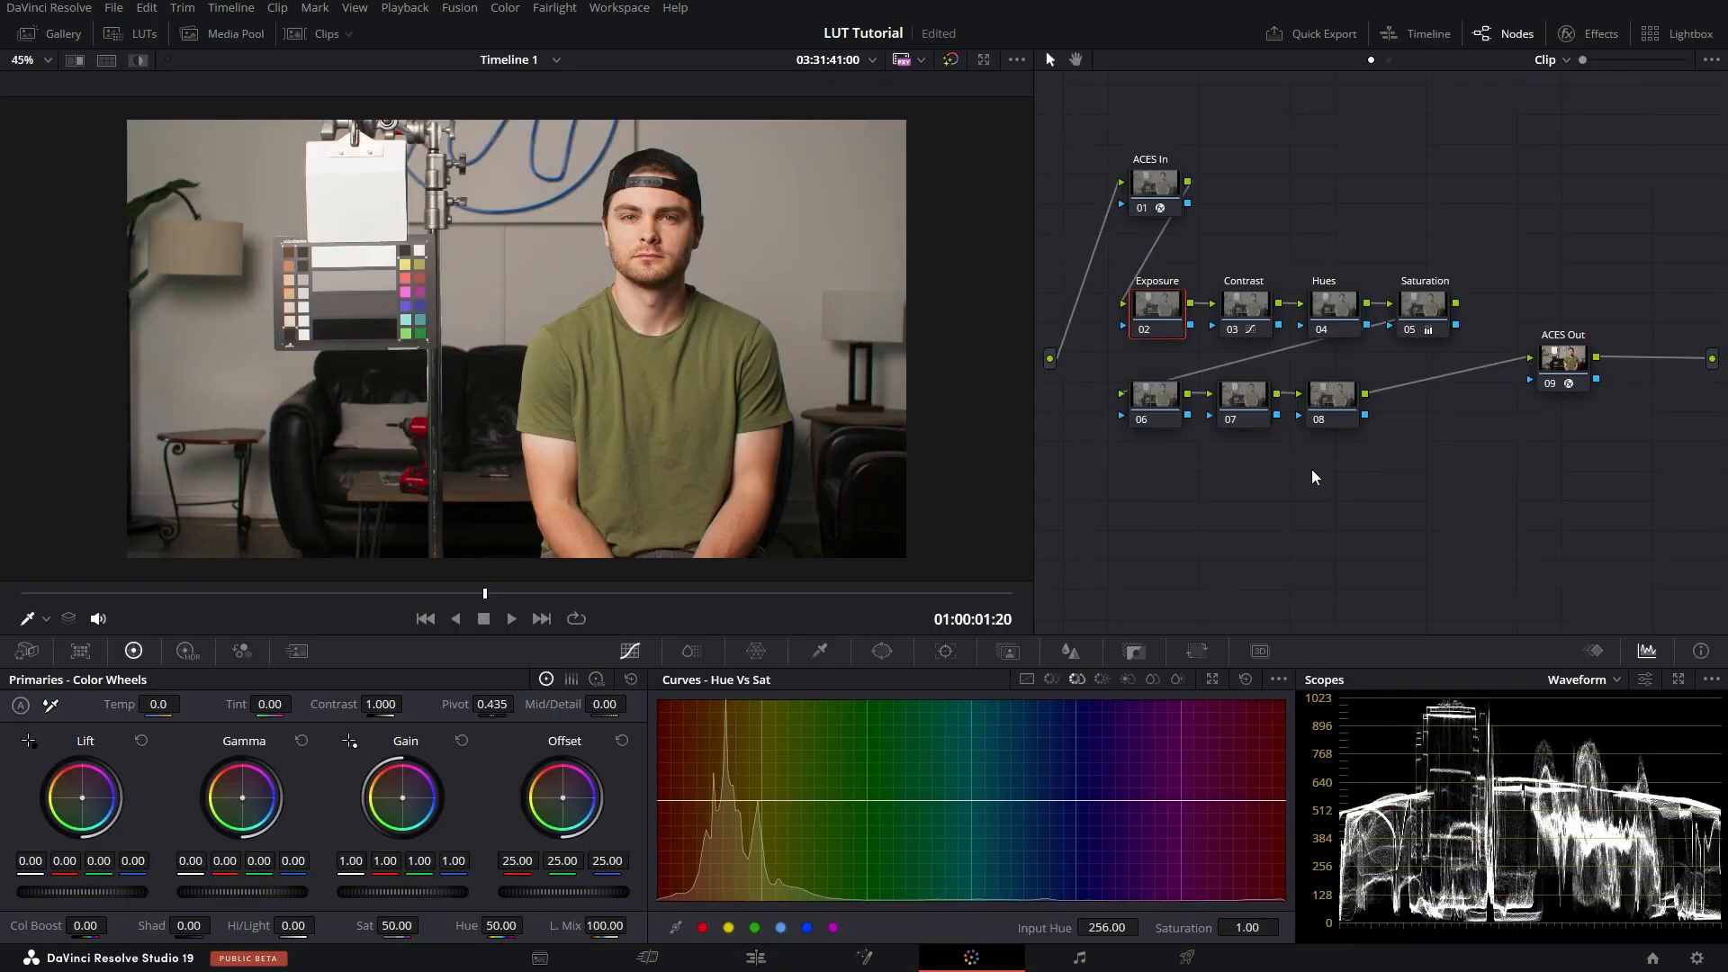
right_click(1310, 468)
left_click(1328, 484)
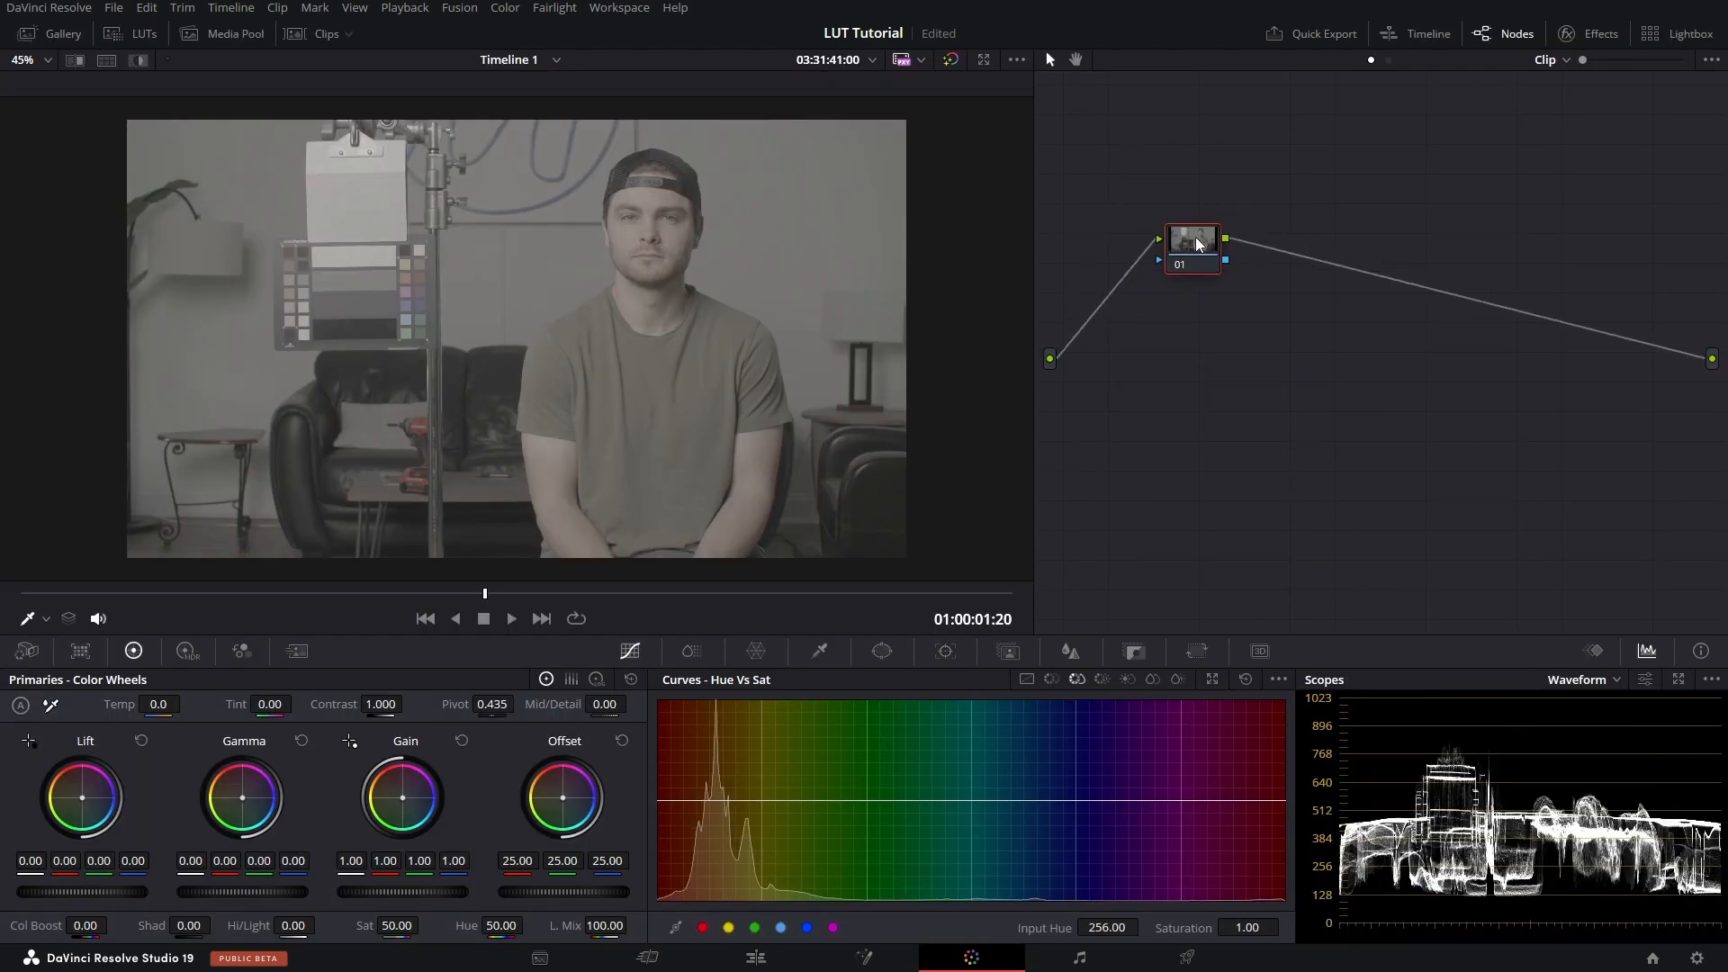
- Apply the Custom LUT CLog2.Natural to the portrait clip's node and to the parking-lot clip's node
left_click(133, 34)
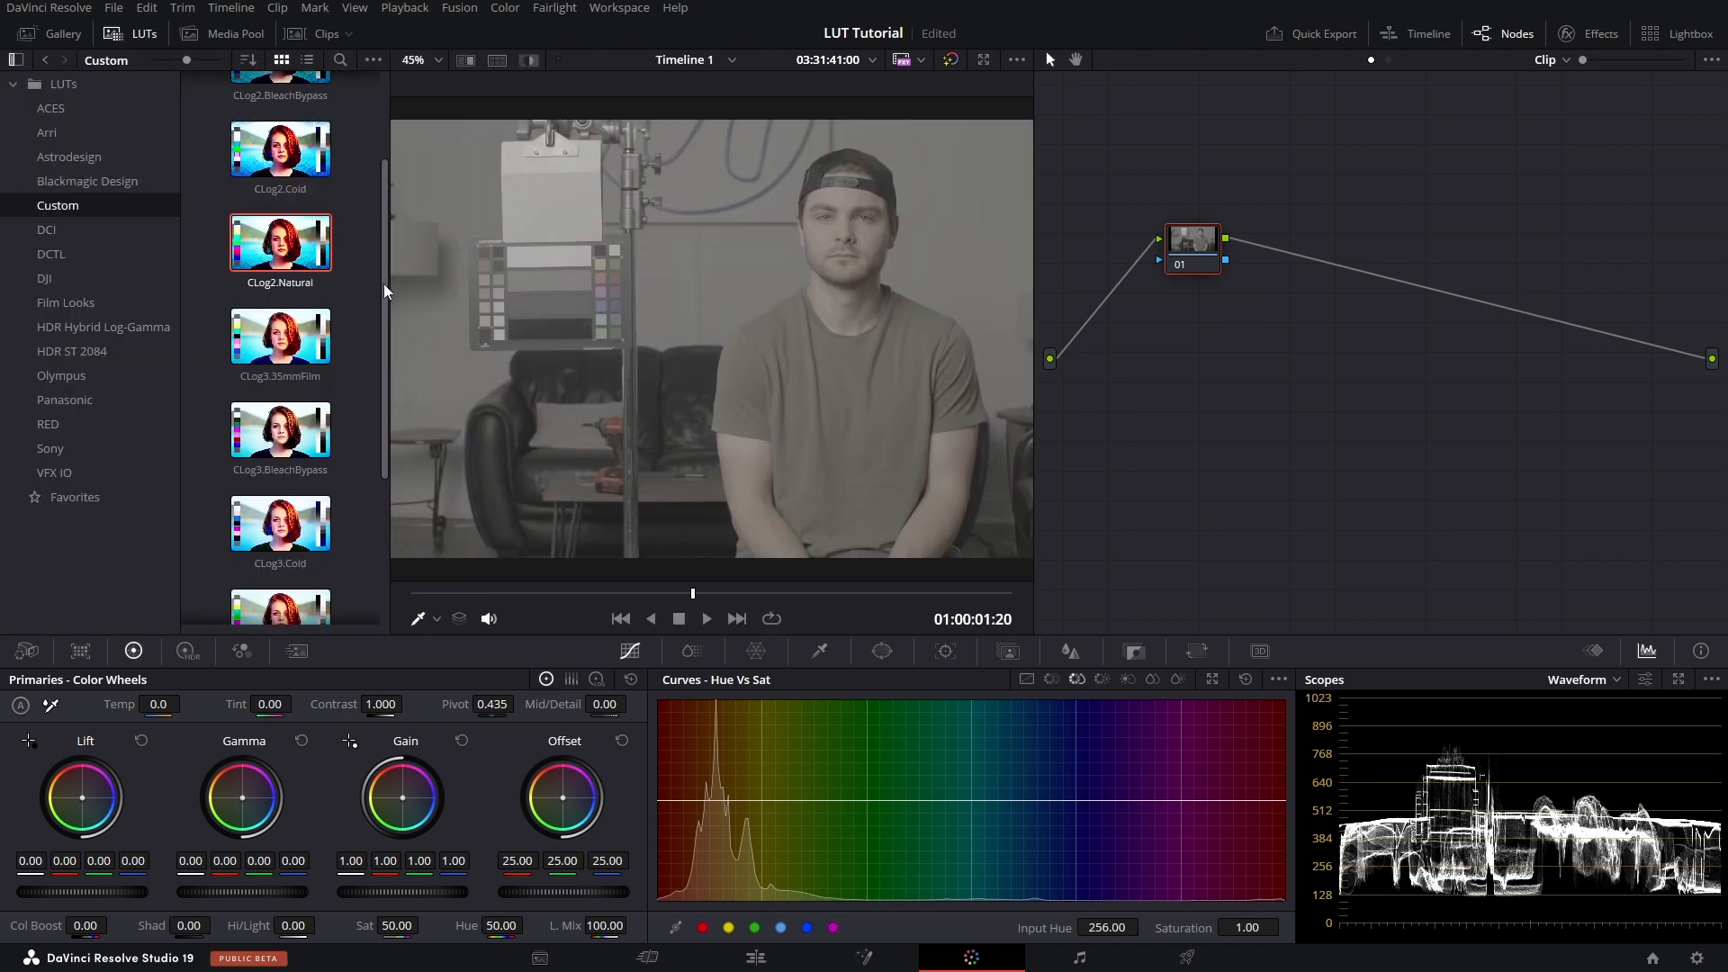
left_click_drag(385, 294, 370, 173)
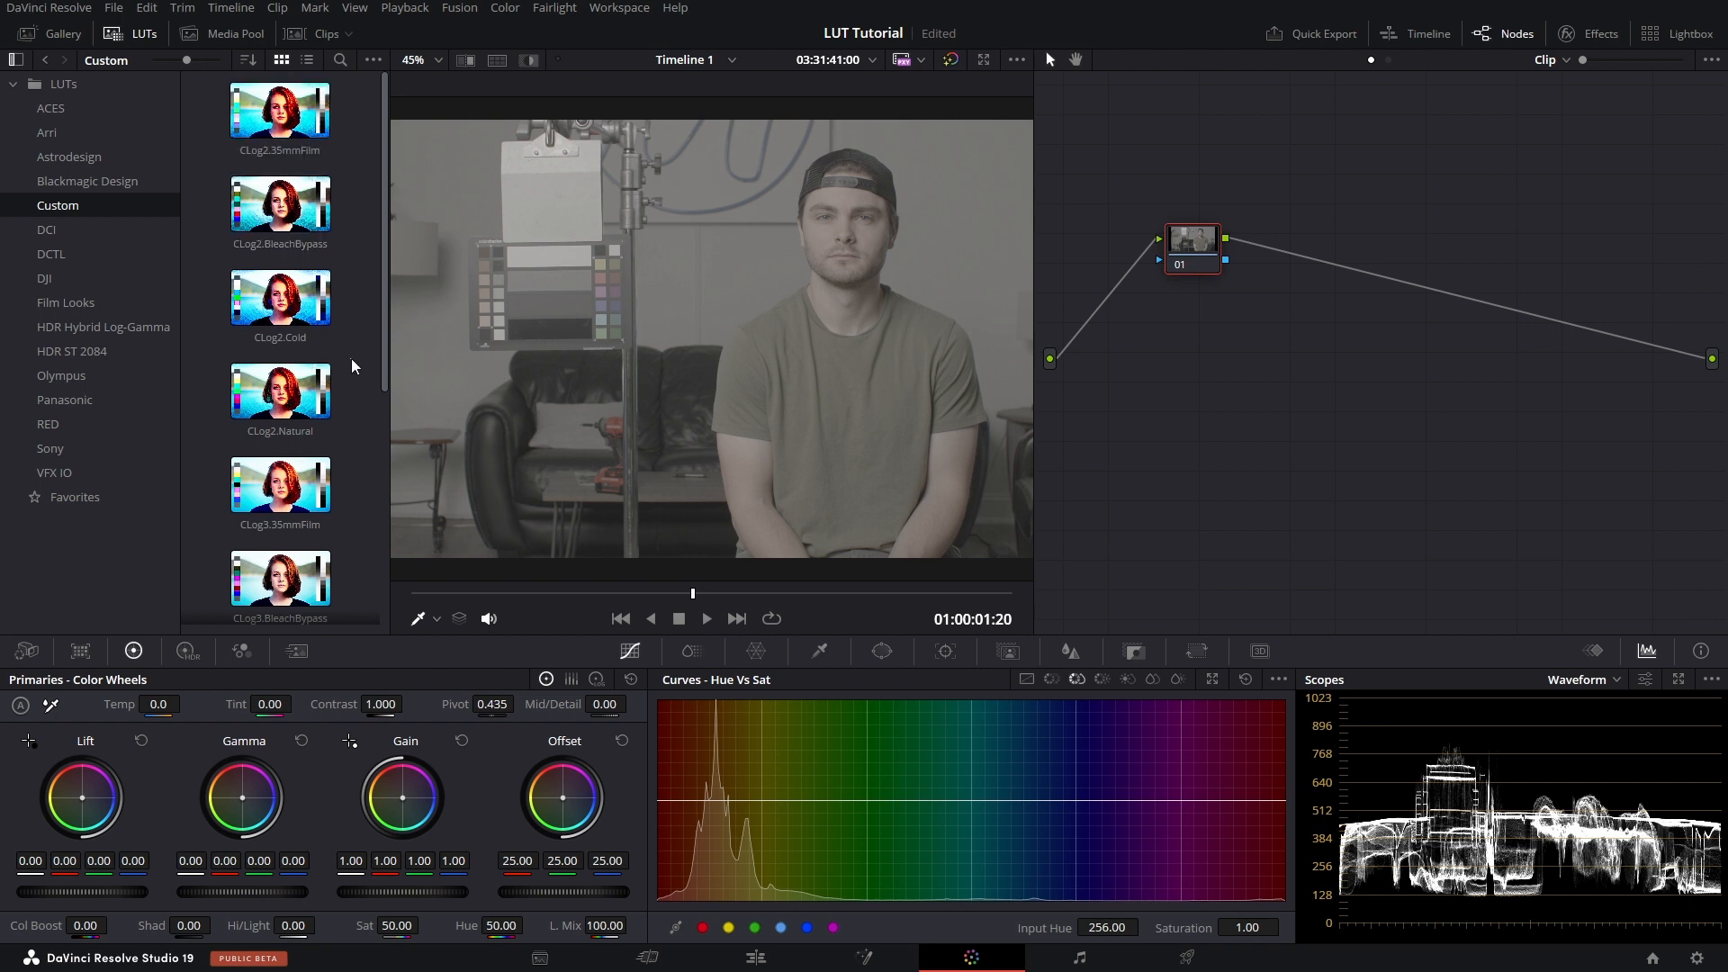
double_click(292, 404)
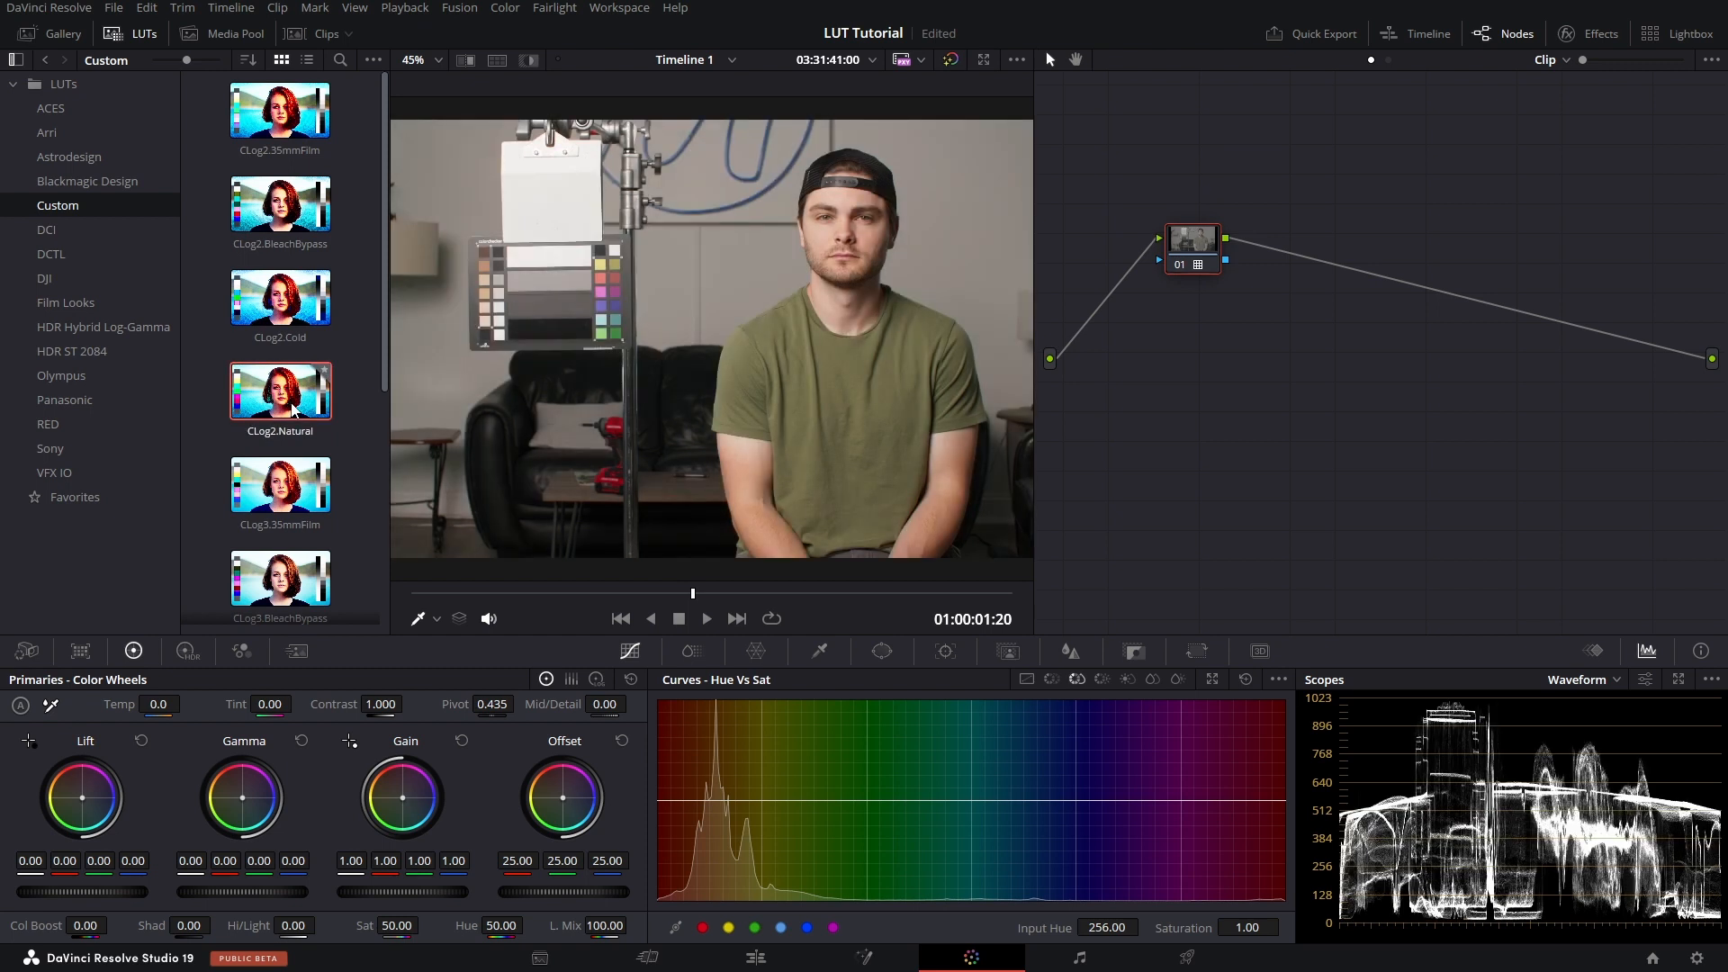
left_click(133, 33)
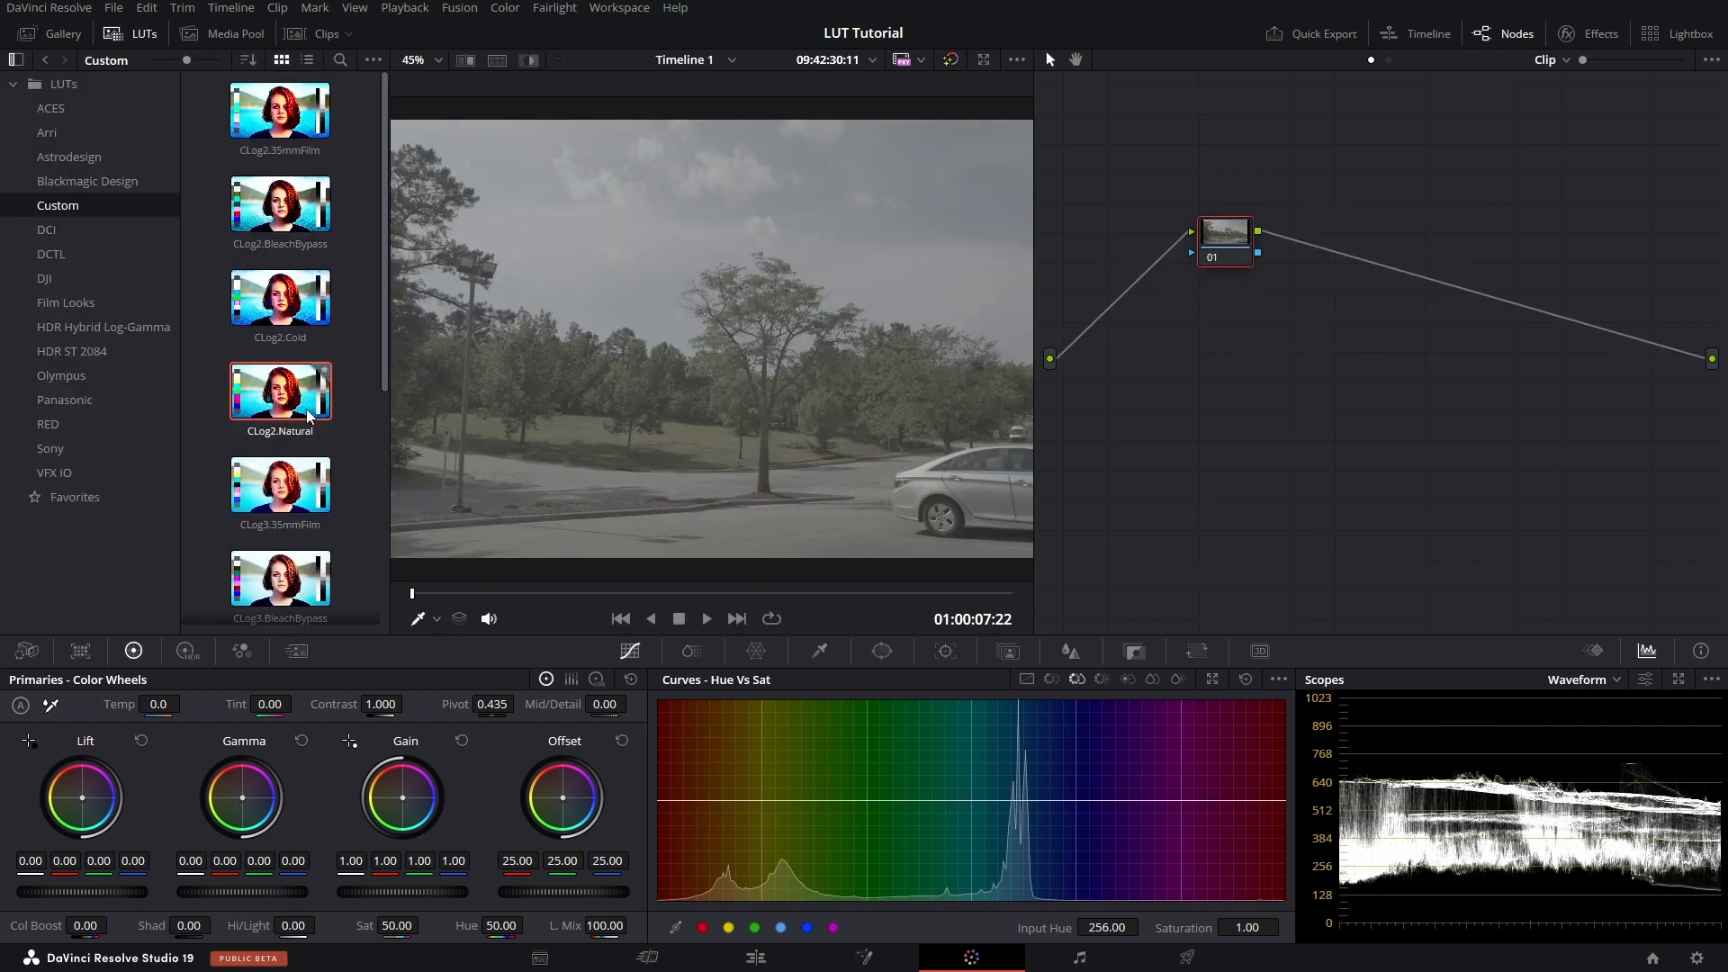
double_click(291, 394)
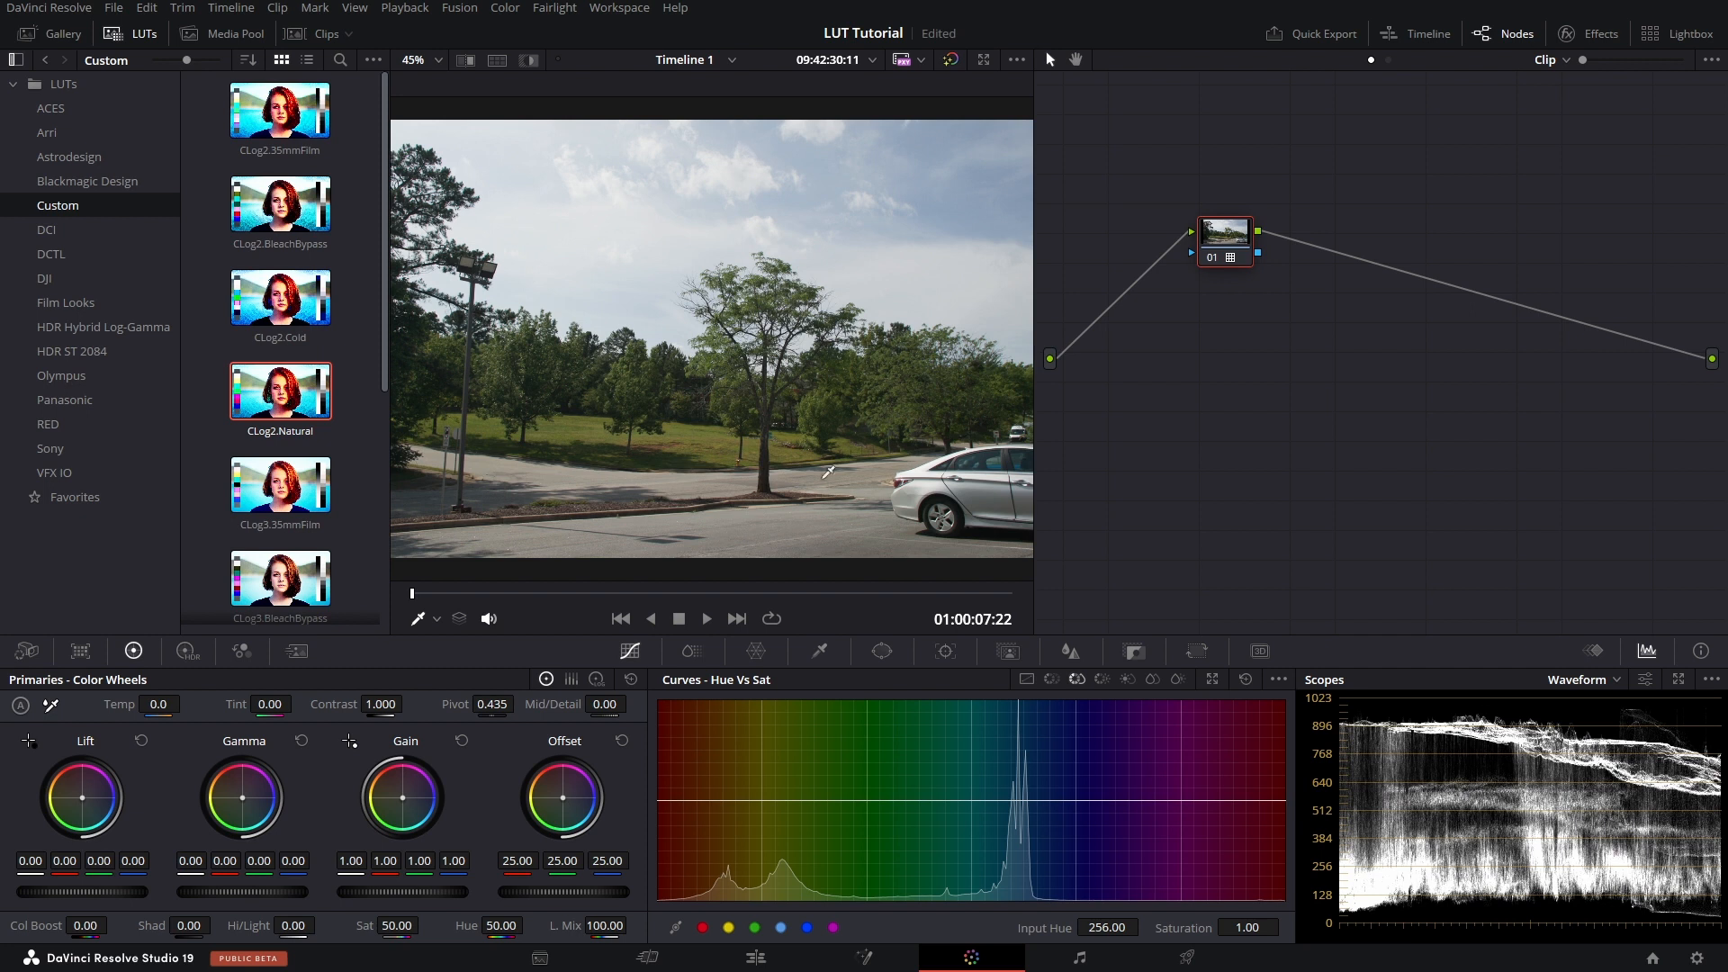
- Hide the LUT gallery and grab a still of the parking-lot frame at 01:00:13:15
left_click(132, 33)
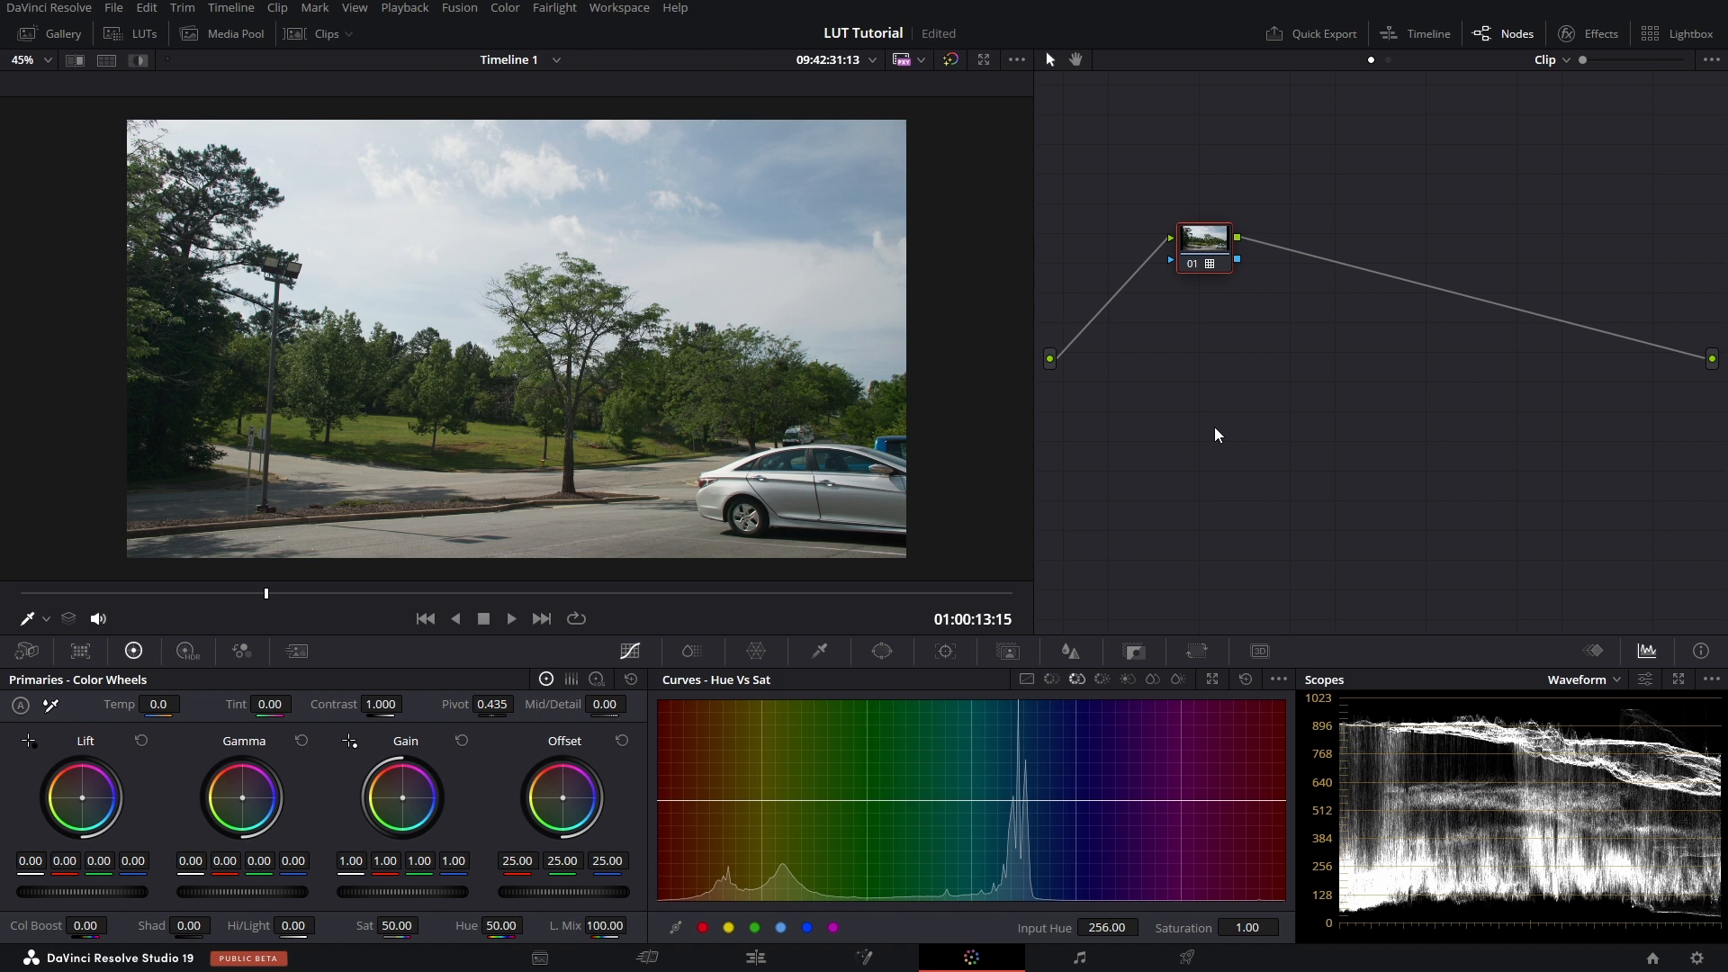
right_click(645, 335)
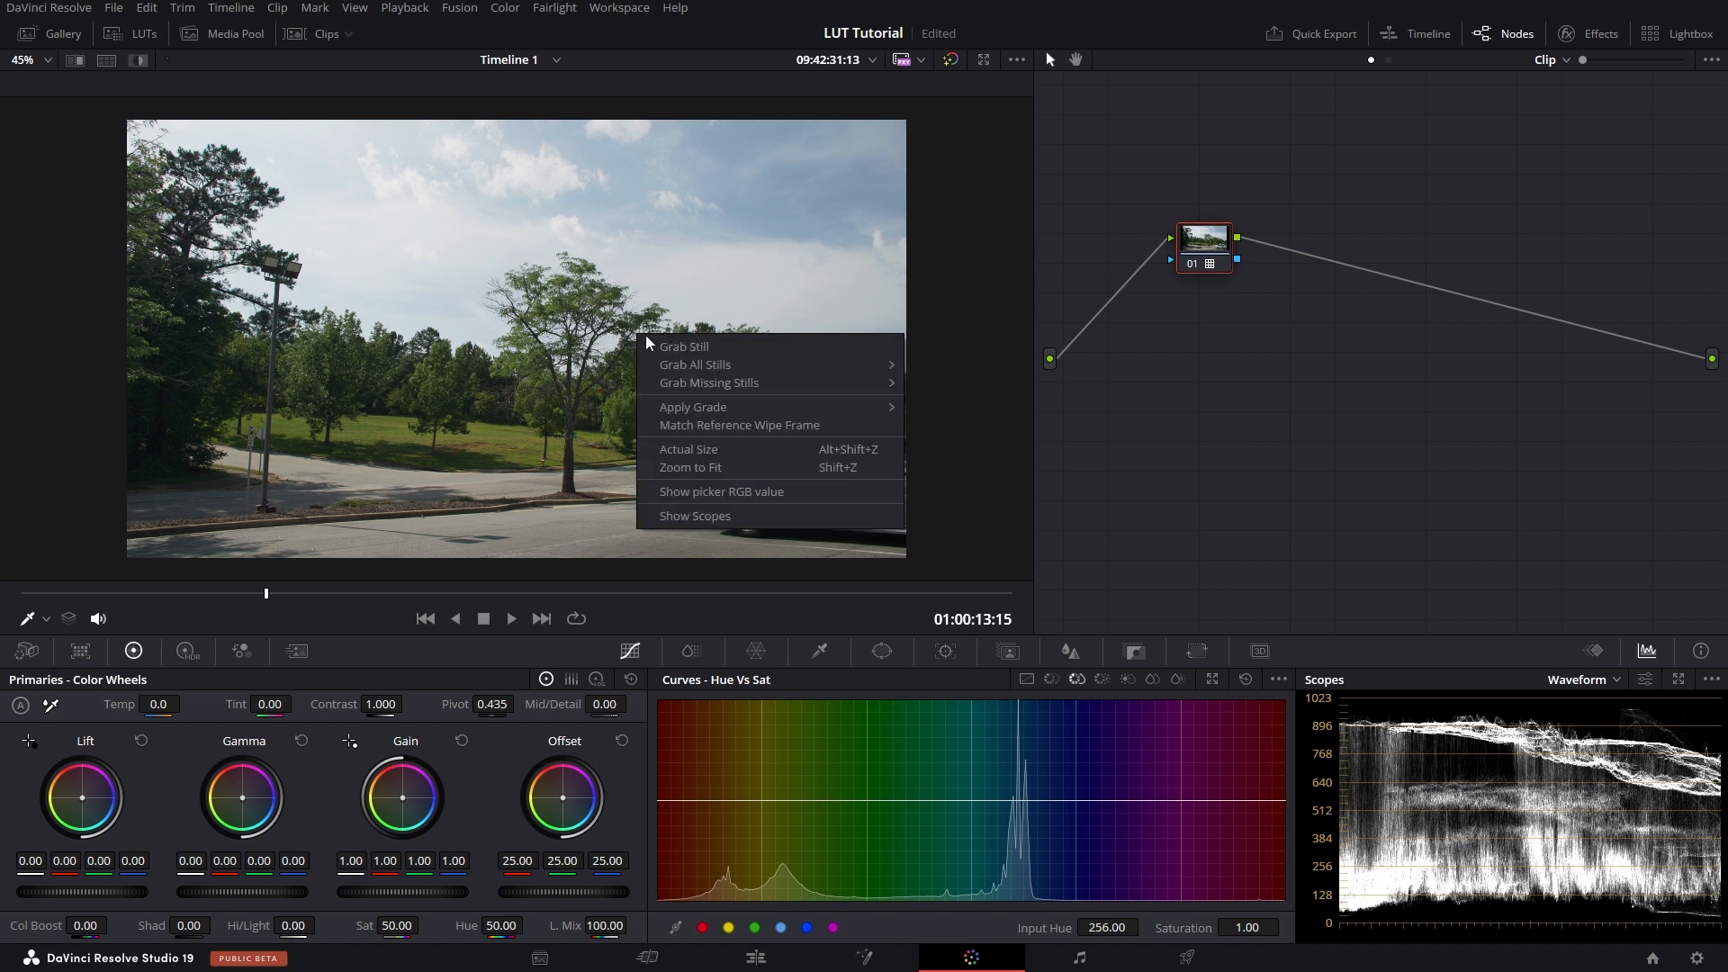
left_click(673, 349)
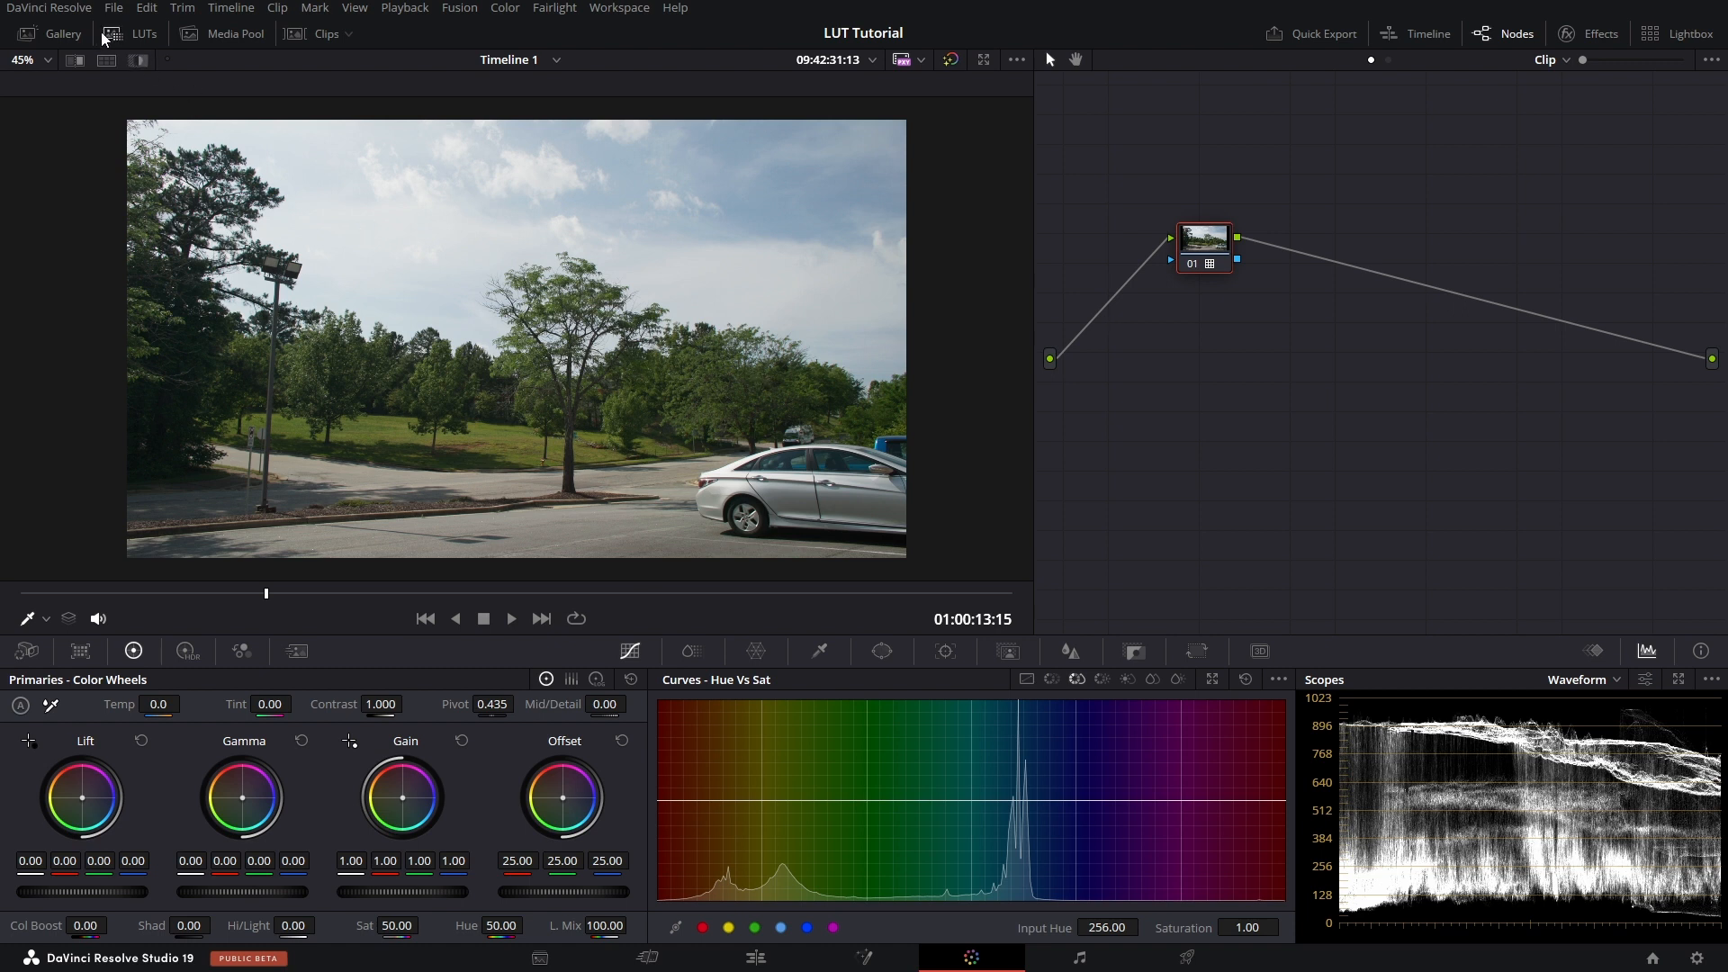
- Compare gallery still 1.3.1 against the current parking-lot clip with a reference wipe in the viewer
left_click(73, 62)
left_click(144, 34)
left_click(59, 33)
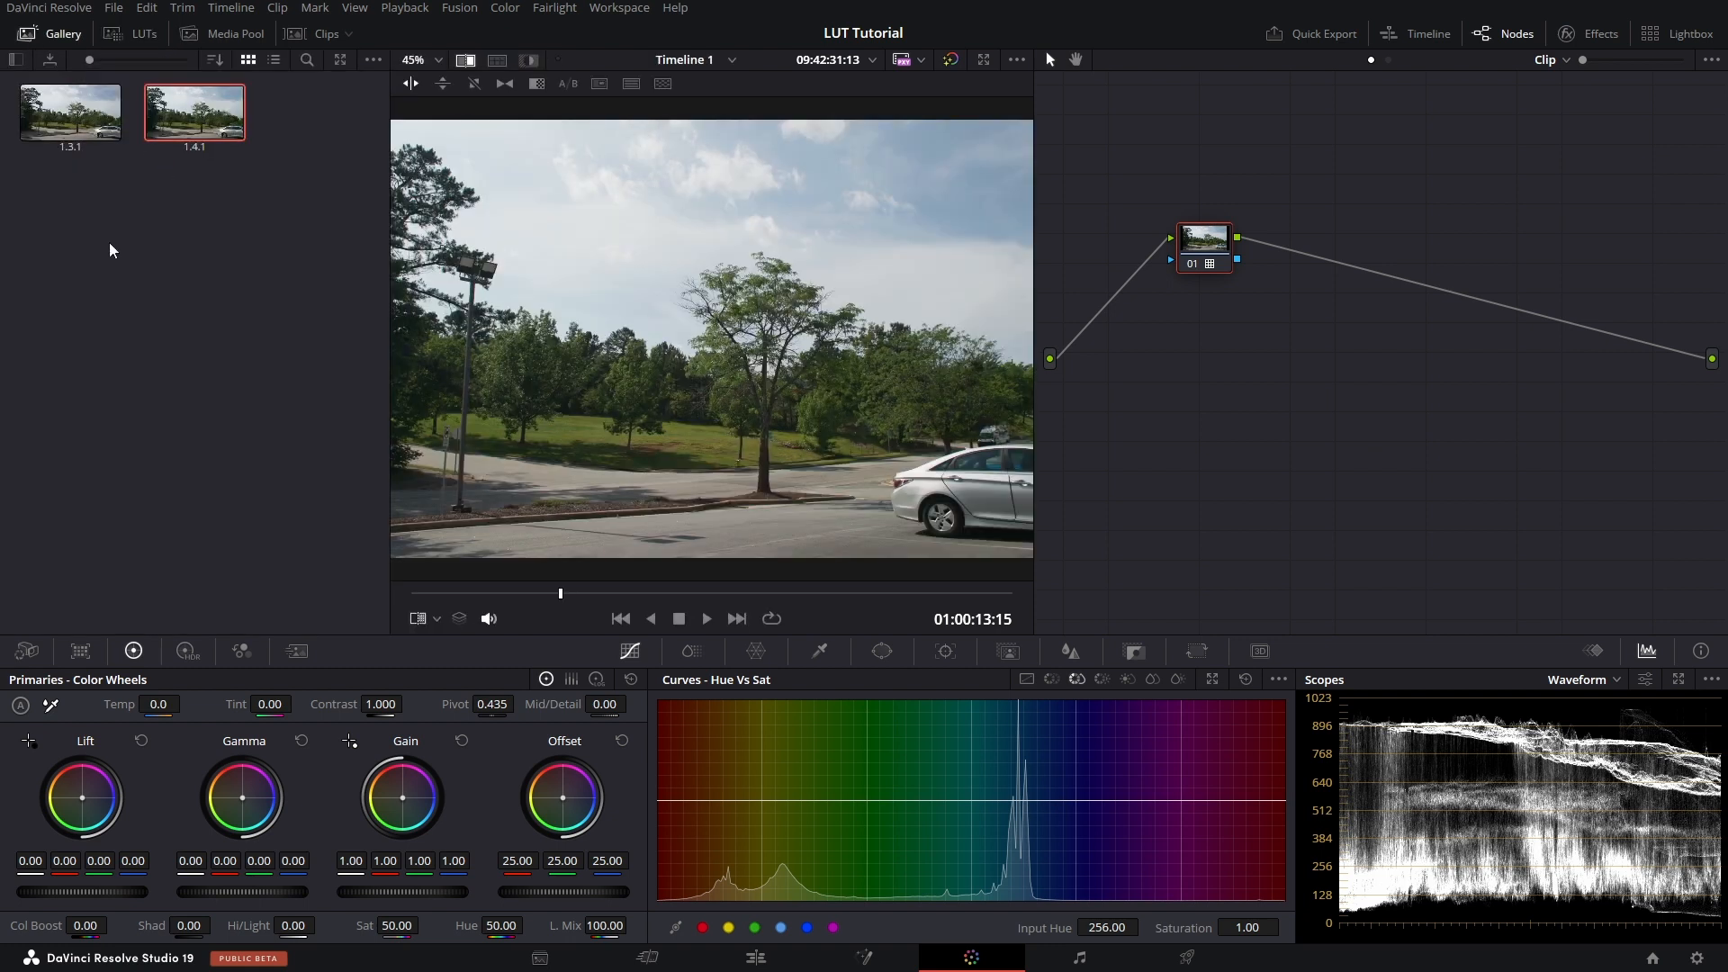
left_click(67, 126)
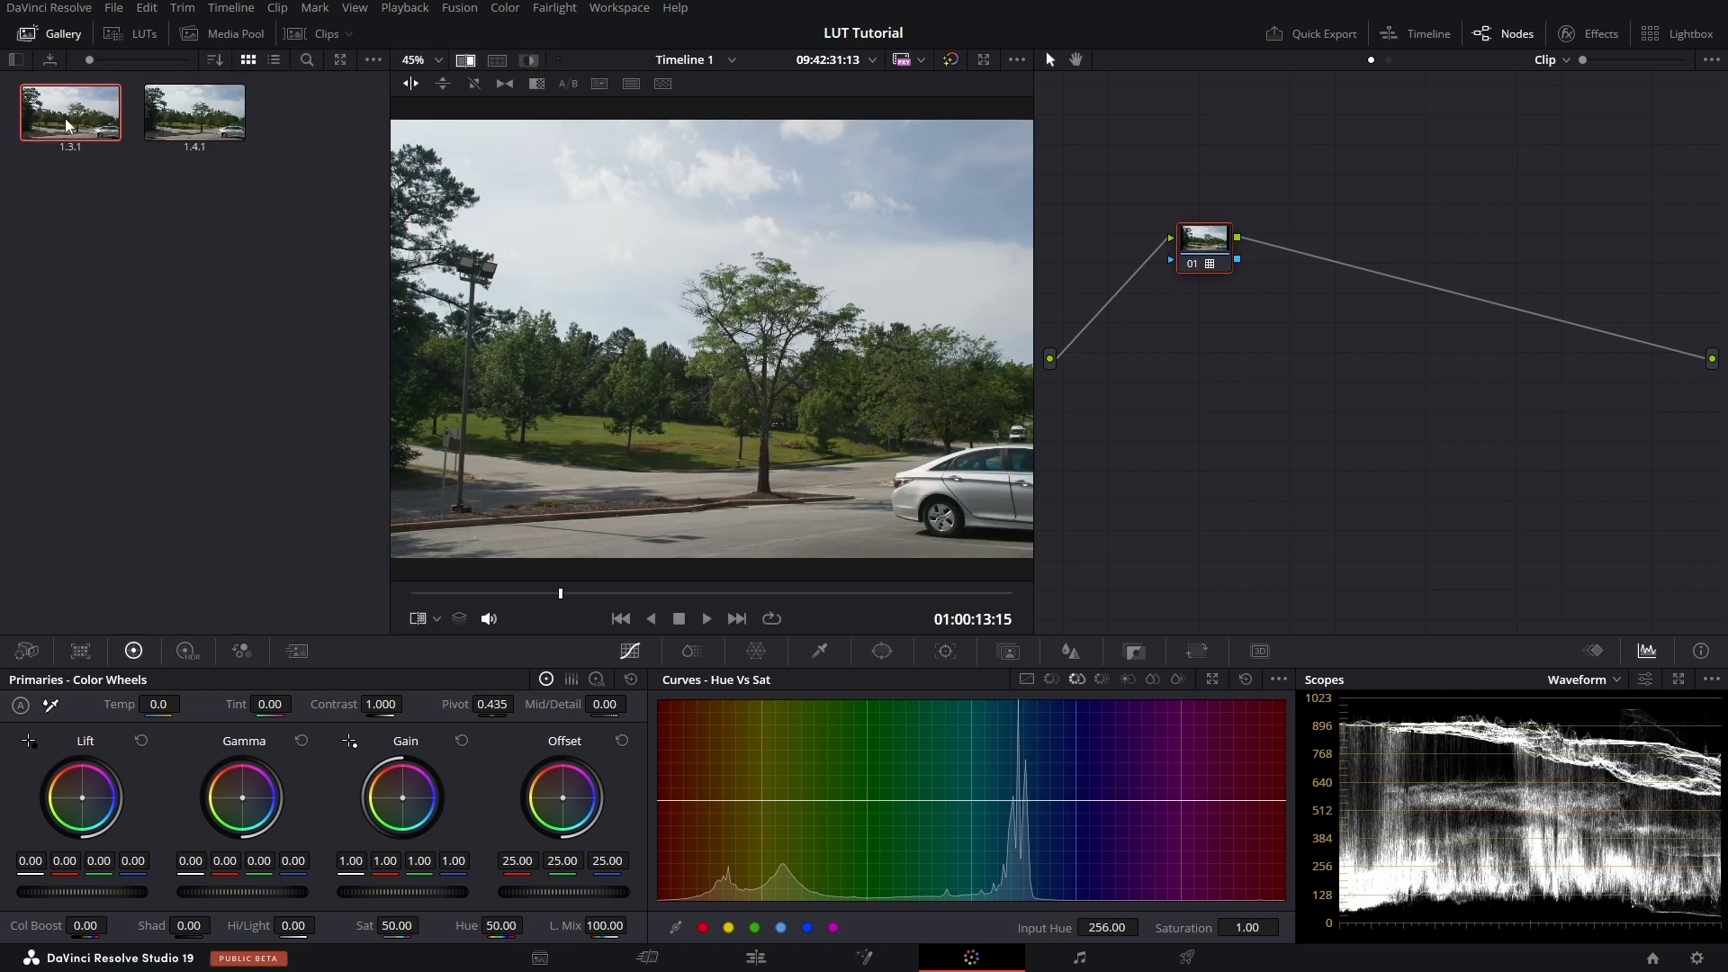
left_click(63, 35)
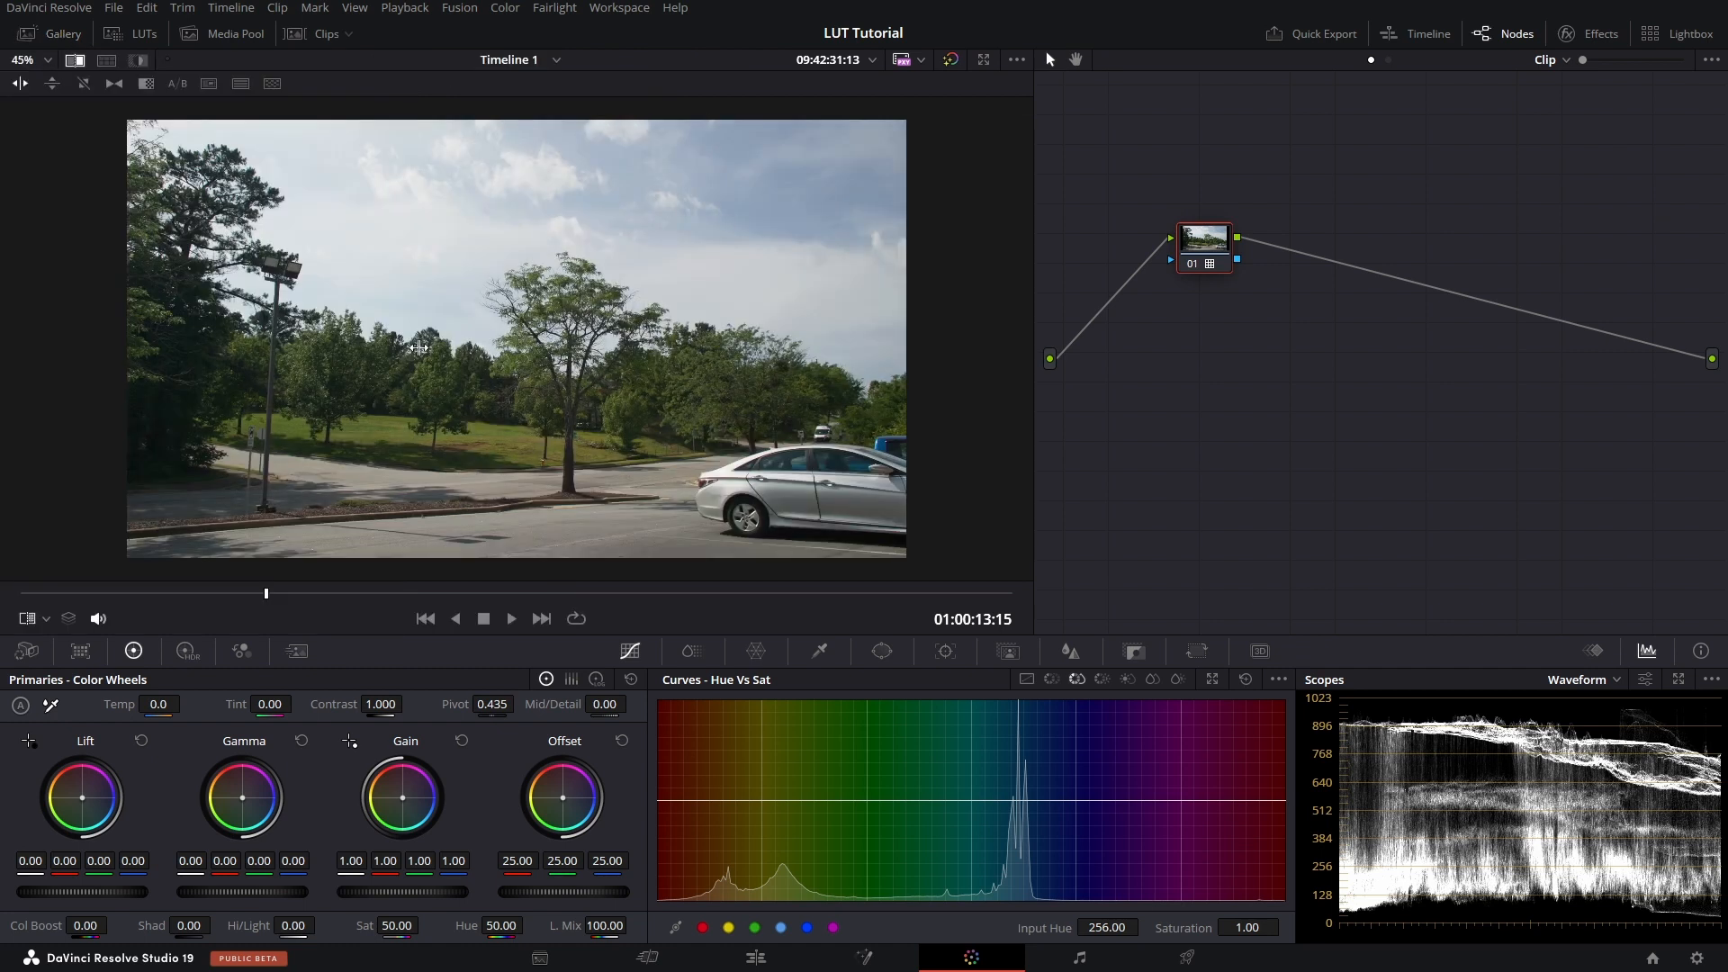
left_click_drag(415, 341, 246, 289)
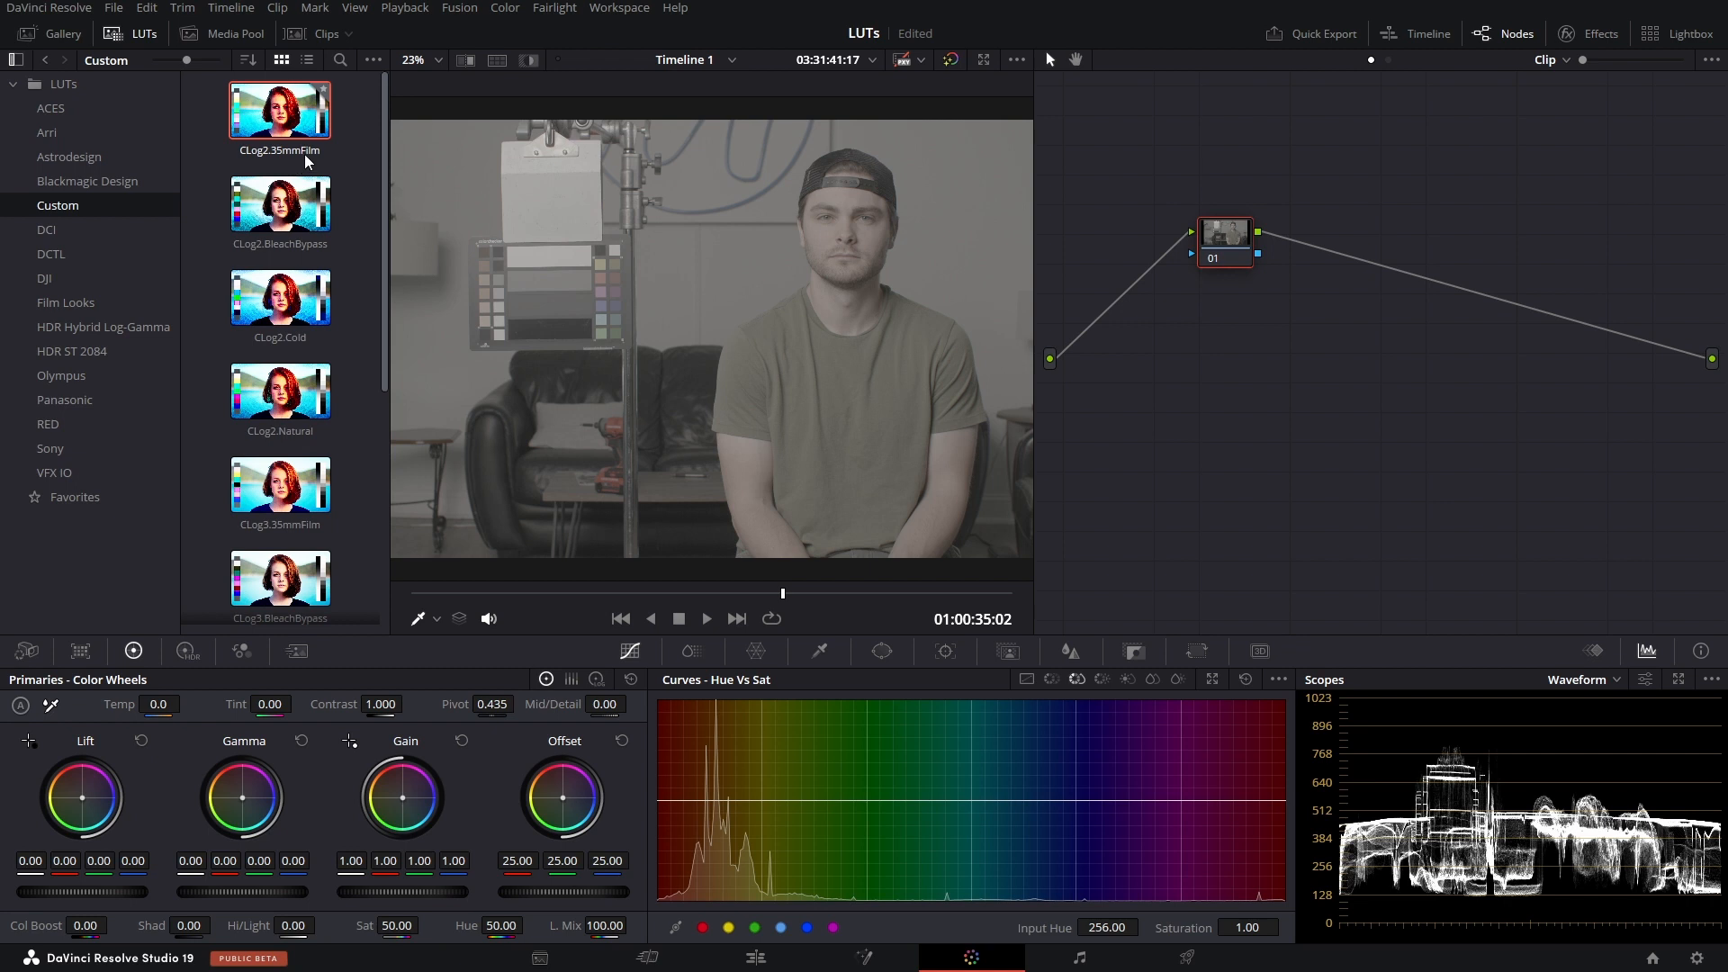
- Apply the Custom LUT CLog2.35mmFilm to the portrait clip's node and enlarge the viewer by hiding the gallery
double_click(289, 117)
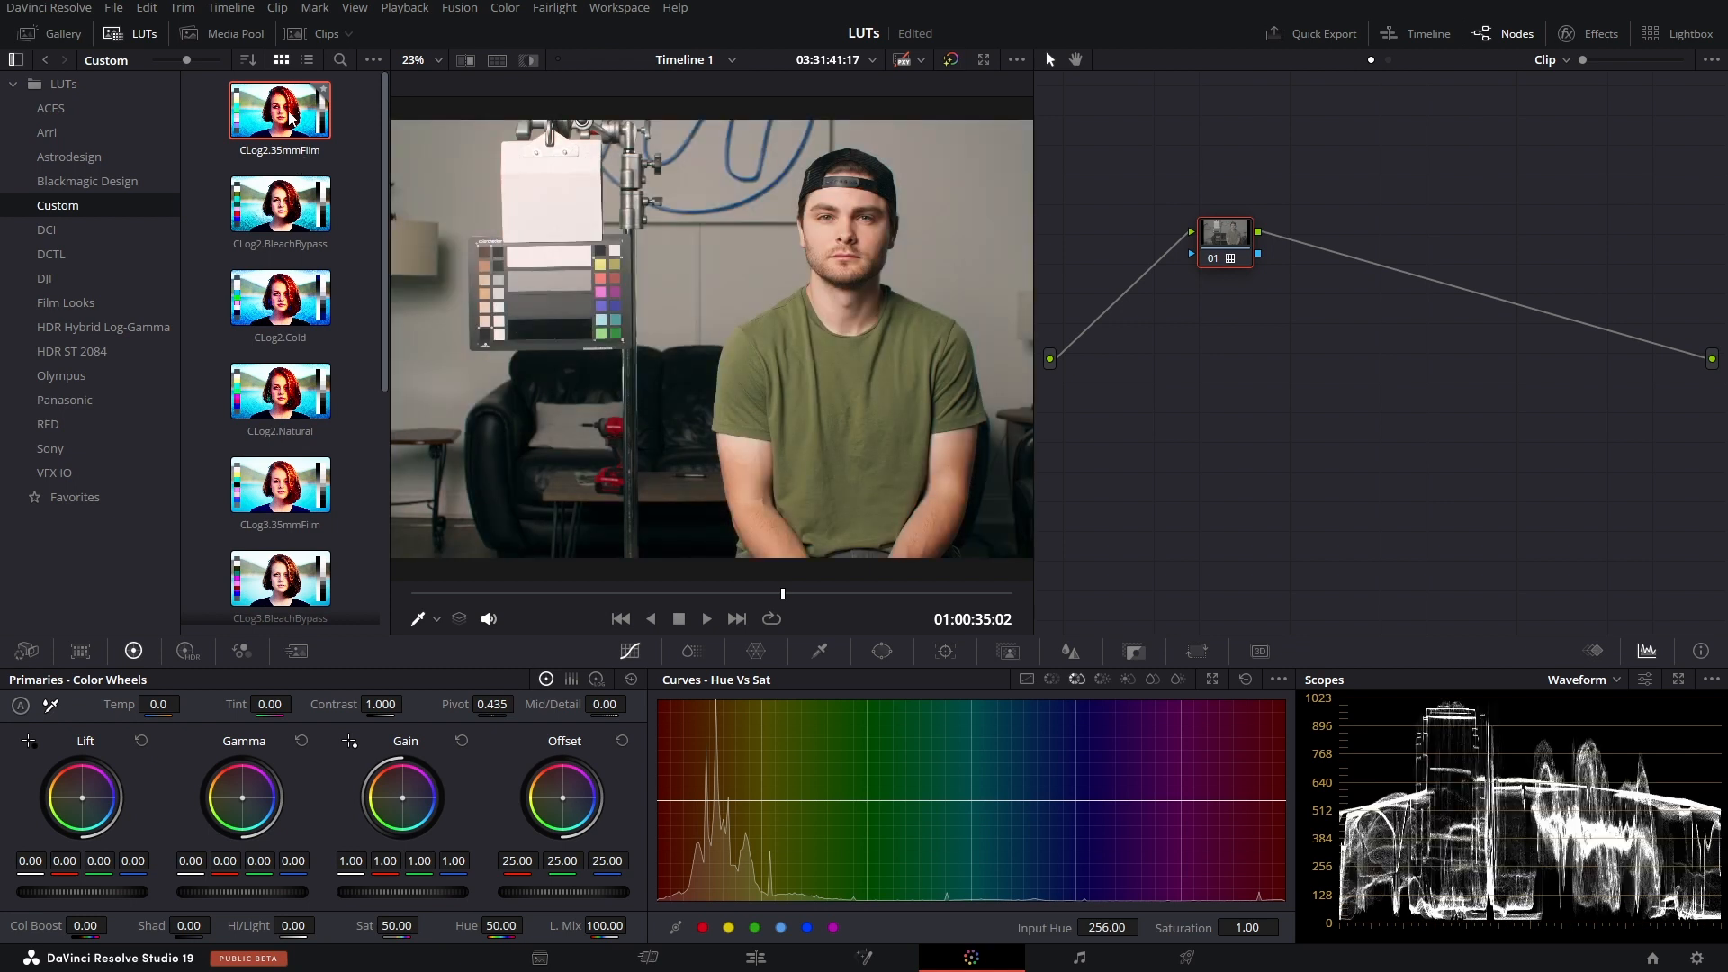
left_click(132, 33)
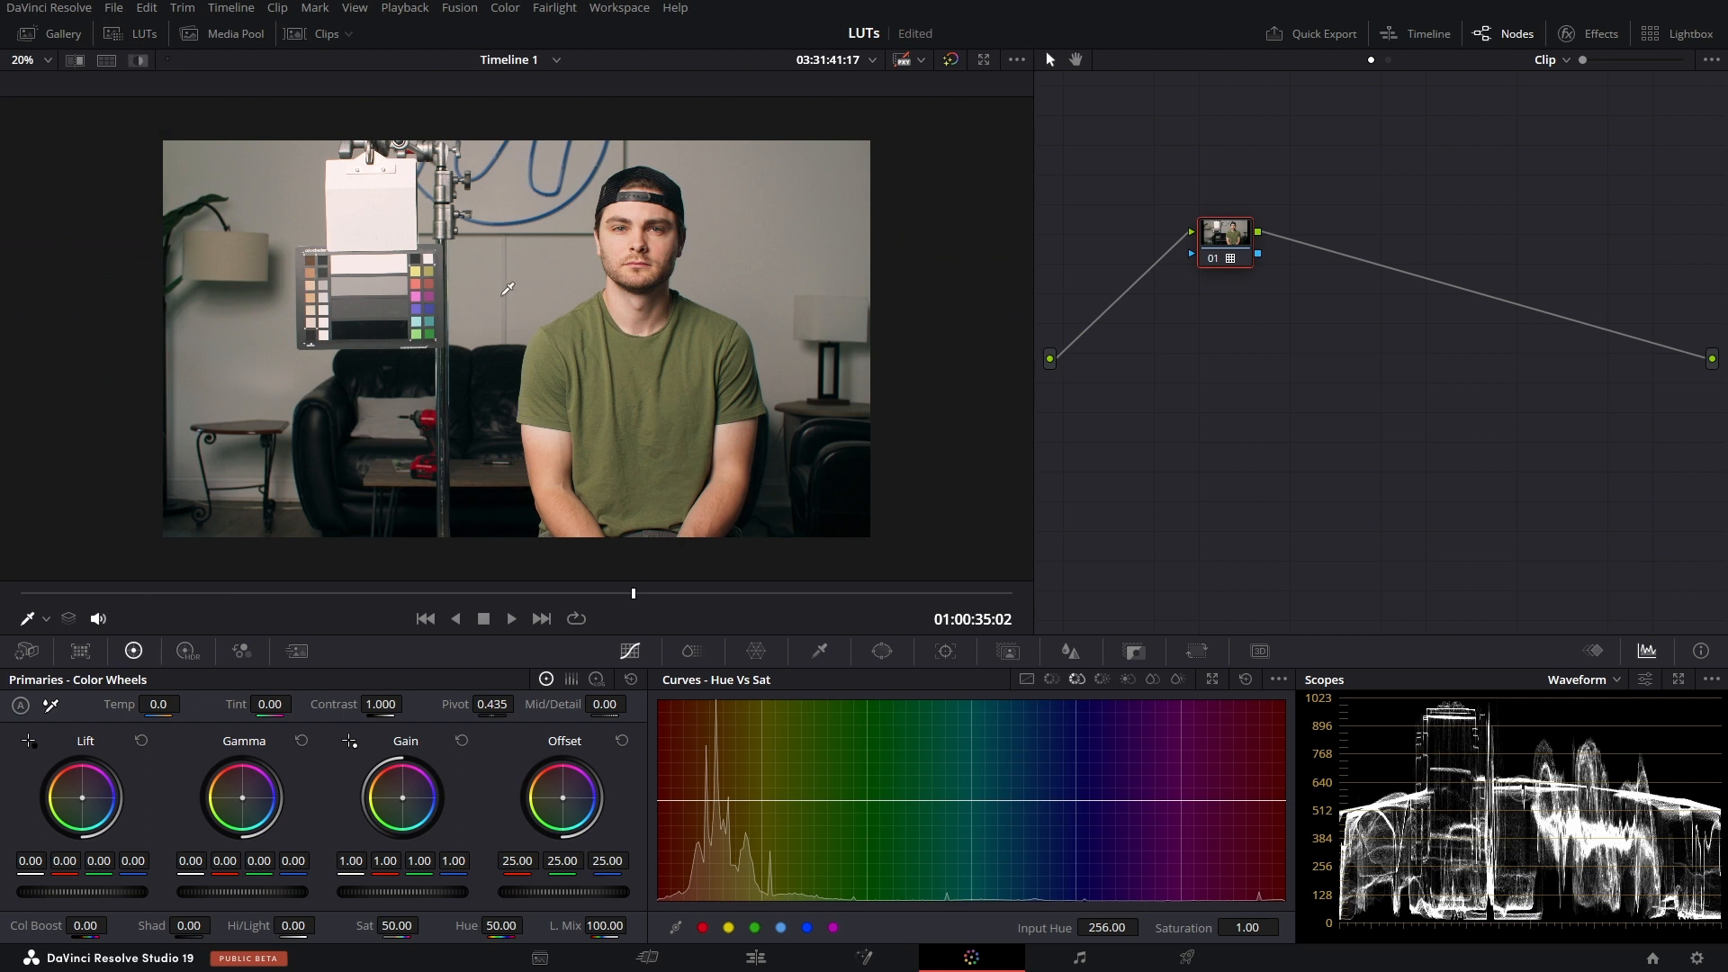
left_click_drag(1234, 259, 1222, 274)
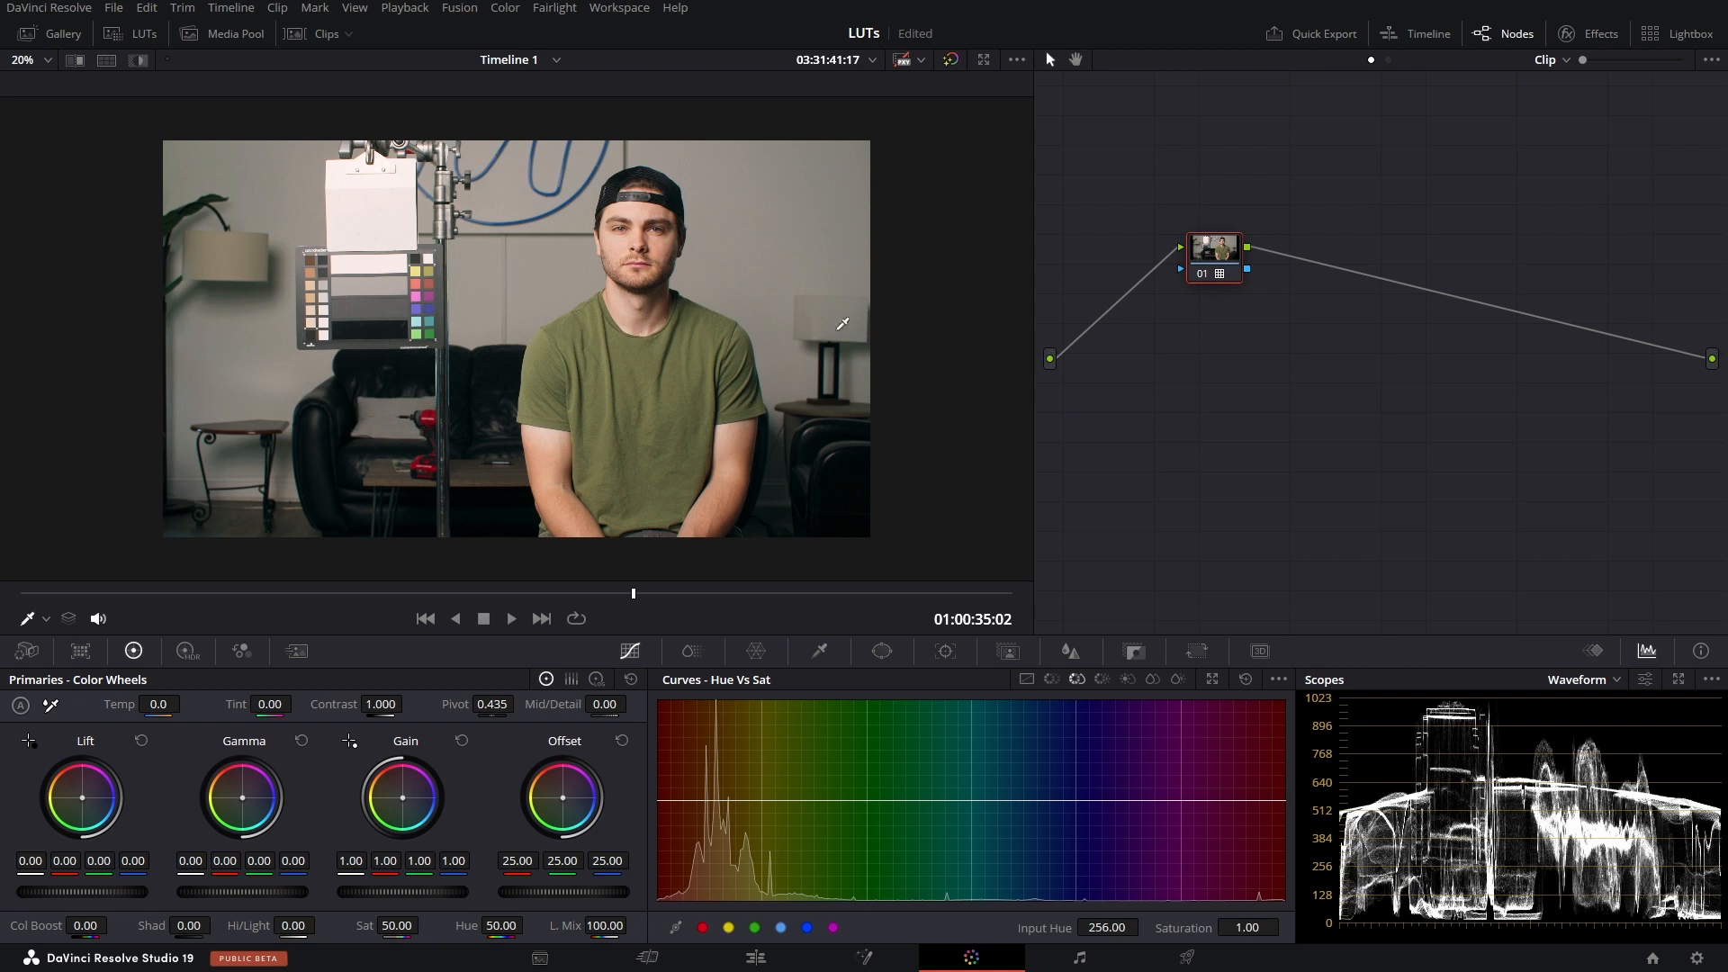
scroll(518, 356, "up", 1)
scroll(519, 356, "down", 1)
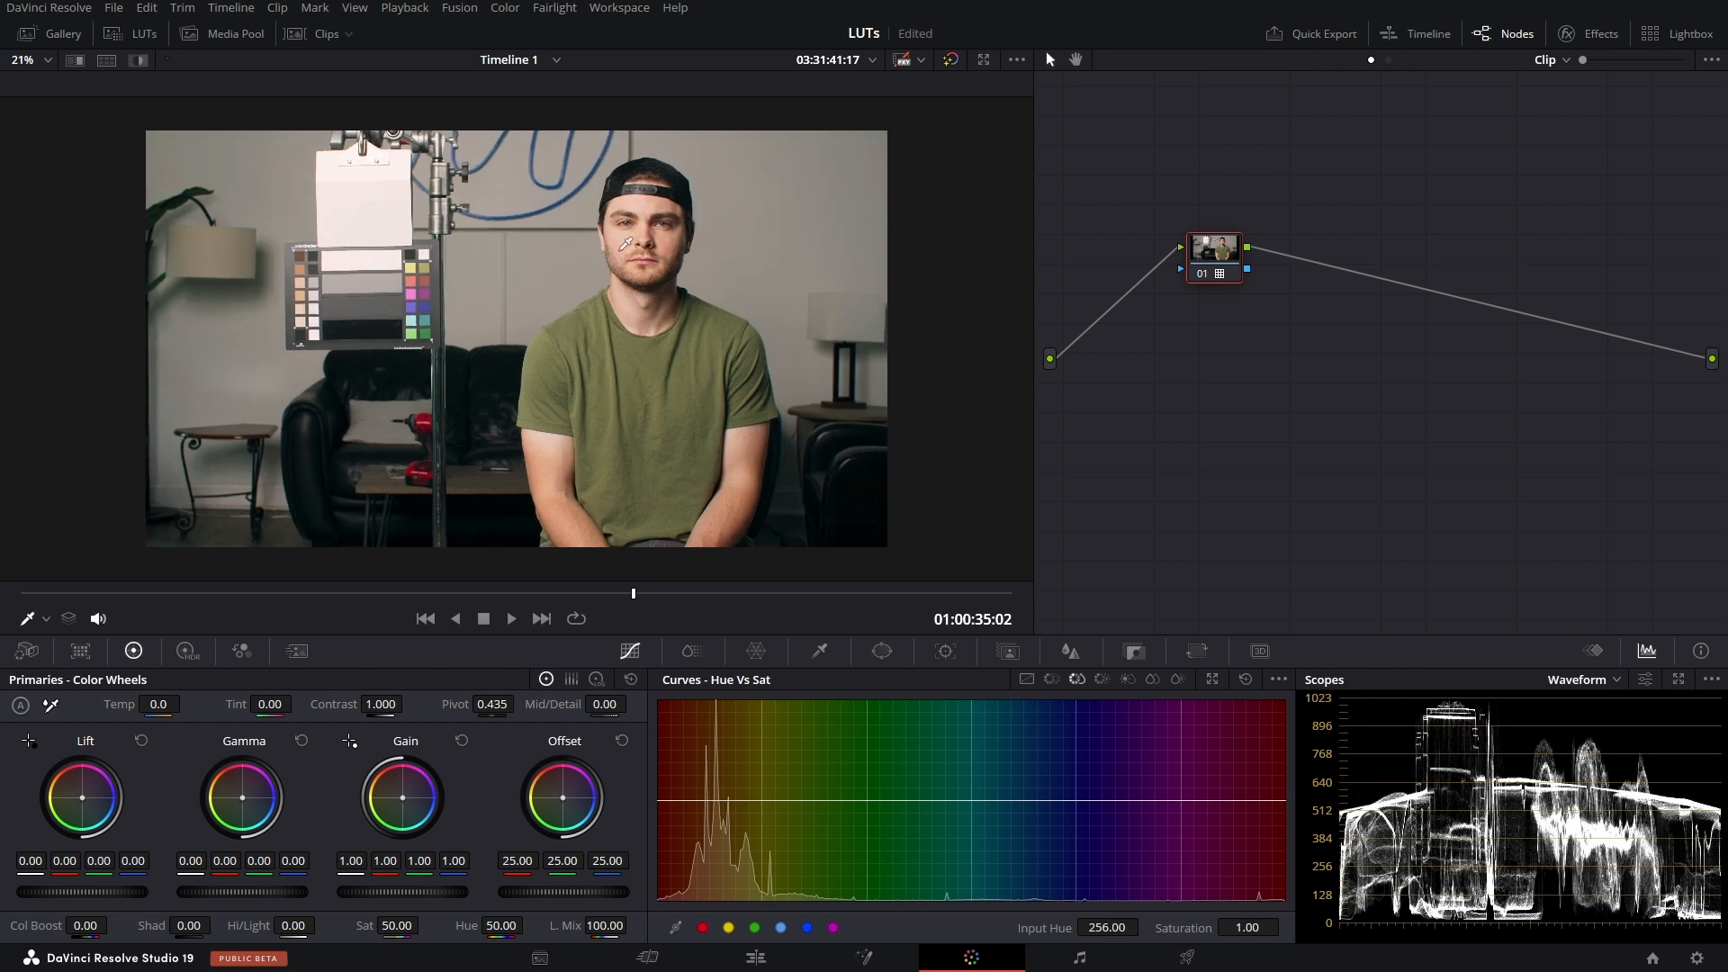
- Add a serial node before the portrait clip's LUT node and space the two nodes apart
right_click(1217, 263)
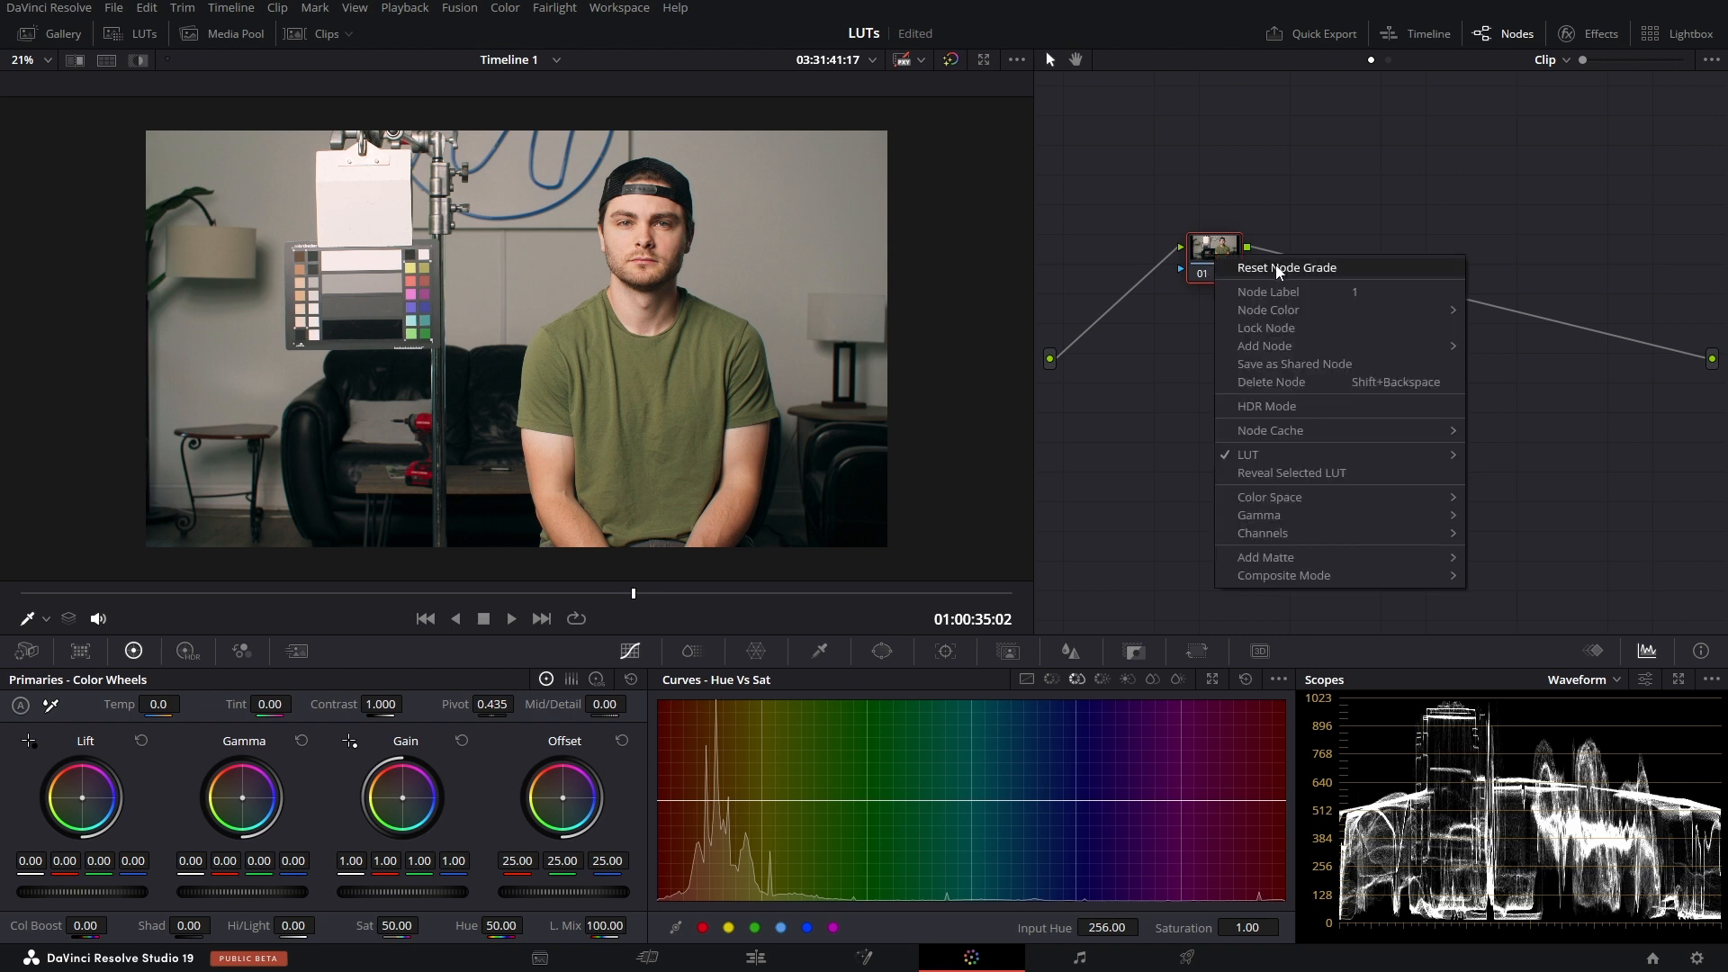
left_click(1199, 238)
left_click_drag(1210, 247, 1426, 273)
key("shift+s")
left_click_drag(1436, 342, 1288, 273)
- Find Film Grain in the effects library with the search "gra" and apply it to the new first node
left_click(1588, 34)
left_click(1675, 58)
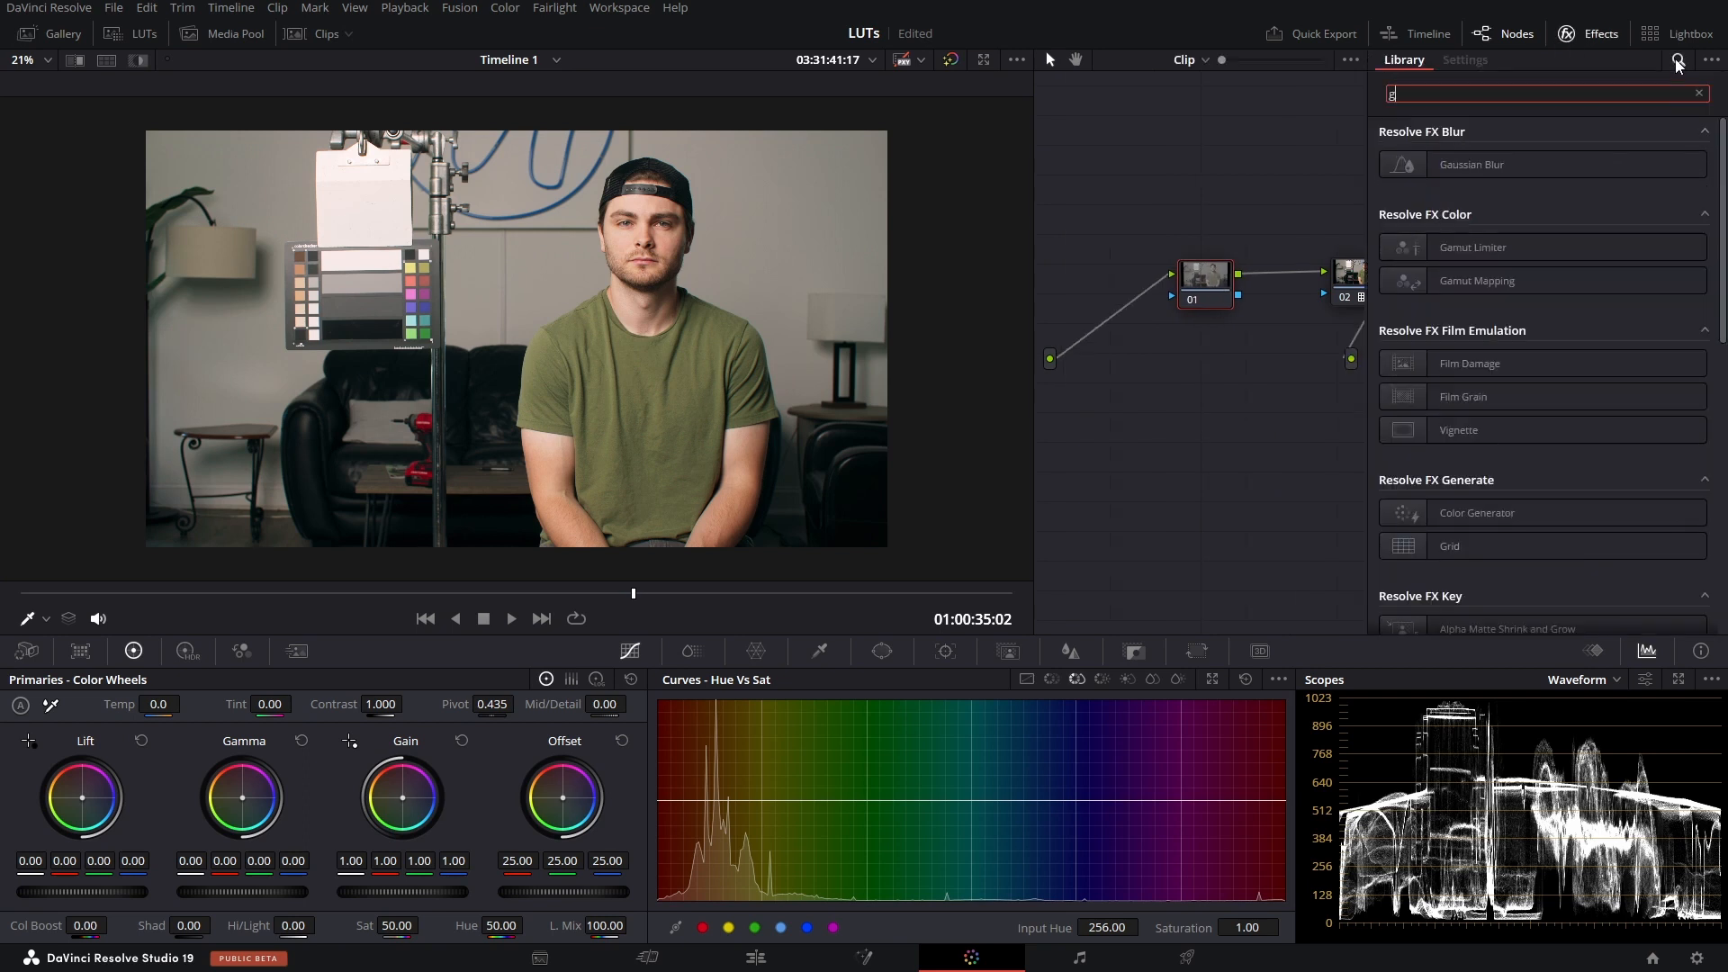
type("gra")
left_click_drag(1503, 164, 1206, 281)
- Choose the 35mm Film Grain preset, set the grain size to 0.064, and close the effects library
left_click(1534, 159)
scroll(1537, 270, "down", 3)
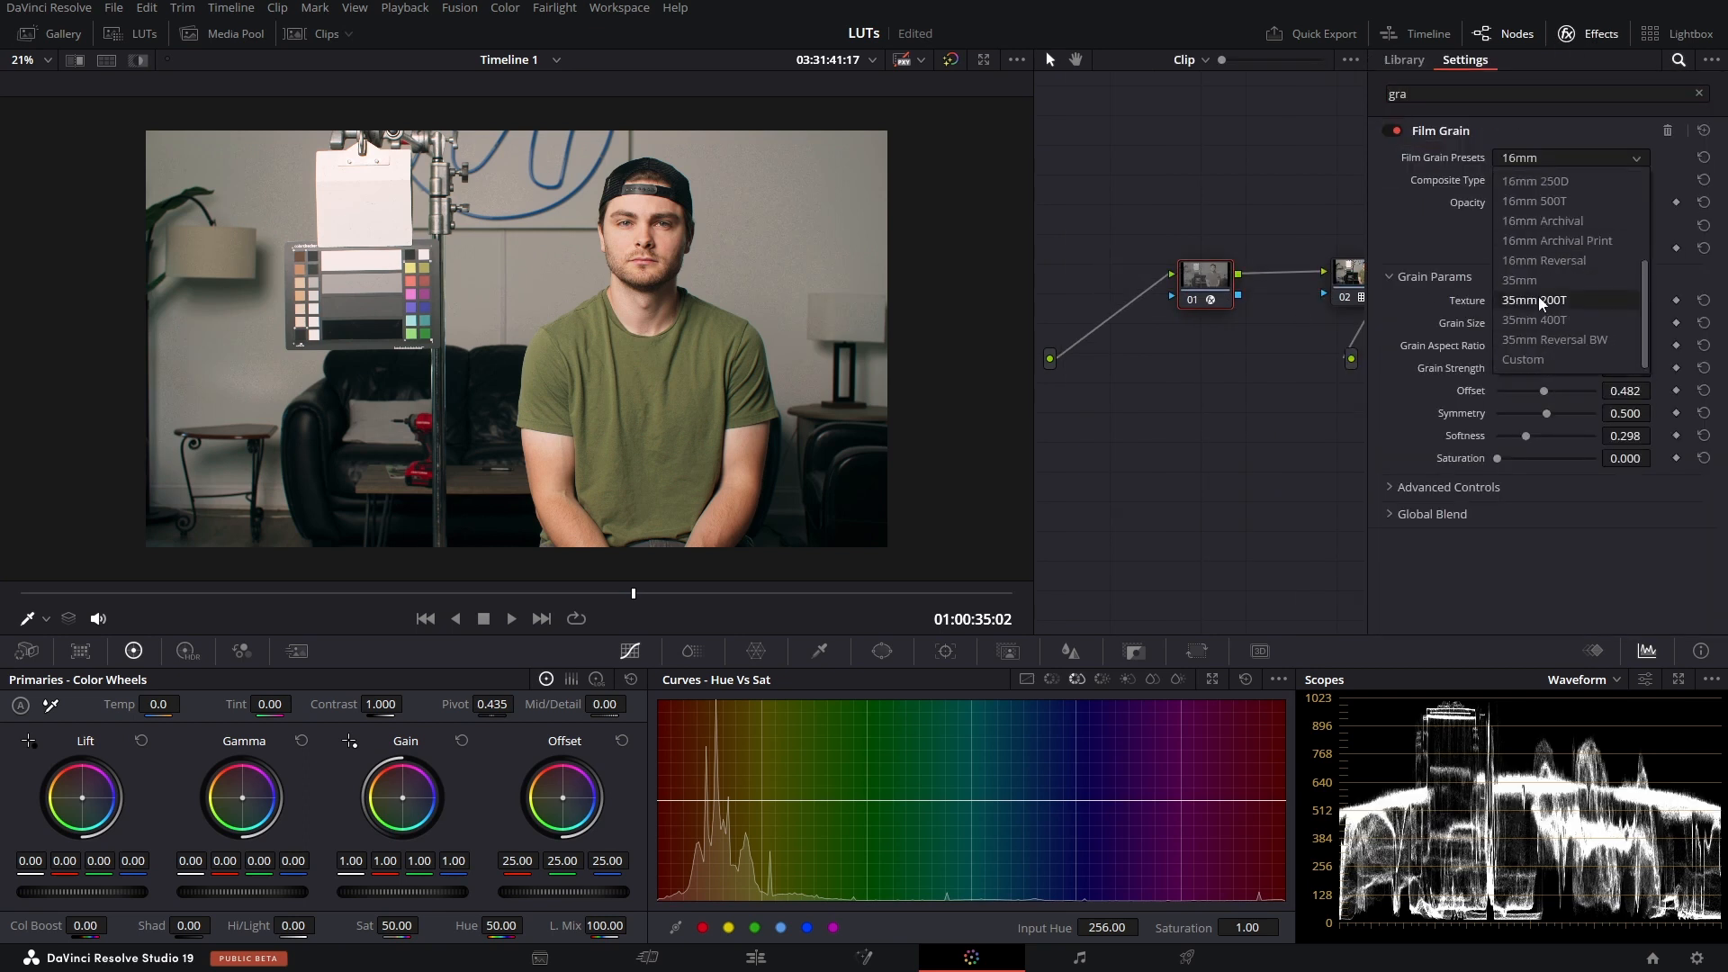
left_click(1535, 289)
left_click(1513, 323)
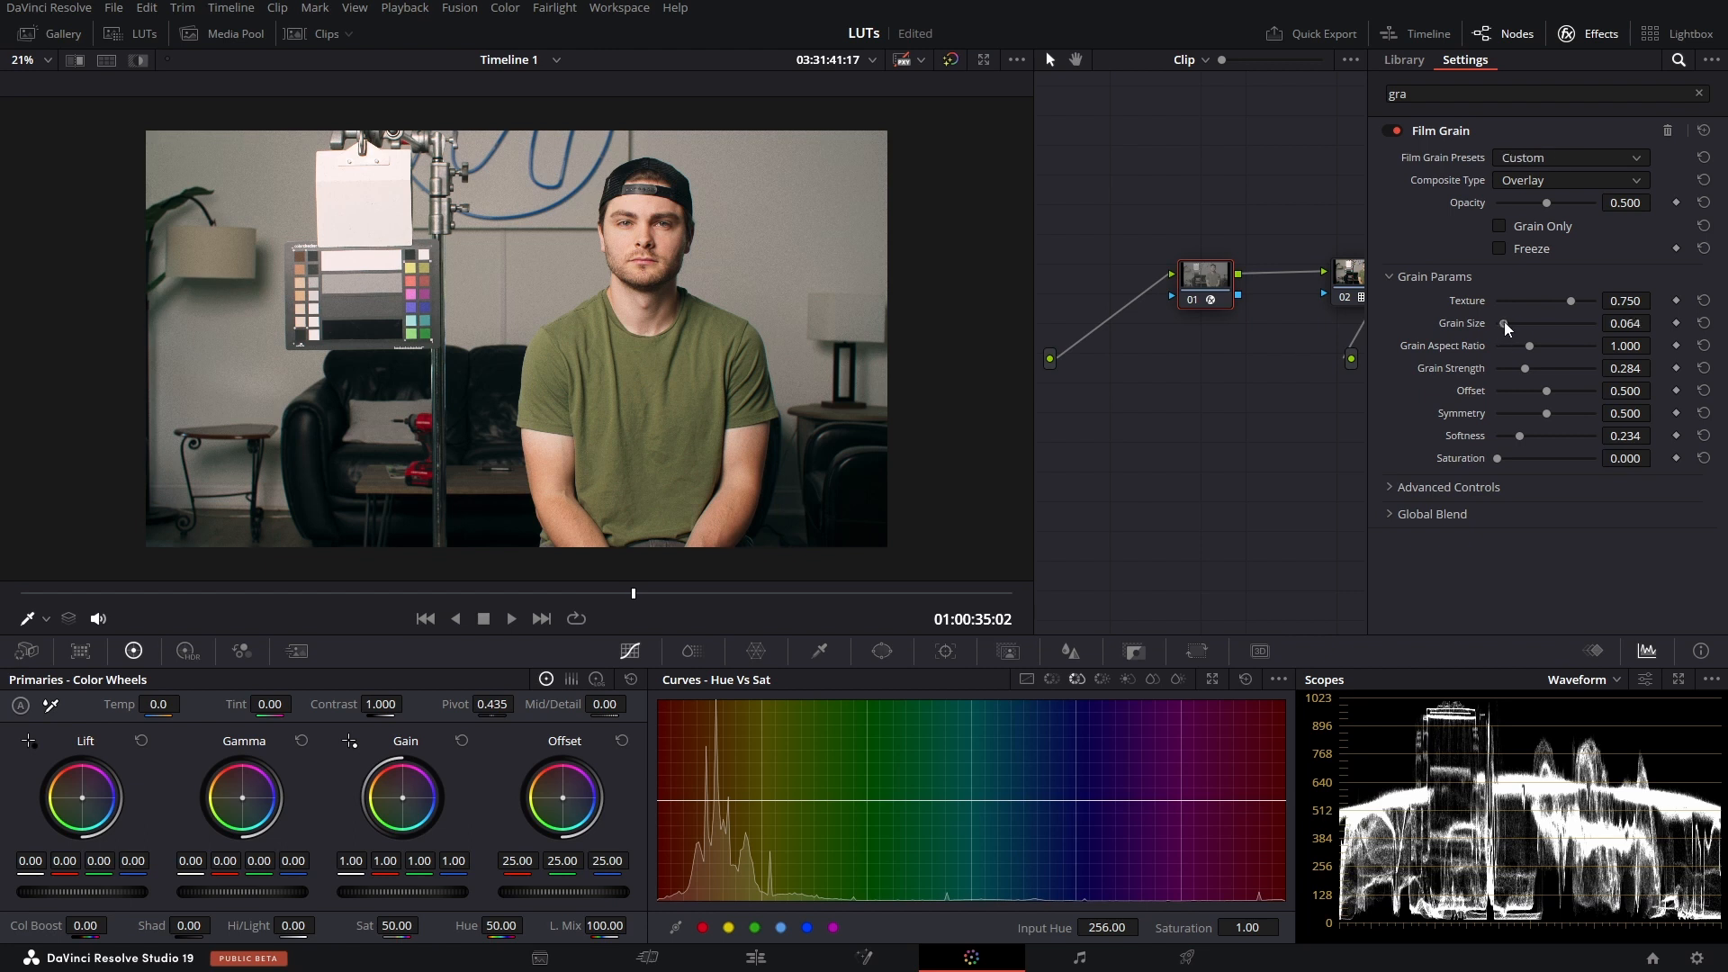
left_click(1590, 40)
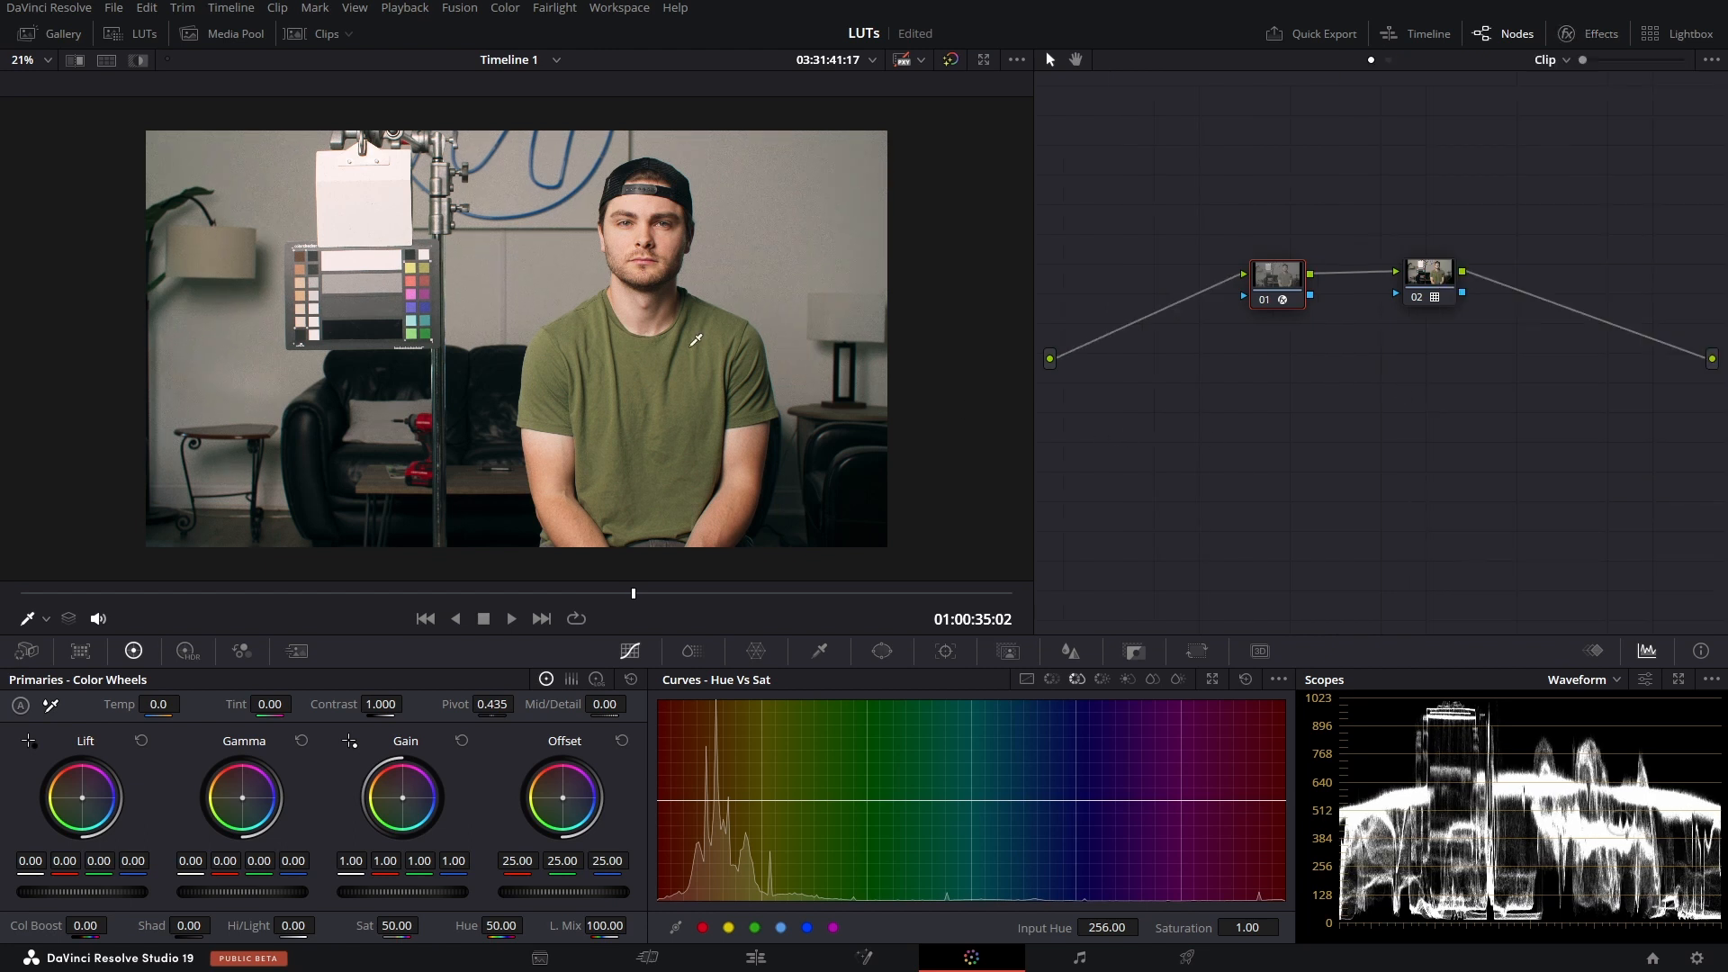
left_click_drag(713, 280, 711, 338)
scroll(711, 338, "down", 4)
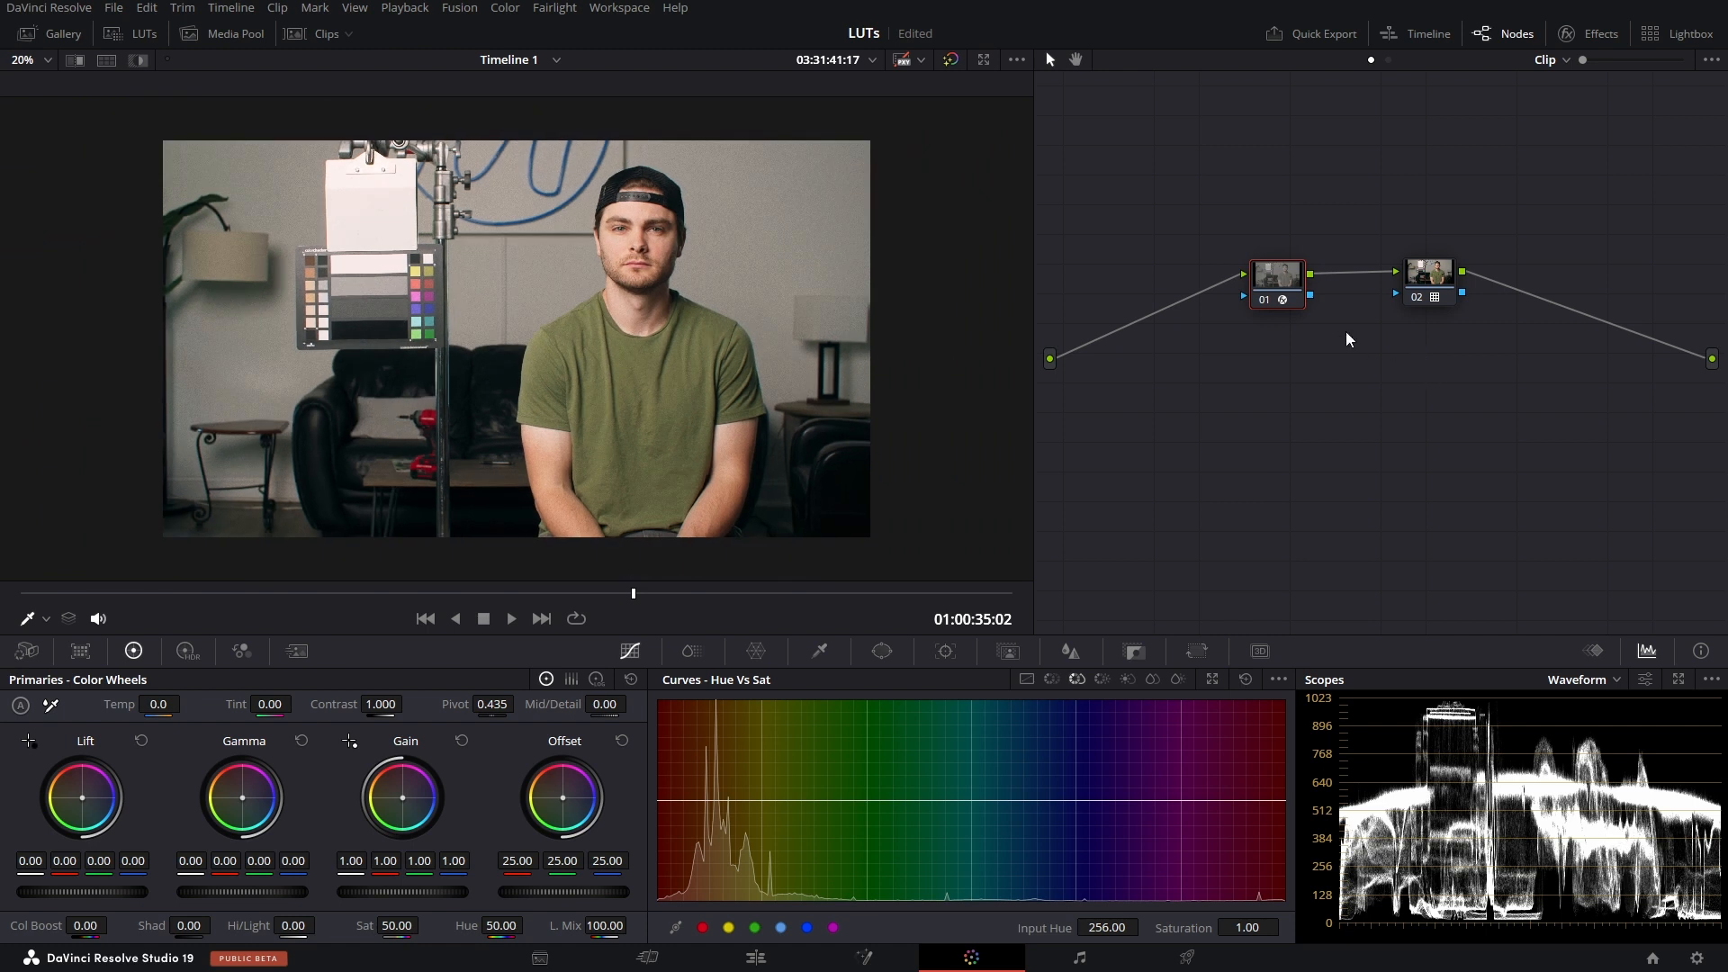
- Remove the film grain and the LUT from the portrait clip, leaving a single empty node
right_click(1276, 278)
left_click(1292, 288)
right_click(1435, 277)
left_click(1467, 283)
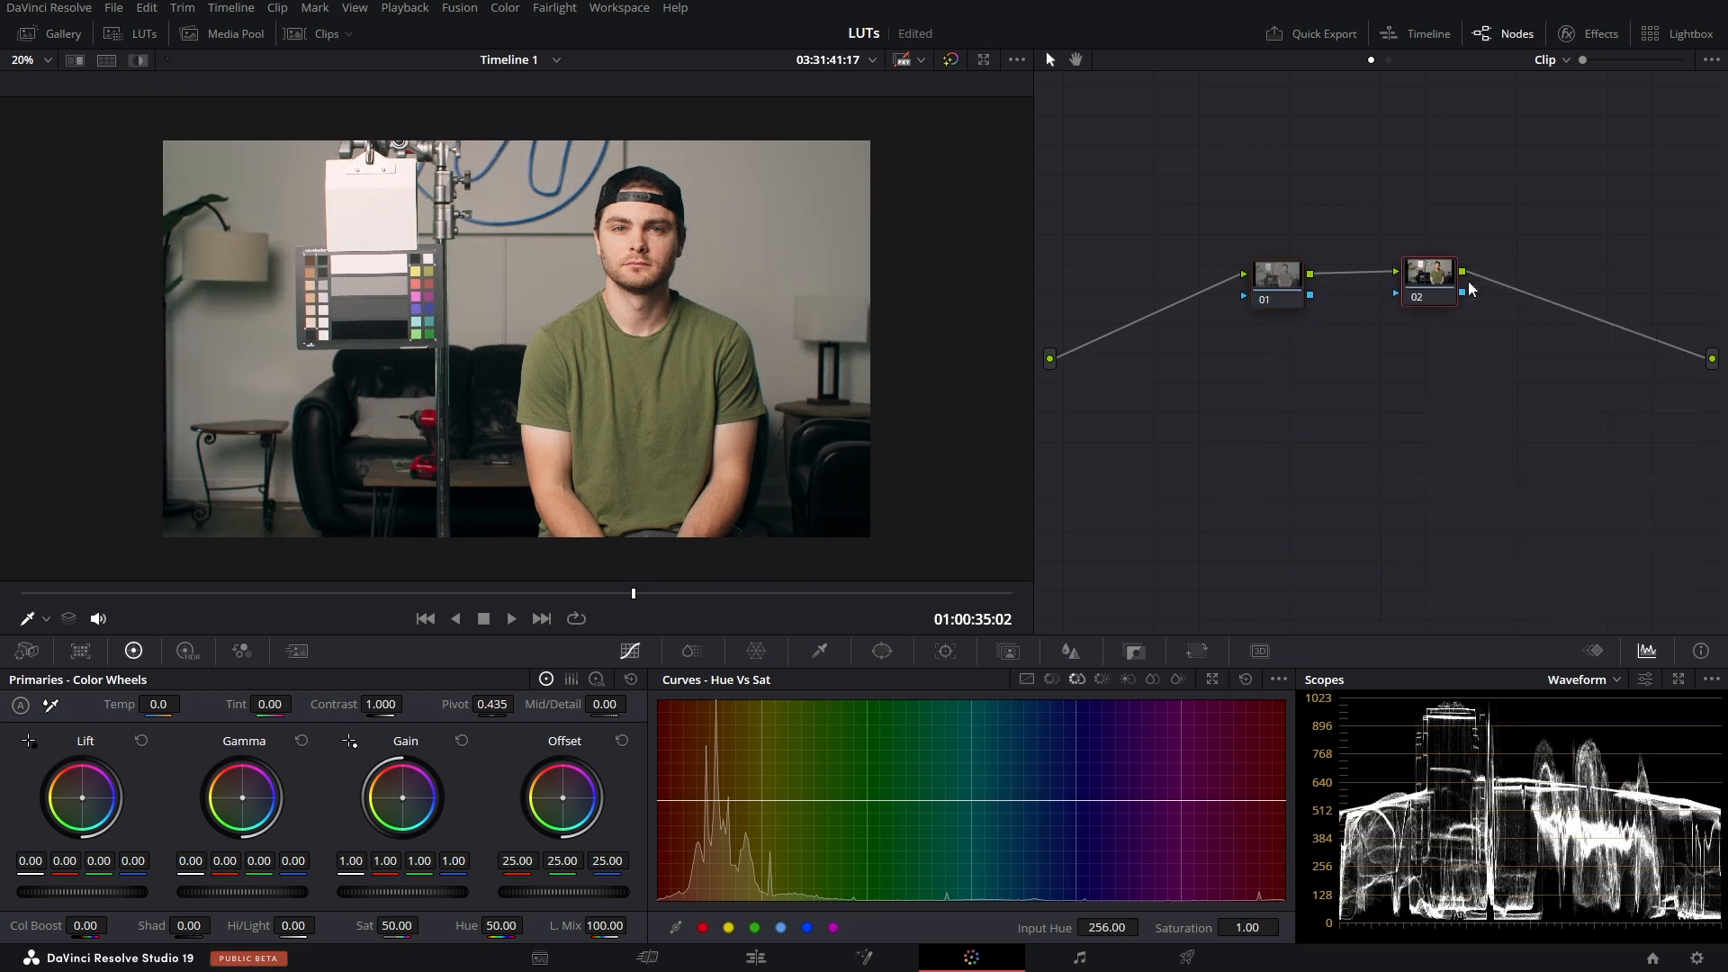
key("ctrl+z")
key("Delete")
left_click_drag(1278, 281, 1239, 287)
- Apply the Custom LUT CLog2.BleachBypass to the portrait clip's node and hide the gallery
left_click(140, 38)
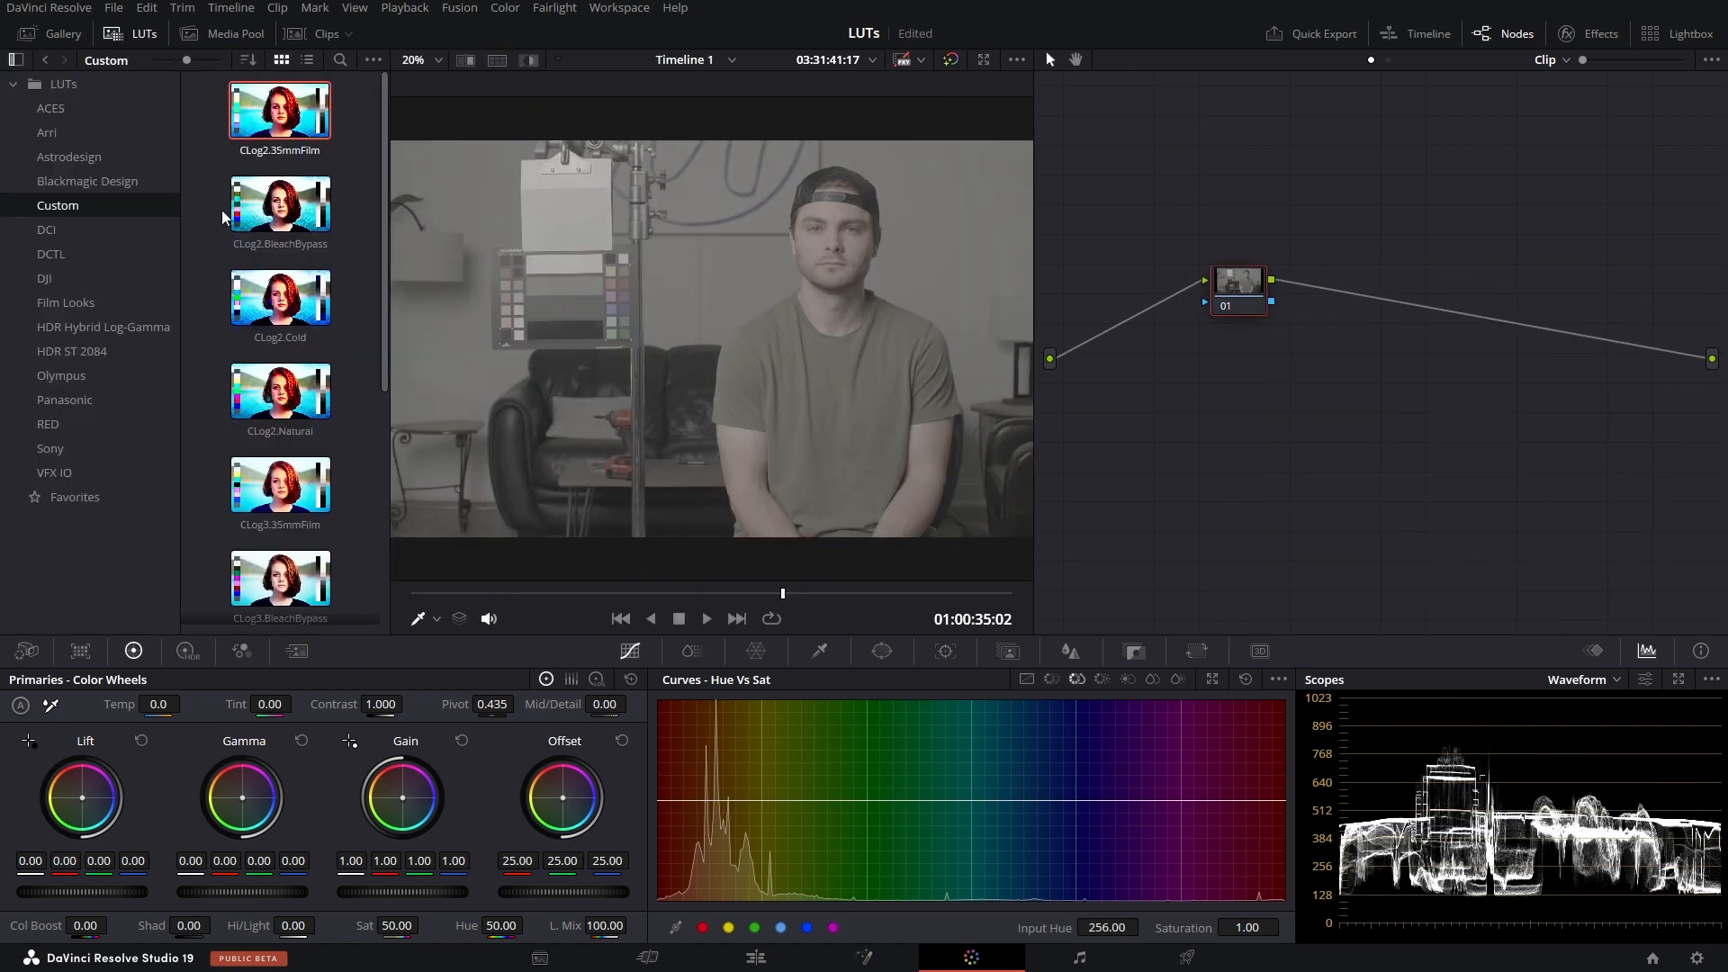
double_click(282, 218)
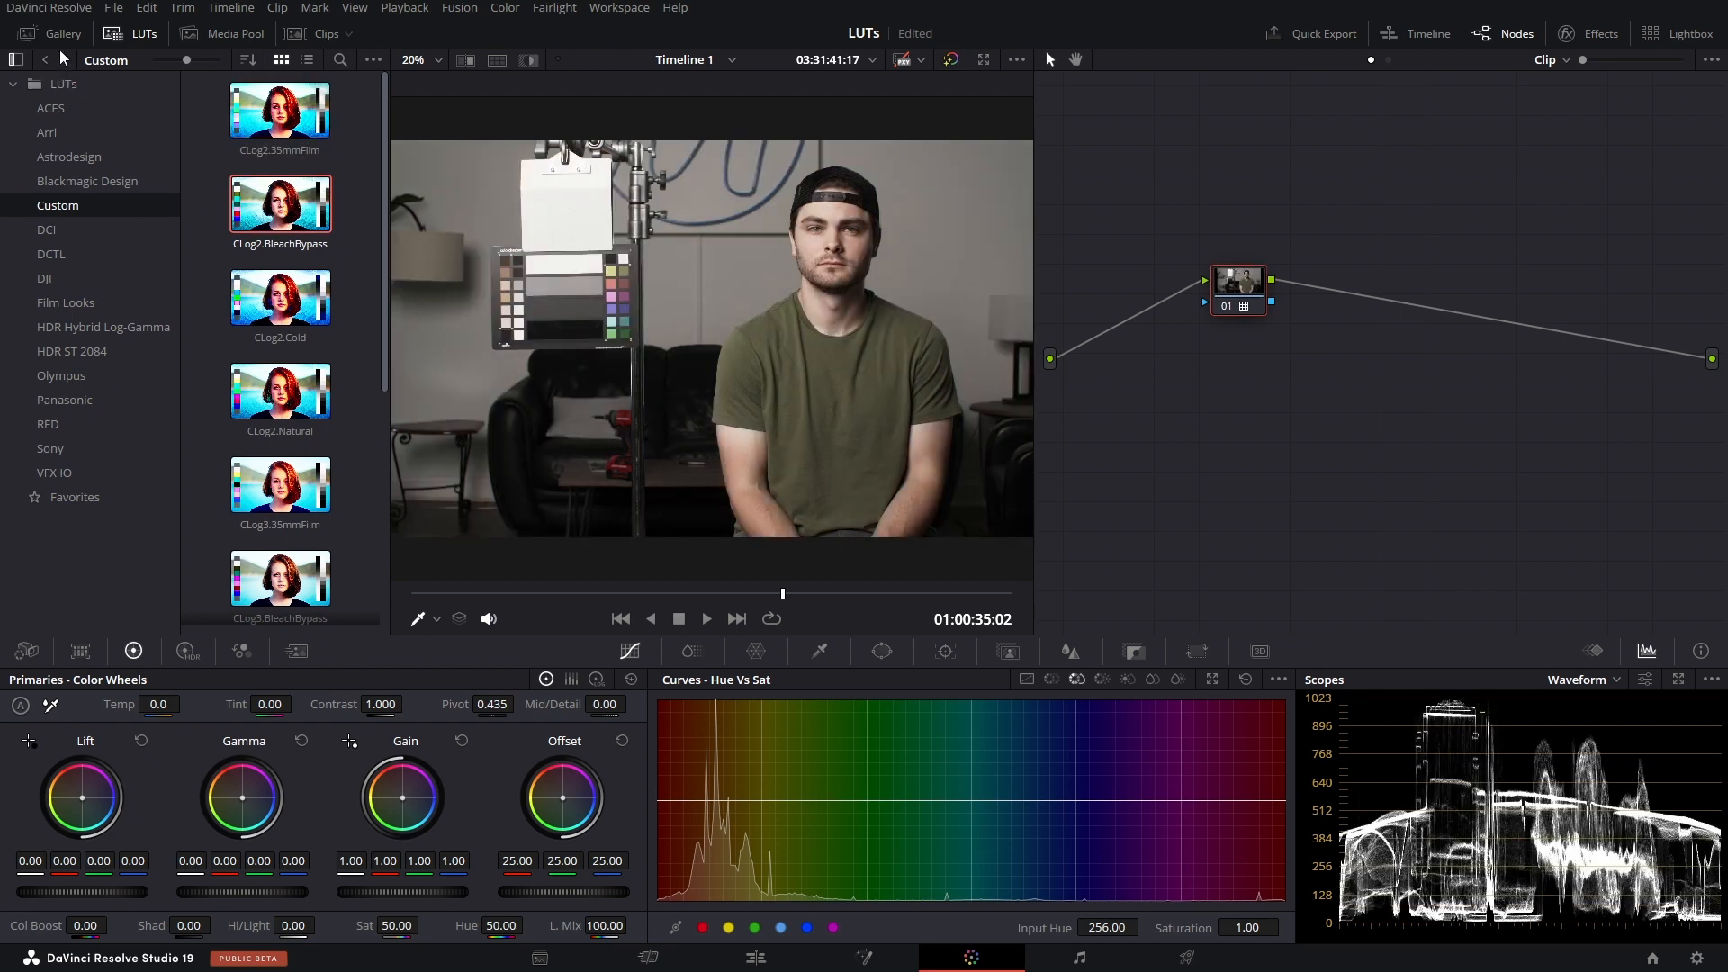
left_click(135, 33)
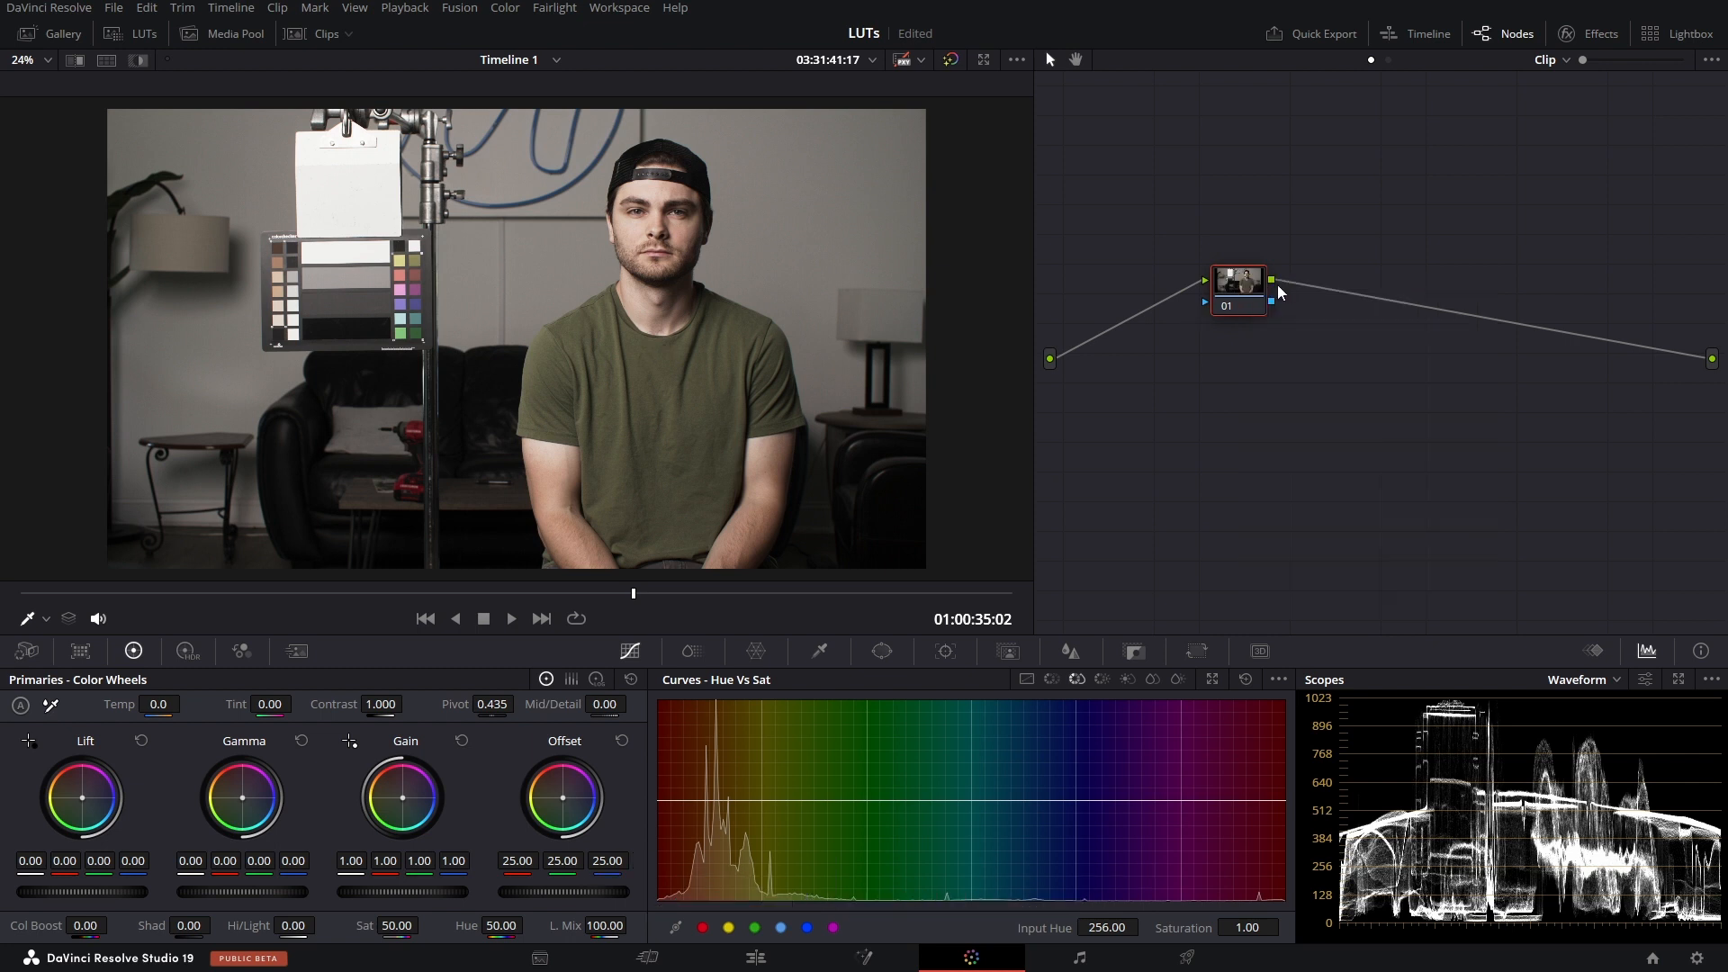
- Preview the Custom LUT CLog2.Cold on the portrait clip's node, and reset the node's grade
left_click(133, 33)
double_click(315, 286)
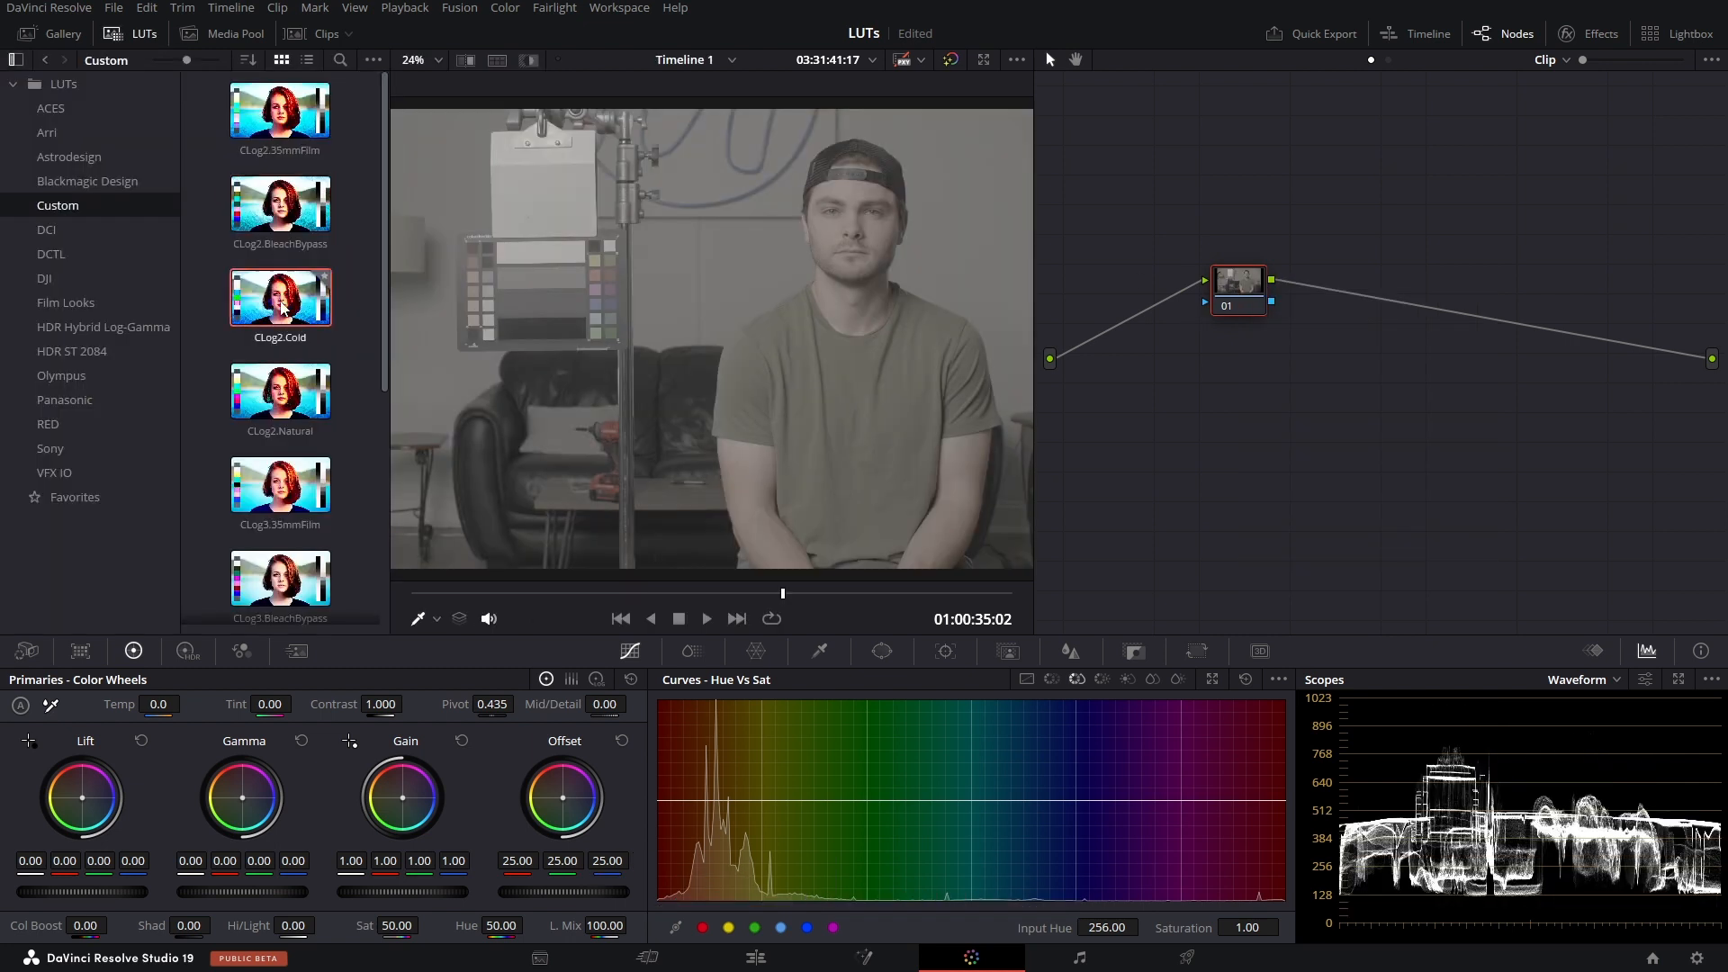
left_click(128, 36)
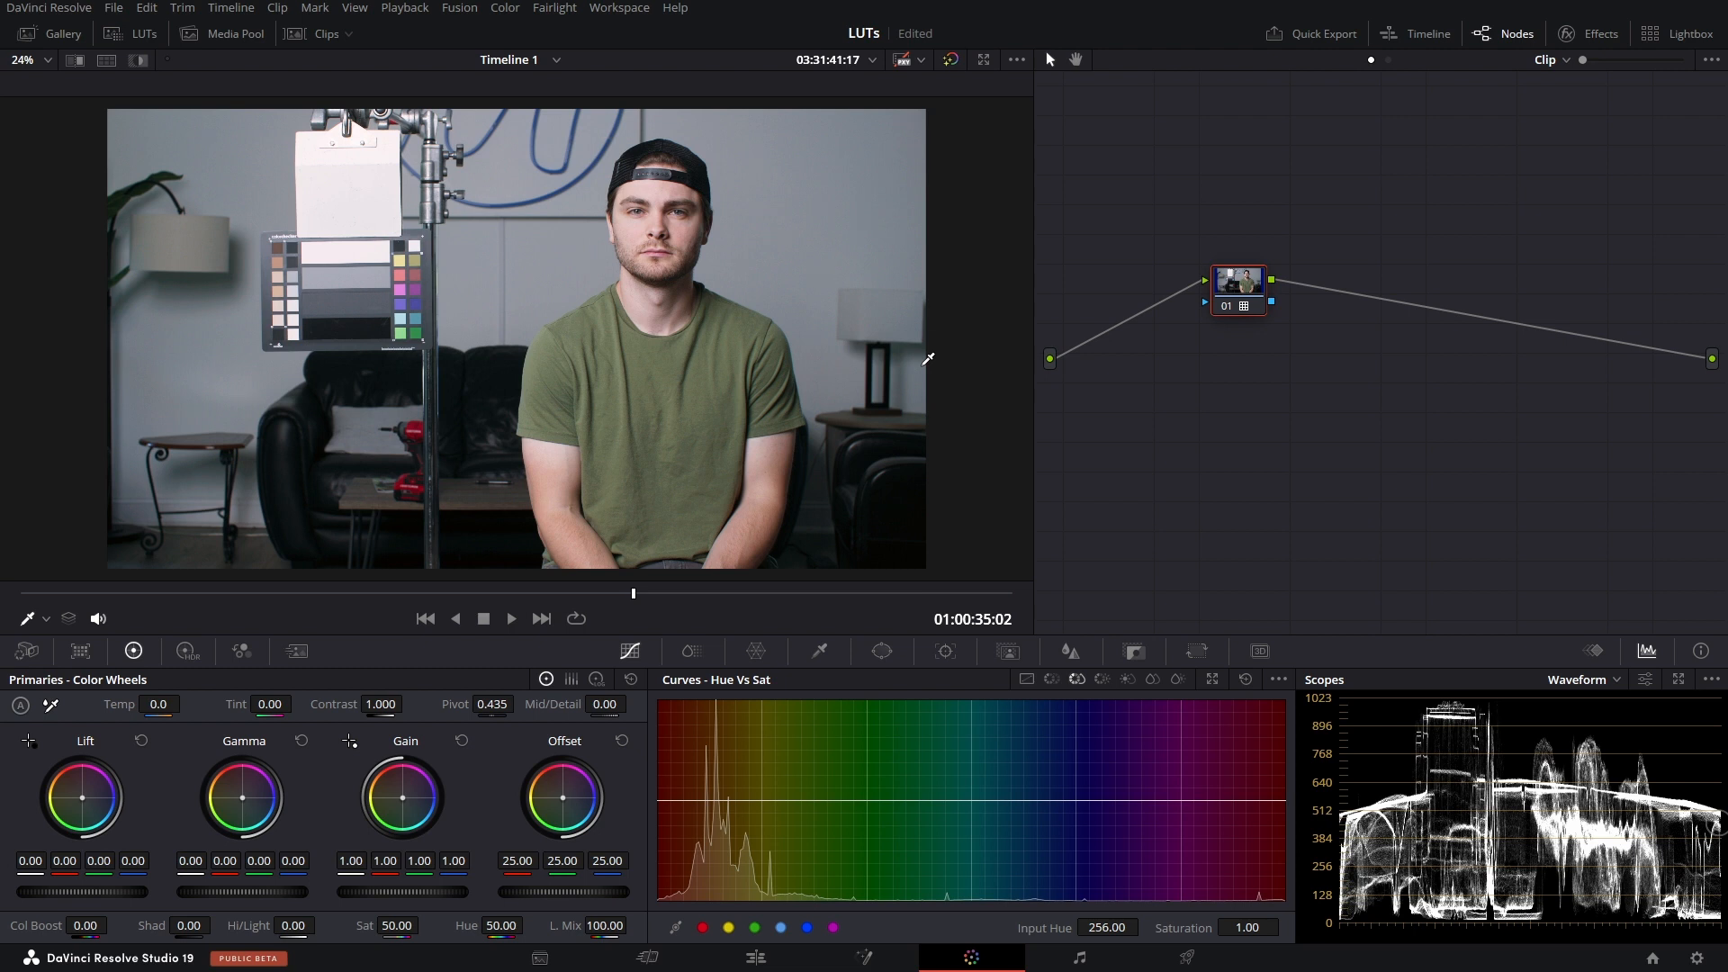
right_click(1231, 287)
left_click(1282, 412)
- Move the Edit page playhead to the parking-lot clip at 01:00:51:19 and return to the Color page
left_click(765, 952)
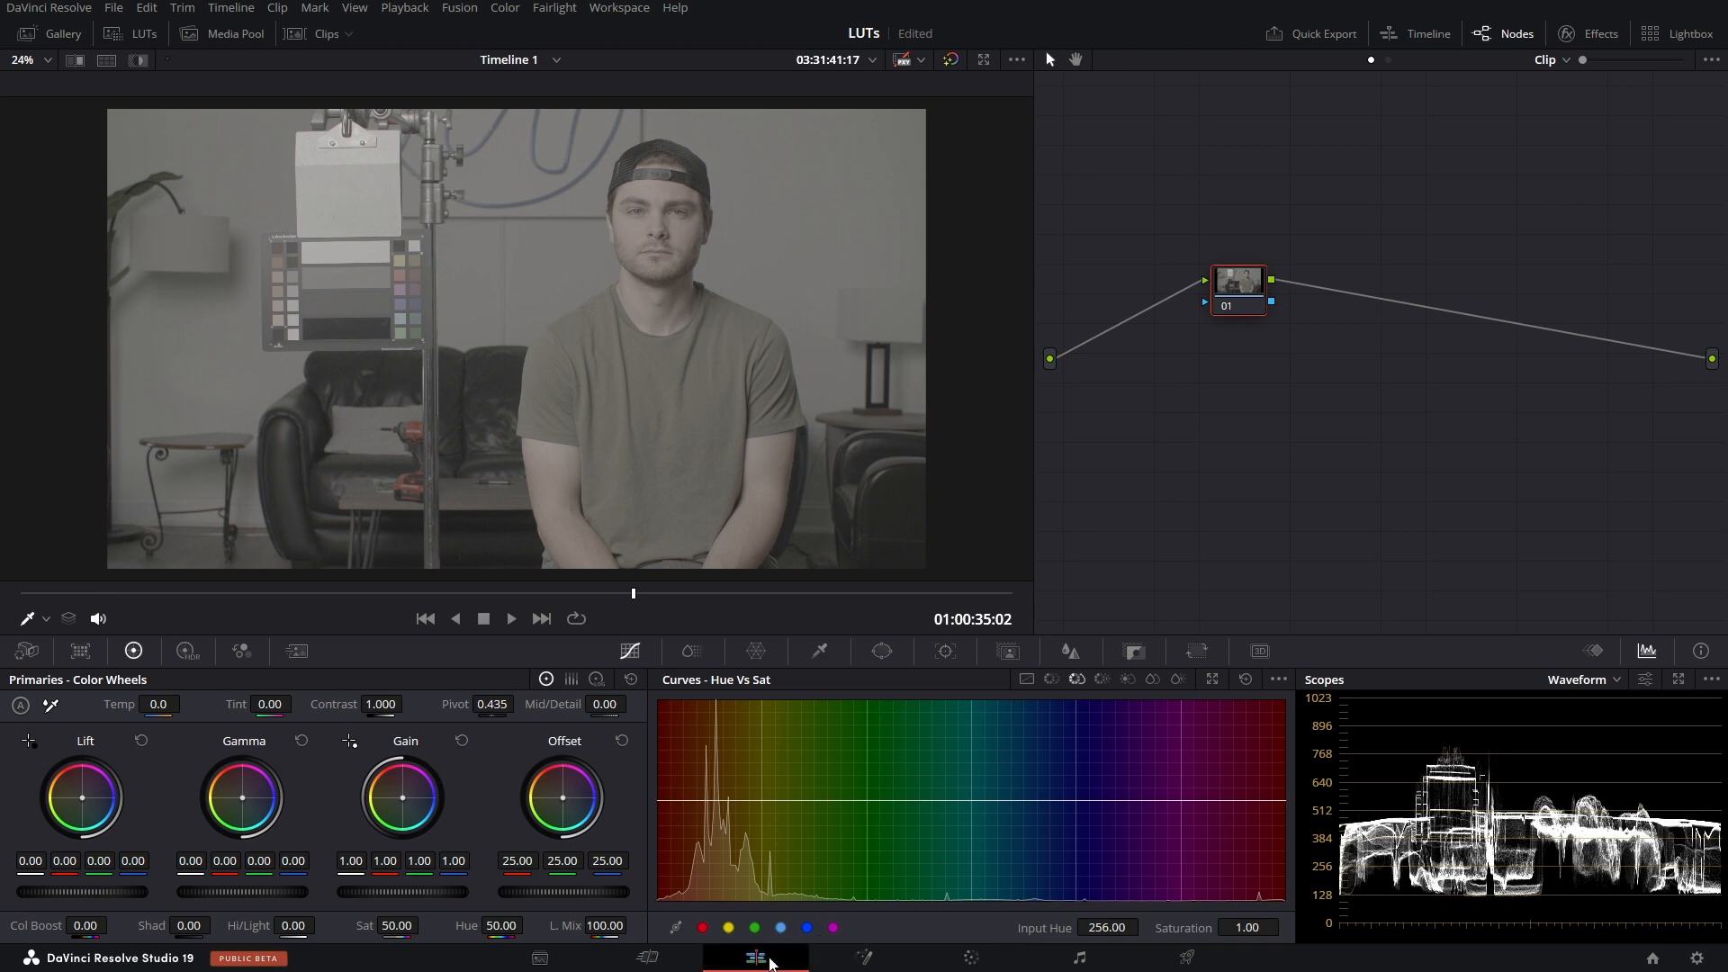
left_click(691, 469)
left_click(694, 704)
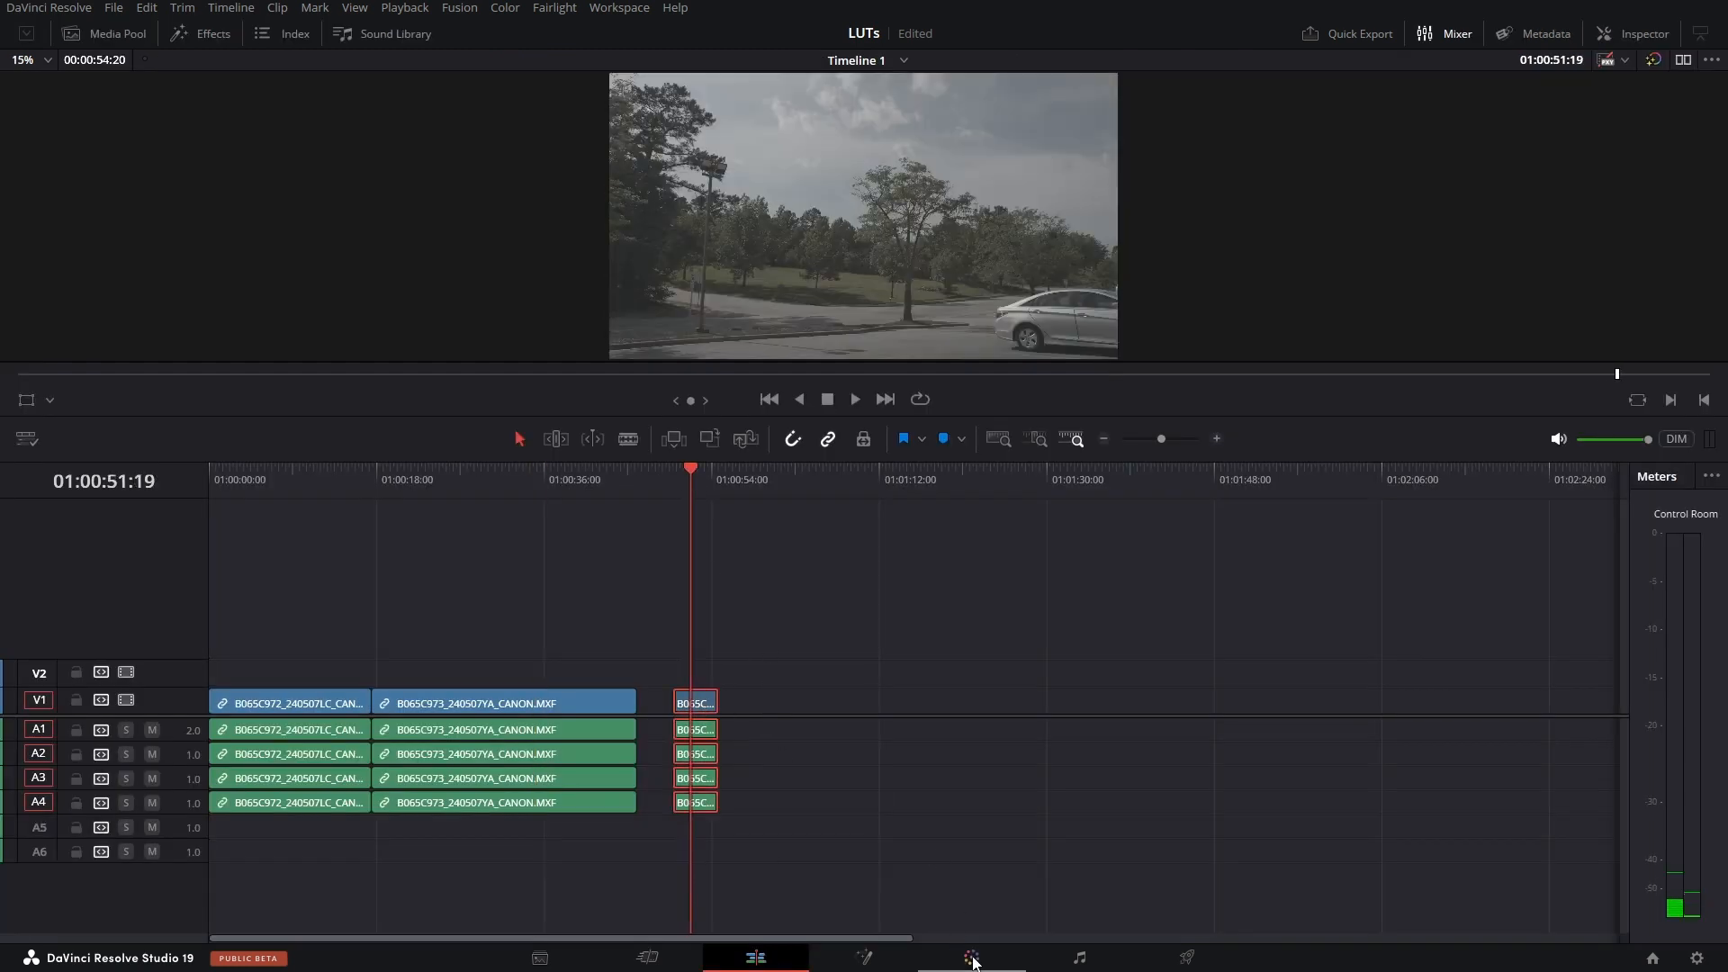
left_click(971, 957)
- Preview the Custom LUT CLog3.Cold on the parking-lot clip's node, and reset the node's grade
left_click(133, 36)
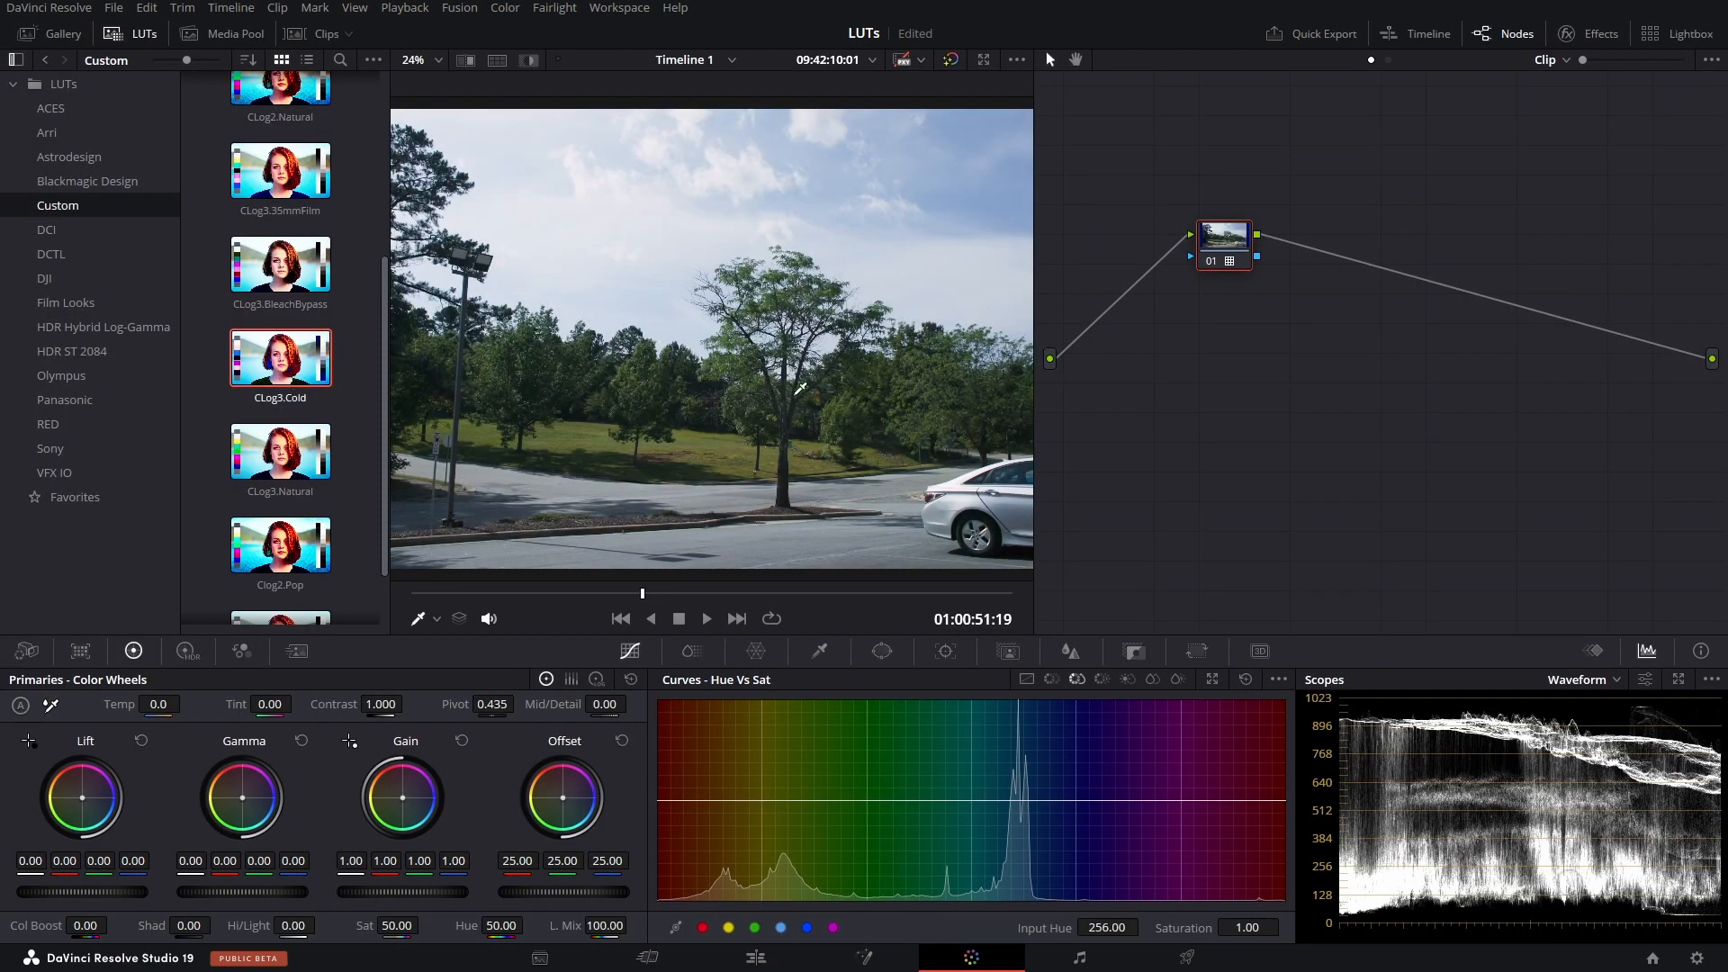
left_click(133, 34)
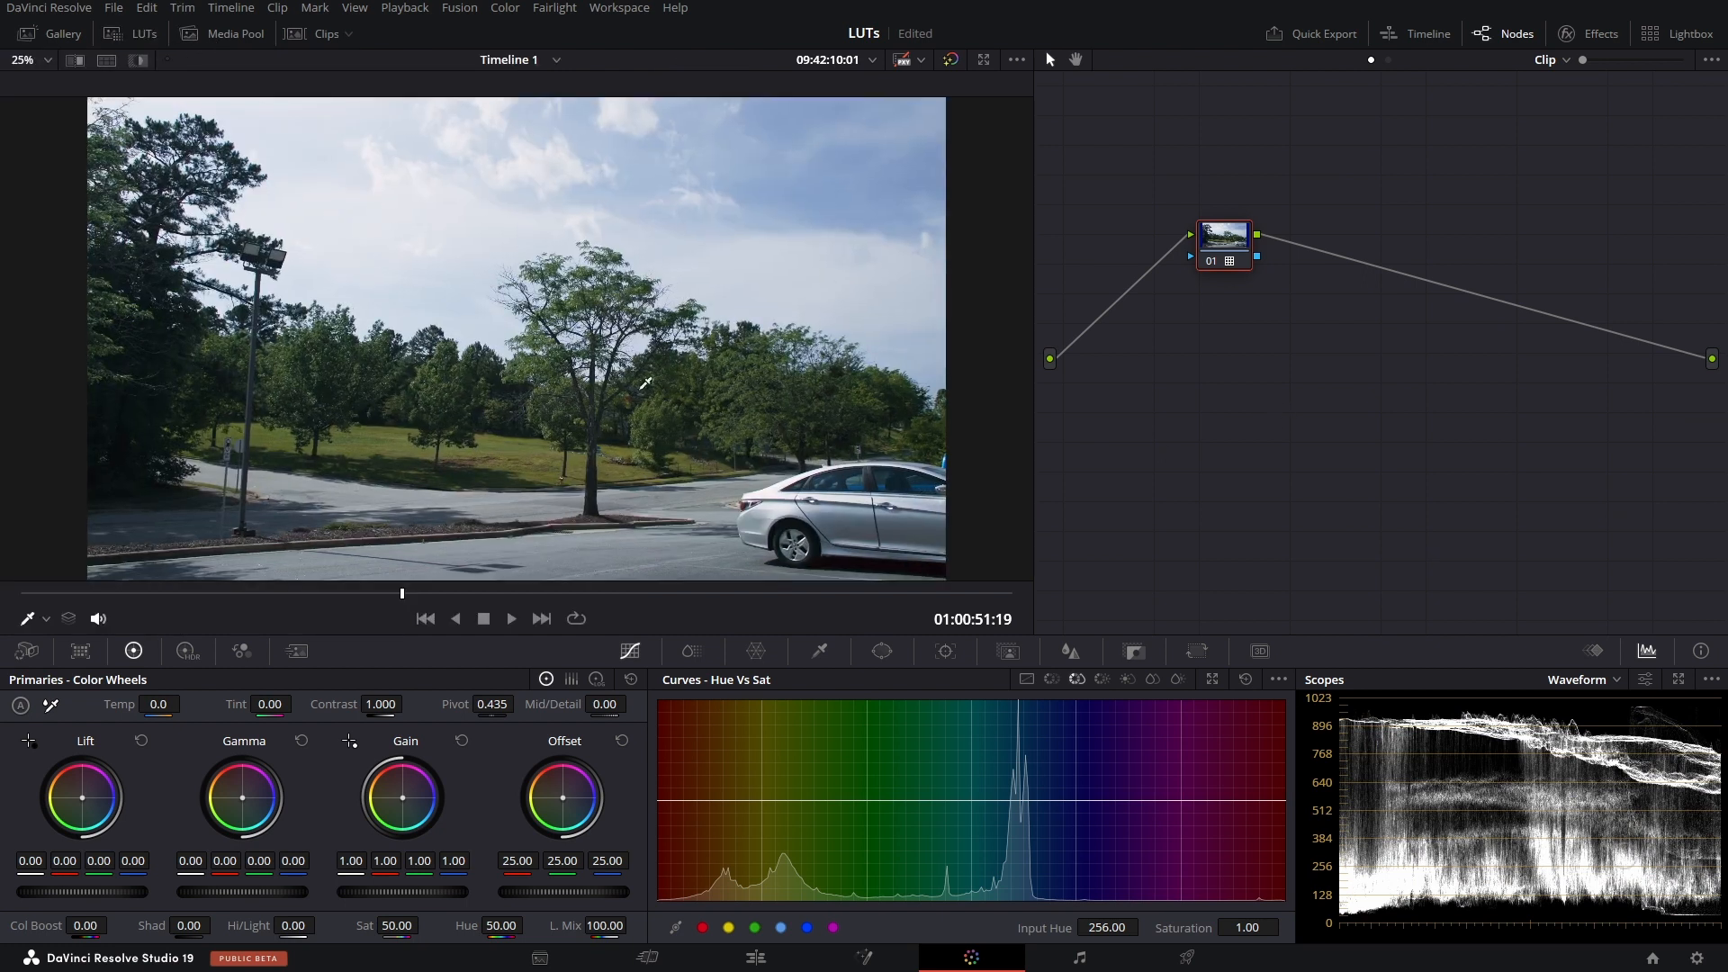
scroll(714, 374, "down", 1)
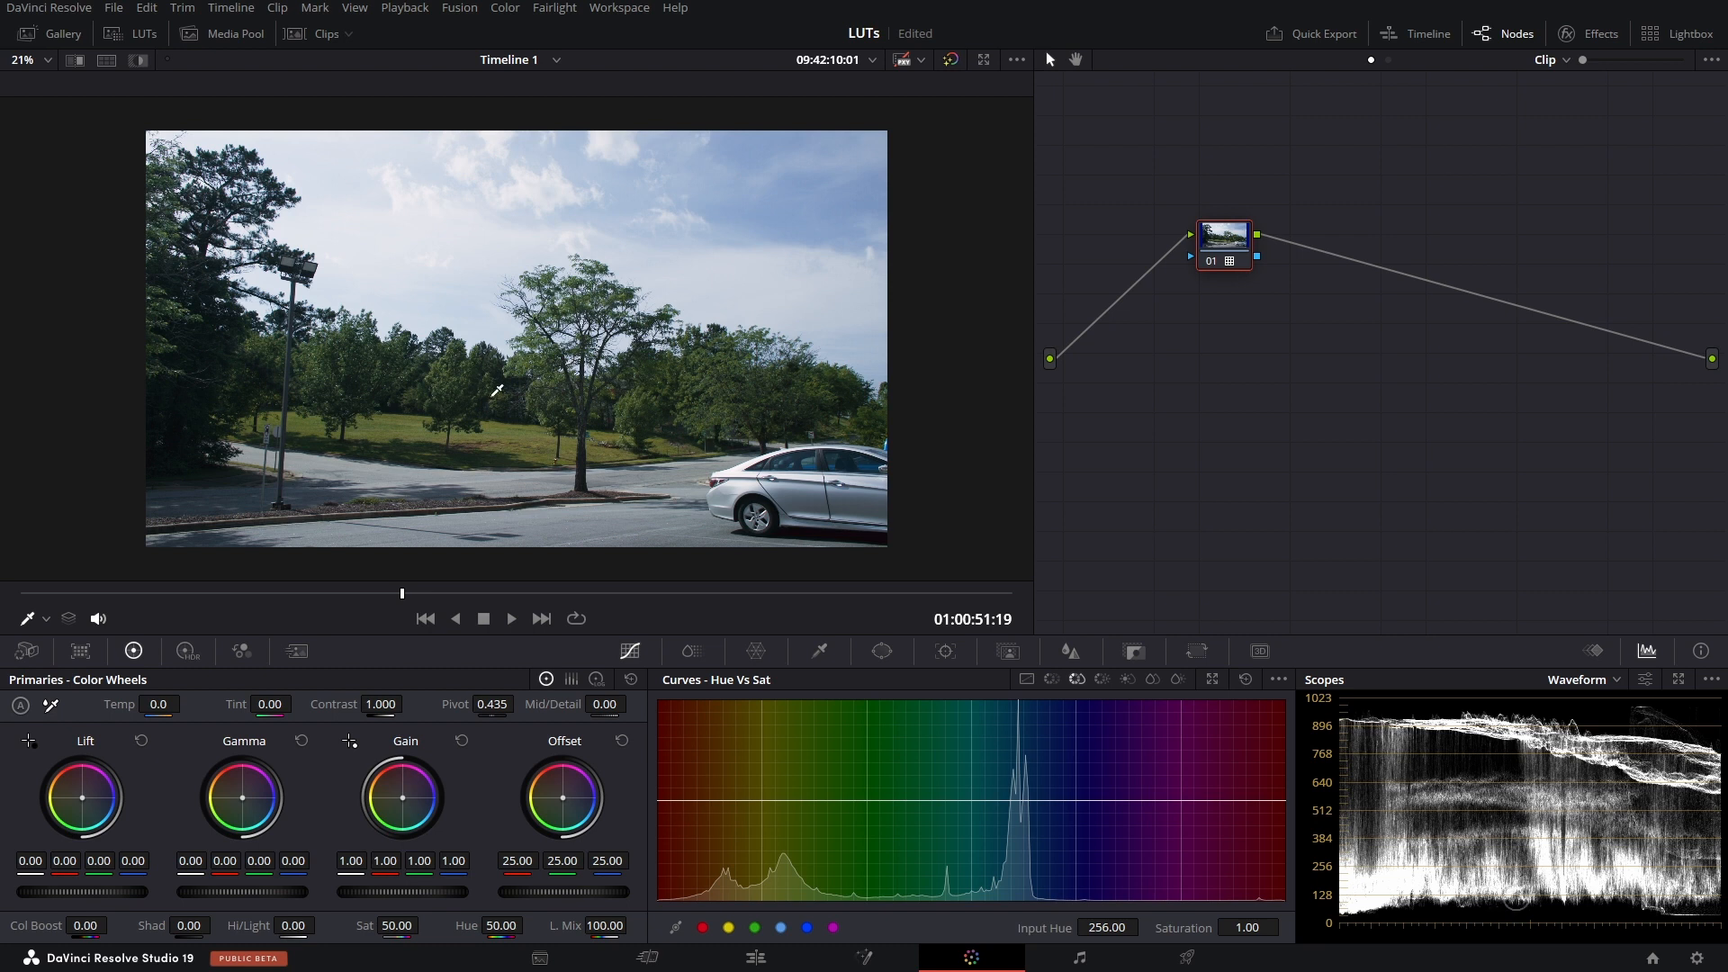
right_click(1221, 247)
left_click(1242, 256)
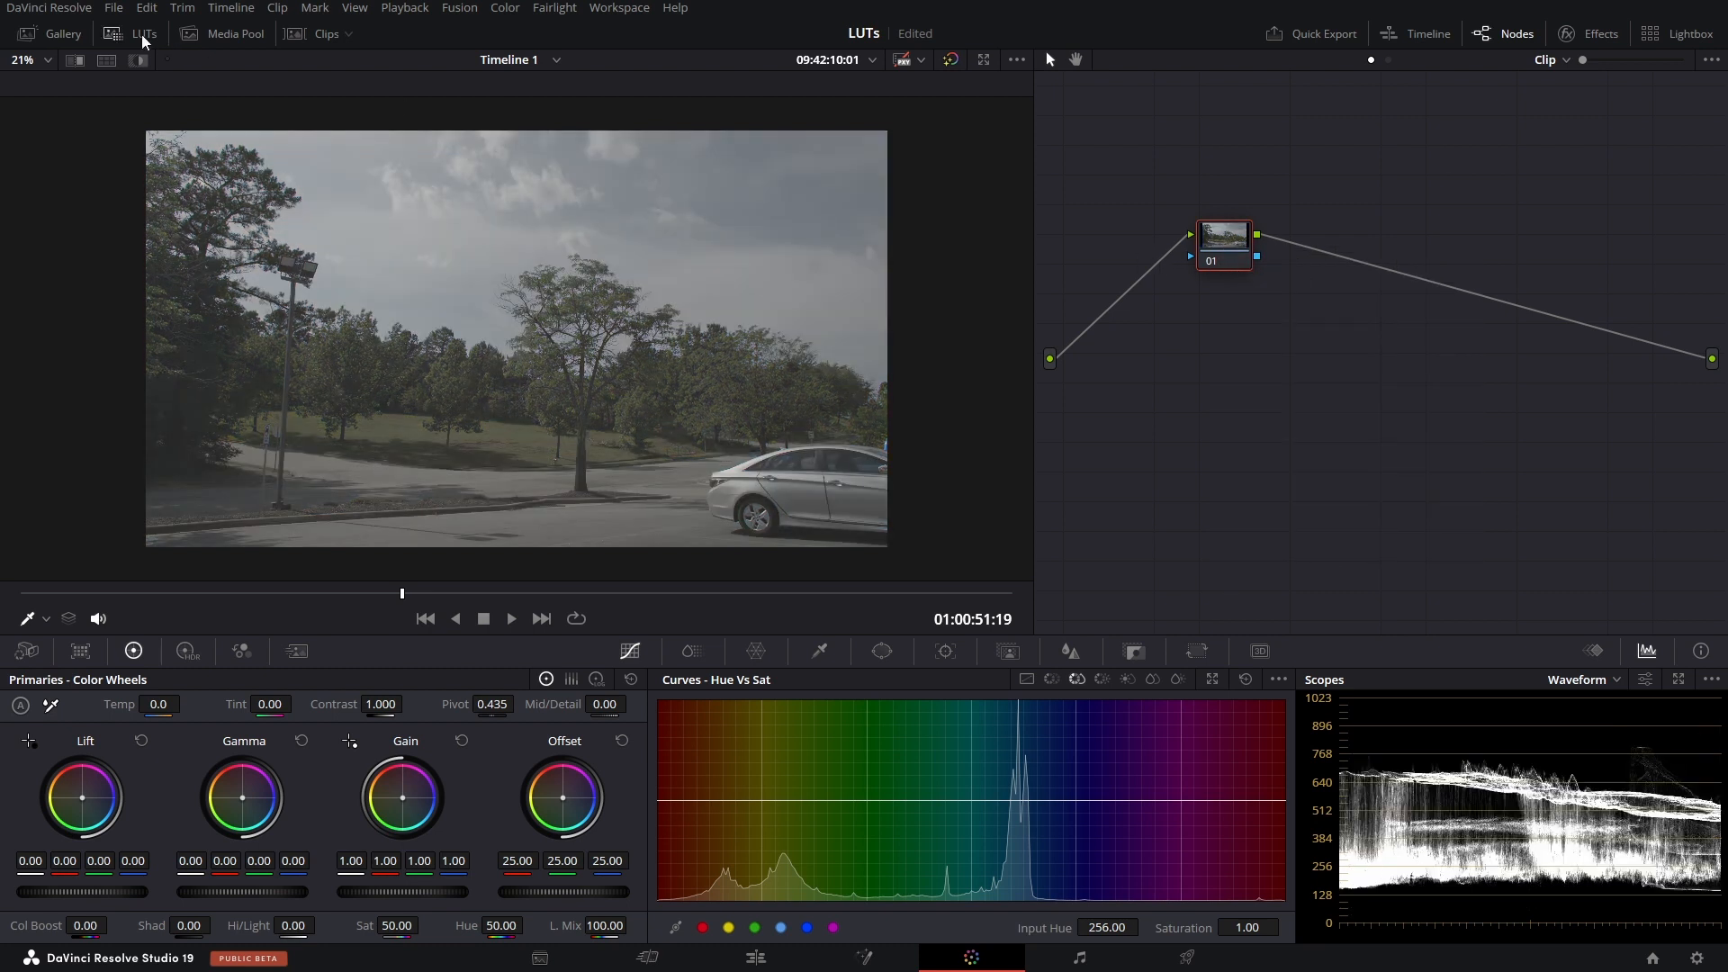